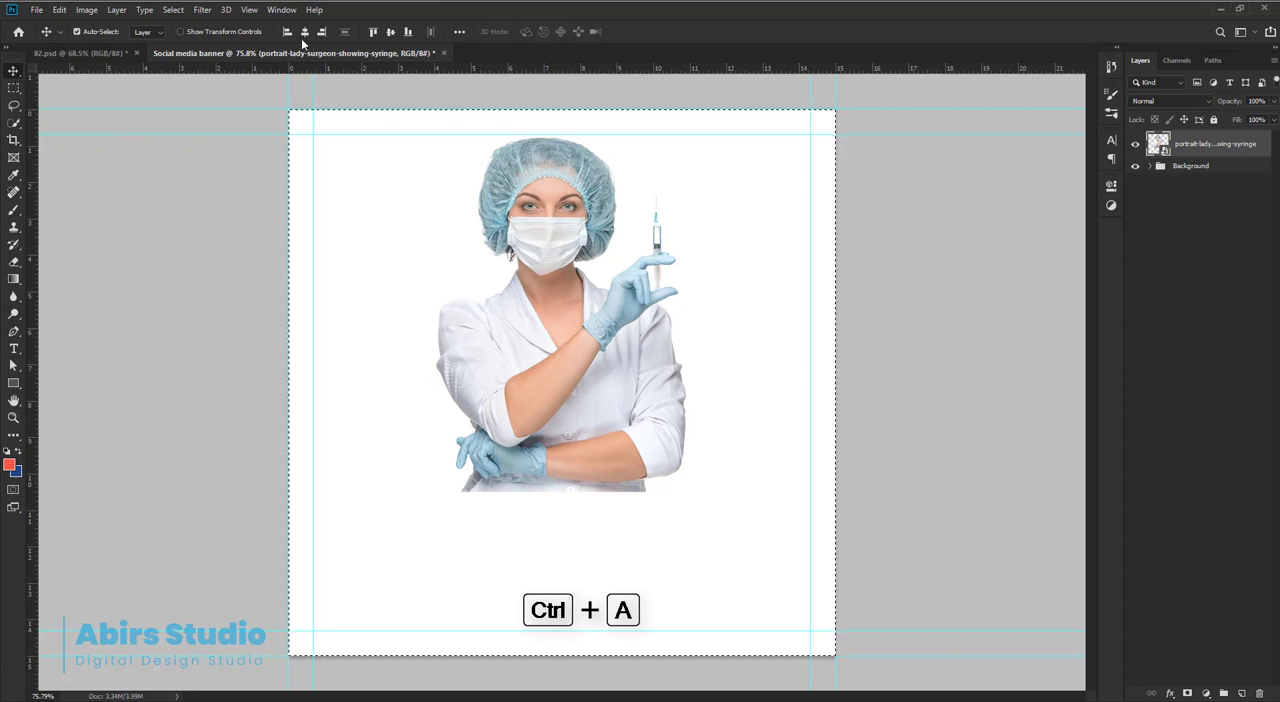
Center the nurse photo horizontally on the canvas and move the vaccination text block down over the photo's lower edge.
{"action": "left_click", "coordinate": [305, 33]}
{"action": "key", "text": "ctrl+d"}
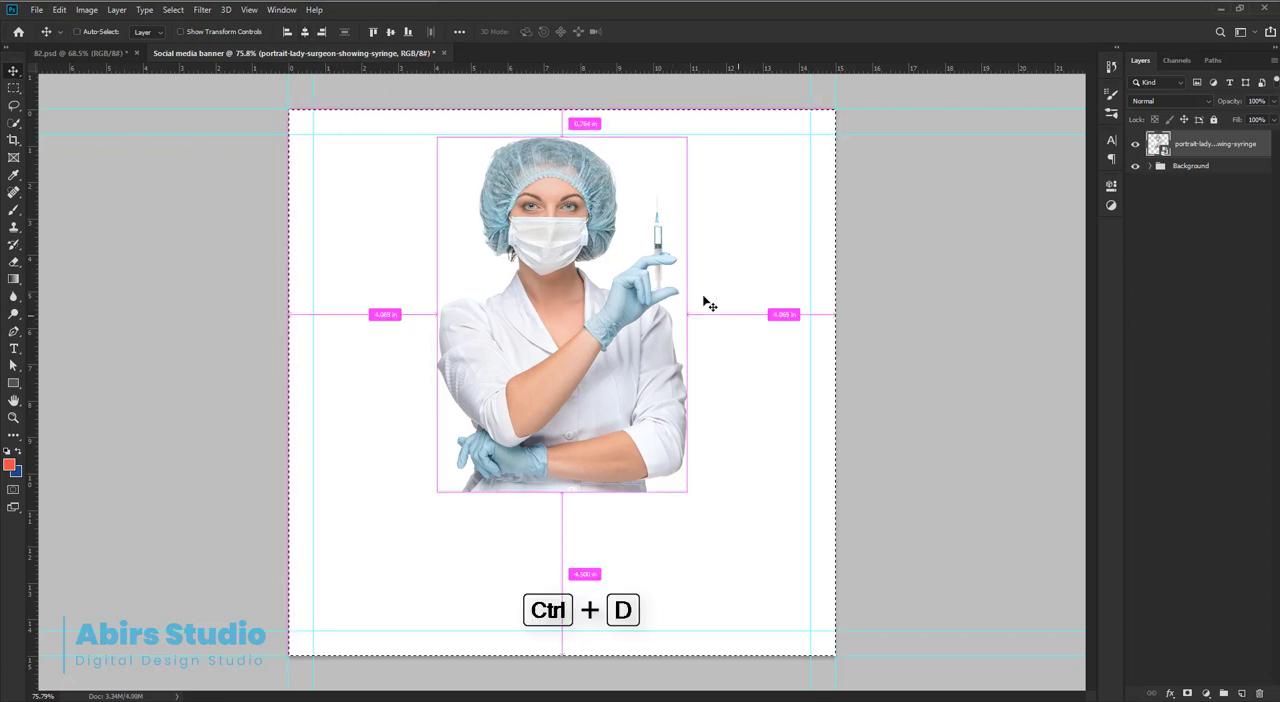
{"action": "left_click", "coordinate": [847, 273], "text": "ctrl"}
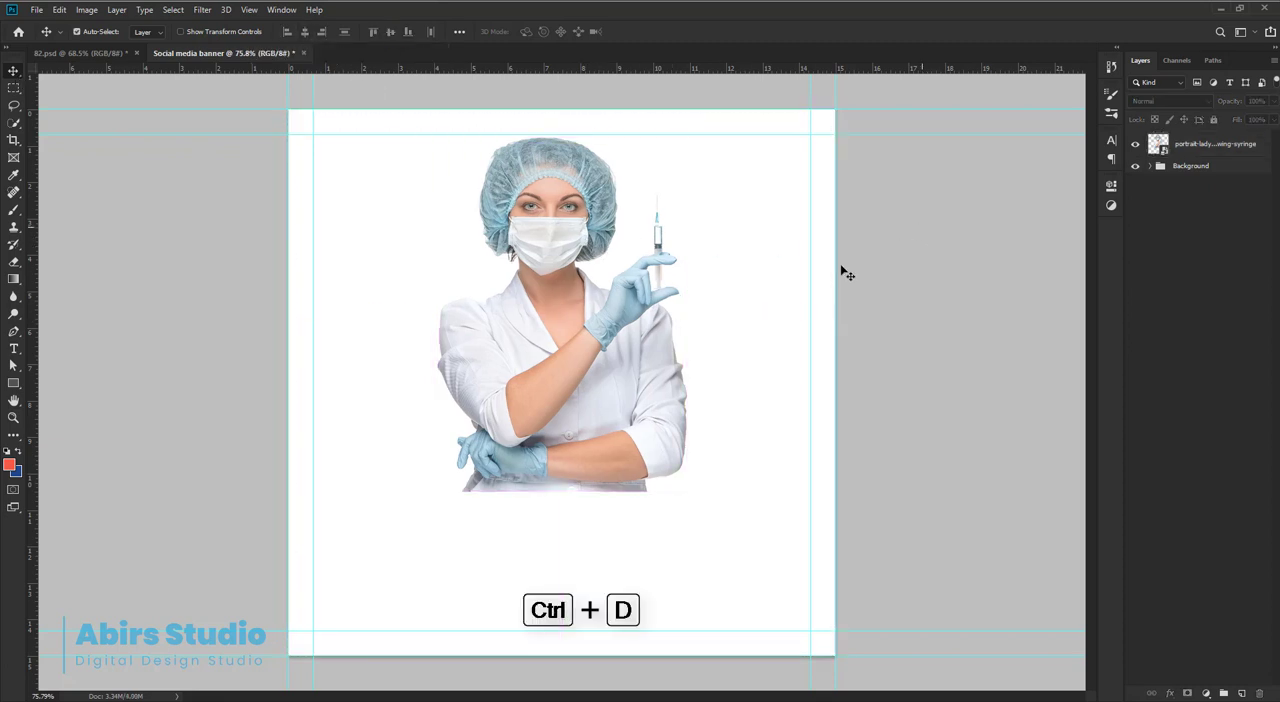
{"action": "left_click", "coordinate": [585, 355]}
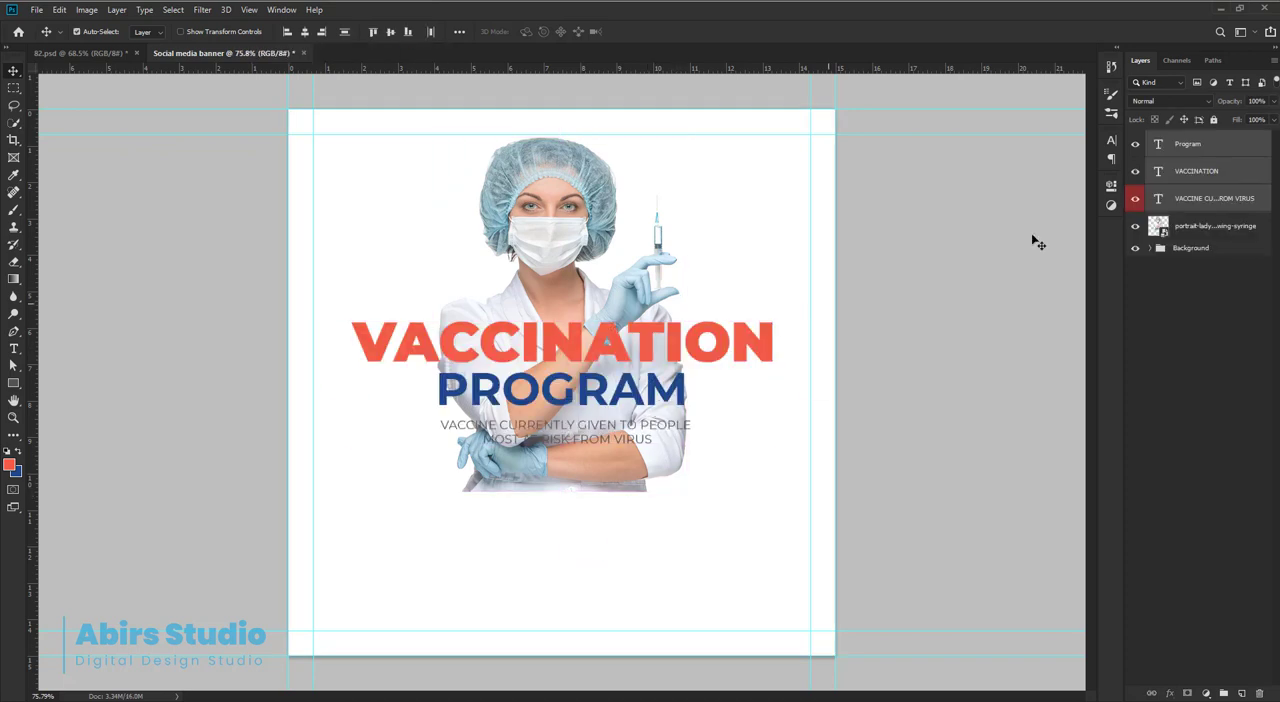
{"action": "left_click_drag", "start_coordinate": [631, 350], "coordinate": [634, 474]}
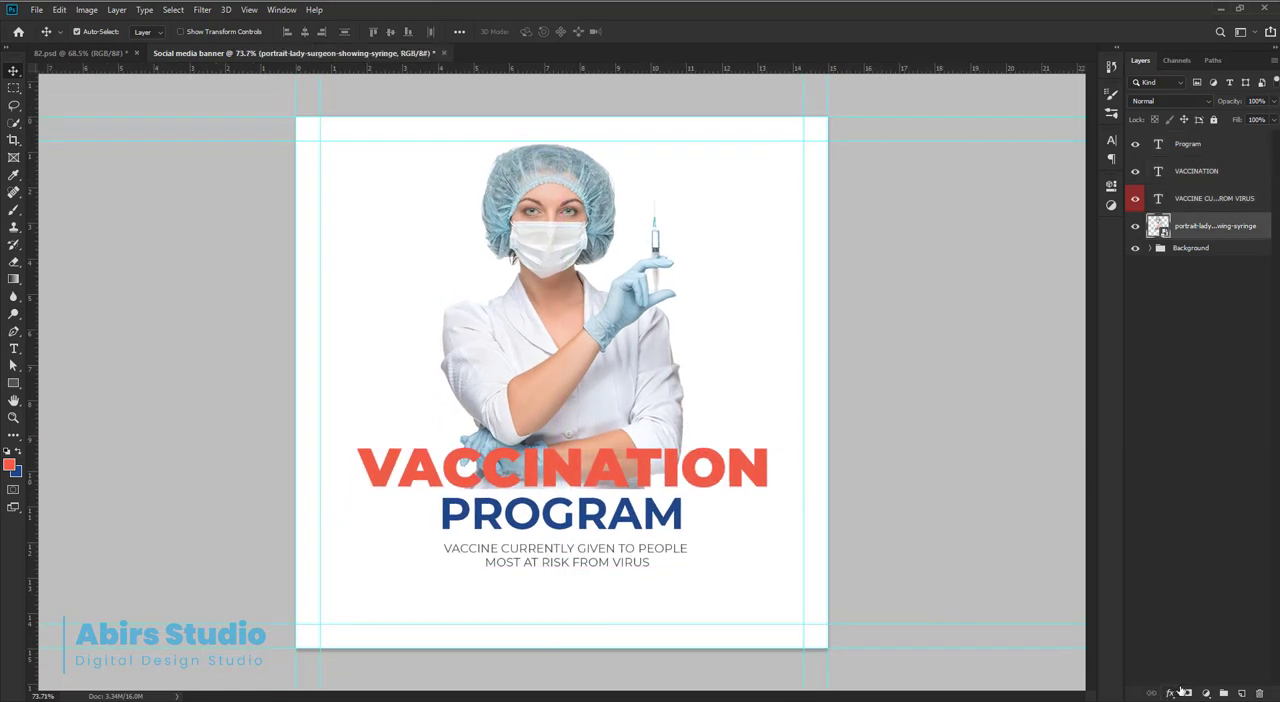
Add a layer mask to the nurse photo and activate the Gradient tool.
{"action": "left_click", "coordinate": [1184, 692]}
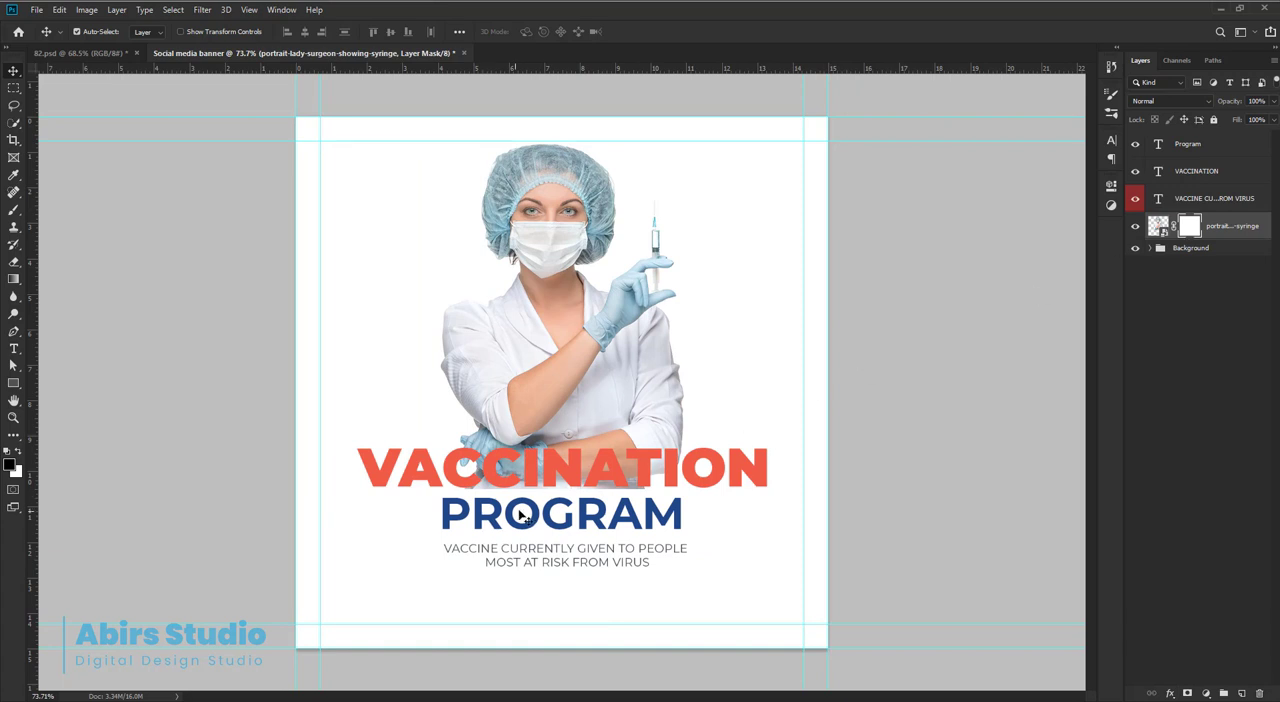
{"action": "key", "text": "g"}
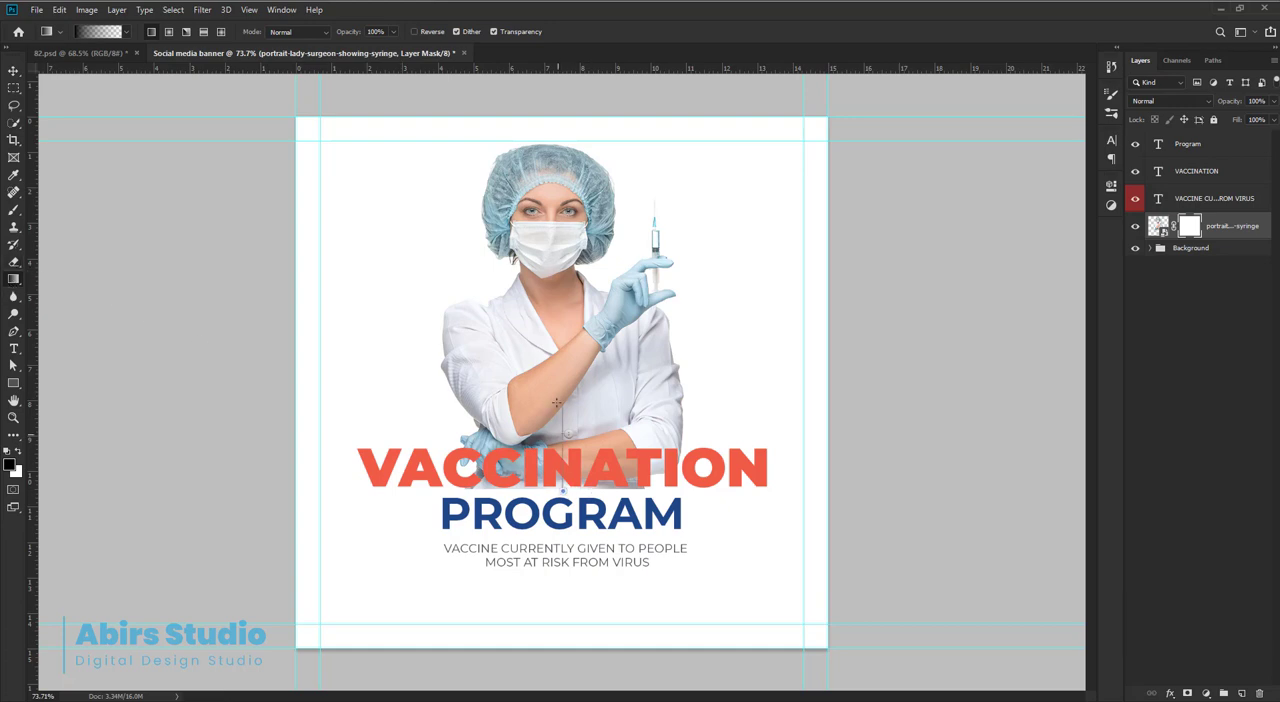
{"action": "left_click_drag", "start_coordinate": [556, 402], "coordinate": [562, 488]}
{"action": "scroll", "coordinate": [580, 499], "scroll_direction": "up", "scroll_amount": 10}
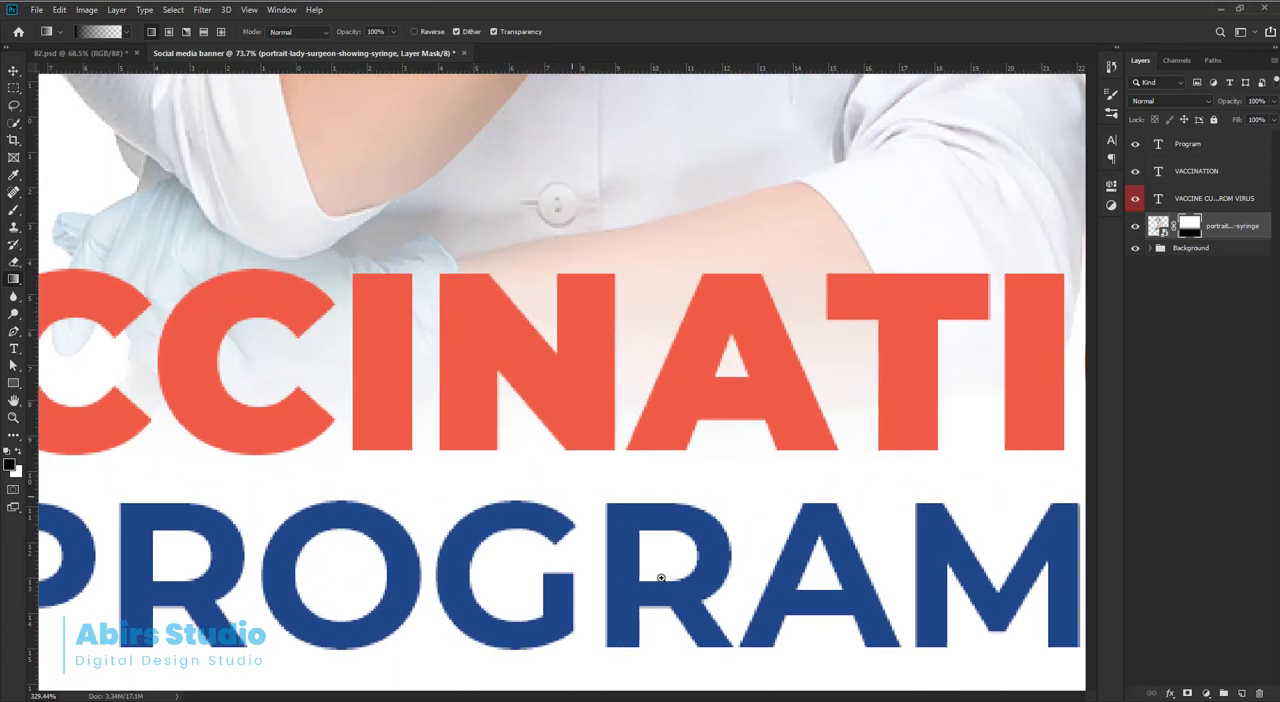
{"action": "key", "text": "ctrl+shift+z"}
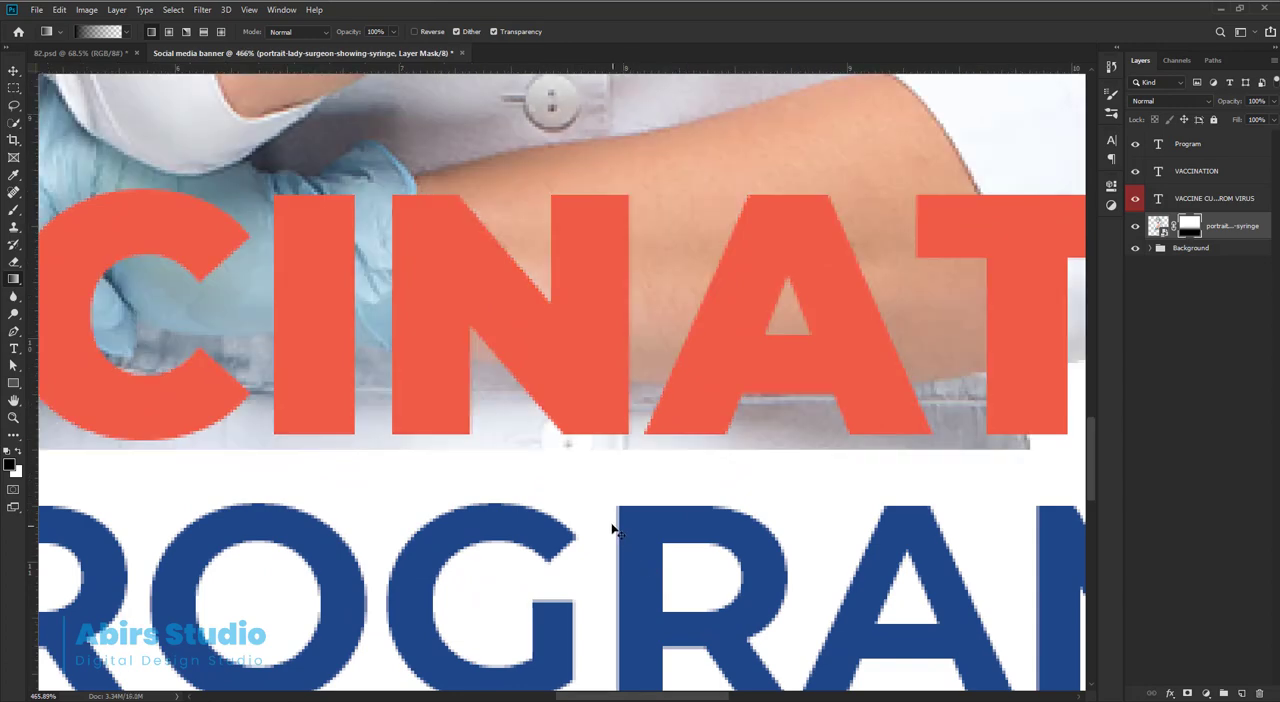
{"action": "key", "text": "ctrl+z"}
Fade the nurse photo's bottom edge into the white background behind VACCINATION with a vertical black-to-transparent gradient on its layer mask.
{"action": "scroll", "coordinate": [593, 486], "scroll_direction": "down", "scroll_amount": 4}
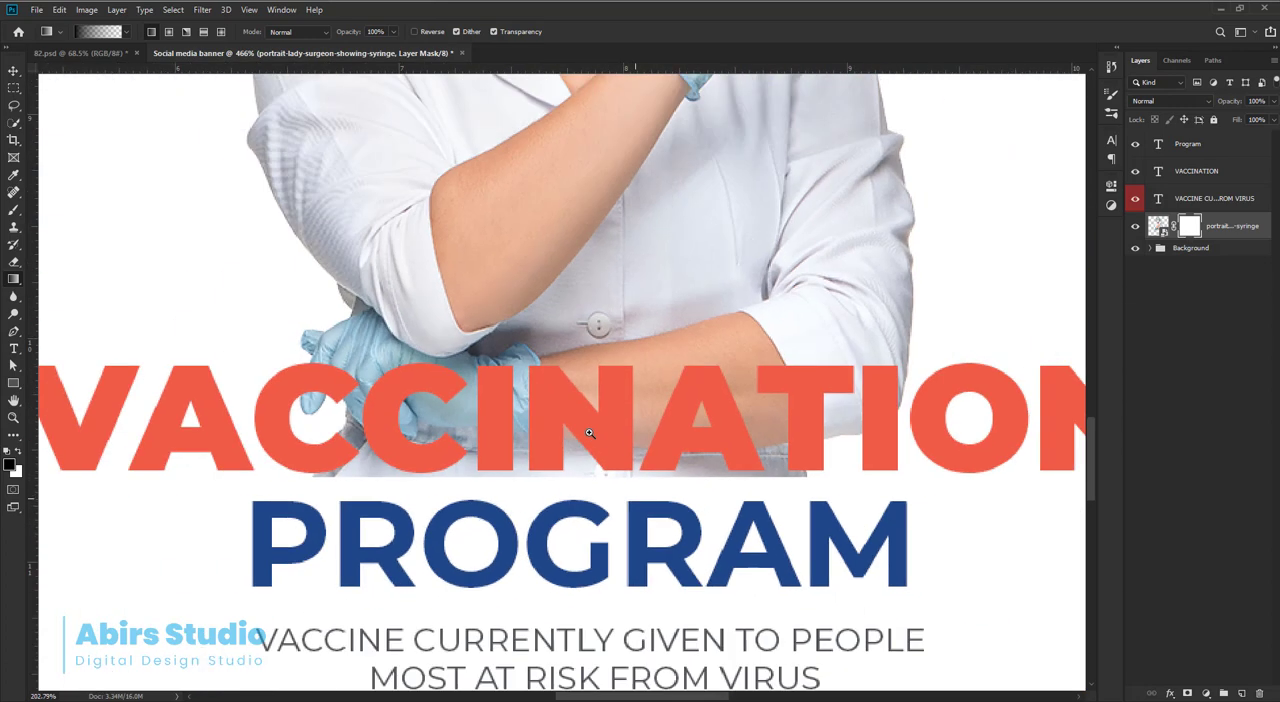
{"action": "scroll", "coordinate": [580, 460], "scroll_direction": "up", "scroll_amount": 2}
{"action": "left_click_drag", "start_coordinate": [579, 457], "coordinate": [588, 506]}
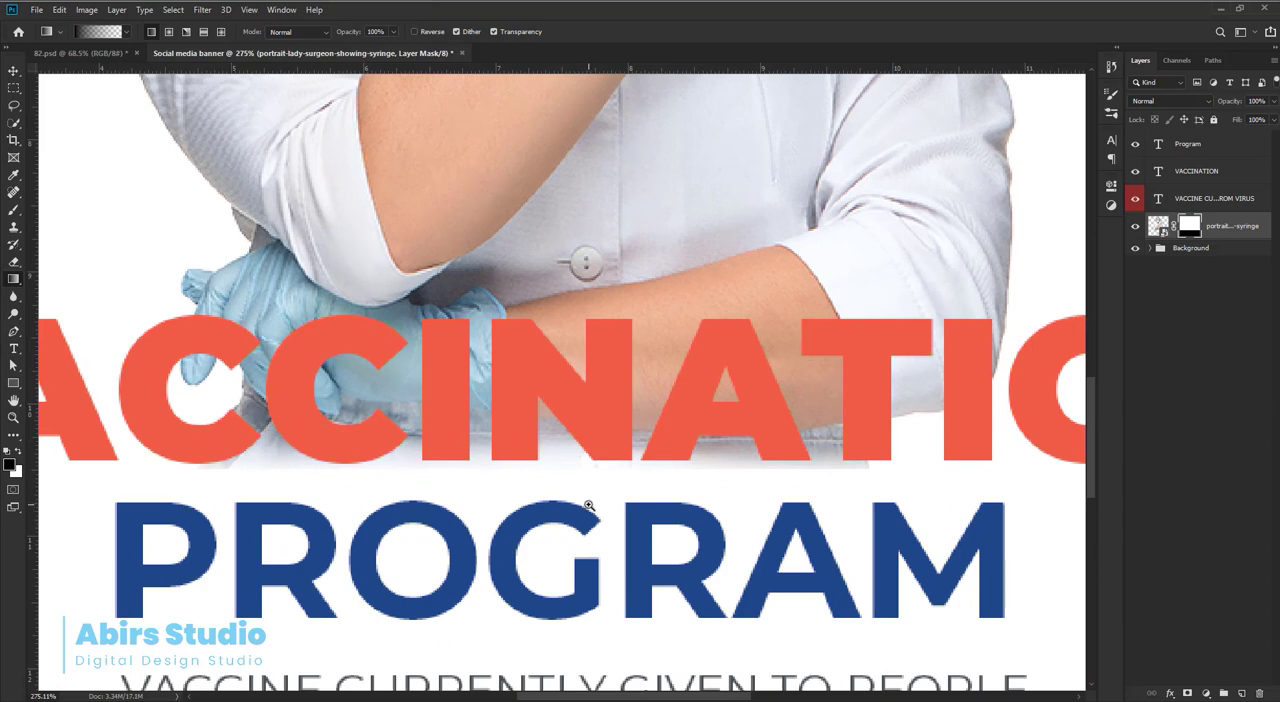
{"action": "scroll", "coordinate": [580, 490], "scroll_direction": "down", "scroll_amount": 3}
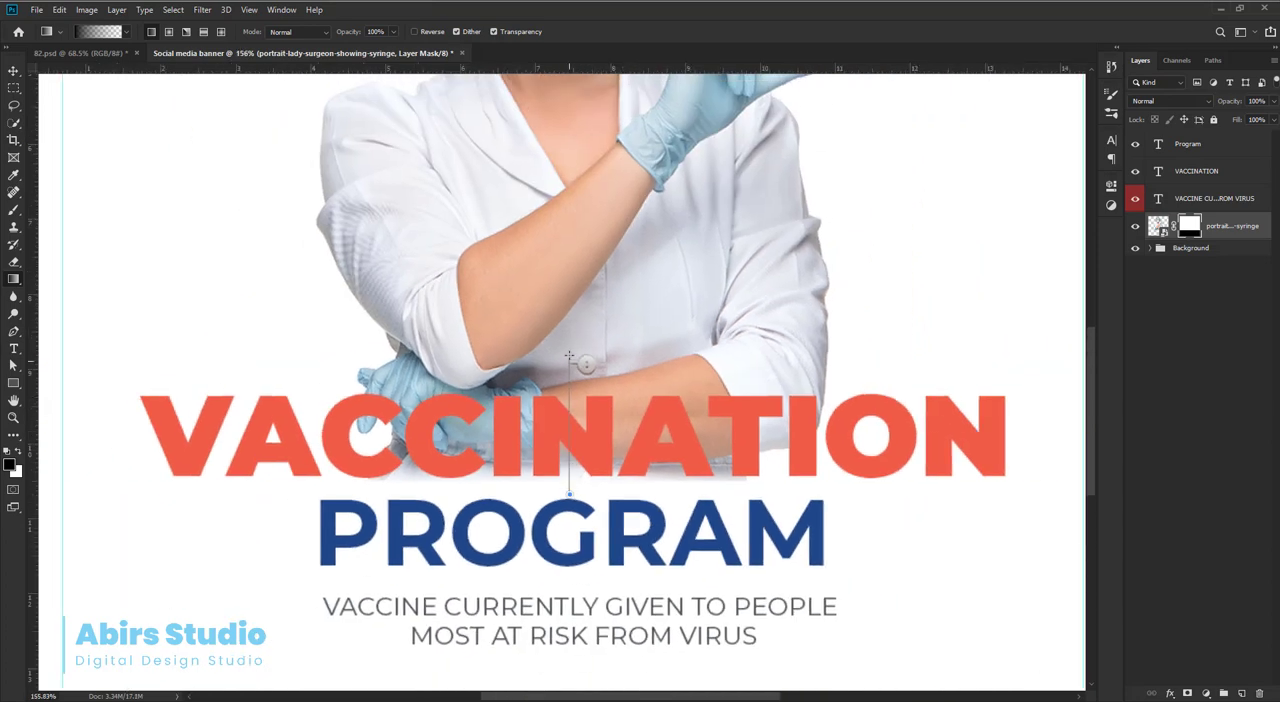
{"action": "left_click_drag", "start_coordinate": [569, 307], "coordinate": [569, 280]}
{"action": "left_click_drag", "start_coordinate": [597, 417], "coordinate": [552, 491]}
{"action": "left_click_drag", "start_coordinate": [536, 324], "coordinate": [536, 322]}
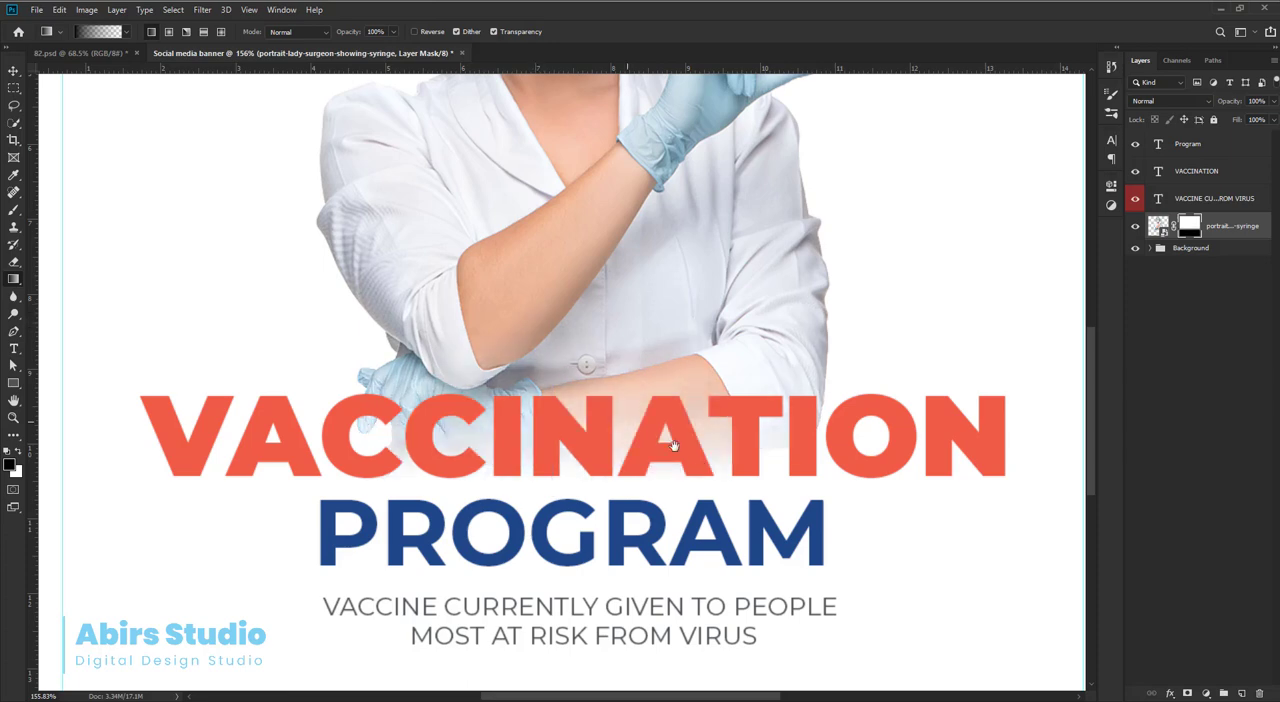
{"action": "left_click_drag", "start_coordinate": [708, 424], "coordinate": [632, 368]}
Duplicate the VACCINATION text above the original and place the copy's layer beneath the nurse photo layer.
{"action": "key", "text": "ctrl+0"}
{"action": "key", "text": "v"}
{"action": "left_click", "coordinate": [746, 489]}
{"action": "left_click_drag", "start_coordinate": [746, 489], "coordinate": [751, 411]}
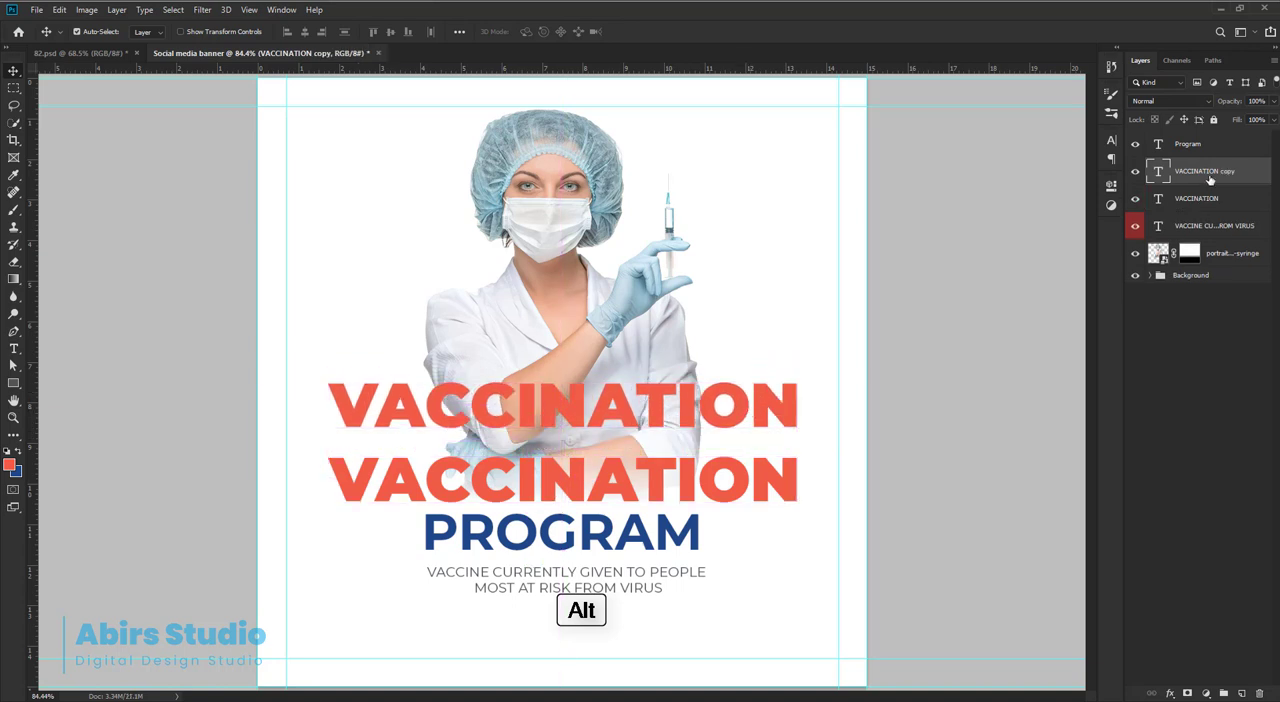
{"action": "left_click_drag", "start_coordinate": [1210, 179], "coordinate": [1200, 264]}
Replace the copied text with "Covid-19" and set its font size to 215 pt.
{"action": "double_click", "coordinate": [1160, 256]}
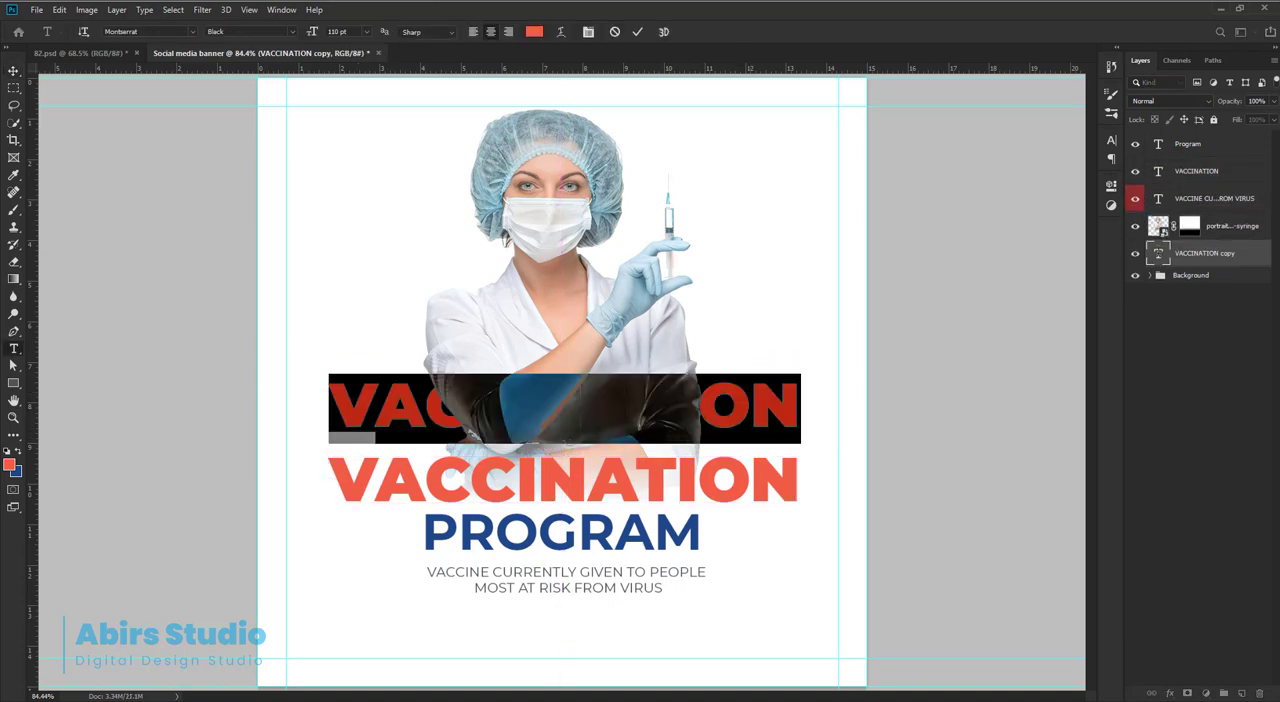
{"action": "key", "text": "BackSpace"}
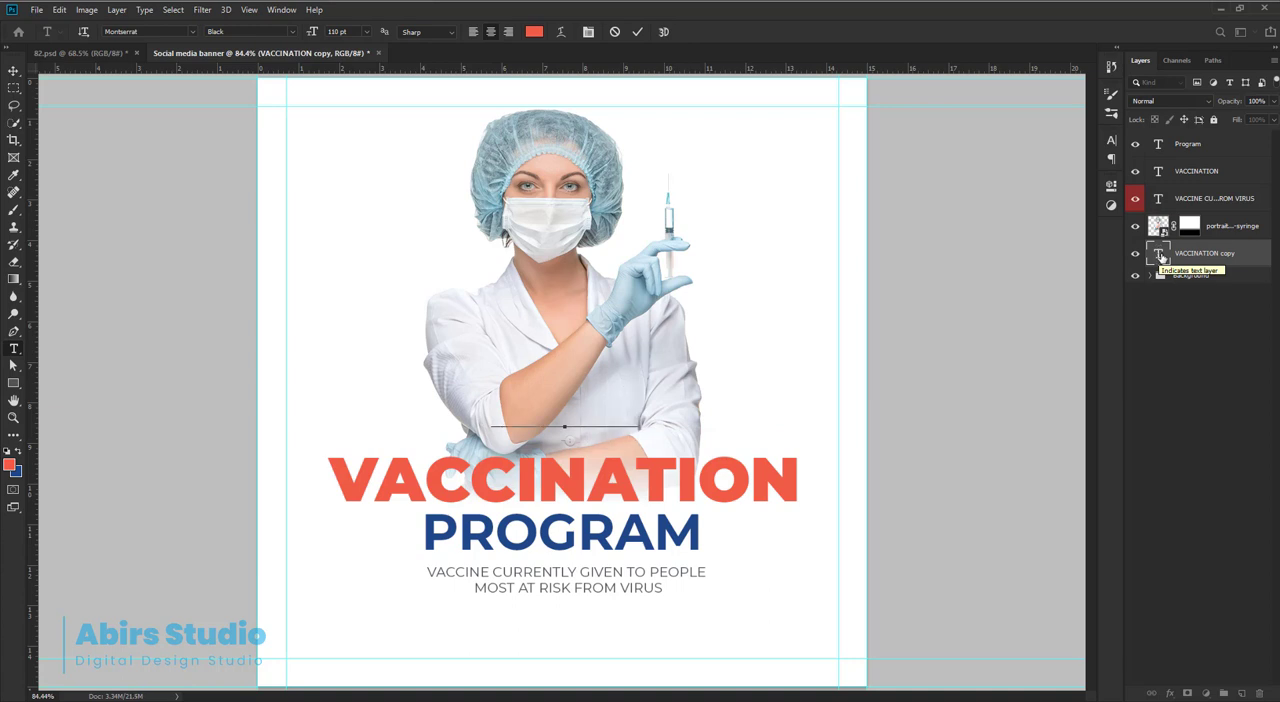
{"action": "type", "text": "-19"}
{"action": "key", "text": "ctrl+a"}
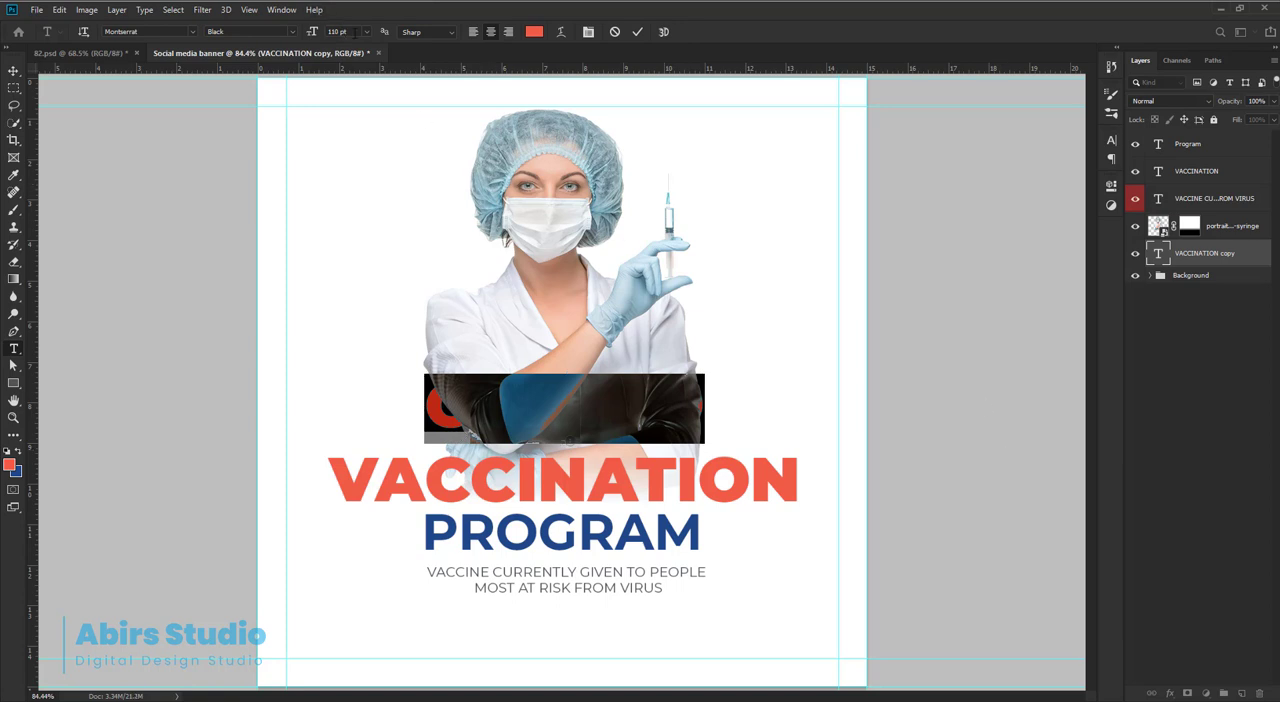
{"action": "left_click_drag", "start_coordinate": [309, 36], "coordinate": [416, 42]}
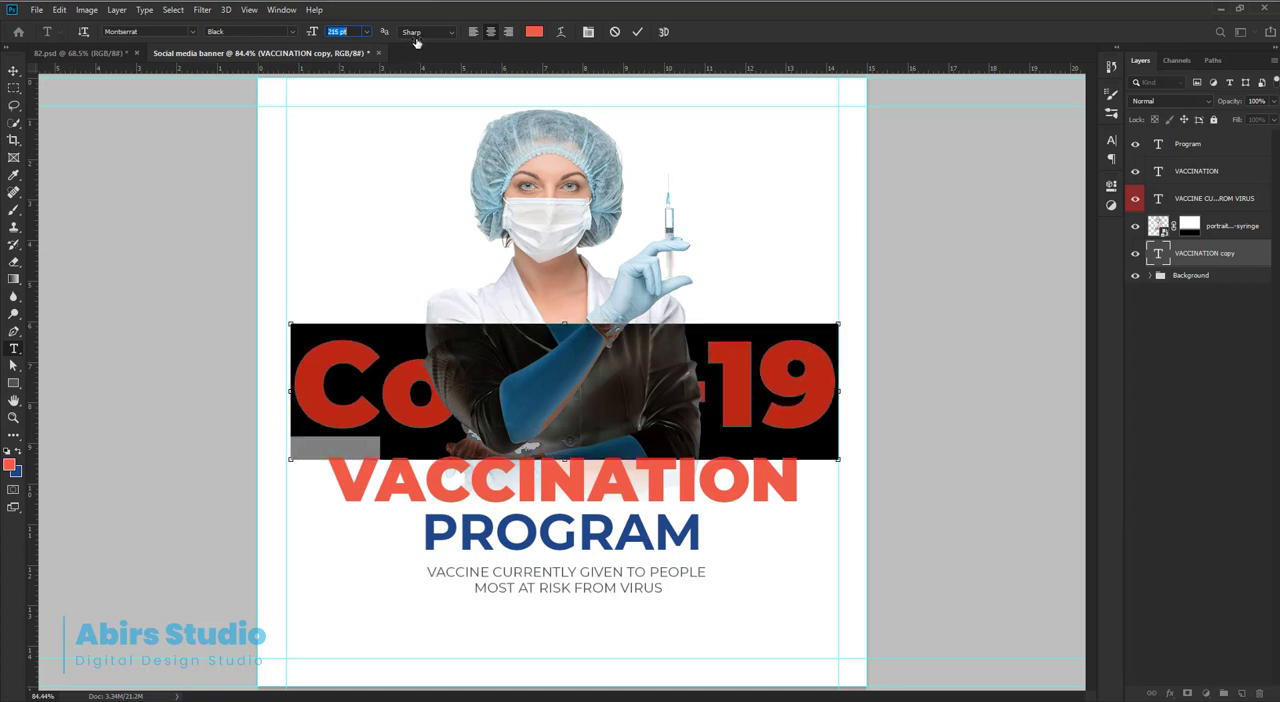
{"action": "left_click", "coordinate": [637, 31]}
{"action": "key", "text": "v"}
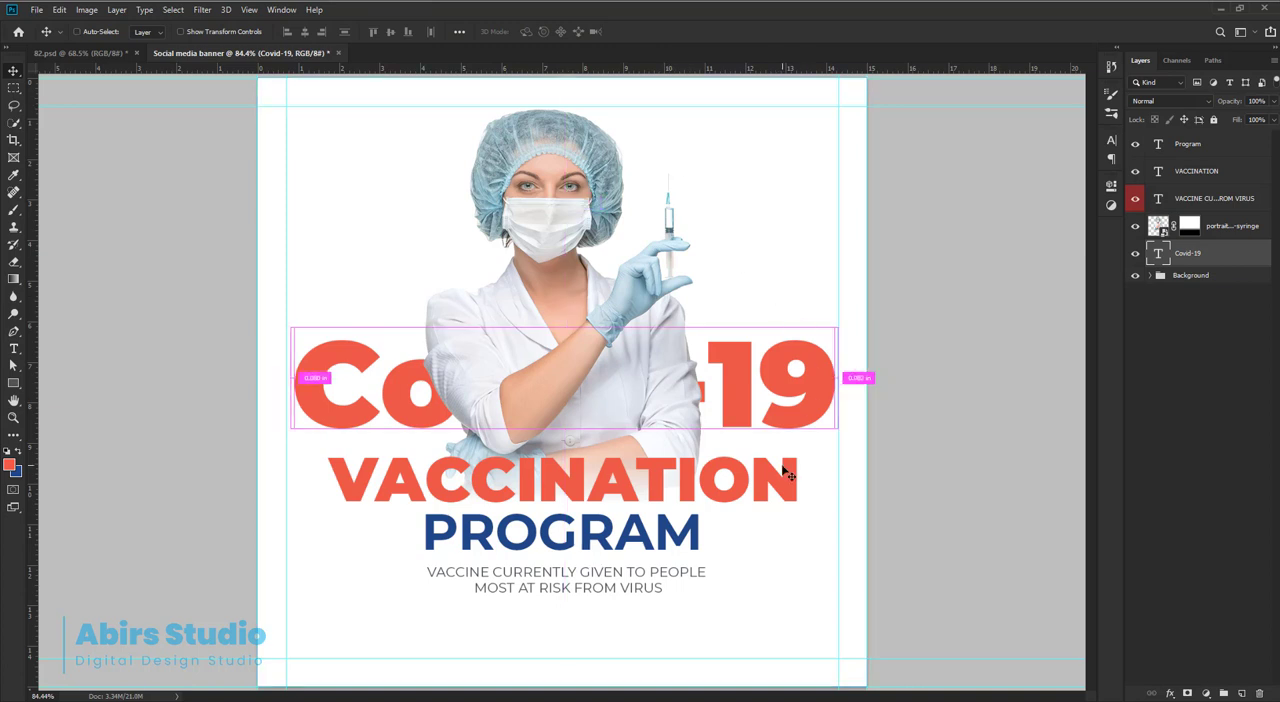
Apply All Caps to the whole Covid-19 text.
{"action": "key", "text": "t"}
{"action": "left_click", "coordinate": [765, 371]}
{"action": "key", "text": "ctrl+a"}
{"action": "key", "text": "ctrl+t"}
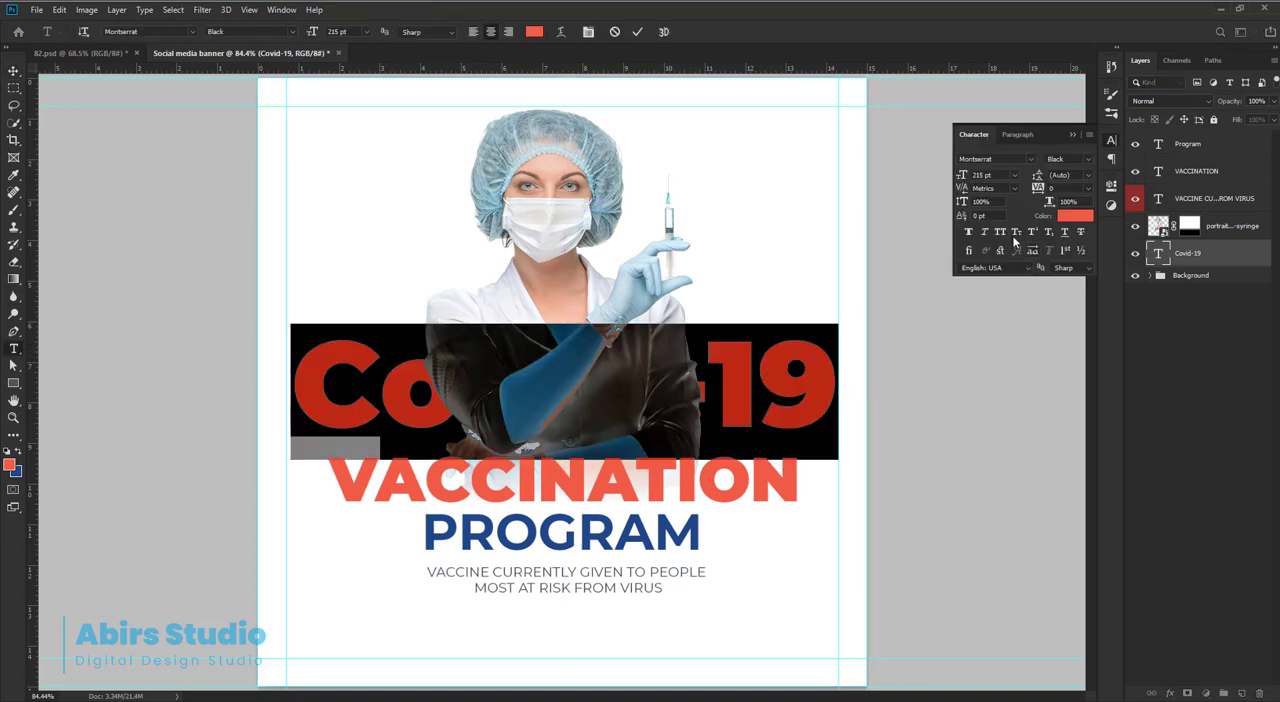
{"action": "left_click", "coordinate": [1000, 232]}
{"action": "left_click", "coordinate": [627, 403]}
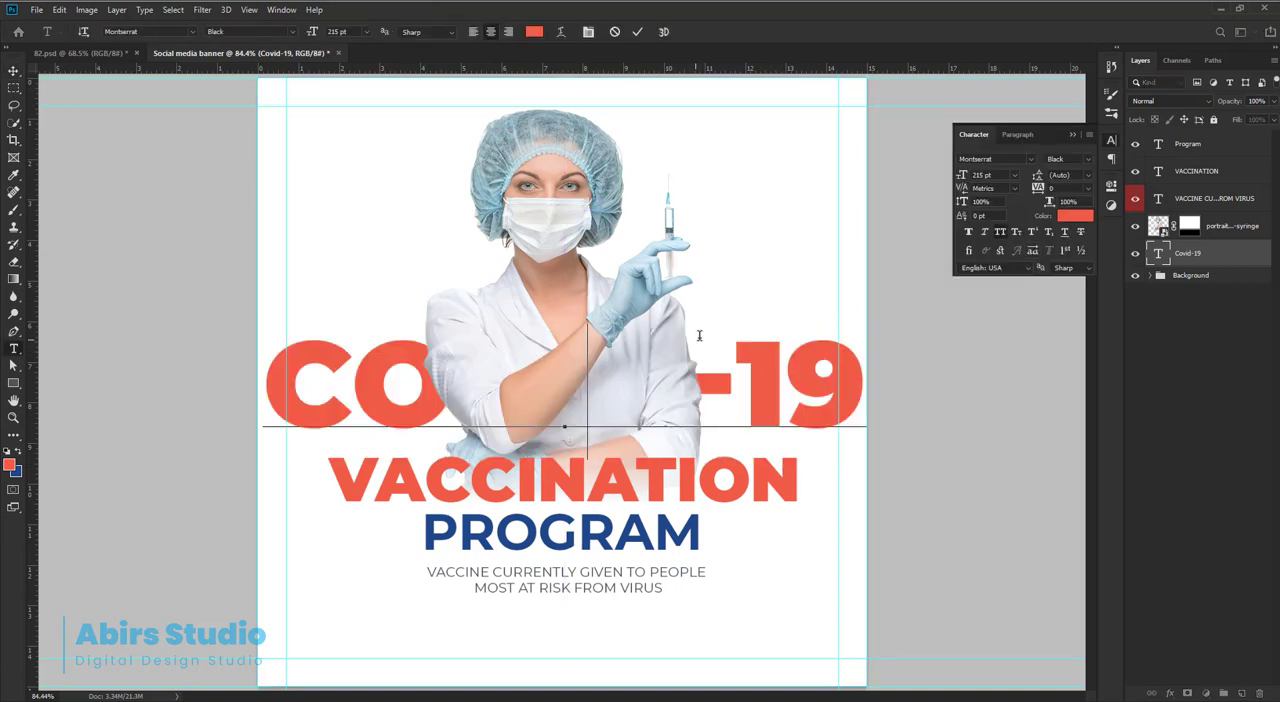
{"action": "left_click", "coordinate": [637, 31]}
{"action": "key", "text": "v"}
{"action": "left_click", "coordinate": [1111, 141]}
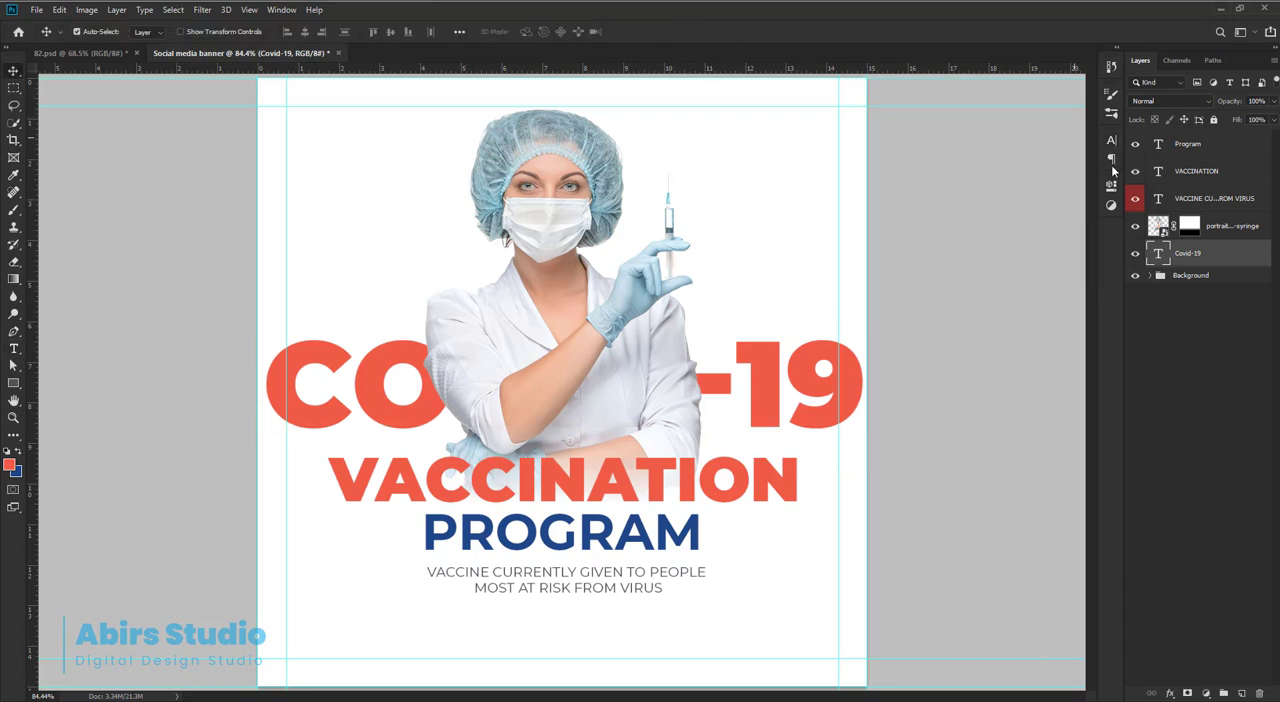
Scale the COVID-19 text proportionally to fit between the vertical margin guides and shift it slightly upward.
{"action": "key", "text": "ctrl+t"}
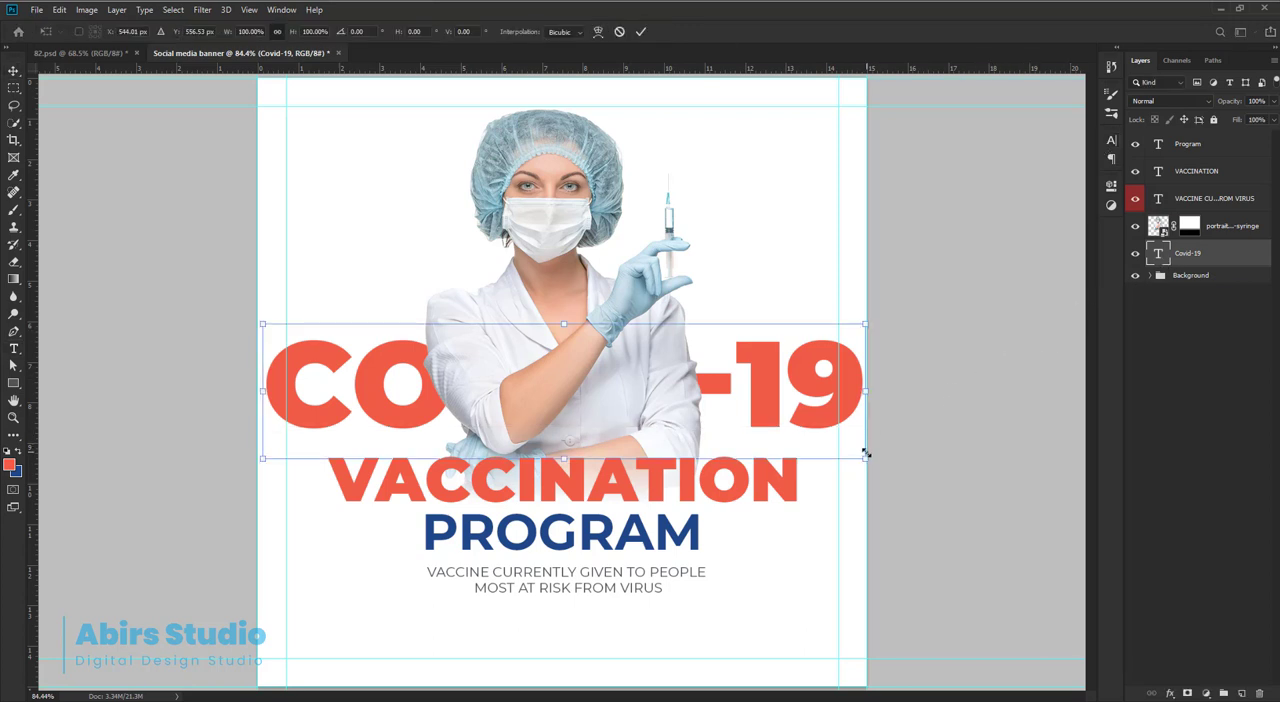
{"action": "left_click_drag", "start_coordinate": [866, 454], "coordinate": [844, 454]}
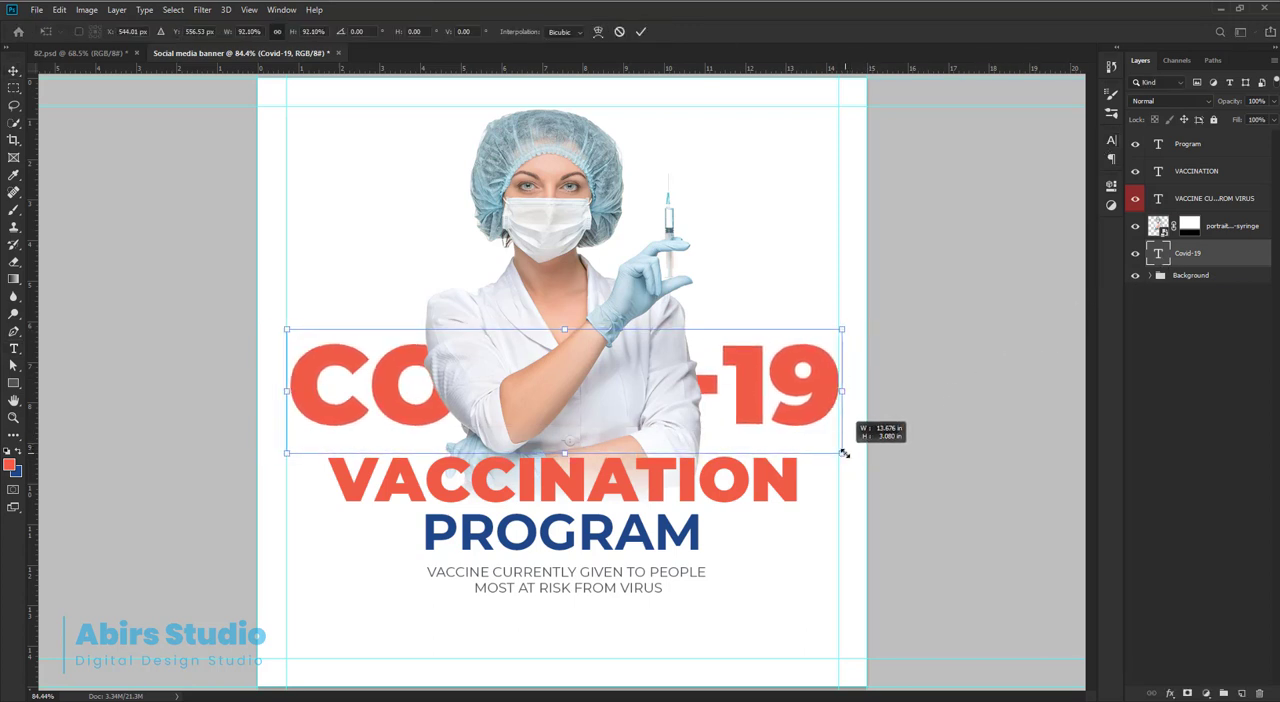
{"action": "mouse_move", "coordinate": [738, 397]}
{"action": "left_mouse_down"}
{"action": "mouse_move", "coordinate": [739, 366]}
{"action": "mouse_move", "coordinate": [738, 391]}
{"action": "left_mouse_up"}
{"action": "left_click_drag", "start_coordinate": [286, 445], "coordinate": [284, 444]}
{"action": "key", "text": "Return"}
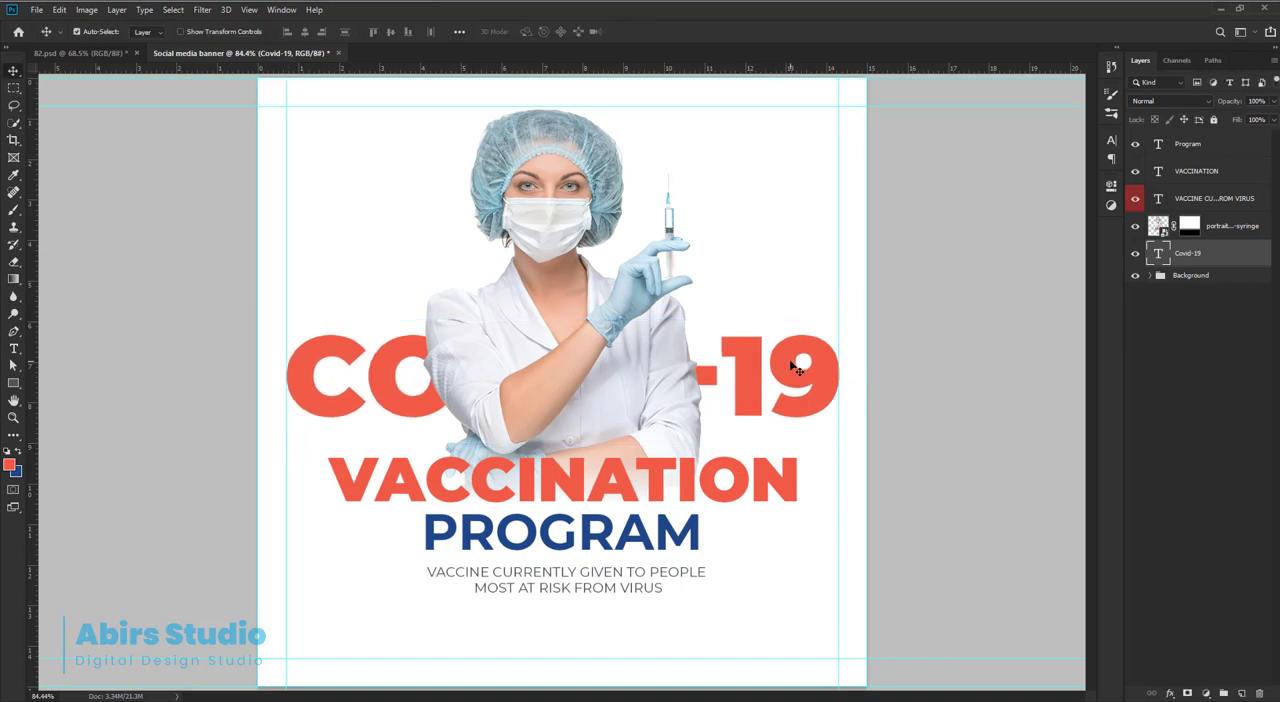
Add a Stroke effect to the Covid-19 layer with a dark grey colour of C 0, M 0, Y 0, K 95.
{"action": "double_click", "coordinate": [1266, 259]}
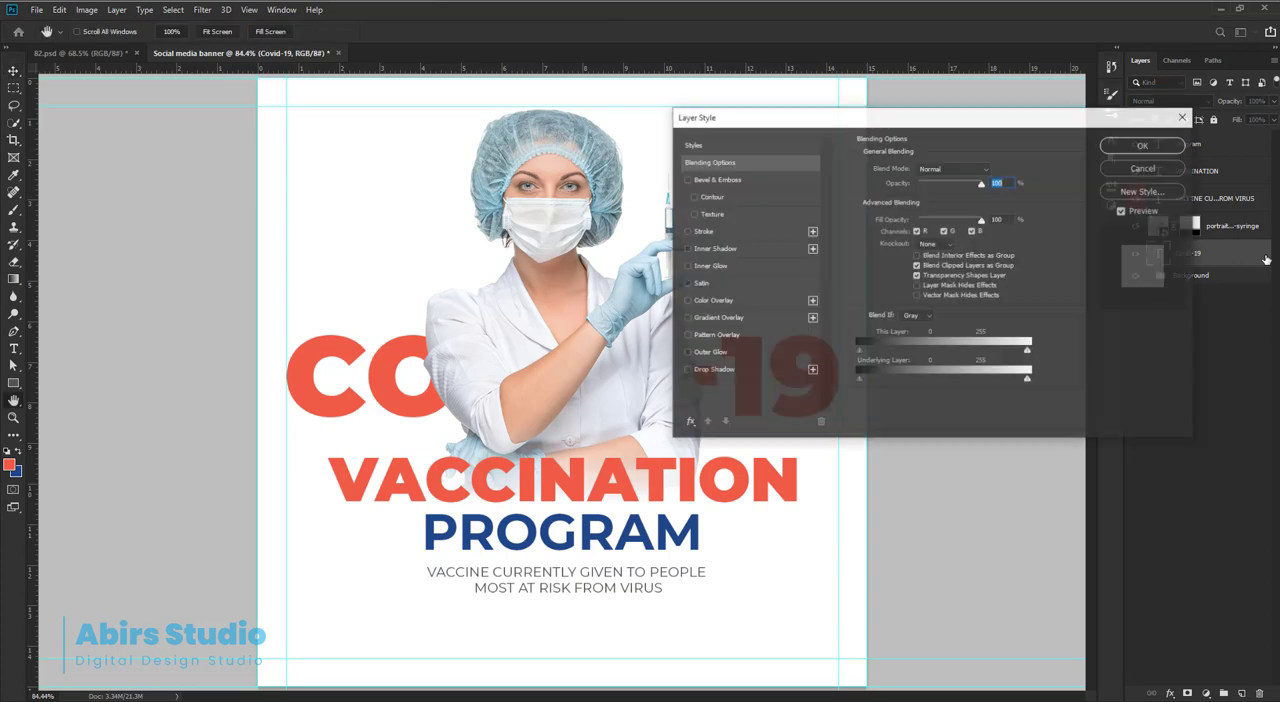
{"action": "left_click", "coordinate": [701, 231]}
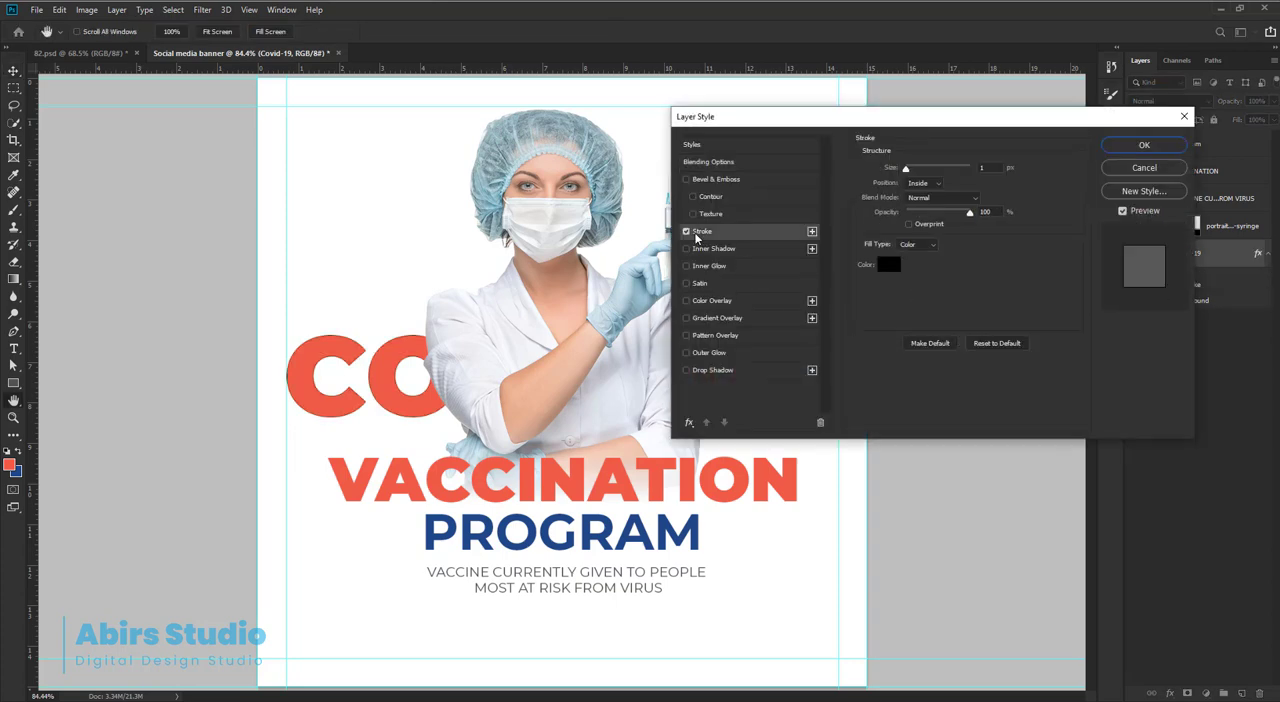
{"action": "left_click", "coordinate": [891, 267]}
{"action": "left_click_drag", "start_coordinate": [922, 461], "coordinate": [897, 393]}
{"action": "left_click_drag", "start_coordinate": [987, 371], "coordinate": [785, 182]}
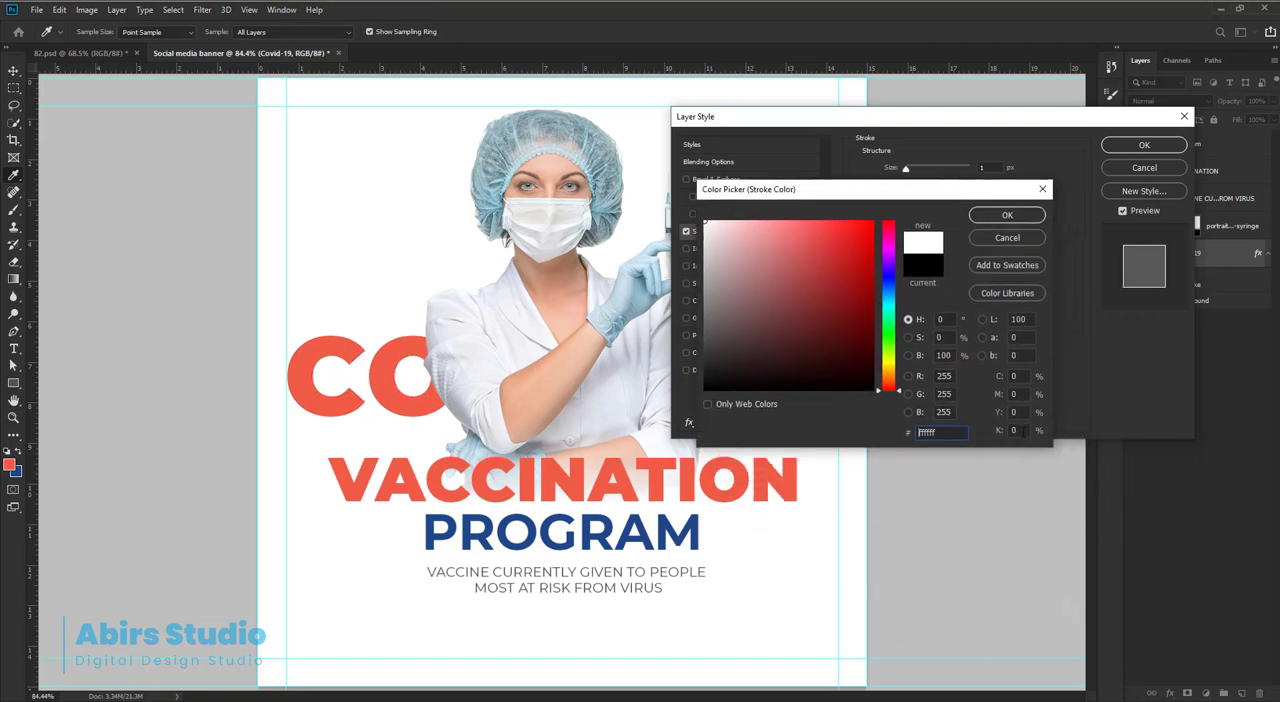
{"action": "type", "text": "95"}
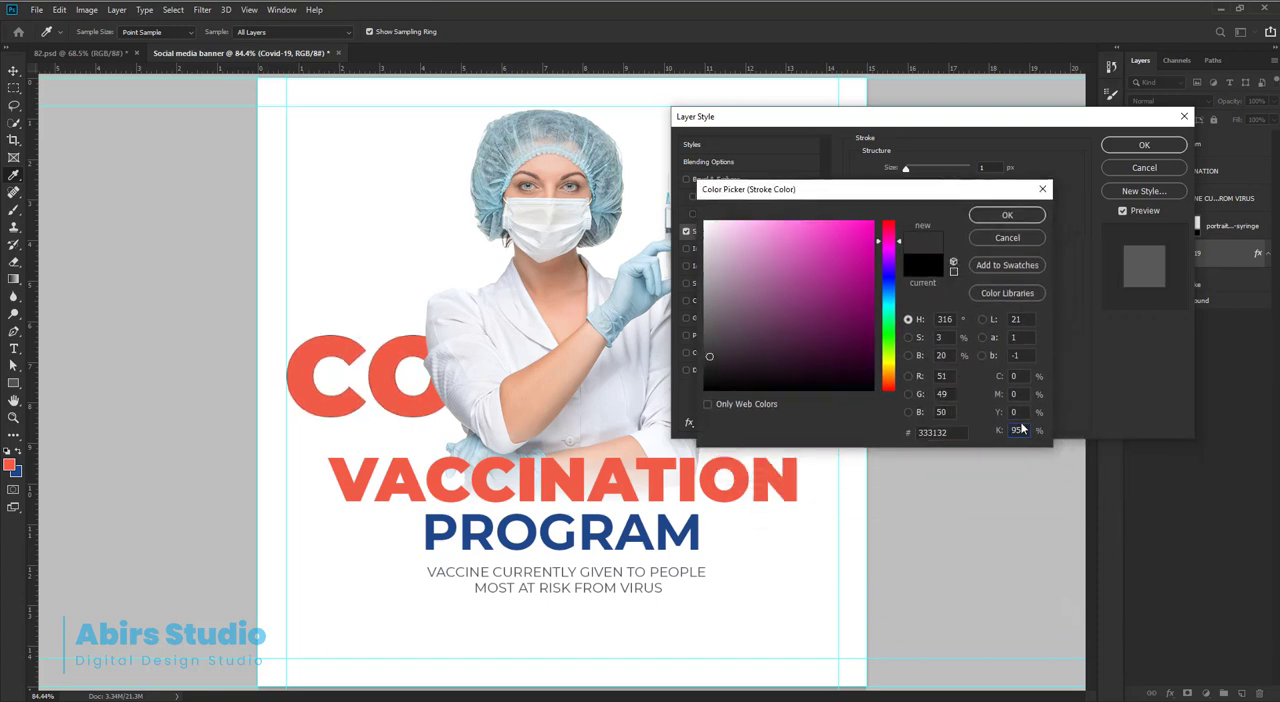
{"action": "left_click", "coordinate": [1007, 216]}
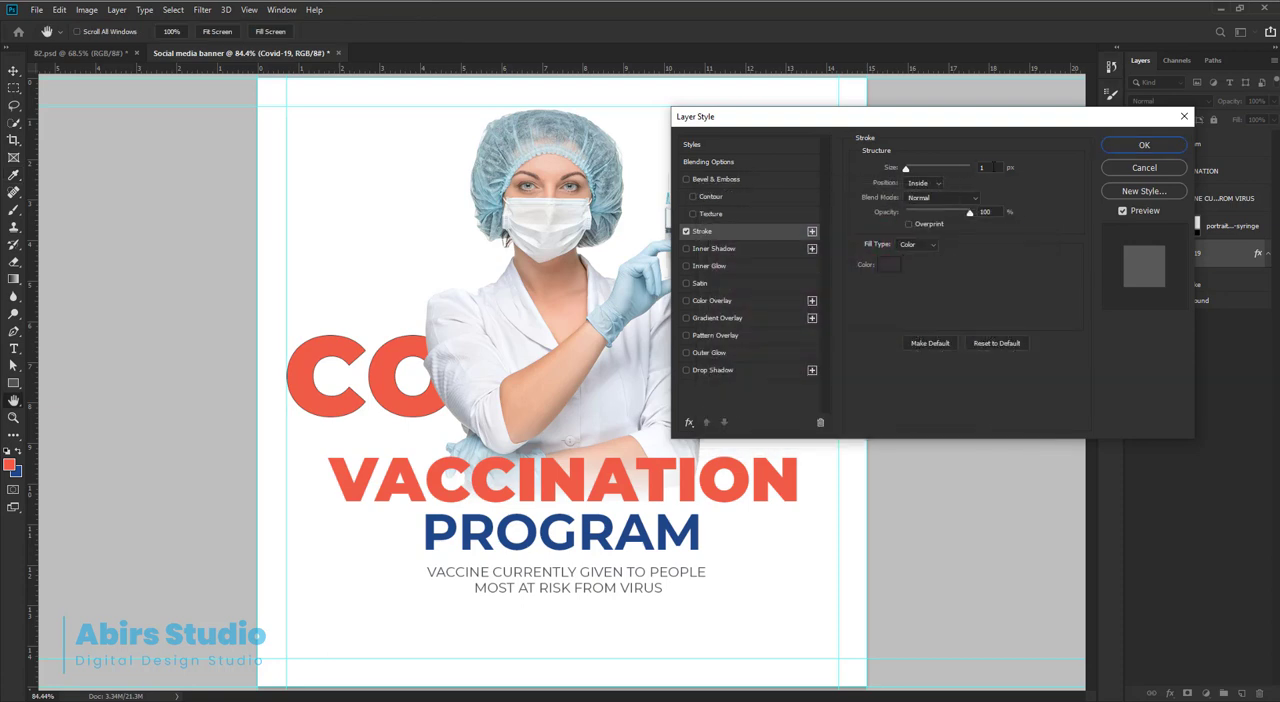
Set the stroke size to 5 px and its position to Center, apply the style and collapse the layer's effects list.
{"action": "left_click_drag", "start_coordinate": [993, 167], "coordinate": [964, 180]}
{"action": "key", "text": "Up"}
{"action": "key", "text": "Up"}
{"action": "key", "text": "Up"}
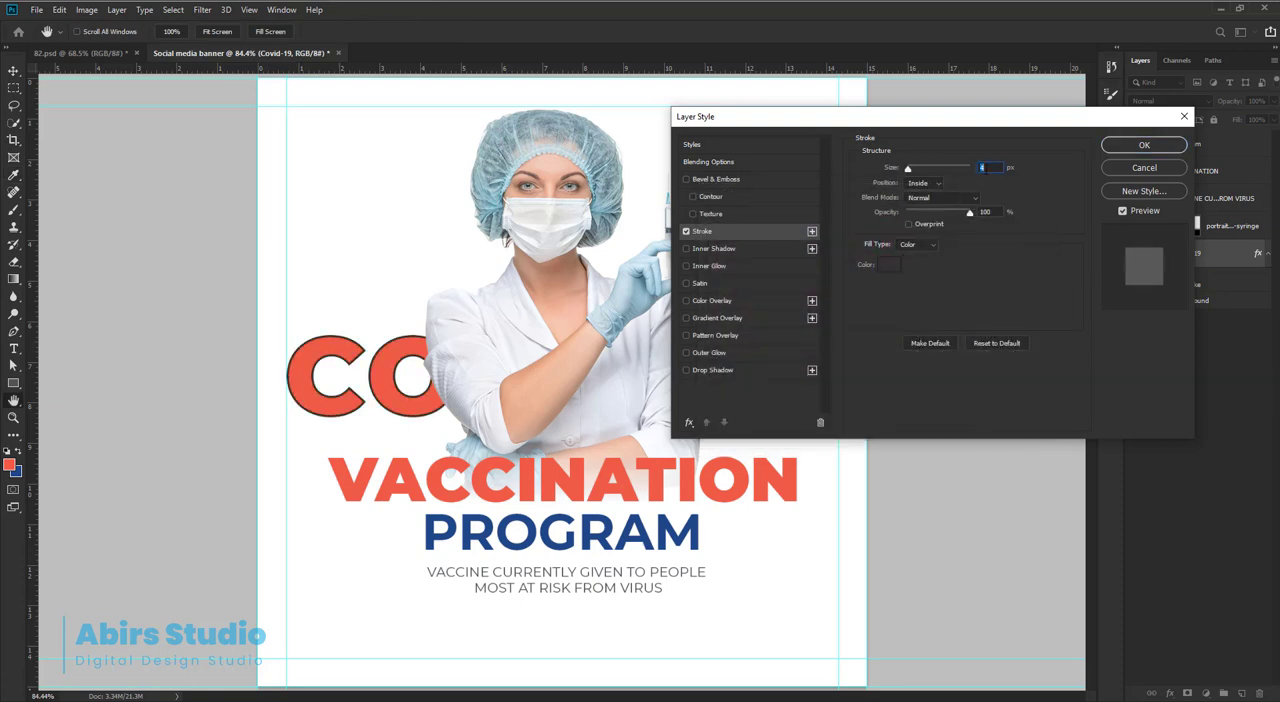
{"action": "key", "text": "Up"}
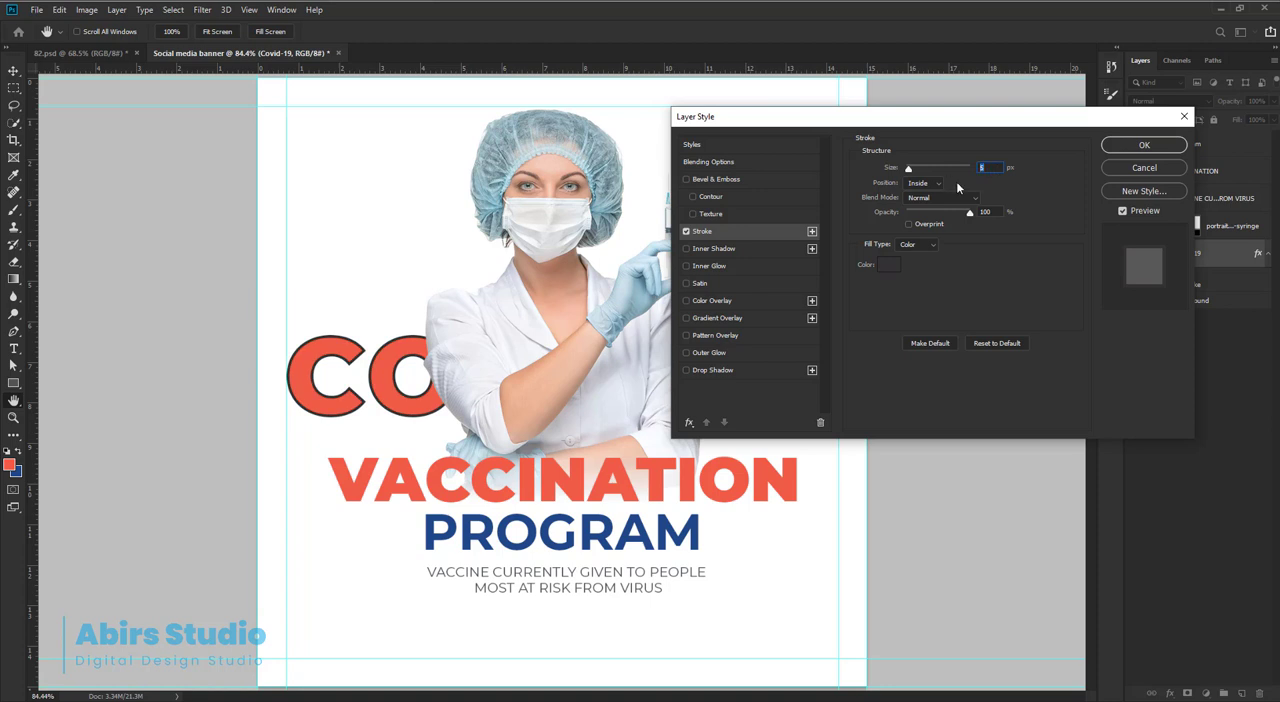
{"action": "left_click", "coordinate": [936, 184]}
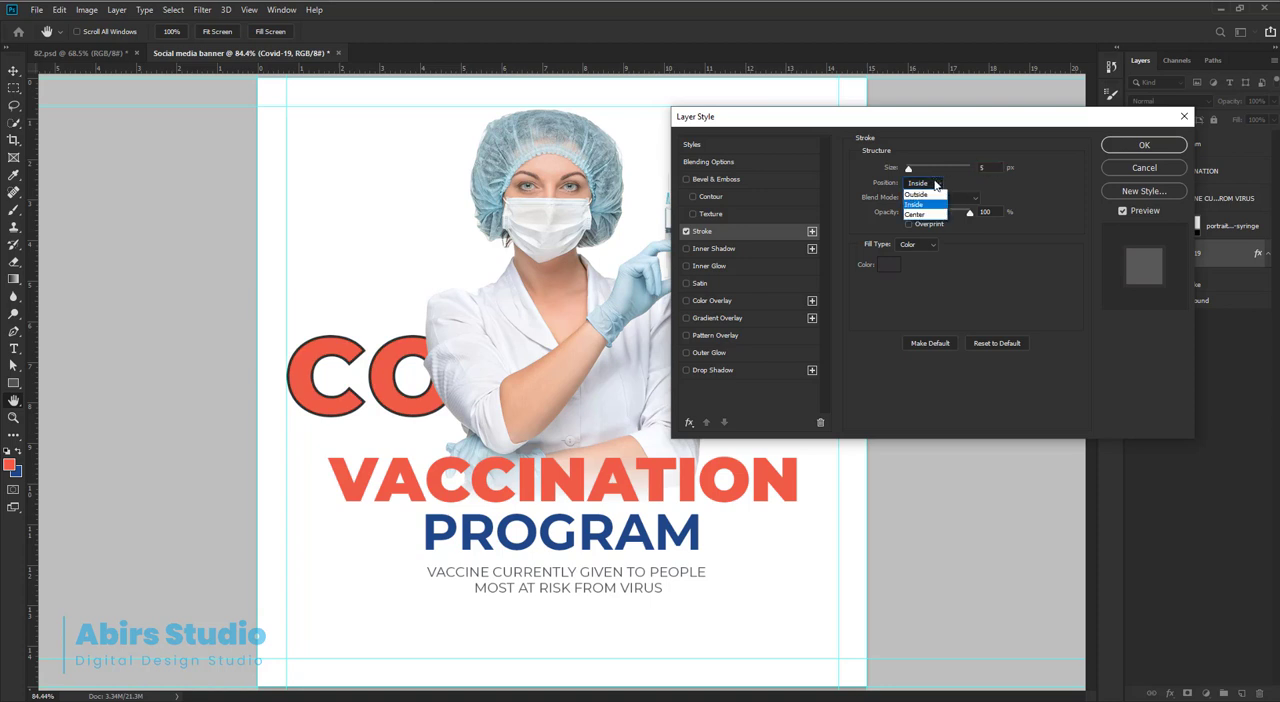
{"action": "left_click", "coordinate": [920, 215]}
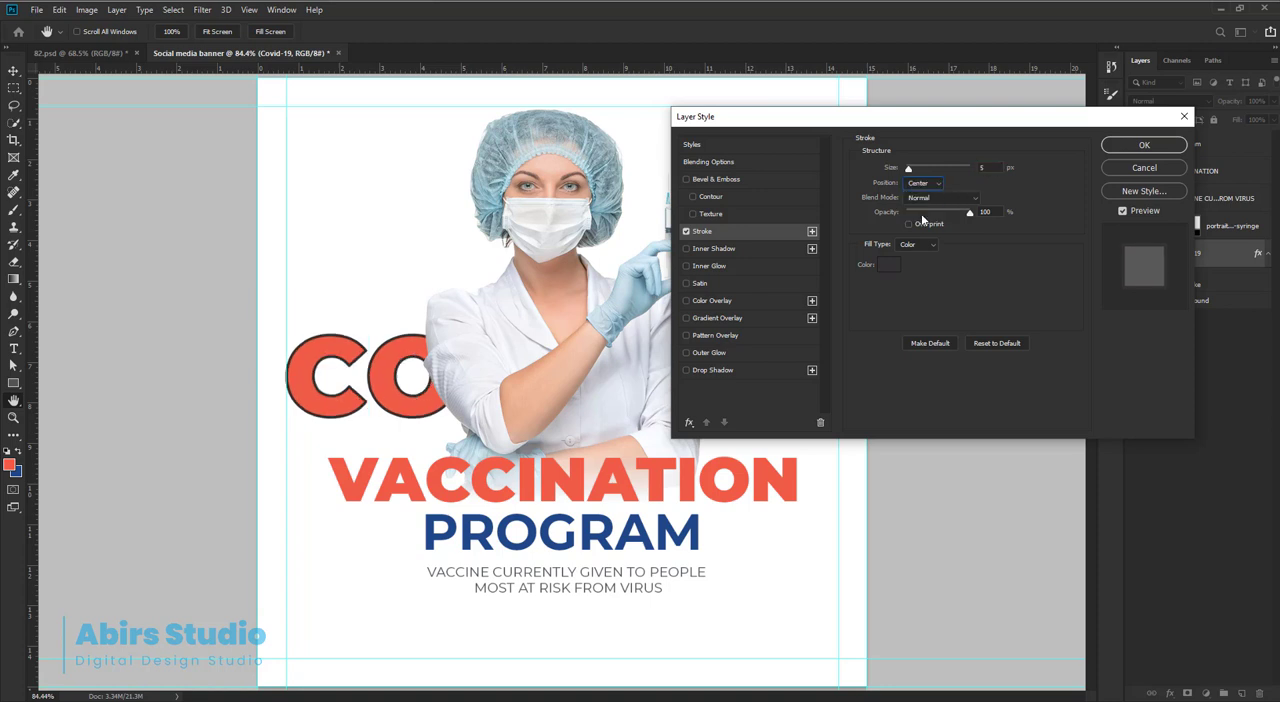
{"action": "left_click", "coordinate": [1138, 148]}
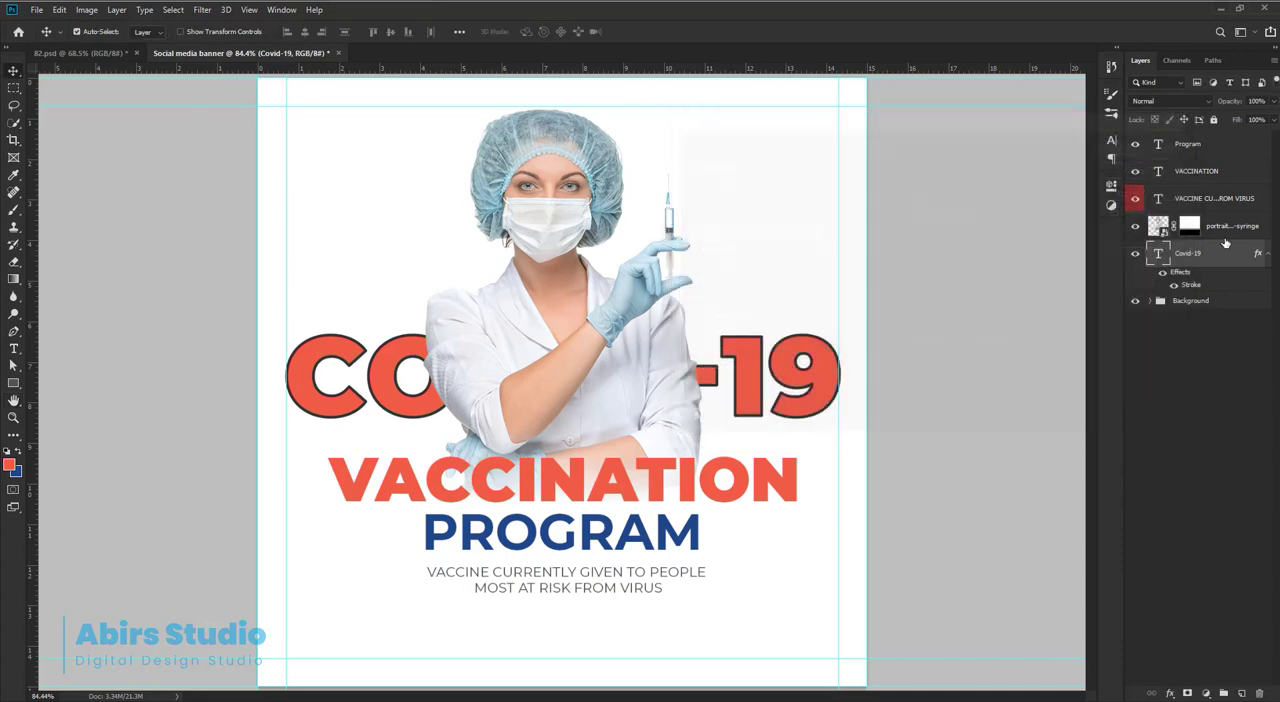
{"action": "left_click", "coordinate": [1264, 255]}
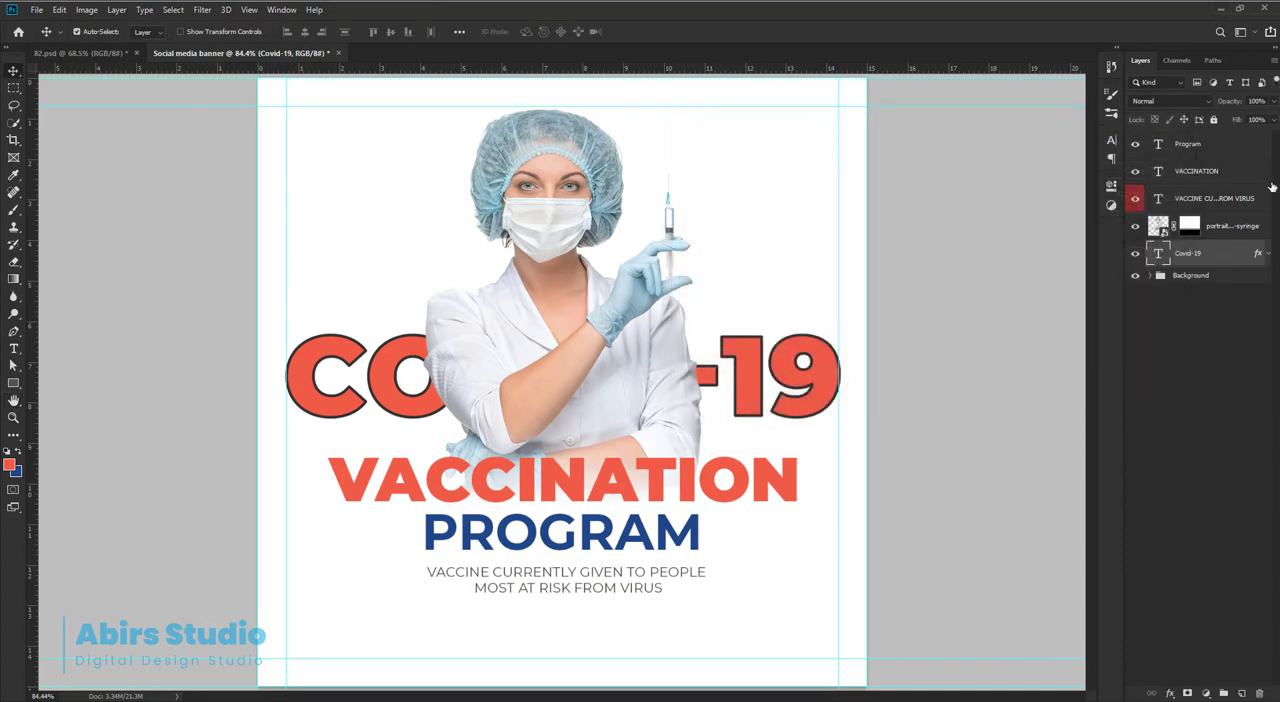
Reduce the Covid-19 layer's fill to 0% so that only the stroke outline of the text shows.
{"action": "left_click", "coordinate": [1273, 120]}
{"action": "left_click_drag", "start_coordinate": [1273, 136], "coordinate": [1200, 146]}
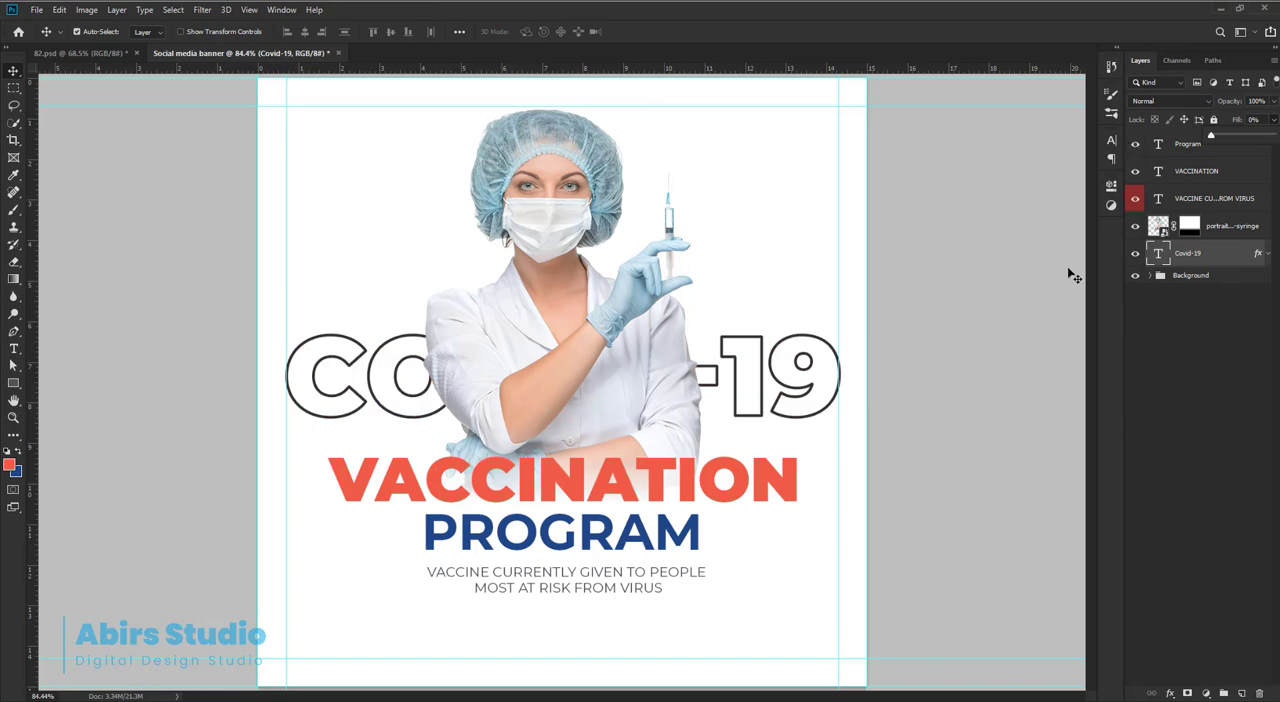
{"action": "left_click", "coordinate": [16, 72]}
{"action": "key", "text": "ctrl+minus"}
{"action": "left_click_drag", "start_coordinate": [727, 385], "coordinate": [777, 406]}
{"action": "left_click", "coordinate": [900, 369], "text": "ctrl"}
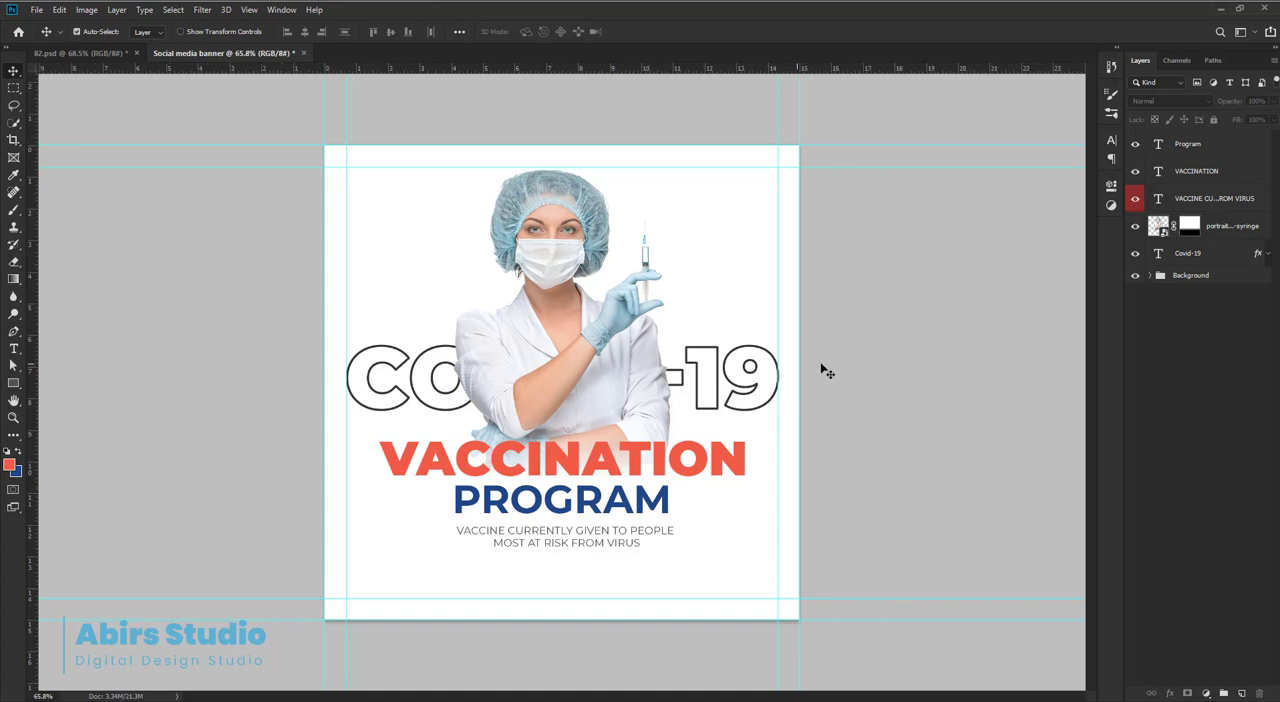
{"action": "left_click_drag", "start_coordinate": [651, 297], "coordinate": [672, 297]}
Place the coronavirus_PNG93663 image directly above the Covid-19 layer and move it up behind the nurse's head and shoulders.
{"action": "left_click", "coordinate": [1232, 228]}
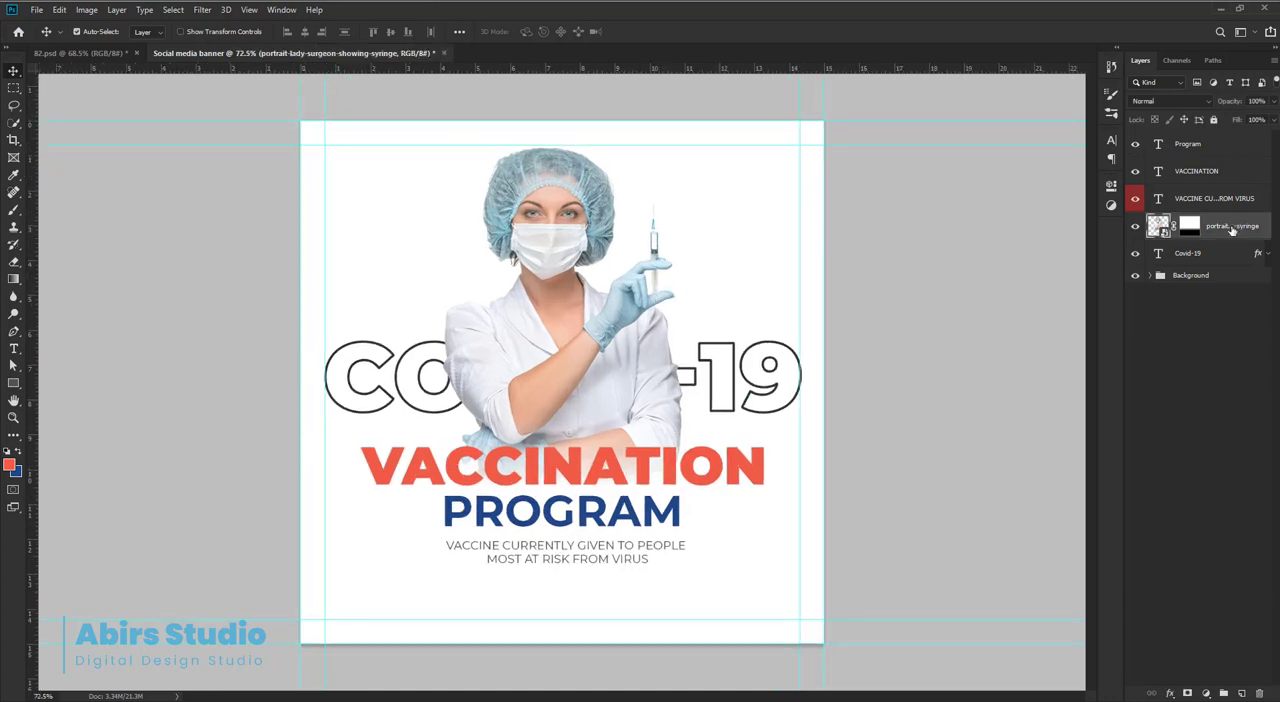
{"action": "left_click", "coordinate": [1220, 255]}
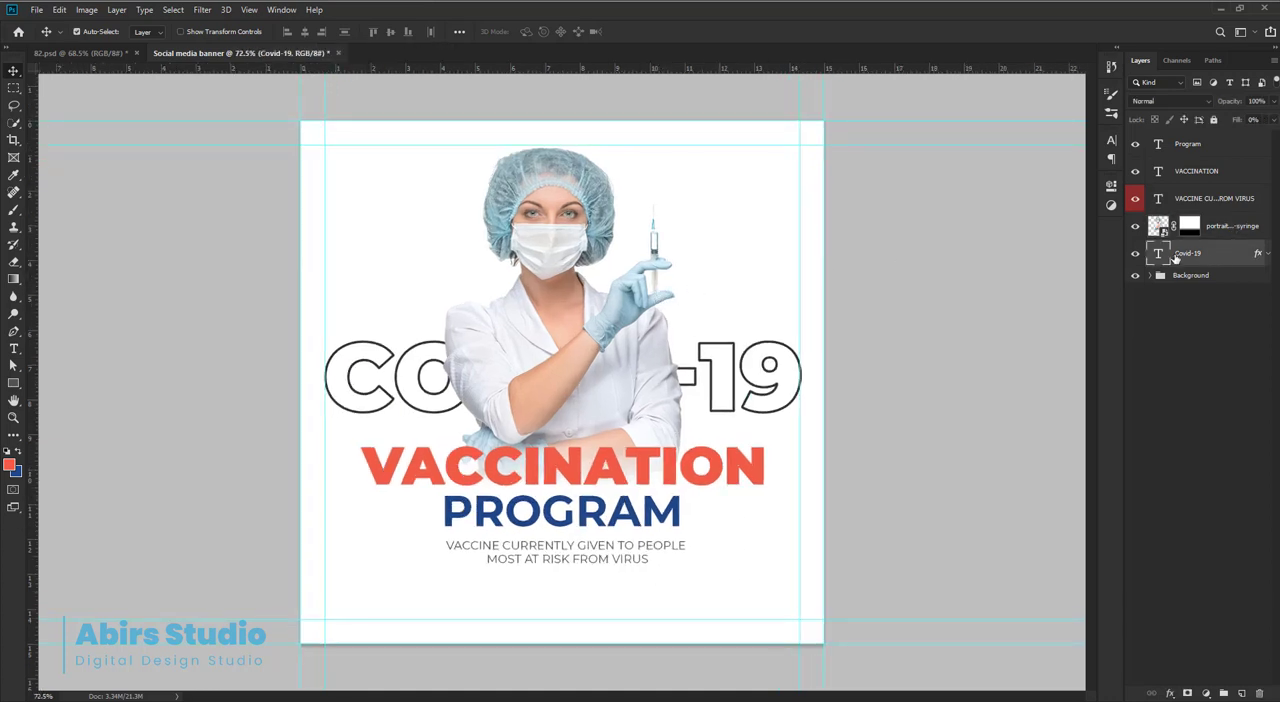
{"action": "left_click", "coordinate": [36, 10]}
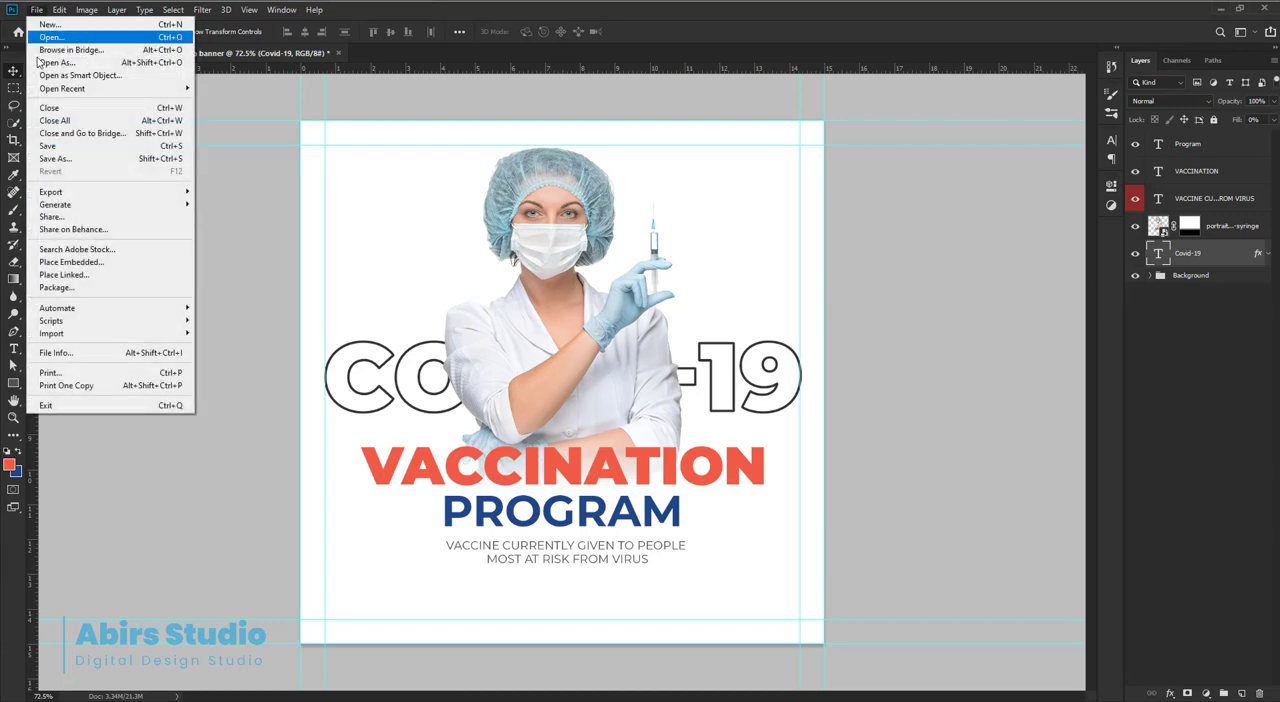
{"action": "left_click", "coordinate": [60, 264]}
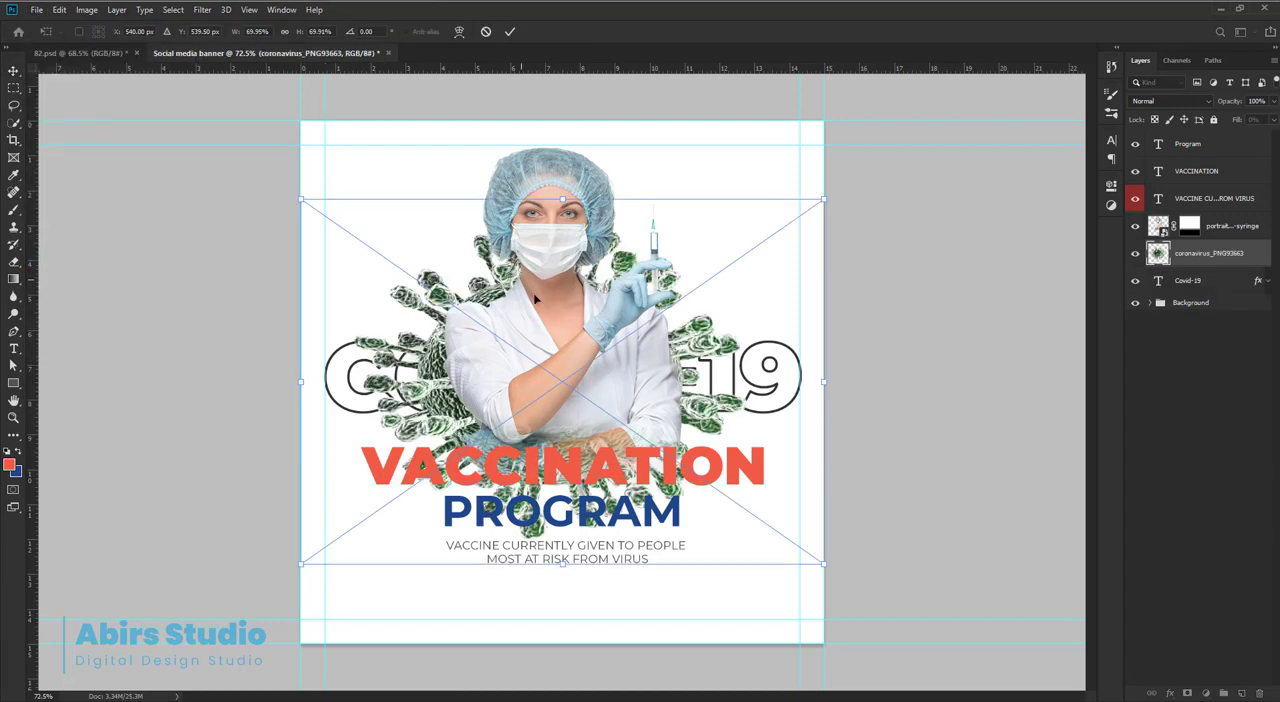
{"action": "left_click_drag", "start_coordinate": [553, 312], "coordinate": [556, 264]}
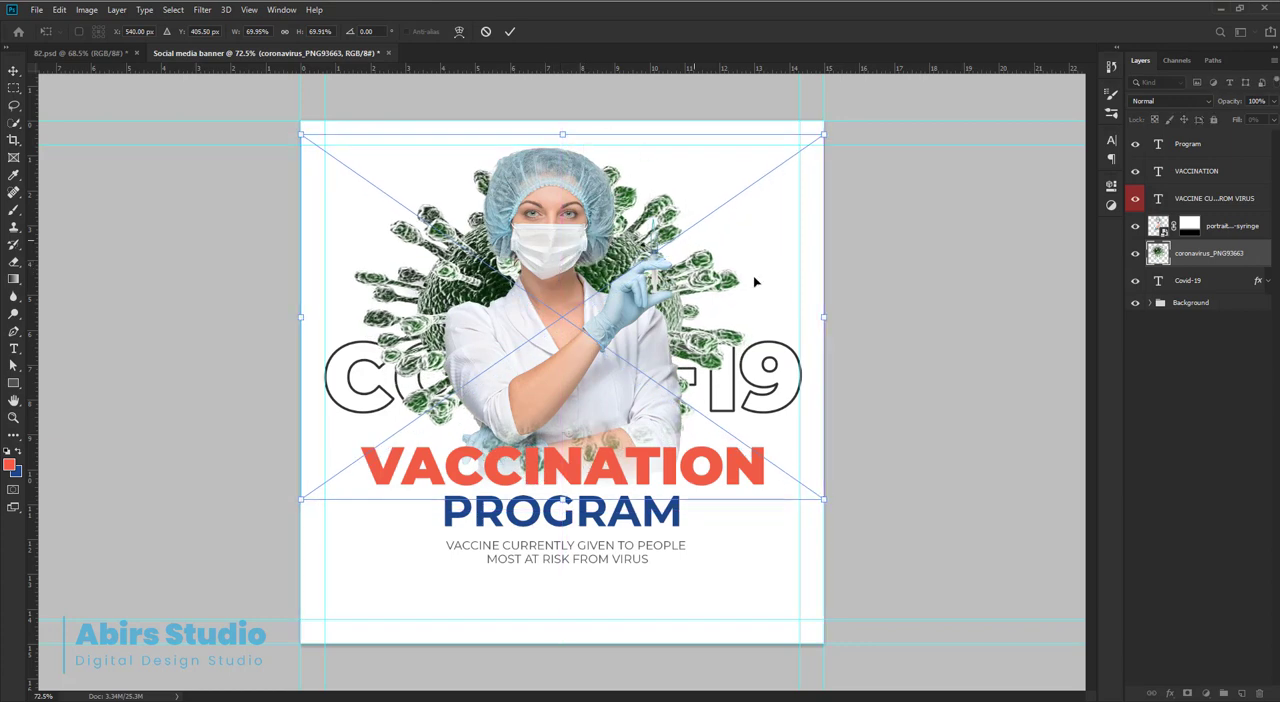
Shrink the placed coronavirus to about 54.66% width and 63.70% height and bring it in front of the nurse's left half.
{"action": "left_click_drag", "start_coordinate": [825, 315], "coordinate": [700, 285]}
{"action": "key", "text": "ctrl+]"}
{"action": "left_click_drag", "start_coordinate": [550, 300], "coordinate": [677, 313]}
{"action": "left_click_drag", "start_coordinate": [635, 512], "coordinate": [635, 481]}
{"action": "left_click_drag", "start_coordinate": [635, 320], "coordinate": [522, 318]}
{"action": "left_click_drag", "start_coordinate": [729, 312], "coordinate": [721, 311]}
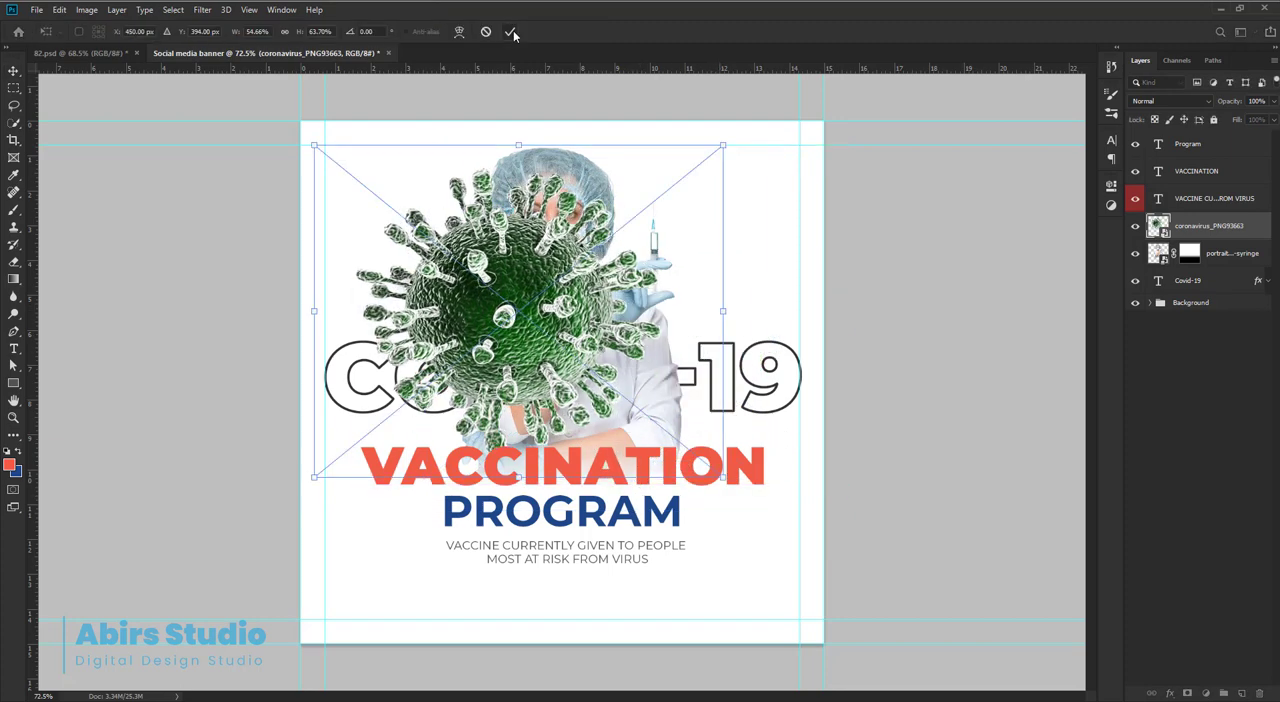
{"action": "left_click", "coordinate": [511, 32]}
Rasterize the coronavirus layer and convert it back to a smart object.
{"action": "right_click", "coordinate": [1210, 232]}
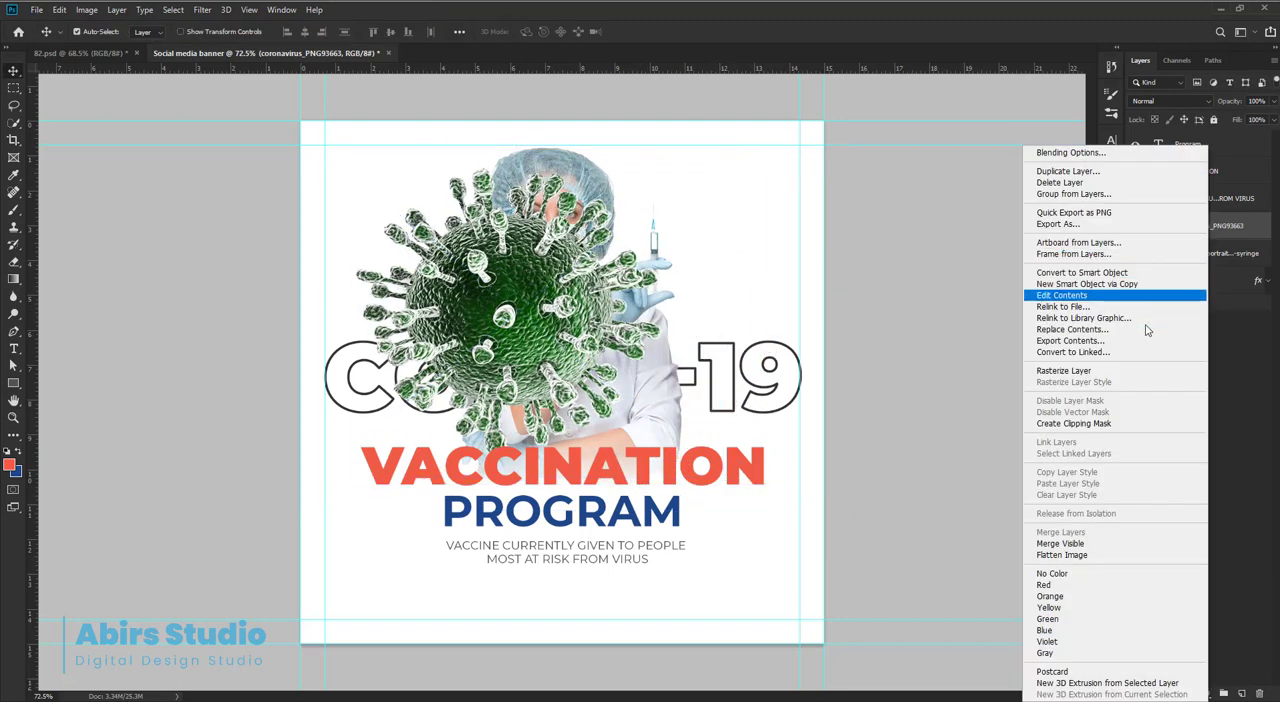
{"action": "left_click", "coordinate": [1080, 375]}
{"action": "right_click", "coordinate": [1189, 229]}
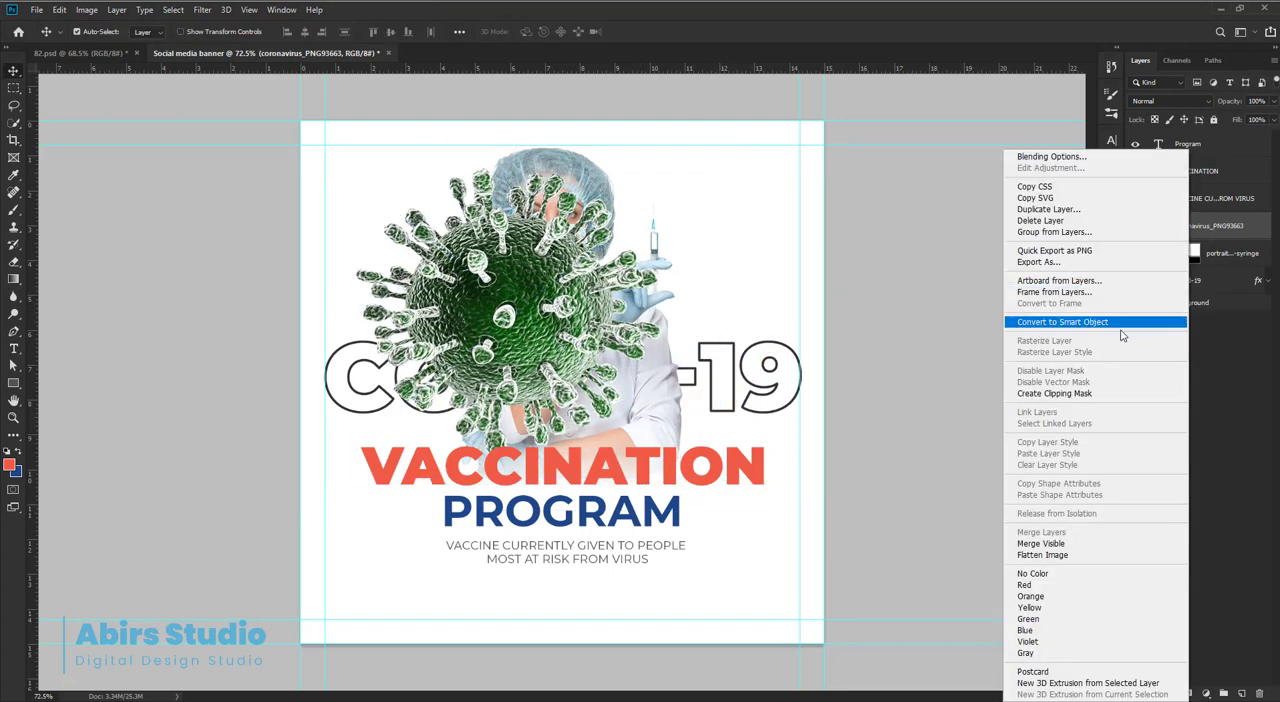
{"action": "left_click", "coordinate": [1052, 323]}
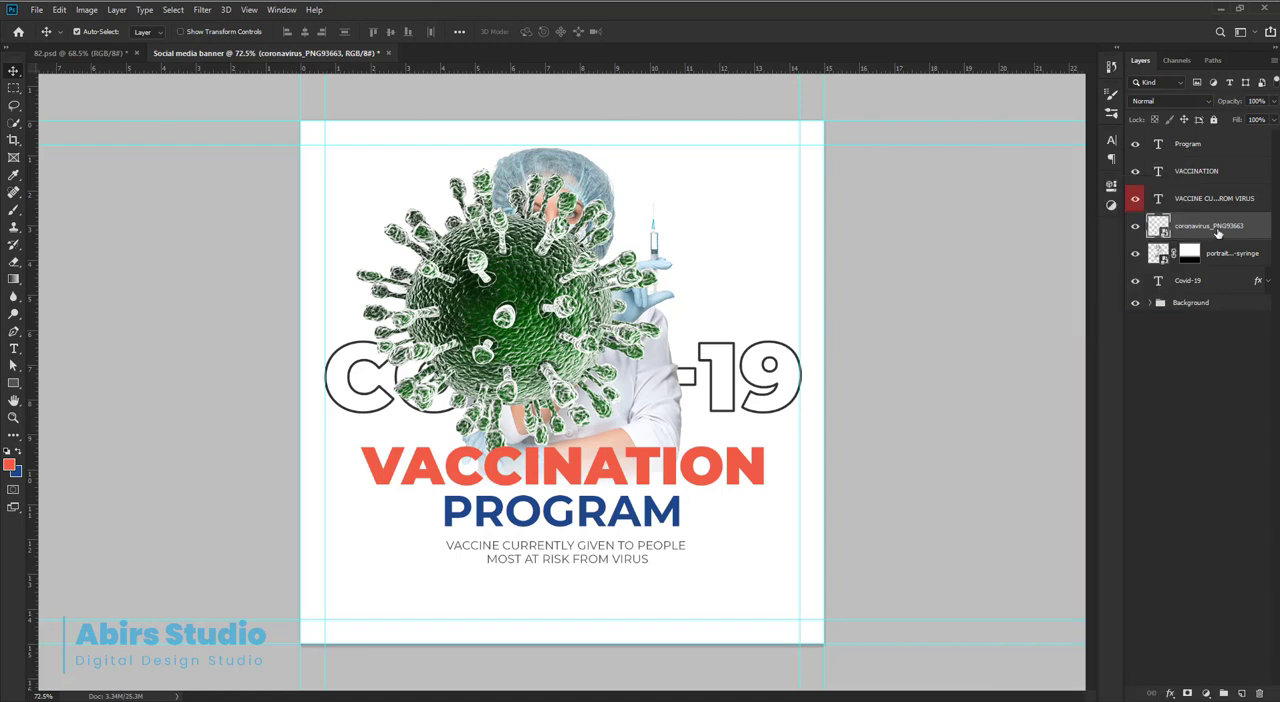
Scale the coronavirus down proportionally and shift it slightly left so it sits over the nurse's shoulder.
{"action": "key", "text": "ctrl+t"}
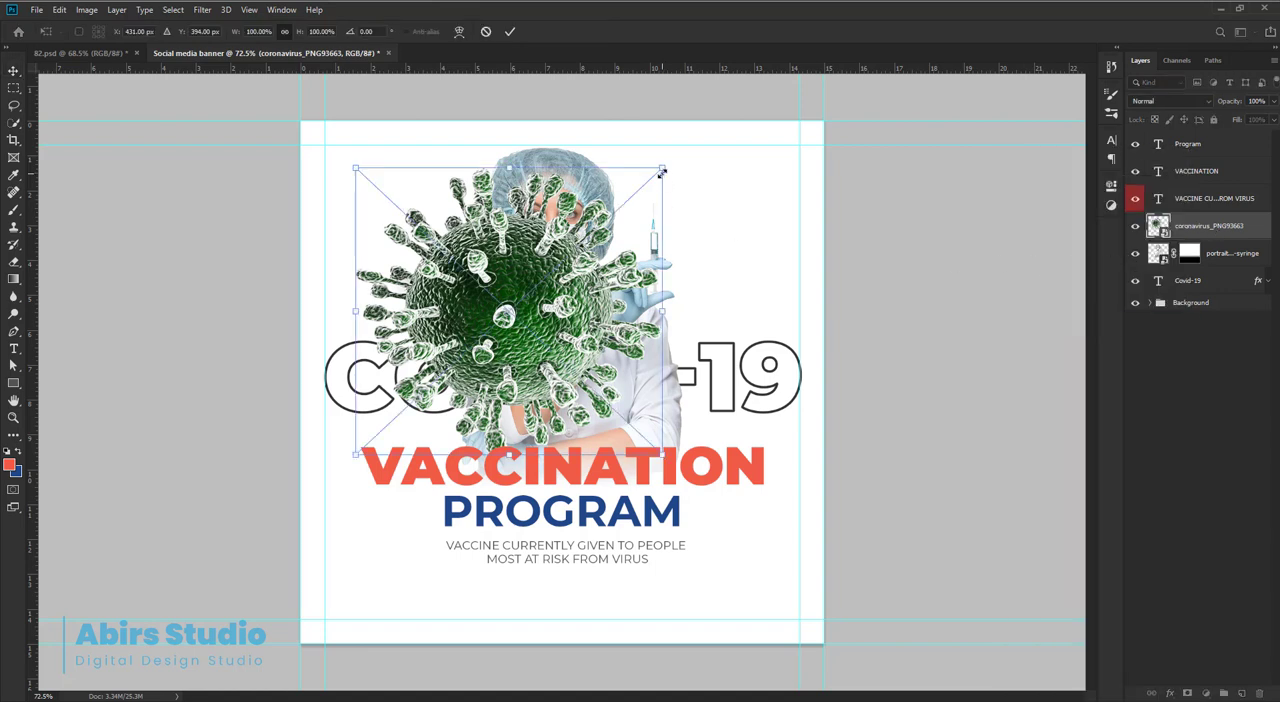
{"action": "left_click_drag", "start_coordinate": [664, 168], "coordinate": [638, 200]}
{"action": "left_click_drag", "start_coordinate": [530, 335], "coordinate": [498, 335]}
{"action": "key", "text": "Return"}
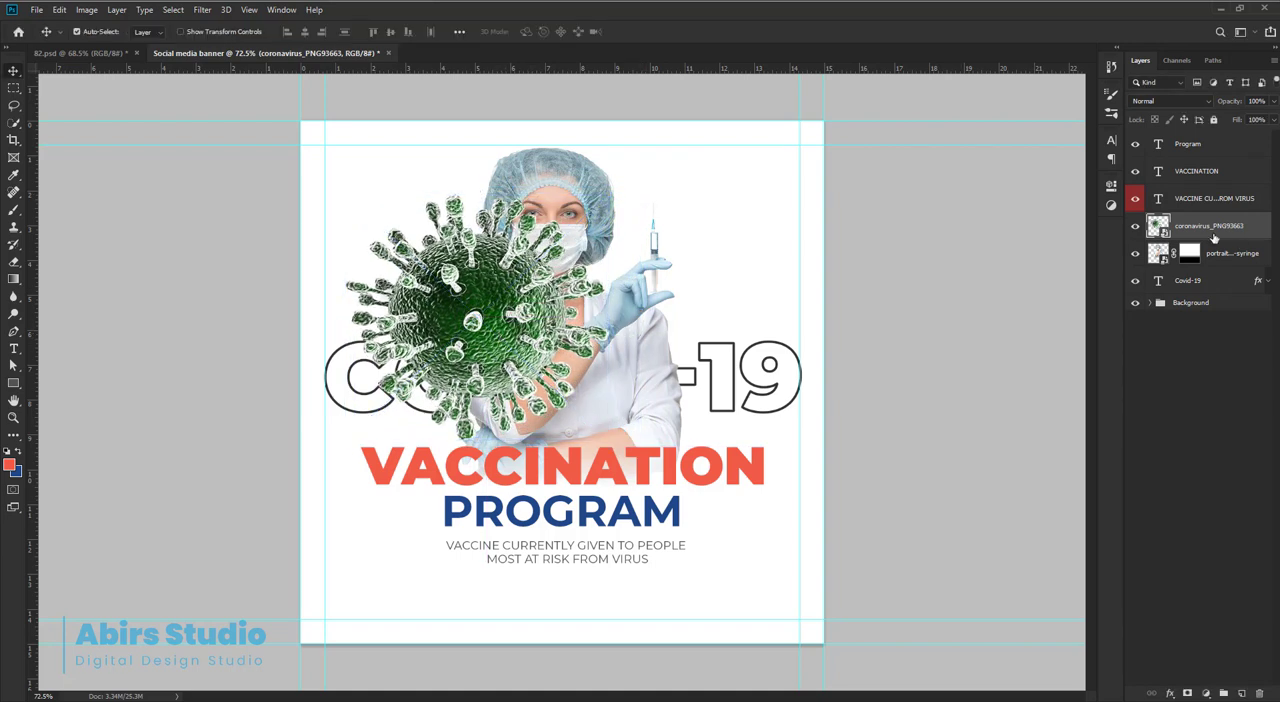
Move the coronavirus layer below the nurse portrait layer and shrink the virus slightly behind her shoulder.
{"action": "left_click_drag", "start_coordinate": [1210, 228], "coordinate": [1207, 262]}
{"action": "key", "text": "ctrl+t"}
{"action": "left_click_drag", "start_coordinate": [346, 193], "coordinate": [359, 205]}
{"action": "left_click_drag", "start_coordinate": [595, 209], "coordinate": [603, 216]}
{"action": "key", "text": "Return"}
Duplicate the coronavirus and scale the copy down to a small virus near the banner's upper-left guide corner.
{"action": "left_click_drag", "start_coordinate": [446, 292], "coordinate": [355, 238]}
{"action": "key", "text": "ctrl+t"}
{"action": "left_click_drag", "start_coordinate": [514, 151], "coordinate": [425, 226]}
Duplicate the small virus to the right of the syringe and scale the copy to about 28.54% against the right margin guide.
{"action": "left_click_drag", "start_coordinate": [396, 262], "coordinate": [769, 271]}
{"action": "key", "text": "Return"}
{"action": "key", "text": "ctrl+t"}
{"action": "left_click_drag", "start_coordinate": [791, 294], "coordinate": [801, 318]}
{"action": "left_click_drag", "start_coordinate": [791, 268], "coordinate": [784, 272]}
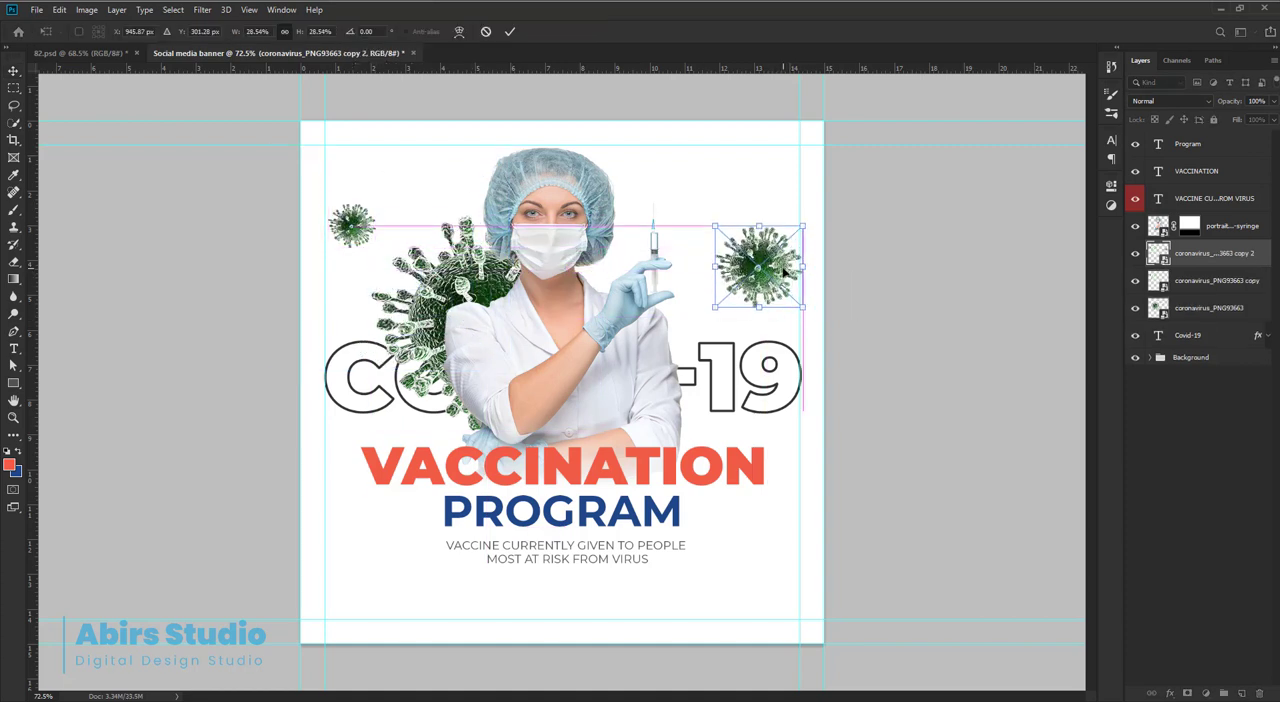
{"action": "key", "text": "Return"}
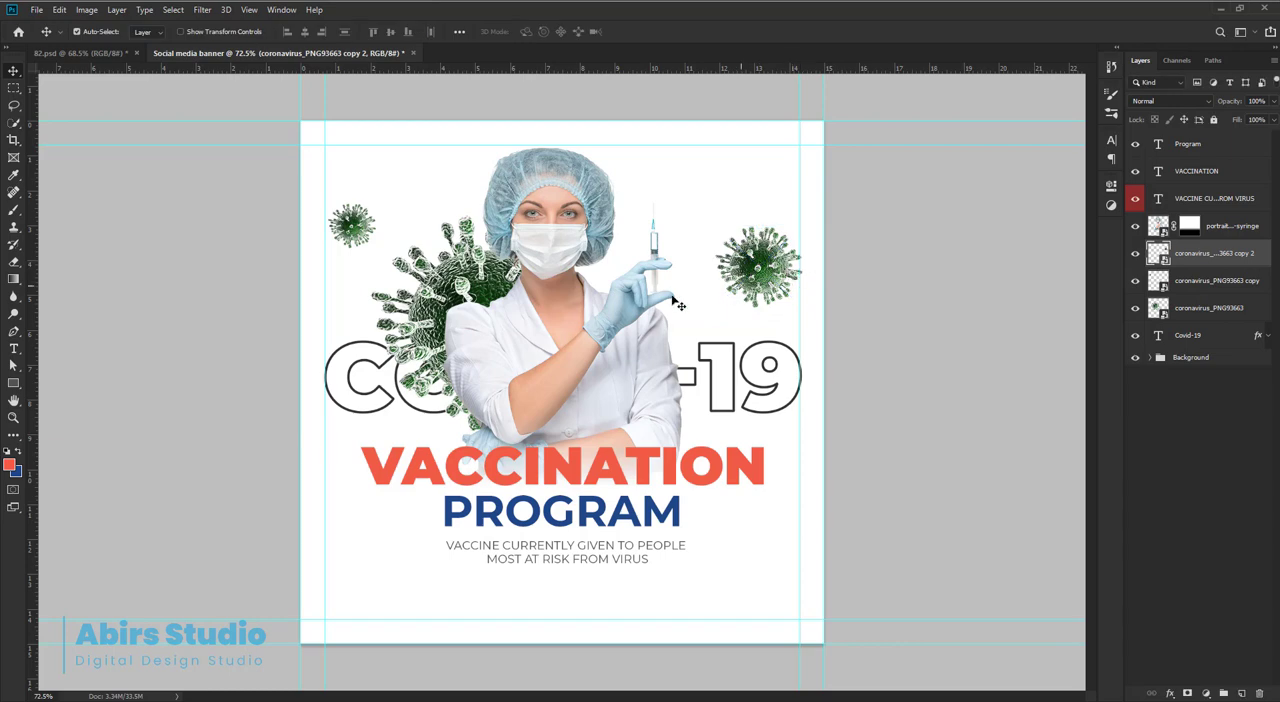
Open the large coronavirus smart object's contents and add a Solid Color fill layer with colour f15b47.
{"action": "left_click", "coordinate": [470, 278]}
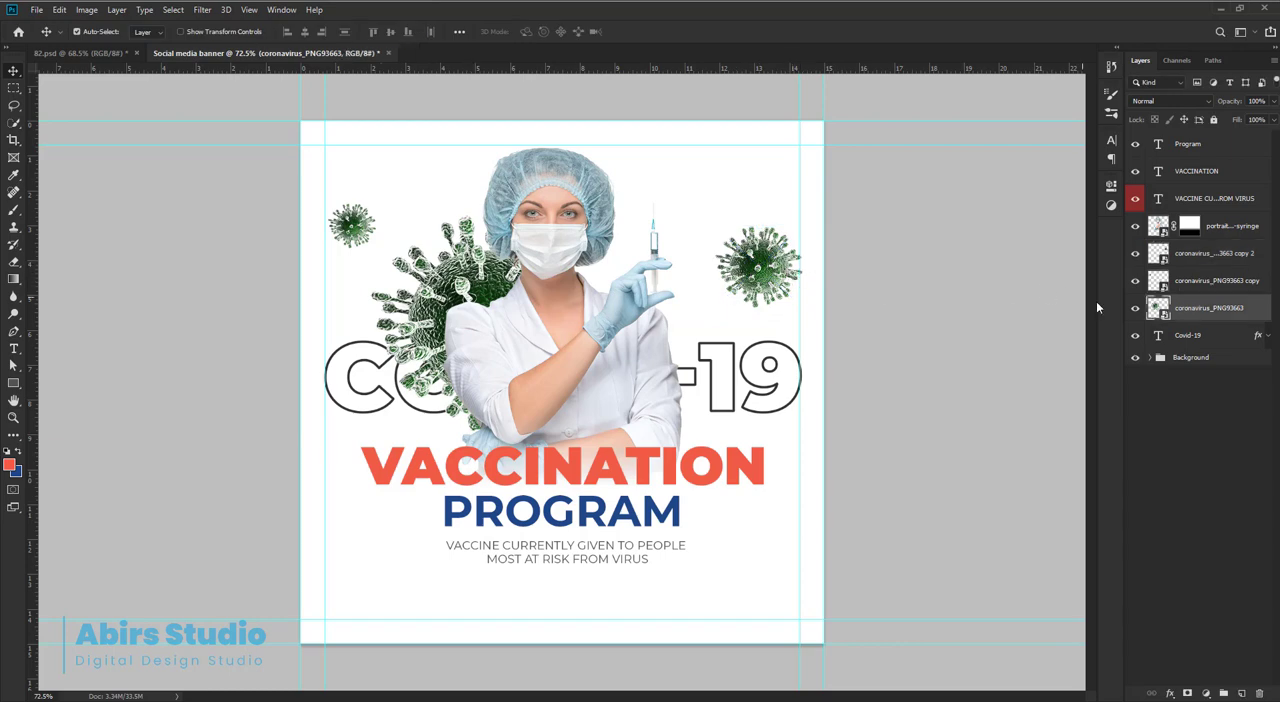
{"action": "double_click", "coordinate": [1160, 310]}
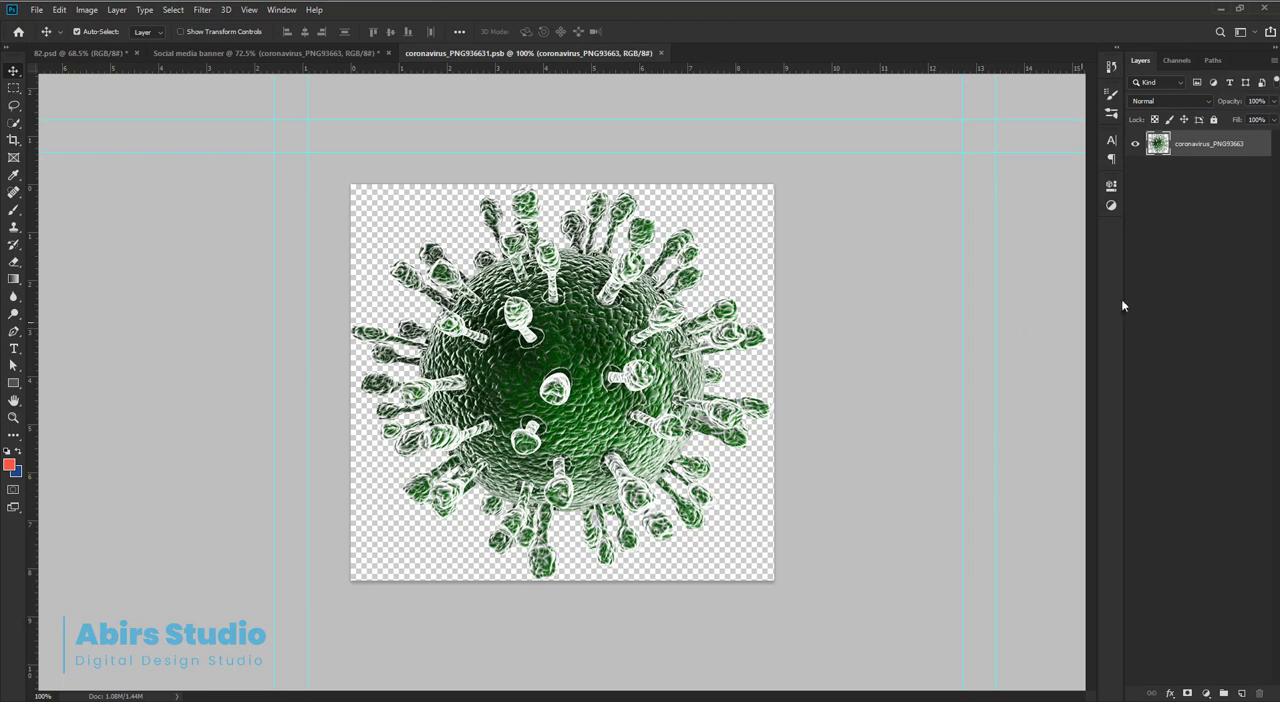
{"action": "left_click", "coordinate": [1208, 693]}
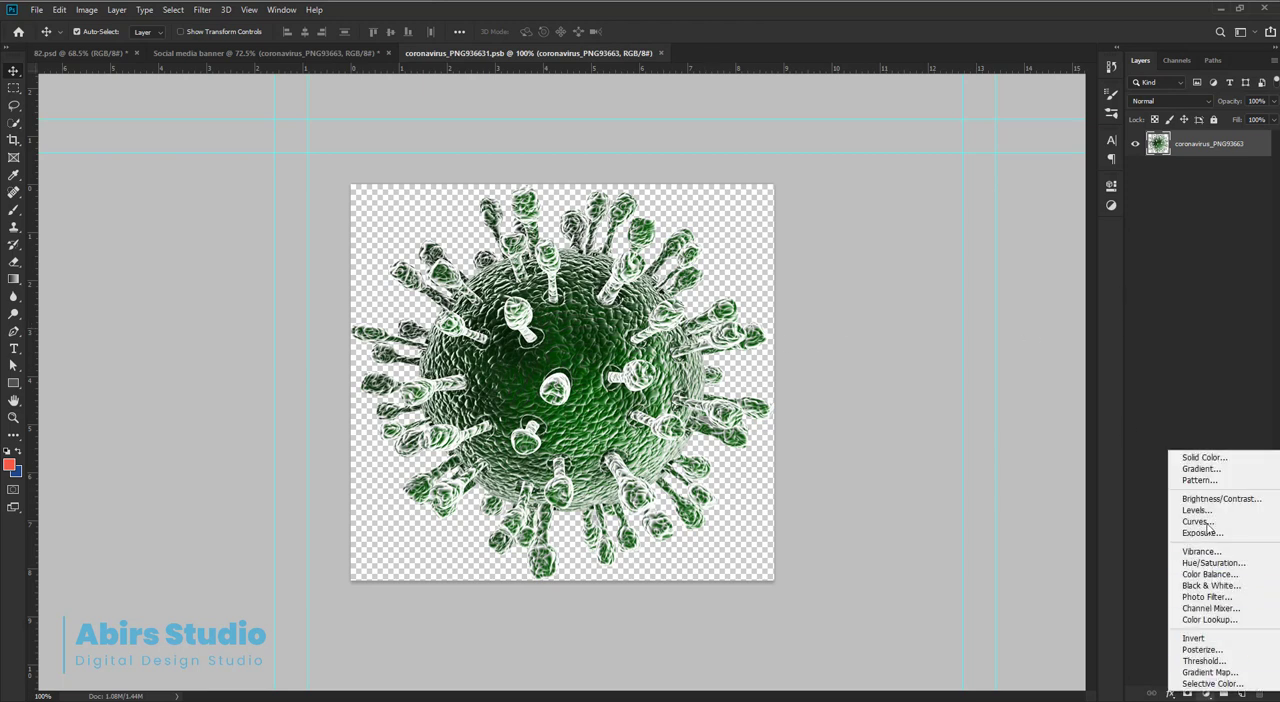
{"action": "left_click", "coordinate": [1198, 454]}
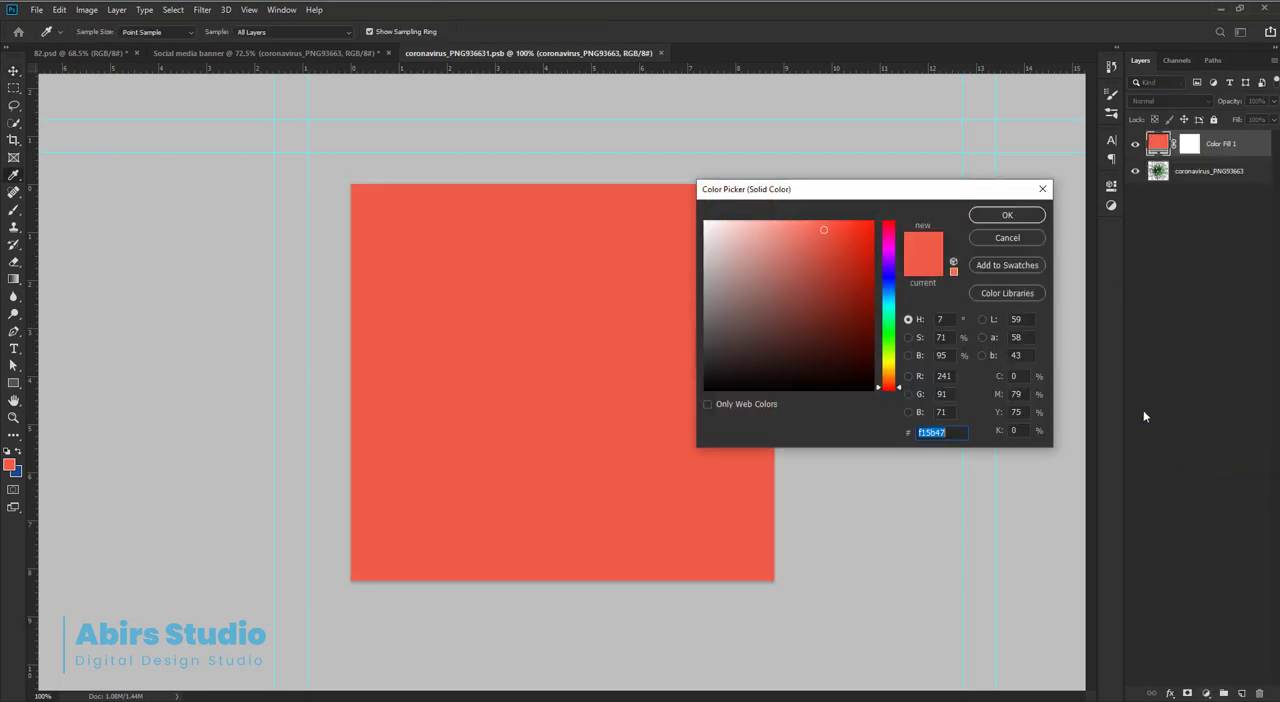
{"action": "left_click", "coordinate": [1007, 215]}
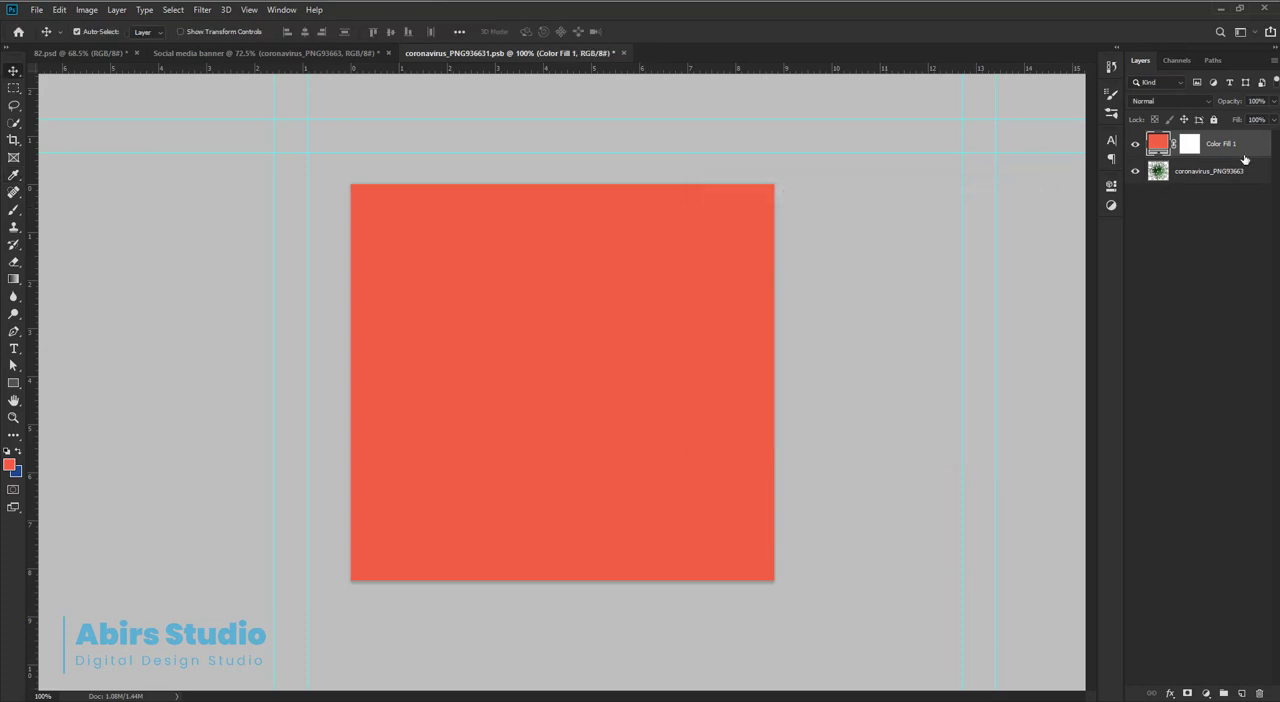
Set the colour fill layer's blend mode to Color and clip it to the coronavirus layer.
{"action": "left_click", "coordinate": [1162, 101]}
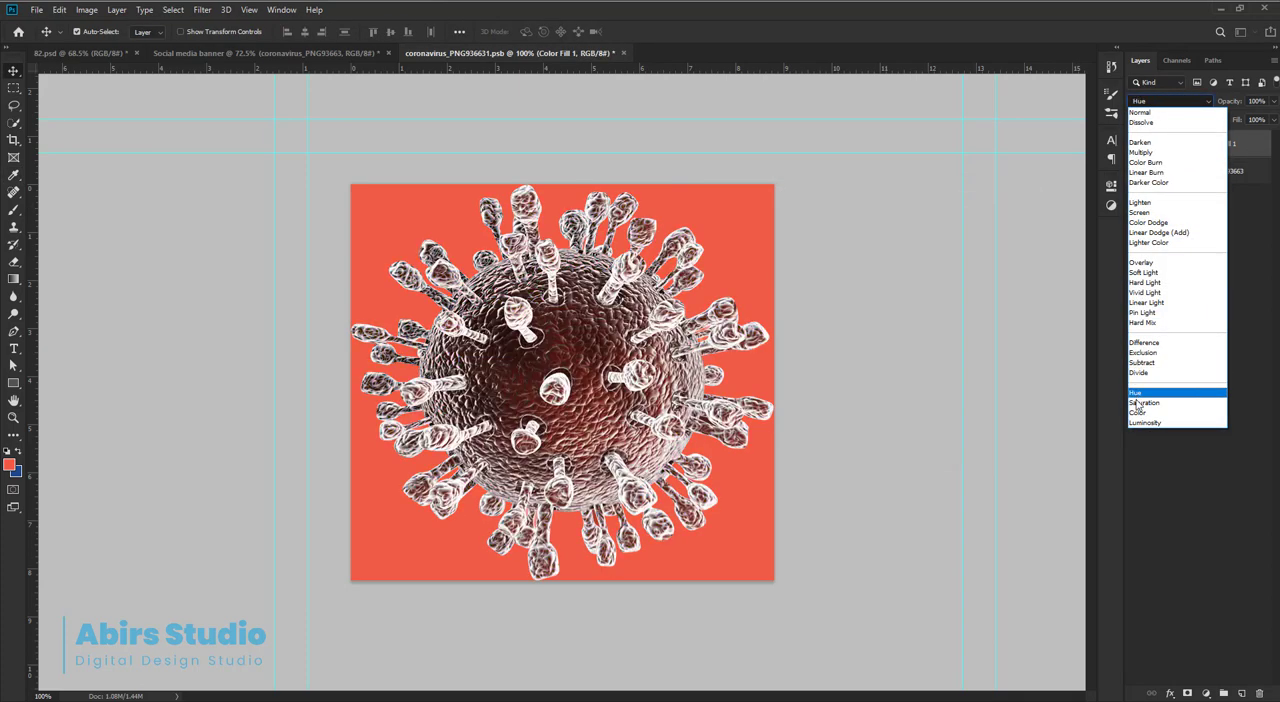
{"action": "left_click", "coordinate": [1153, 413]}
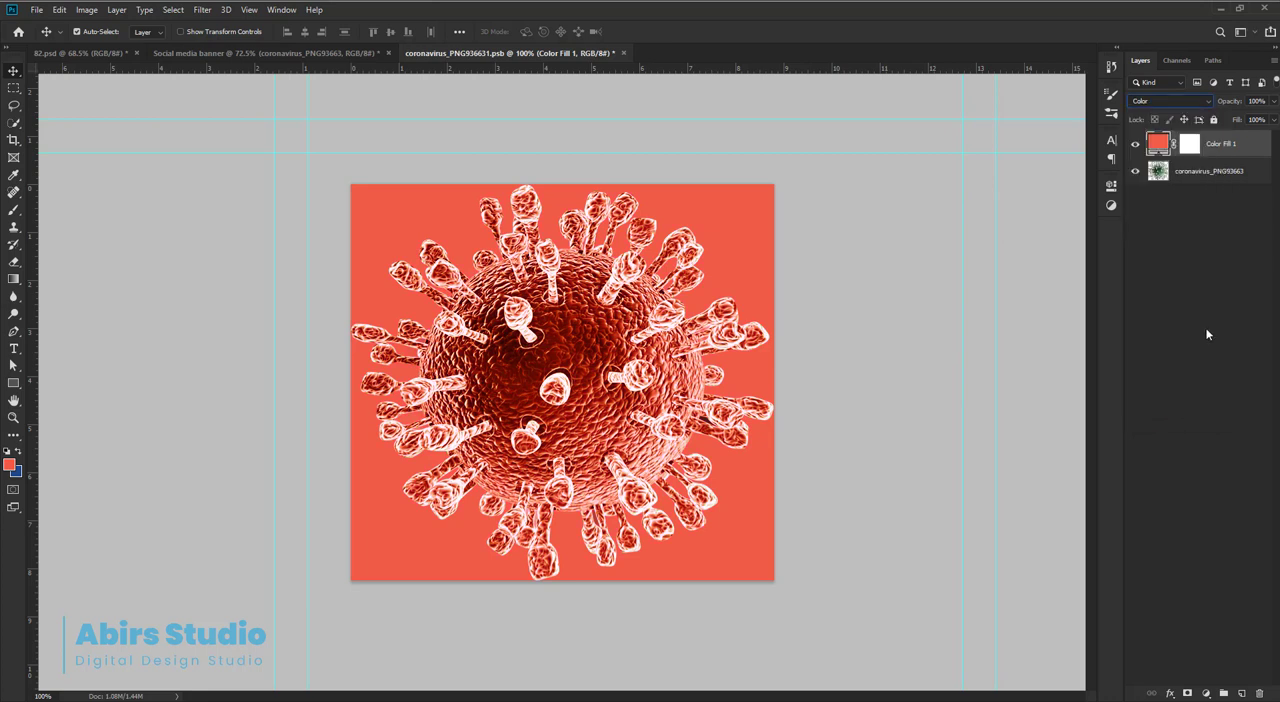
{"action": "right_click", "coordinate": [1227, 155]}
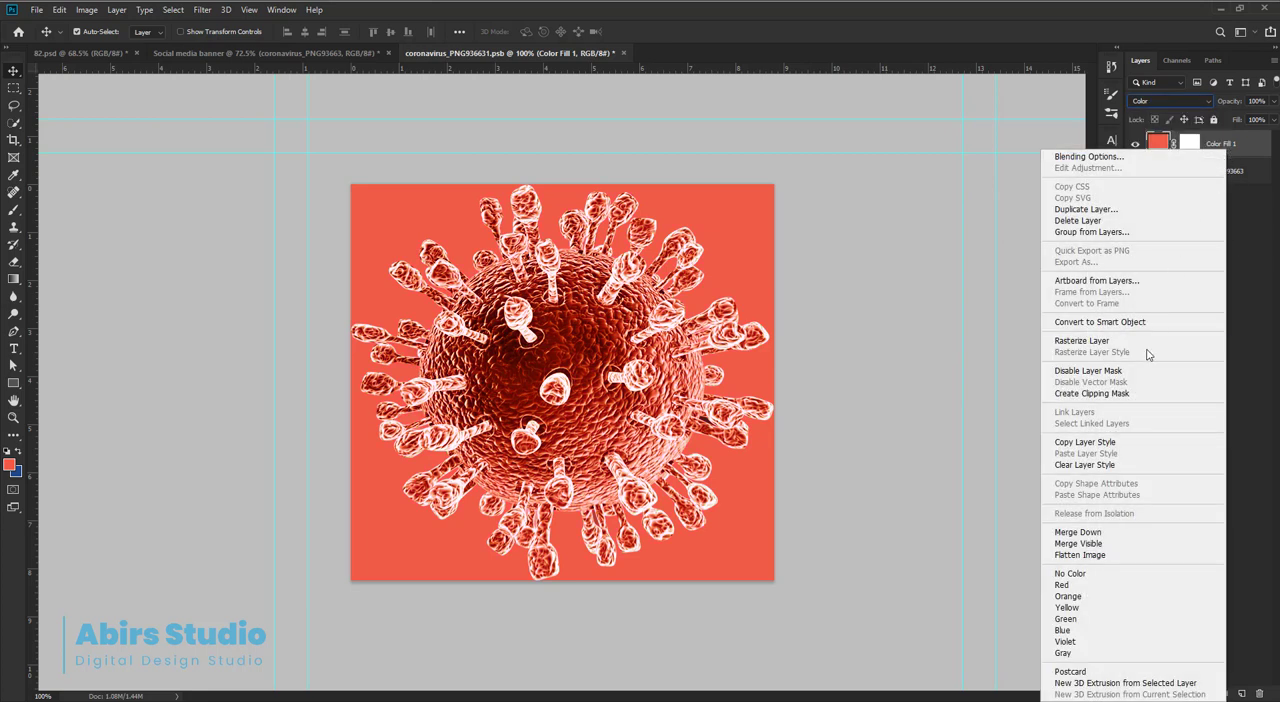
{"action": "left_click", "coordinate": [1134, 394]}
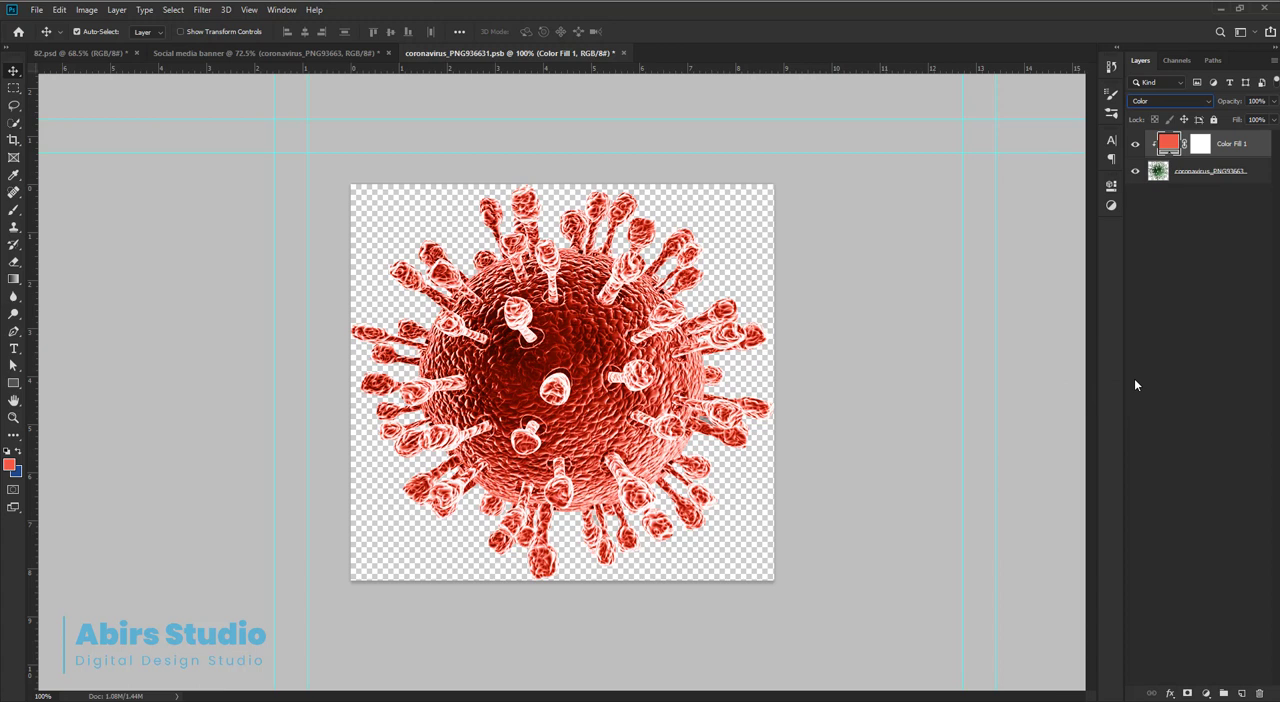
Merge the colour fill with the coronavirus layer, and save and close the smart object's contents to update the banner.
{"action": "left_click", "coordinate": [1237, 171], "text": "shift"}
{"action": "key", "text": "ctrl+e"}
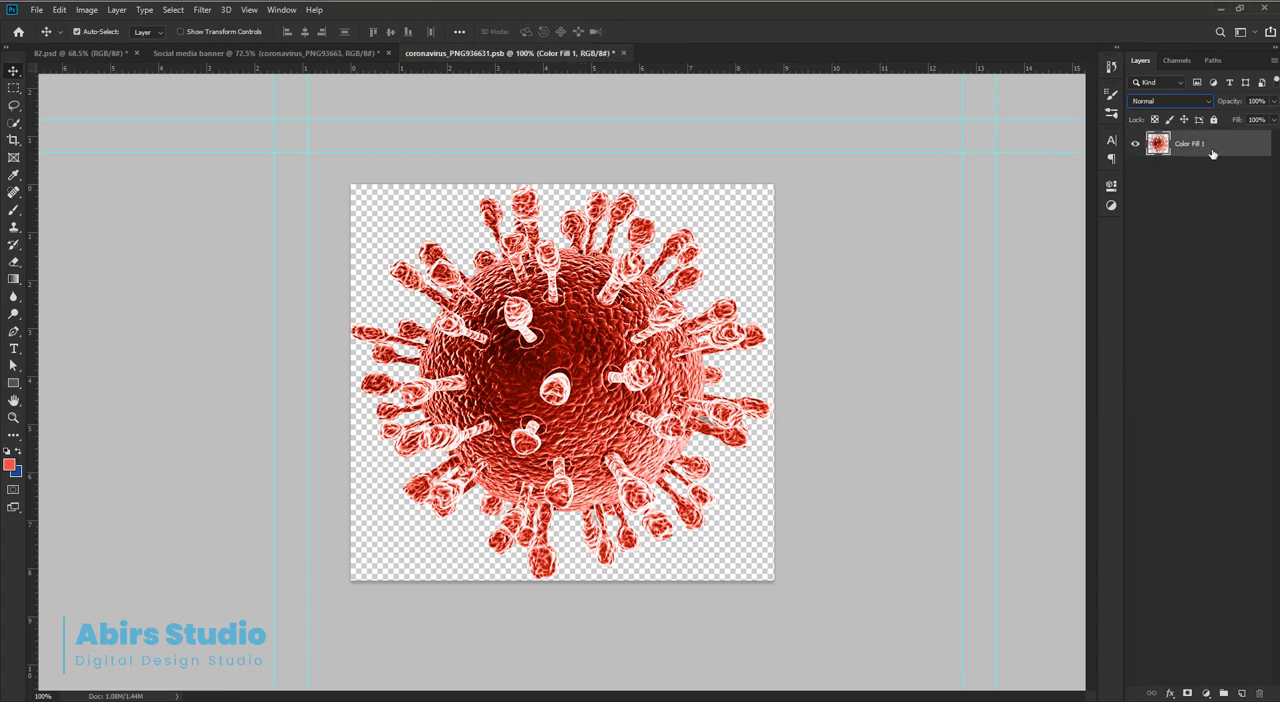
{"action": "key", "text": "ctrl+s"}
{"action": "left_click", "coordinate": [240, 333]}
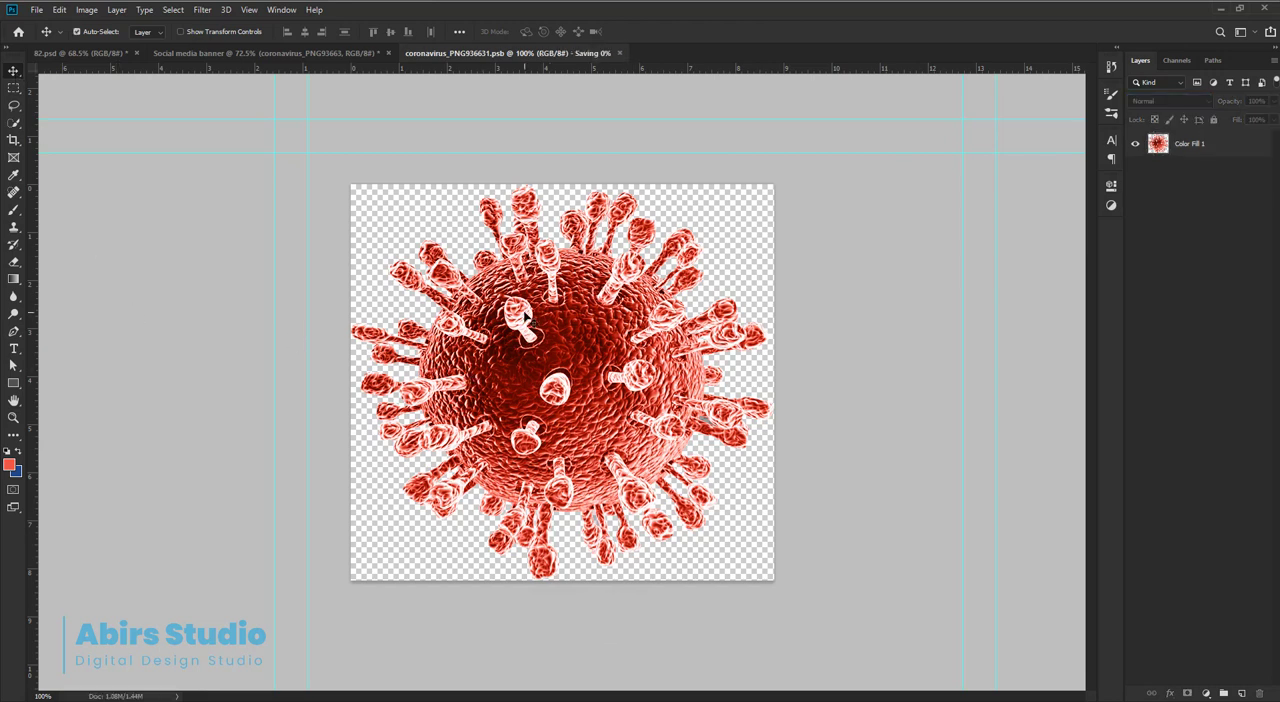
{"action": "left_click", "coordinate": [580, 53]}
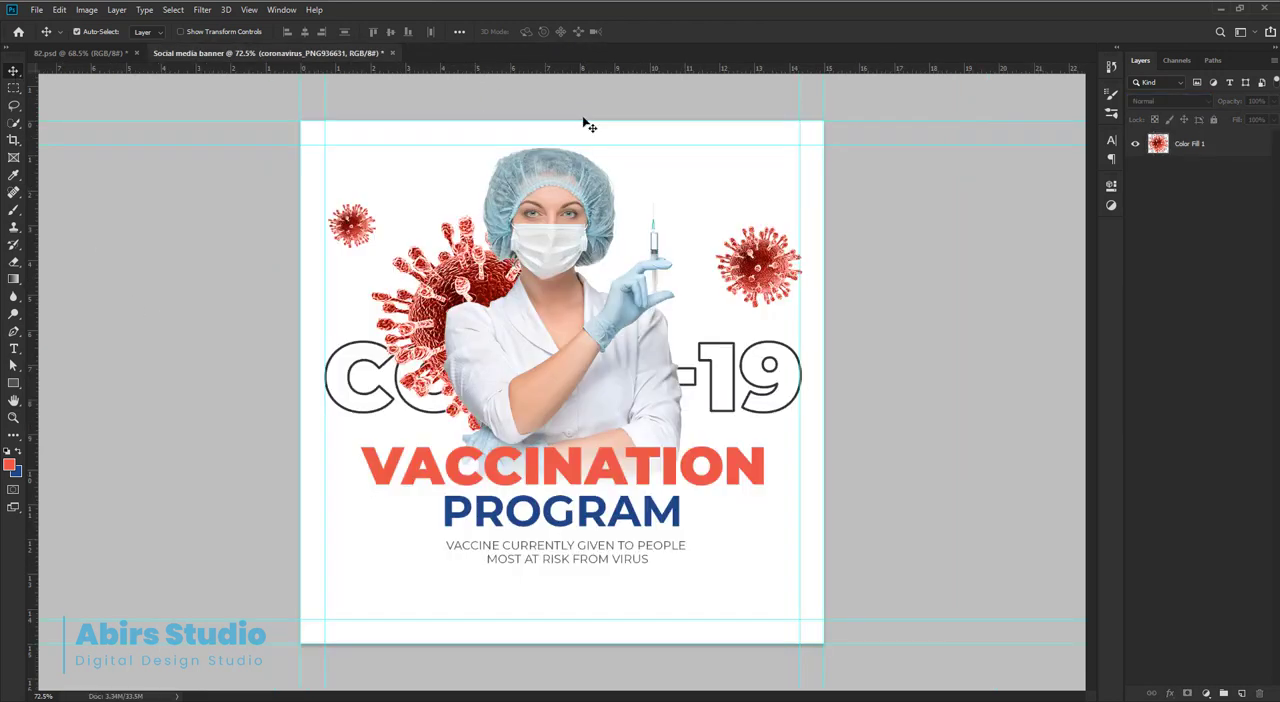
{"action": "left_click", "coordinate": [927, 292]}
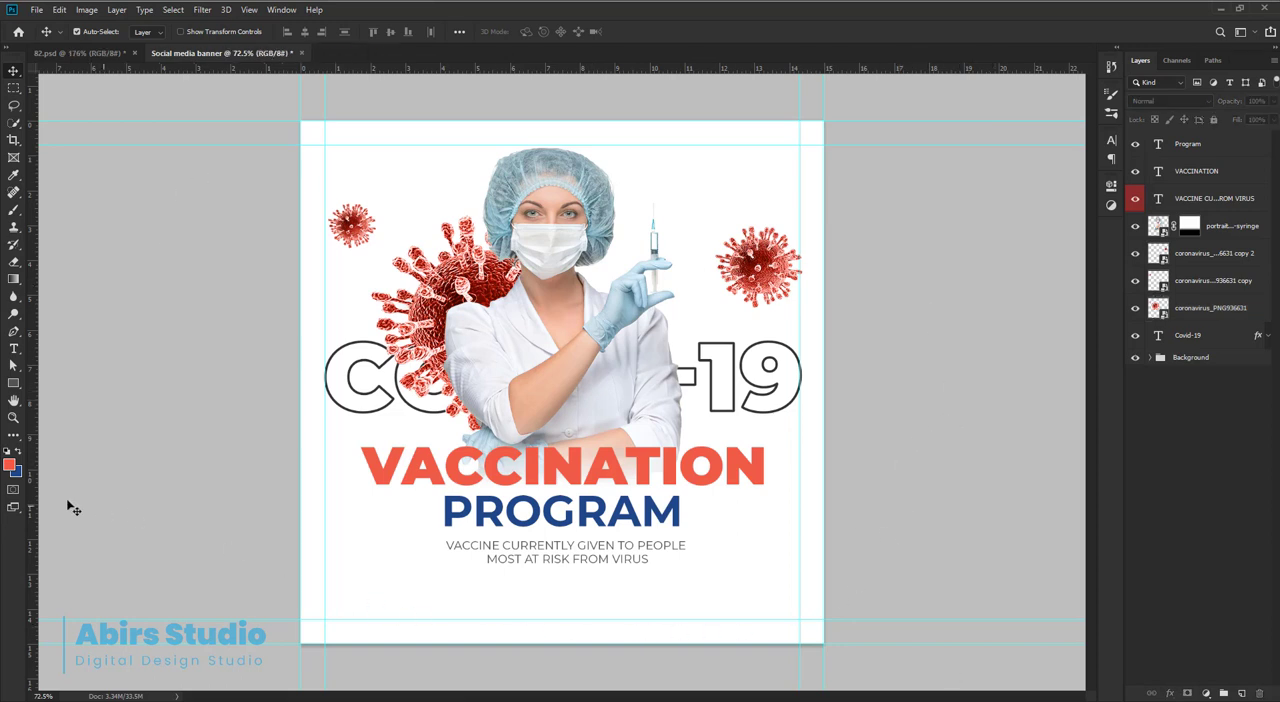
Draw a rectangle shape about 1024 px wide and 103 px high across the bottom of the banner below the tagline.
{"action": "left_click", "coordinate": [14, 383]}
{"action": "scroll", "coordinate": [477, 634], "scroll_direction": "up", "scroll_amount": 5}
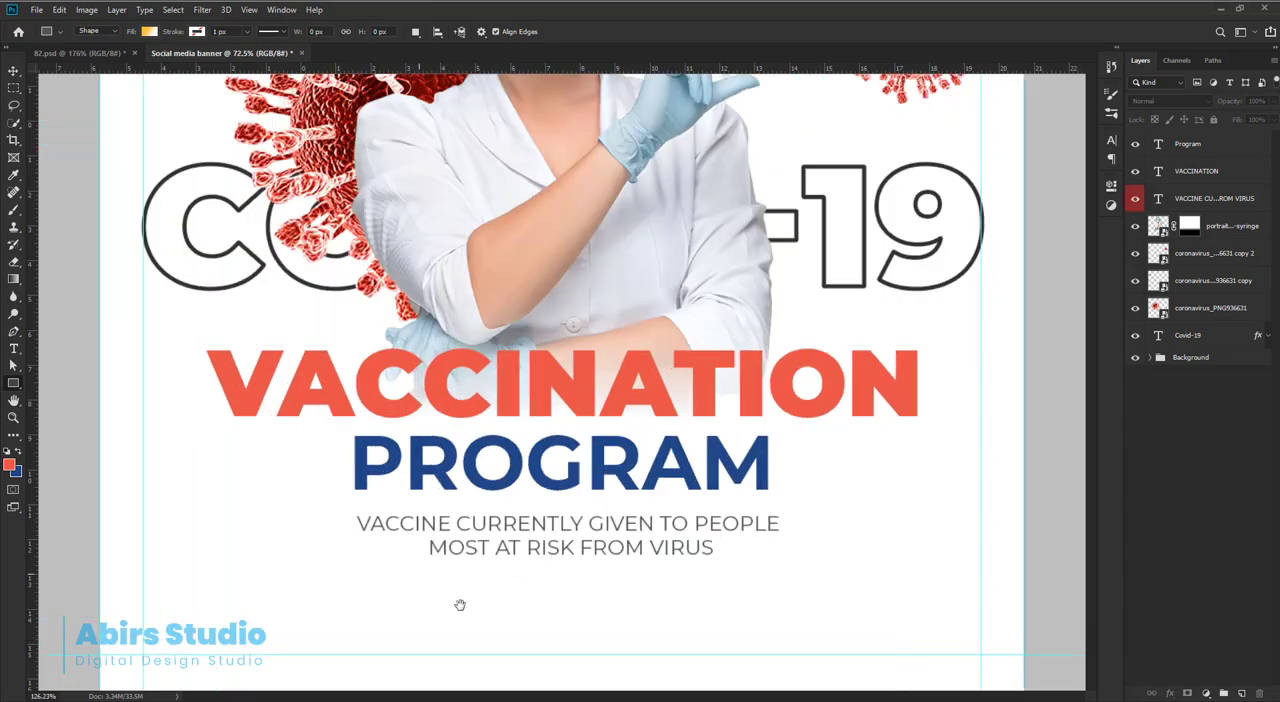
{"action": "left_click_drag", "start_coordinate": [207, 424], "coordinate": [309, 398]}
{"action": "left_click_drag", "start_coordinate": [540, 446], "coordinate": [519, 441]}
{"action": "left_click_drag", "start_coordinate": [517, 441], "coordinate": [433, 433]}
{"action": "scroll", "coordinate": [508, 450], "scroll_direction": "down", "scroll_amount": 4}
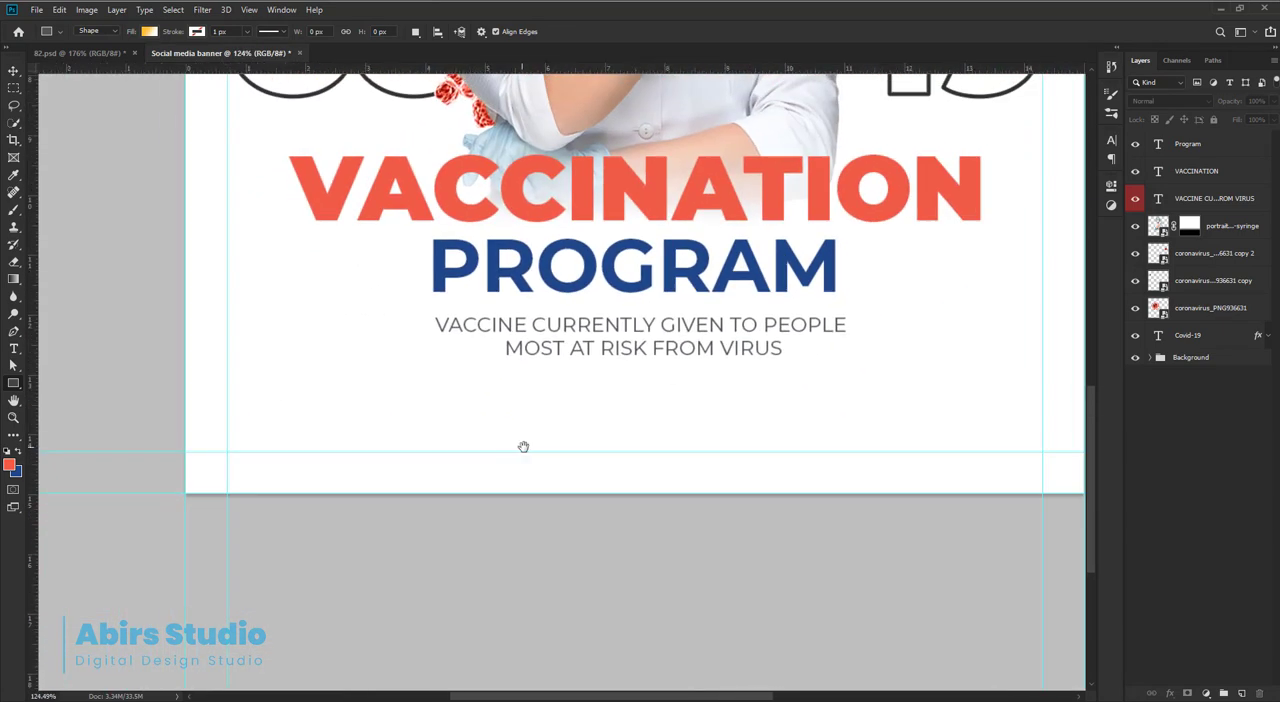
{"action": "left_click_drag", "start_coordinate": [194, 392], "coordinate": [1008, 464]}
{"action": "left_click_drag", "start_coordinate": [1040, 471], "coordinate": [1045, 478]}
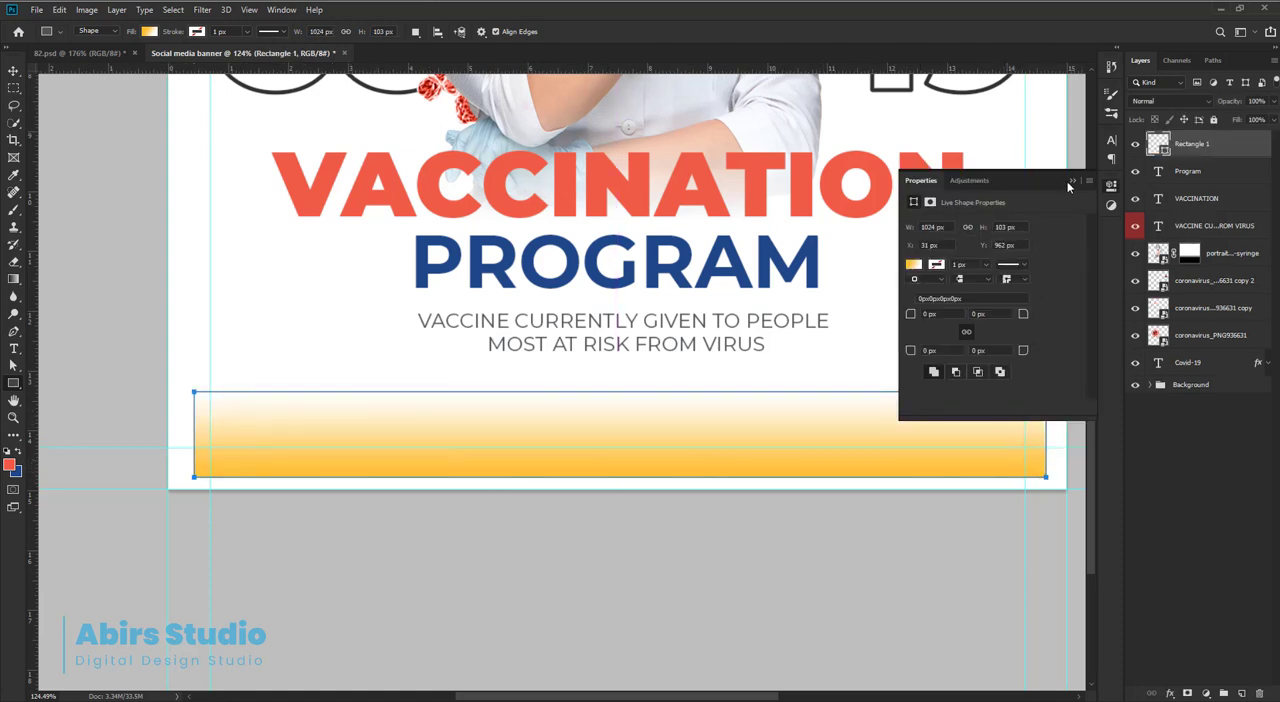
{"action": "left_click", "coordinate": [1073, 182]}
Replace the rectangle's gradient fill with the solid orange-red used for the VACCINATION text.
{"action": "left_click", "coordinate": [150, 31]}
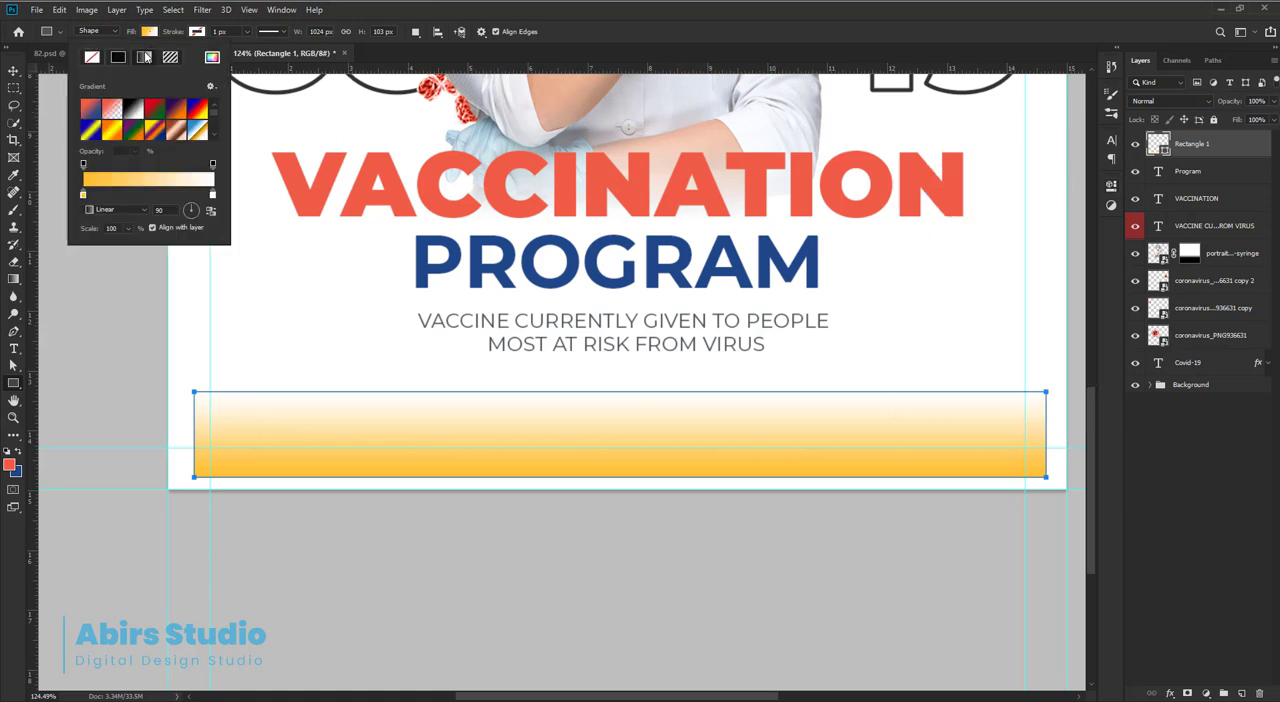
{"action": "left_click", "coordinate": [118, 57]}
{"action": "left_click", "coordinate": [110, 101]}
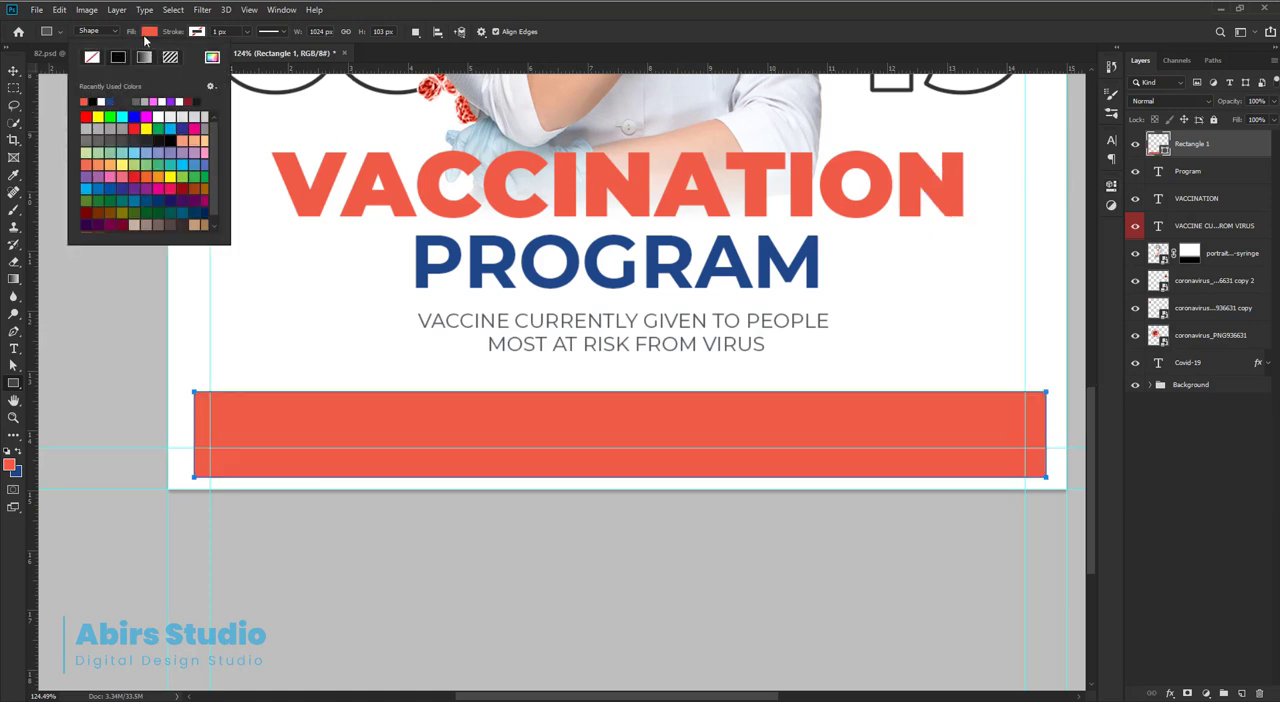
{"action": "left_click", "coordinate": [146, 34]}
Stretch the red rectangle's top edge slightly upward, scaling its height to about 109.7%.
{"action": "left_click", "coordinate": [13, 70]}
{"action": "key", "text": "ctrl"}
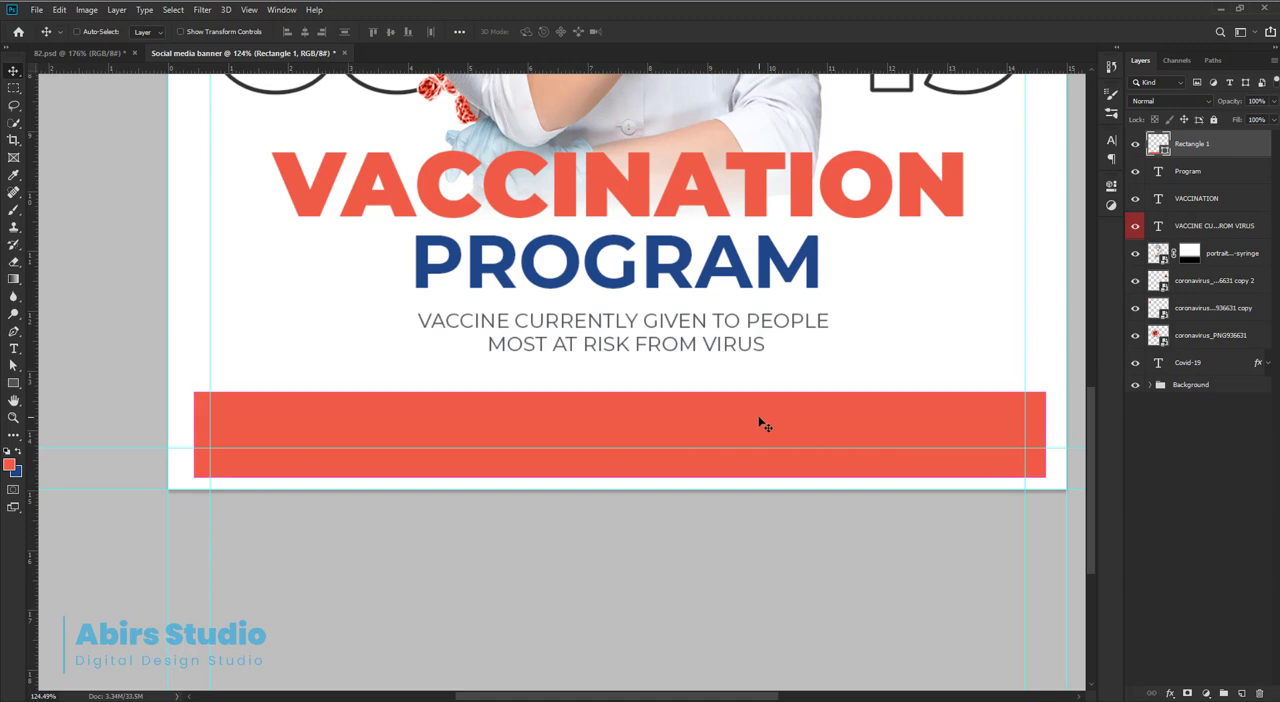
{"action": "key", "text": "ctrl+t"}
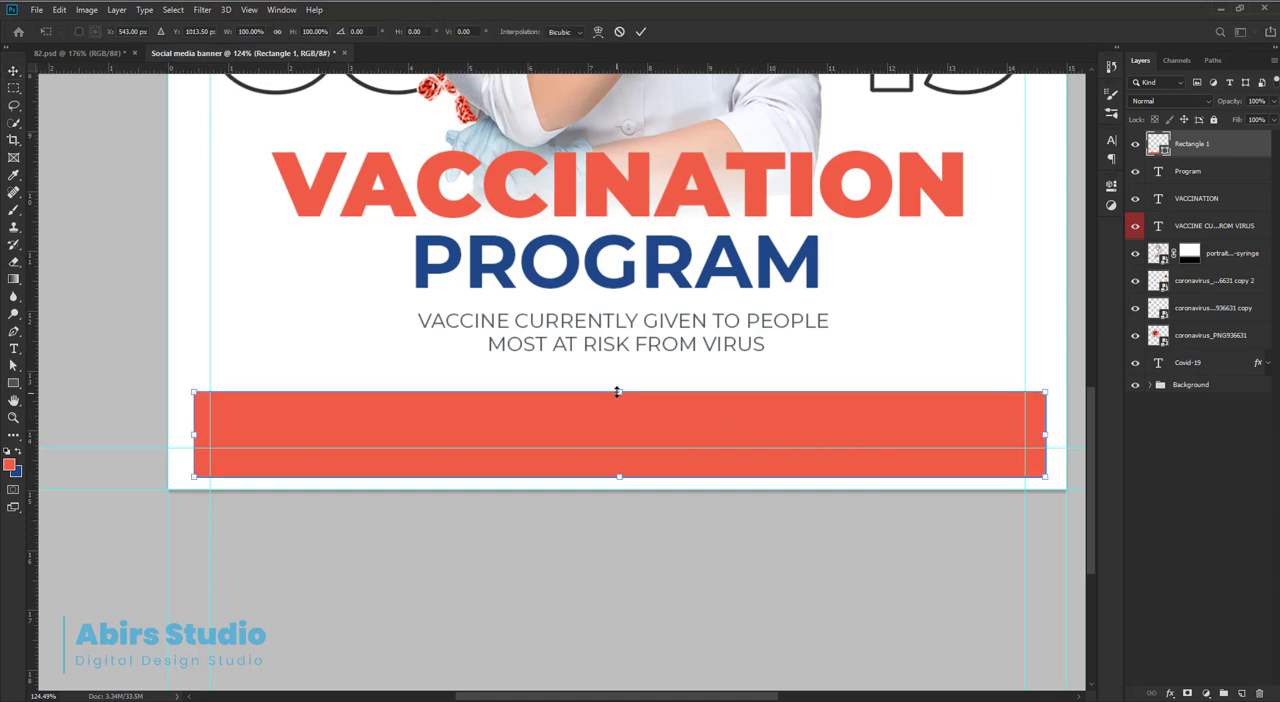
{"action": "left_click_drag", "start_coordinate": [617, 392], "coordinate": [619, 385]}
{"action": "key", "text": "Return"}
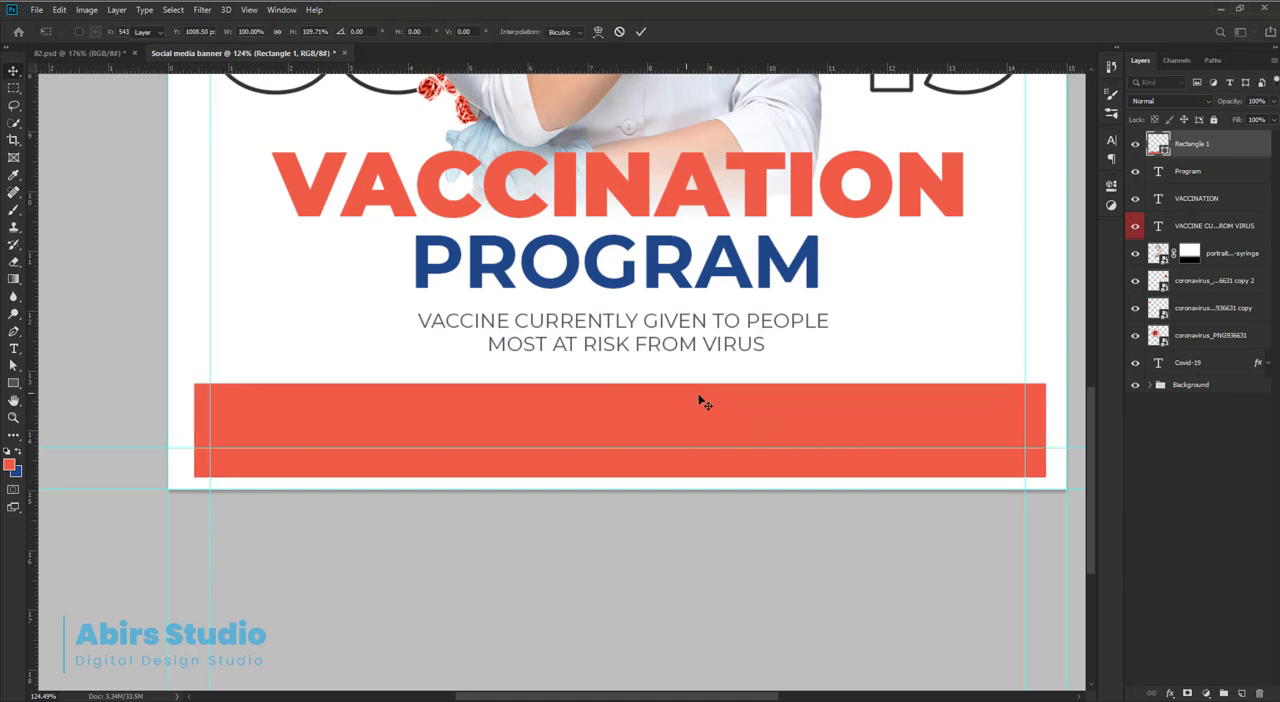
Extend the red rectangle's left edge outward, closer to the banner's left edge.
{"action": "key", "text": "ctrl"}
{"action": "left_click_drag", "start_coordinate": [189, 478], "coordinate": [351, 437]}
{"action": "left_click_drag", "start_coordinate": [528, 432], "coordinate": [514, 417]}
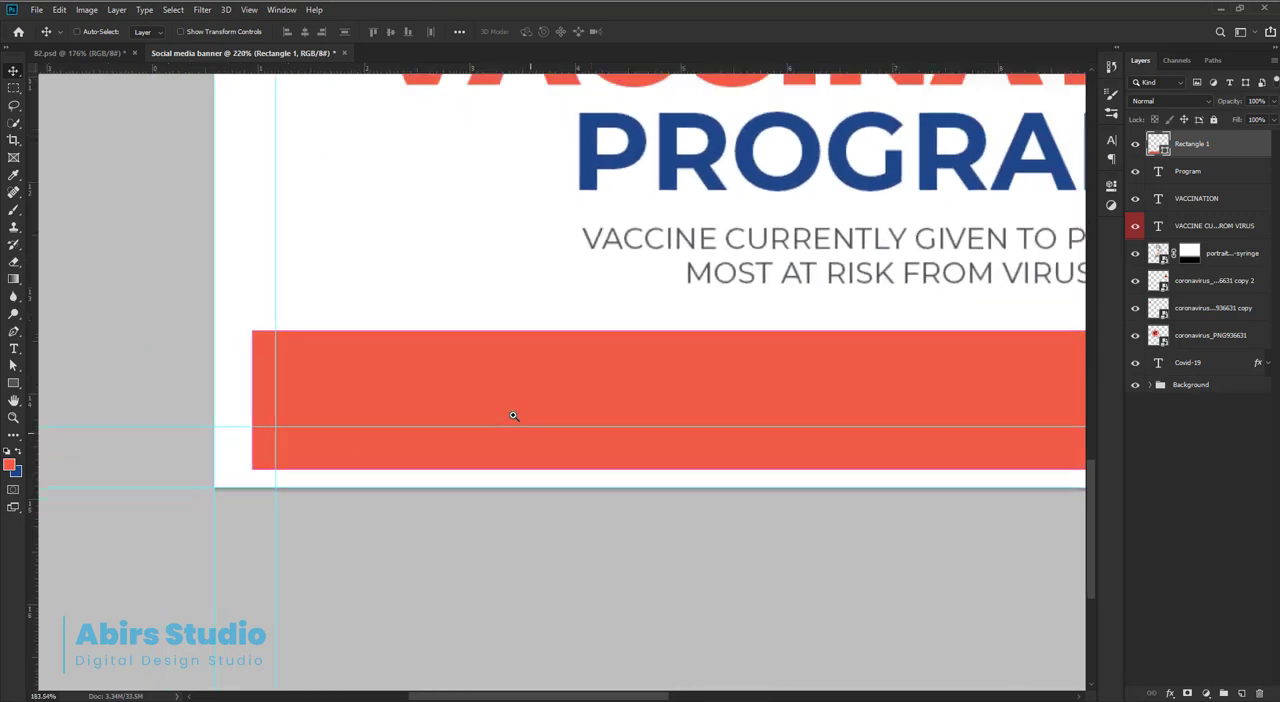
{"action": "left_click_drag", "start_coordinate": [298, 433], "coordinate": [331, 474]}
{"action": "left_click_drag", "start_coordinate": [220, 474], "coordinate": [386, 477]}
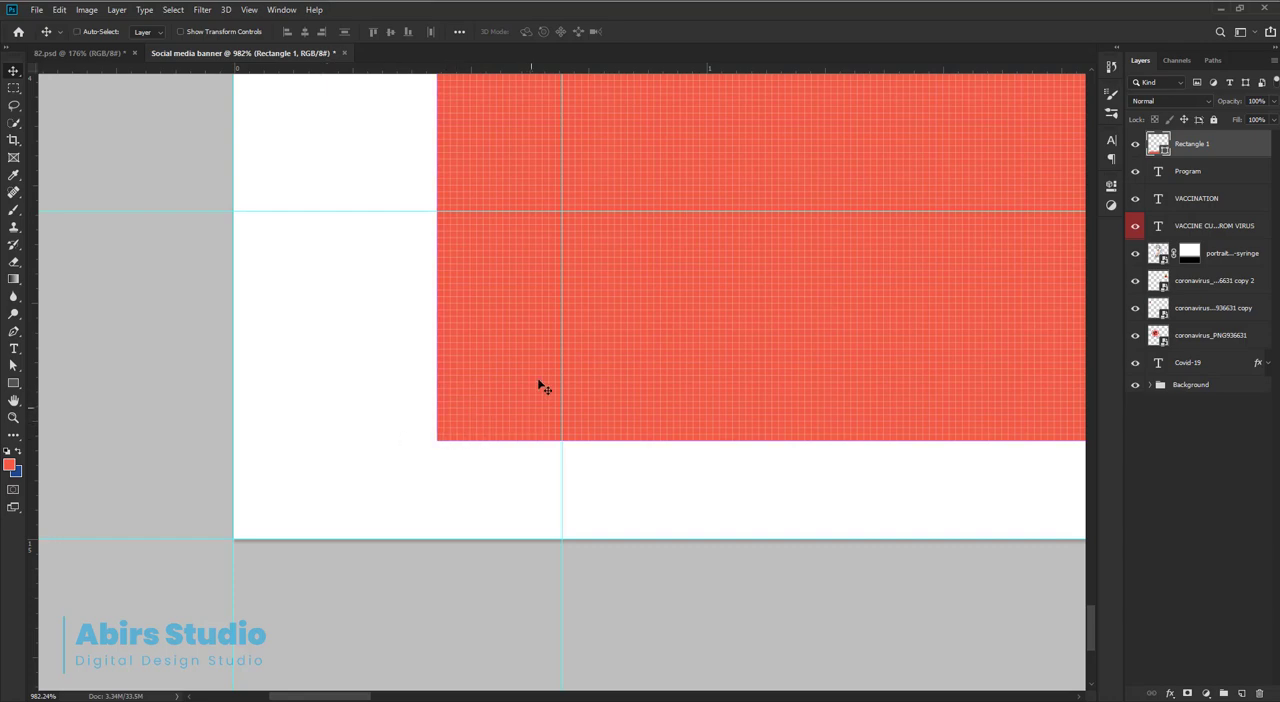
{"action": "key", "text": "ctrl+t"}
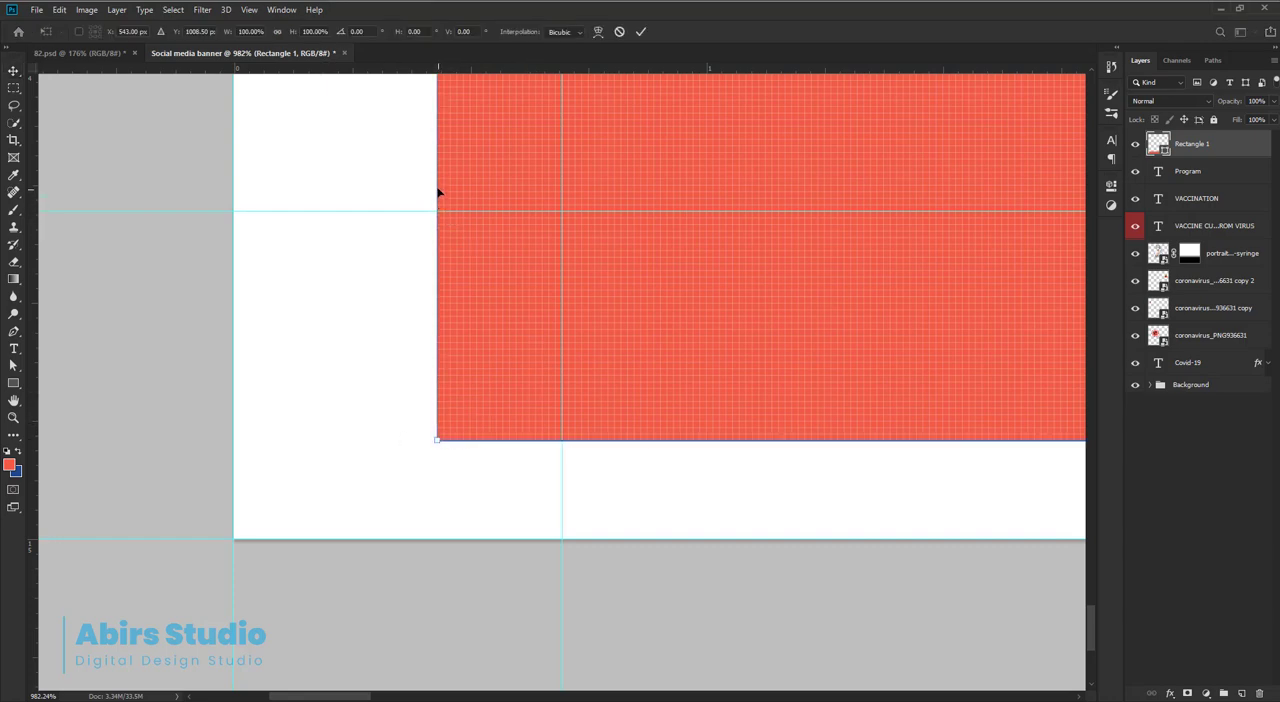
{"action": "left_click_drag", "start_coordinate": [434, 186], "coordinate": [325, 178]}
{"action": "key", "text": "Return"}
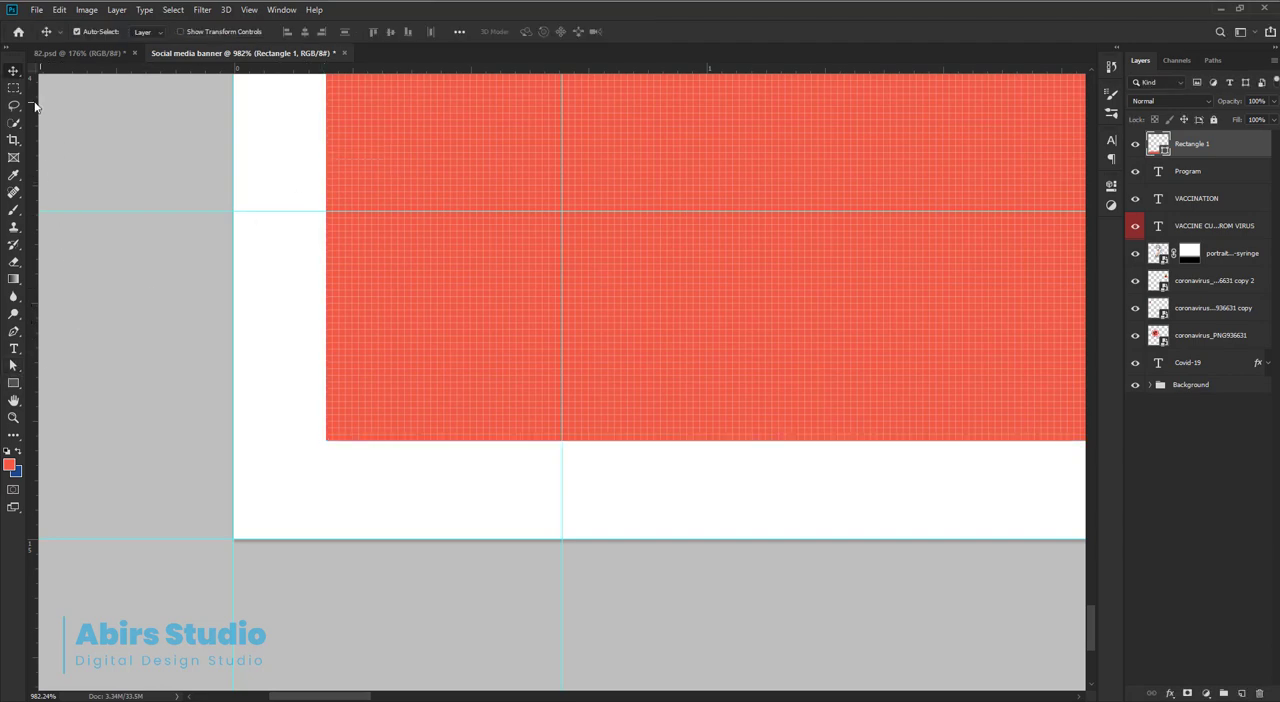
Select a square in the banner's lower-left corner as tall as the bottom margin, and place guides along its right and upper edges.
{"action": "key", "text": "m"}
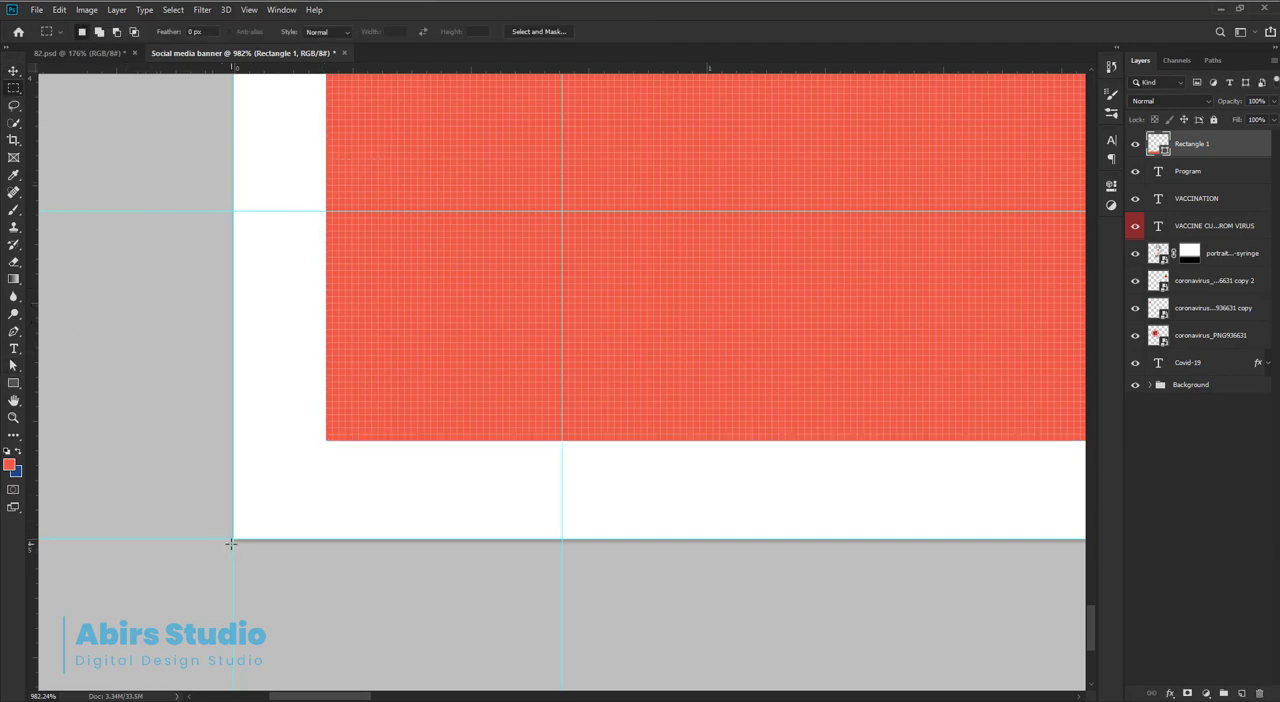
{"action": "key", "text": "shift"}
{"action": "left_click_drag", "start_coordinate": [232, 541], "coordinate": [334, 441]}
{"action": "left_click_drag", "start_coordinate": [366, 68], "coordinate": [337, 274]}
{"action": "key", "text": "alt"}
{"action": "left_click_drag", "start_coordinate": [363, 70], "coordinate": [347, 442]}
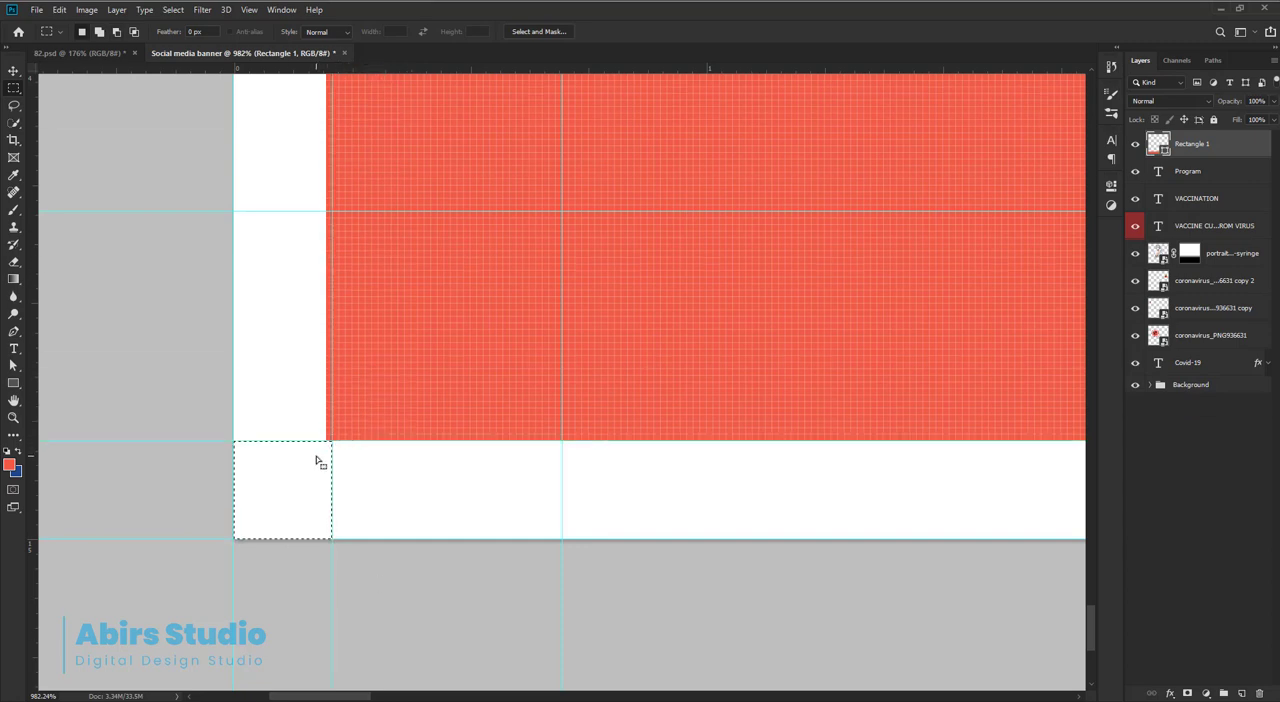
Snap the rectangle's left edge to the margin guide so the left and bottom margins match, and remove the two temporary guides.
{"action": "key", "text": "v"}
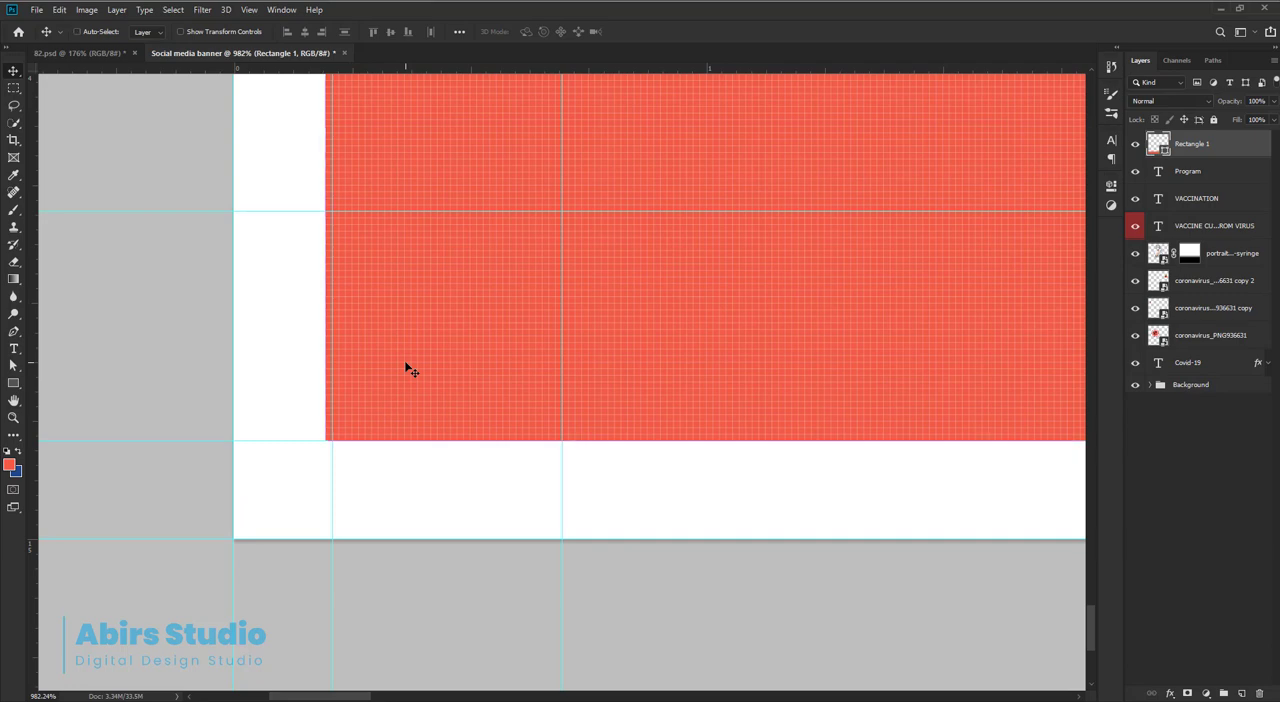
{"action": "key", "text": "ctrl+t"}
{"action": "left_click_drag", "start_coordinate": [325, 241], "coordinate": [332, 243]}
{"action": "key", "text": "Return"}
{"action": "left_click_drag", "start_coordinate": [297, 441], "coordinate": [323, 64]}
{"action": "left_click_drag", "start_coordinate": [330, 463], "coordinate": [562, 445]}
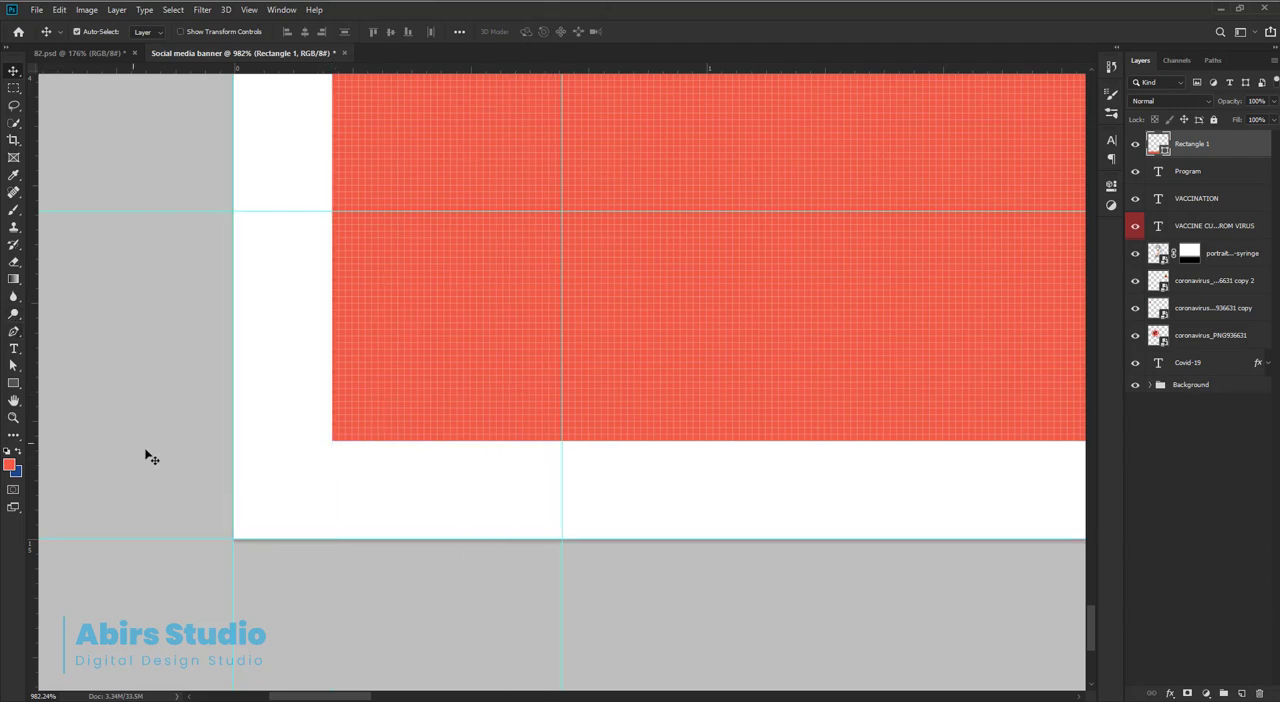
Select the square bottom margin in the lower-left corner again and move the selection into the banner's lower-right corner.
{"action": "key", "text": "m"}
{"action": "left_click_drag", "start_coordinate": [235, 539], "coordinate": [328, 433]}
{"action": "key", "text": "ctrl+0"}
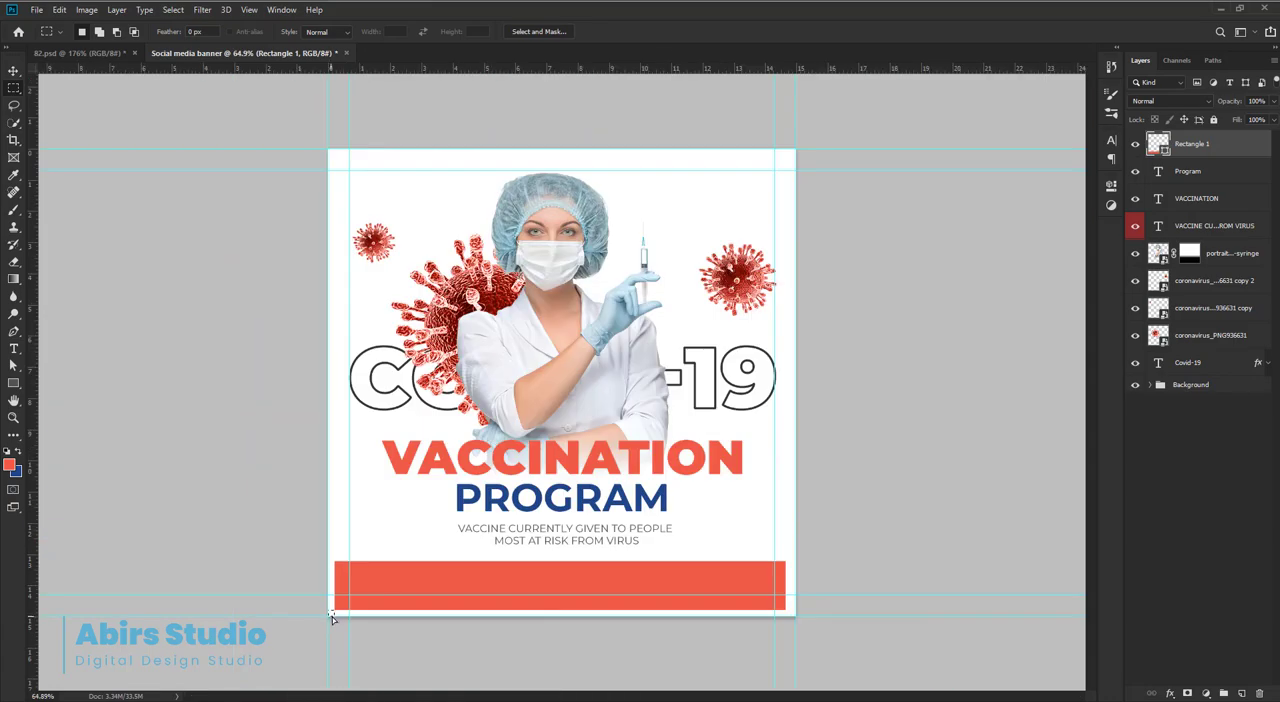
{"action": "left_click_drag", "start_coordinate": [332, 617], "coordinate": [884, 680]}
{"action": "left_click_drag", "start_coordinate": [884, 686], "coordinate": [793, 434]}
{"action": "left_click_drag", "start_coordinate": [699, 434], "coordinate": [624, 435]}
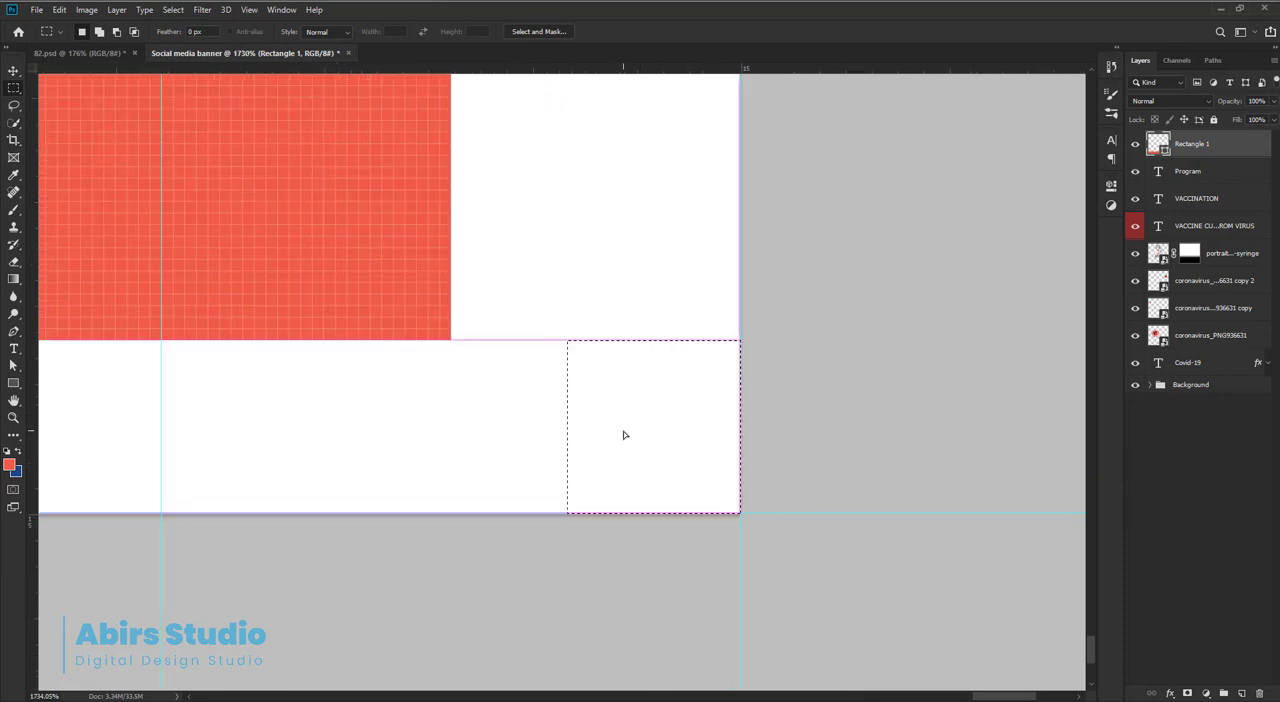
Mark the square selection's edges with guides, and extend the rectangle's right edge to the square's left edge.
{"action": "left_click_drag", "start_coordinate": [33, 250], "coordinate": [567, 183]}
{"action": "left_click_drag", "start_coordinate": [590, 68], "coordinate": [605, 342]}
{"action": "key", "text": "ctrl+d"}
{"action": "key", "text": "v"}
{"action": "key", "text": "ctrl+t"}
{"action": "left_click_drag", "start_coordinate": [453, 162], "coordinate": [567, 164]}
{"action": "left_click", "coordinate": [640, 31]}
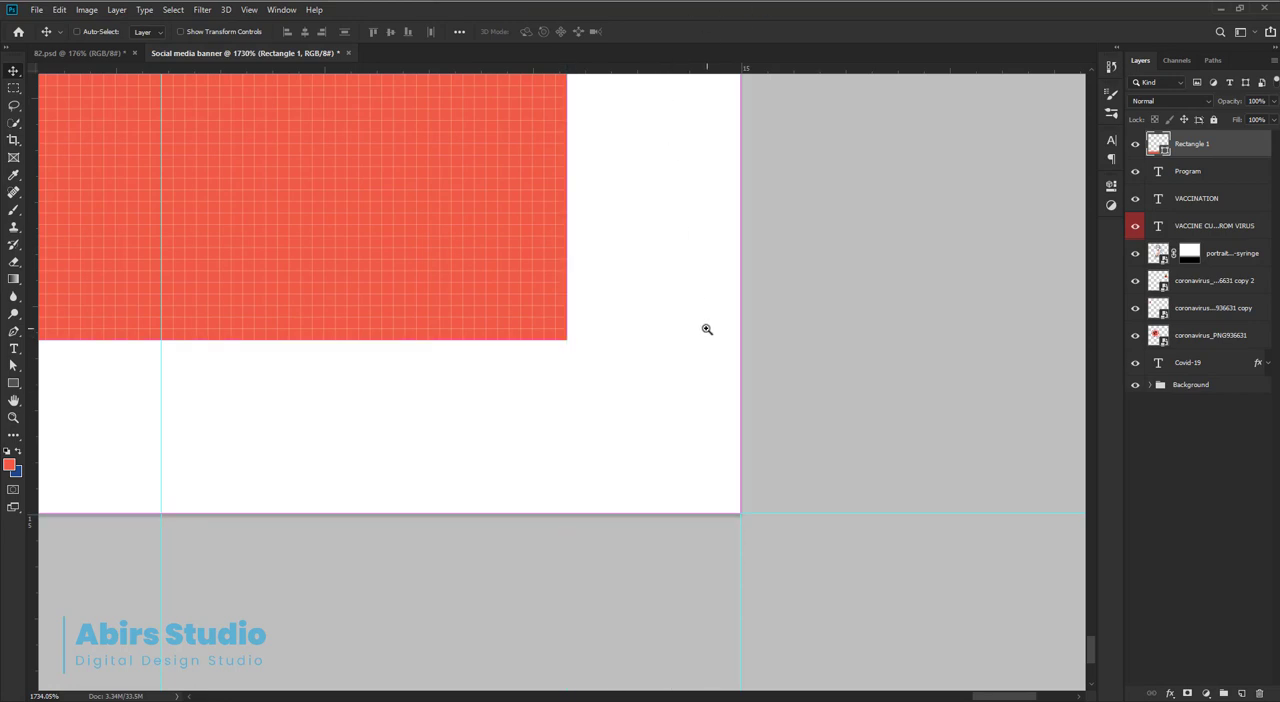
{"action": "left_click_drag", "start_coordinate": [707, 329], "coordinate": [595, 285], "text": "ctrl"}
{"action": "key", "text": "ctrl+plus"}
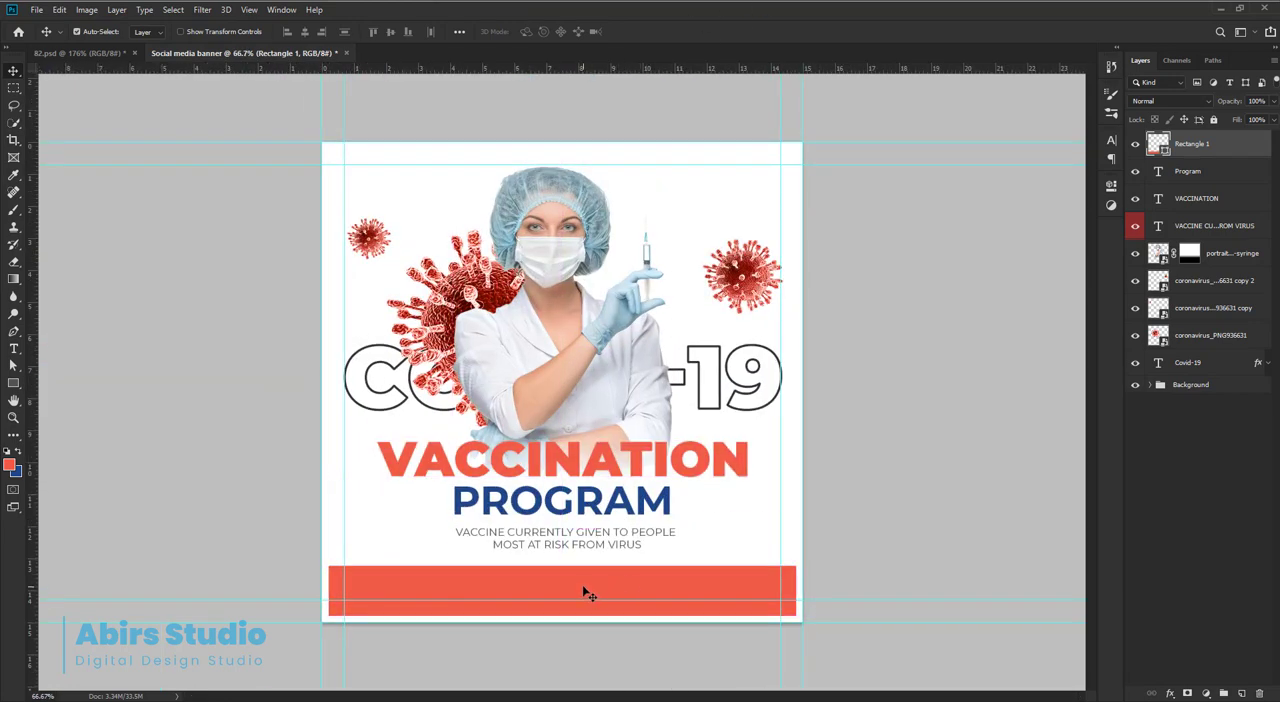
Paste the contact text layer and the Date & Time group into the banner, and position them inside the red bar.
{"action": "left_click_drag", "start_coordinate": [437, 632], "coordinate": [472, 590], "text": "ctrl"}
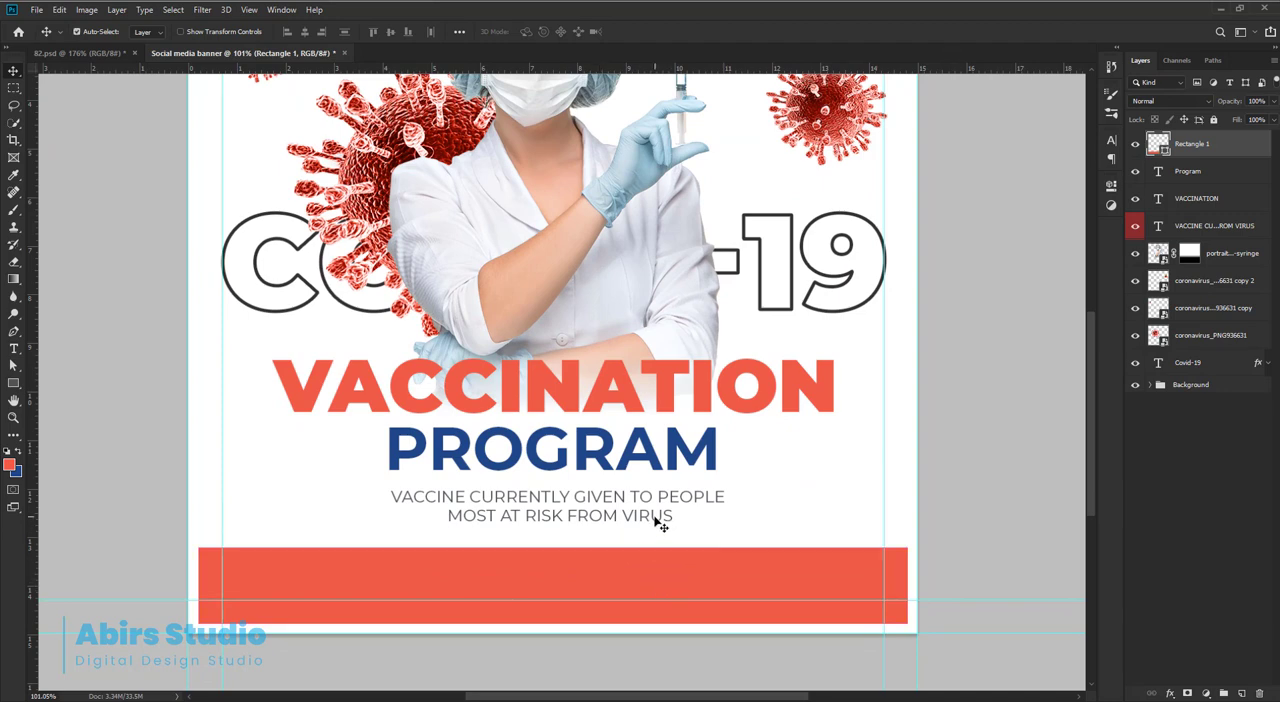
{"action": "key", "text": "ctrl+v"}
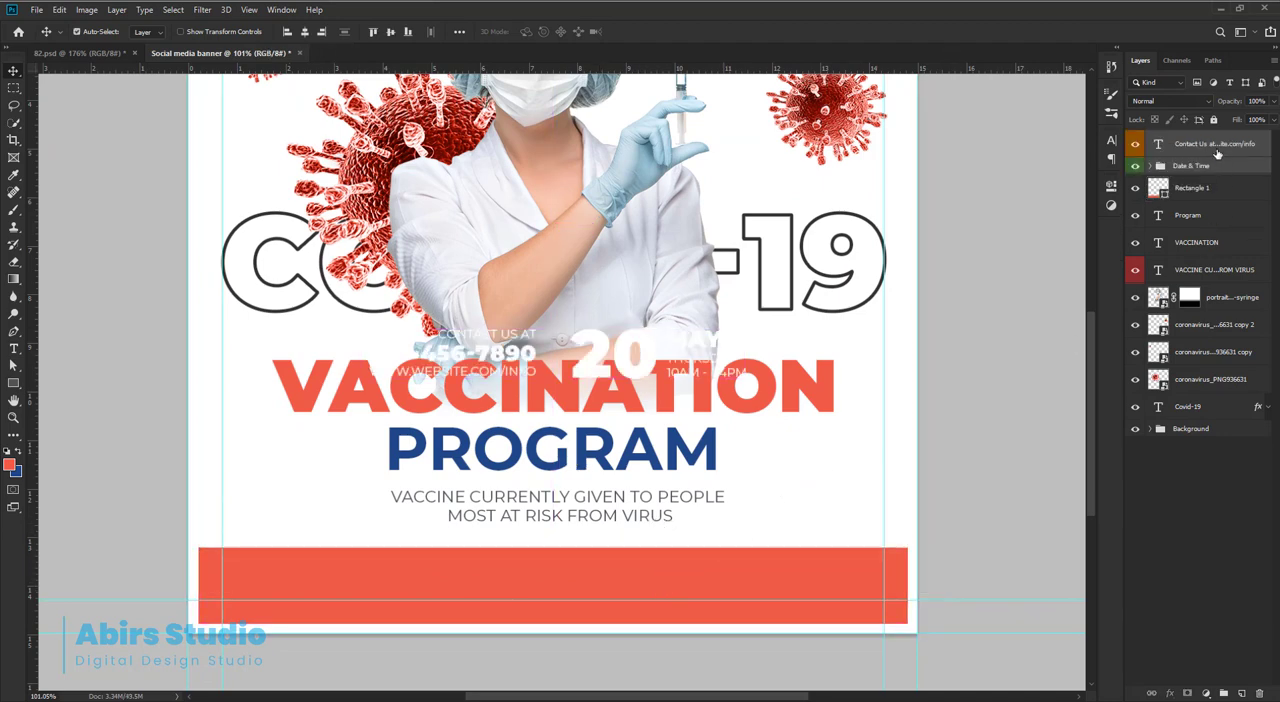
{"action": "key", "text": "ctrl+t"}
{"action": "left_click_drag", "start_coordinate": [640, 356], "coordinate": [624, 594]}
{"action": "key", "text": "ctrl+z"}
{"action": "left_click_drag", "start_coordinate": [624, 594], "coordinate": [638, 559]}
{"action": "left_click_drag", "start_coordinate": [638, 559], "coordinate": [647, 561]}
{"action": "key", "text": "Return"}
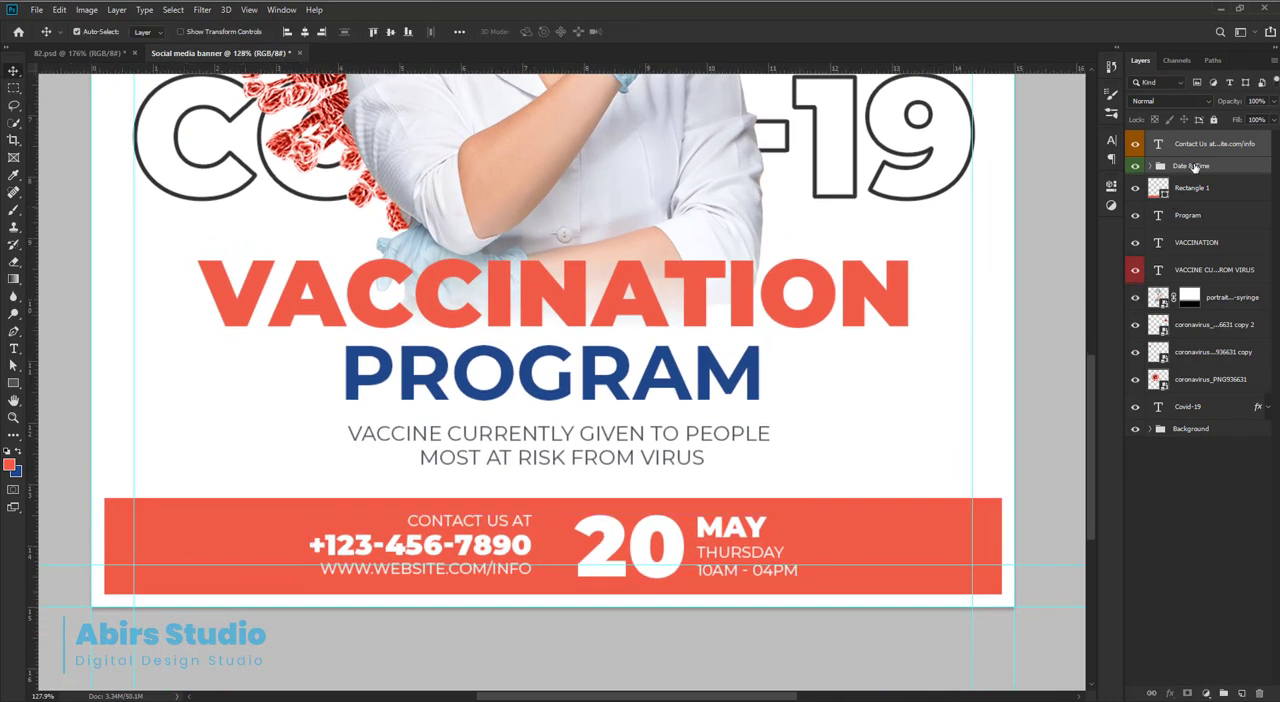
Group the contact and Date & Time layers temporarily, centre the group on the red rectangle, and ungroup it.
{"action": "key", "text": "ctrl+g"}
{"action": "left_click", "coordinate": [1192, 163]}
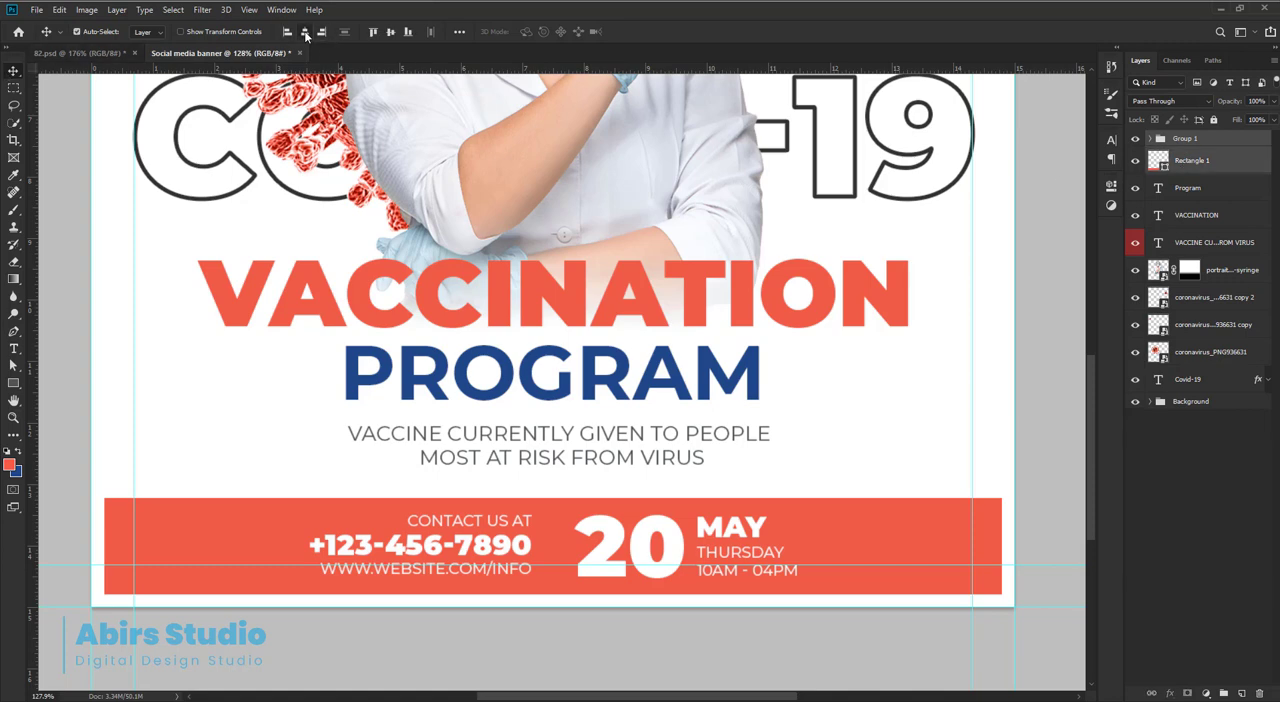
{"action": "key", "text": "ctrl+0"}
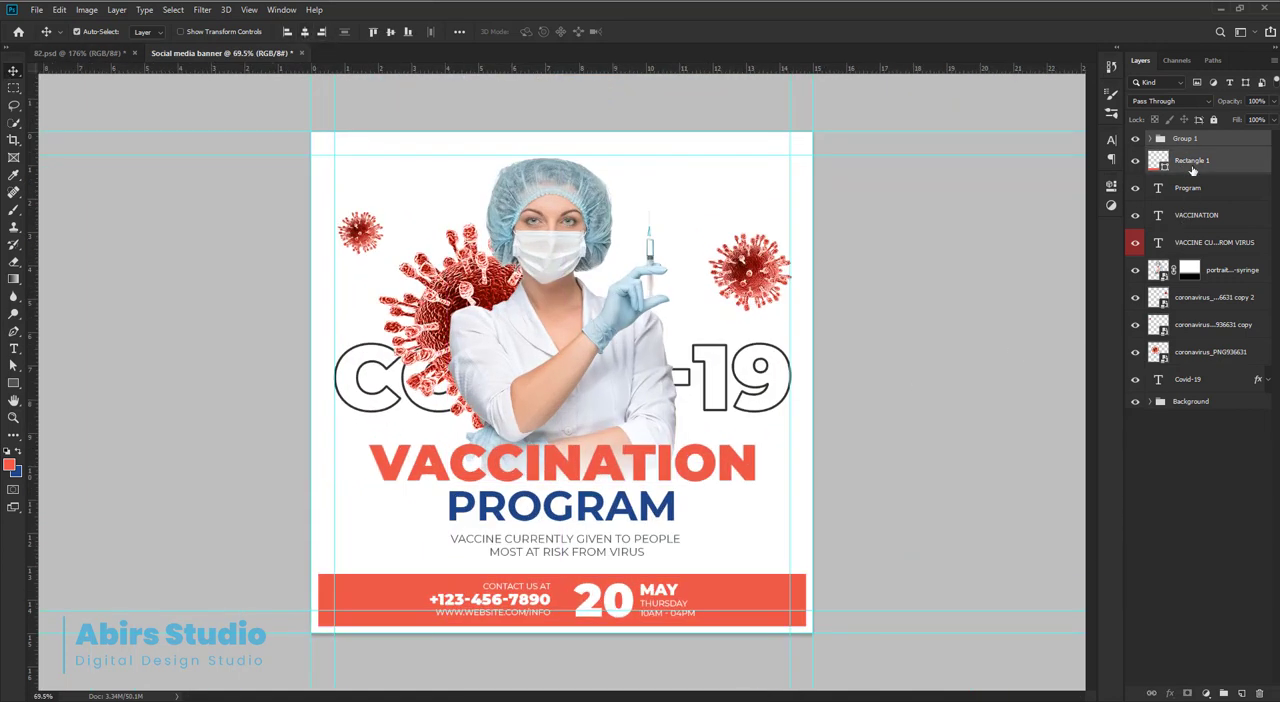
{"action": "left_click", "coordinate": [1191, 142]}
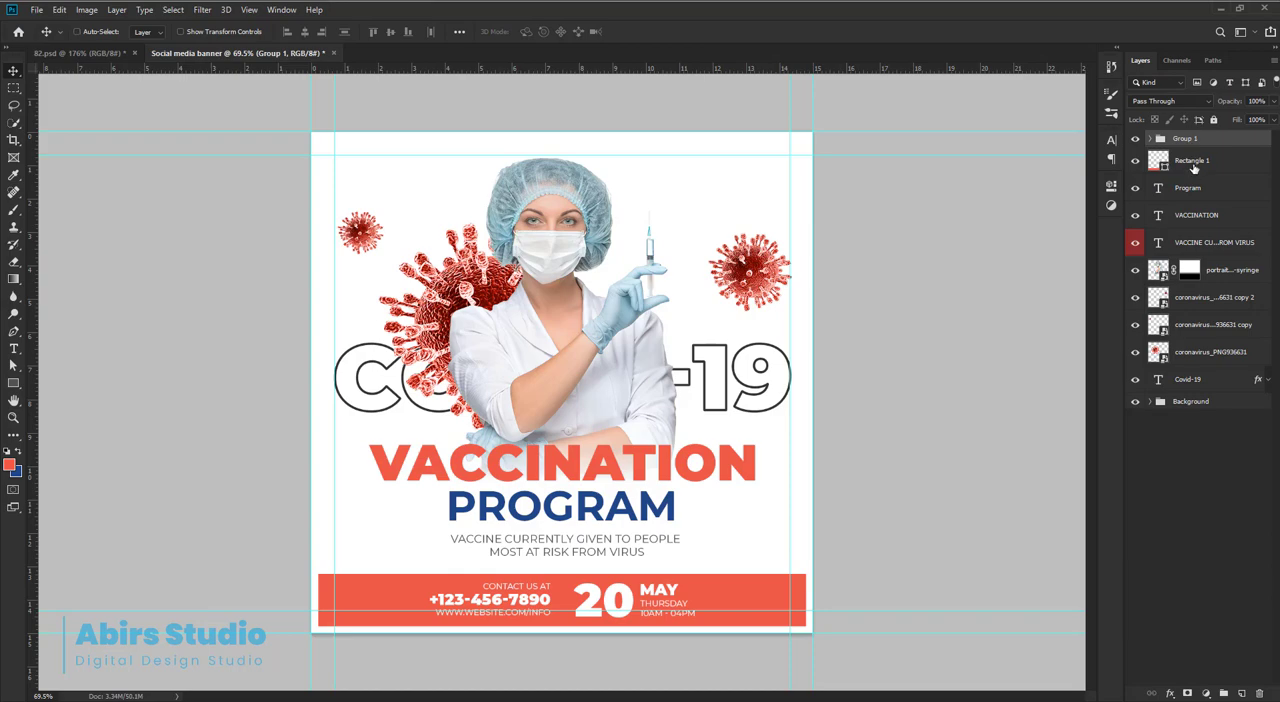
{"action": "key", "text": "ctrl+shift+g"}
Draw a thin vertical divider rectangle about 2 px wide and 78 px high between the contact details and the date.
{"action": "left_click_drag", "start_coordinate": [563, 602], "coordinate": [664, 564]}
{"action": "mouse_move", "coordinate": [490, 480]}
{"action": "left_mouse_down"}
{"action": "mouse_move", "coordinate": [517, 506]}
{"action": "mouse_move", "coordinate": [553, 500]}
{"action": "mouse_move", "coordinate": [491, 466]}
{"action": "left_mouse_up"}
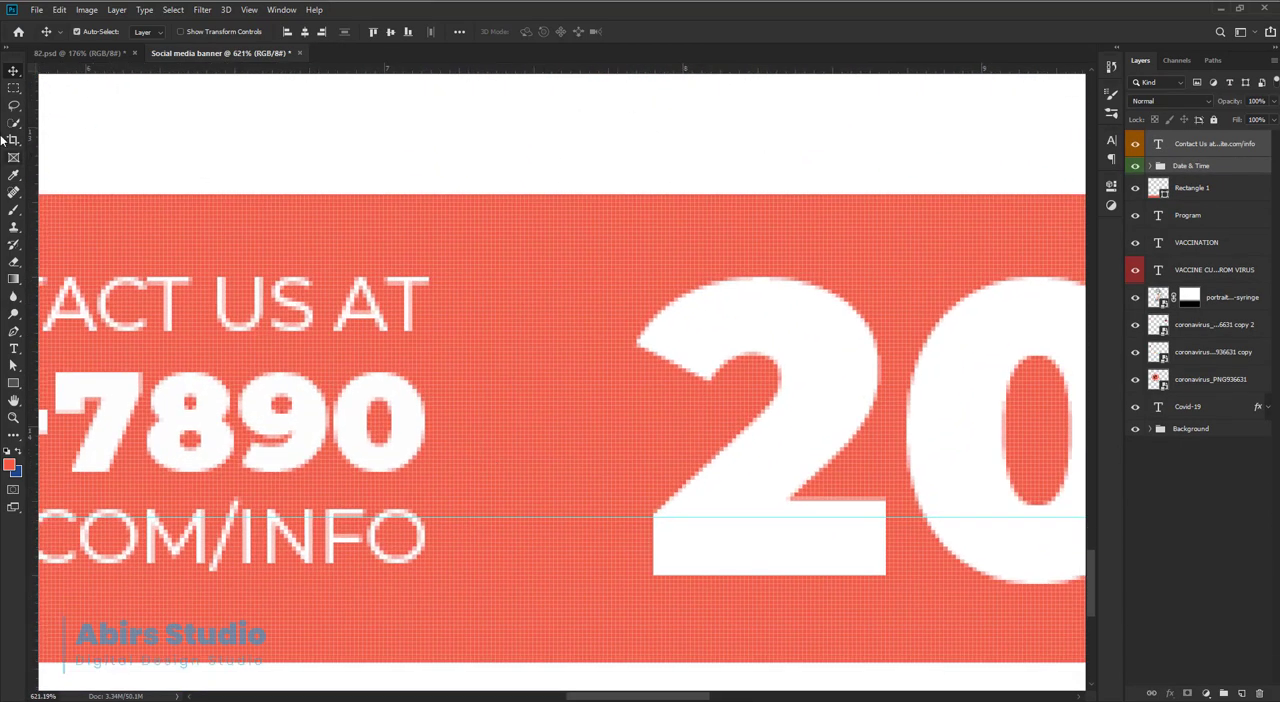
{"action": "left_click", "coordinate": [13, 385]}
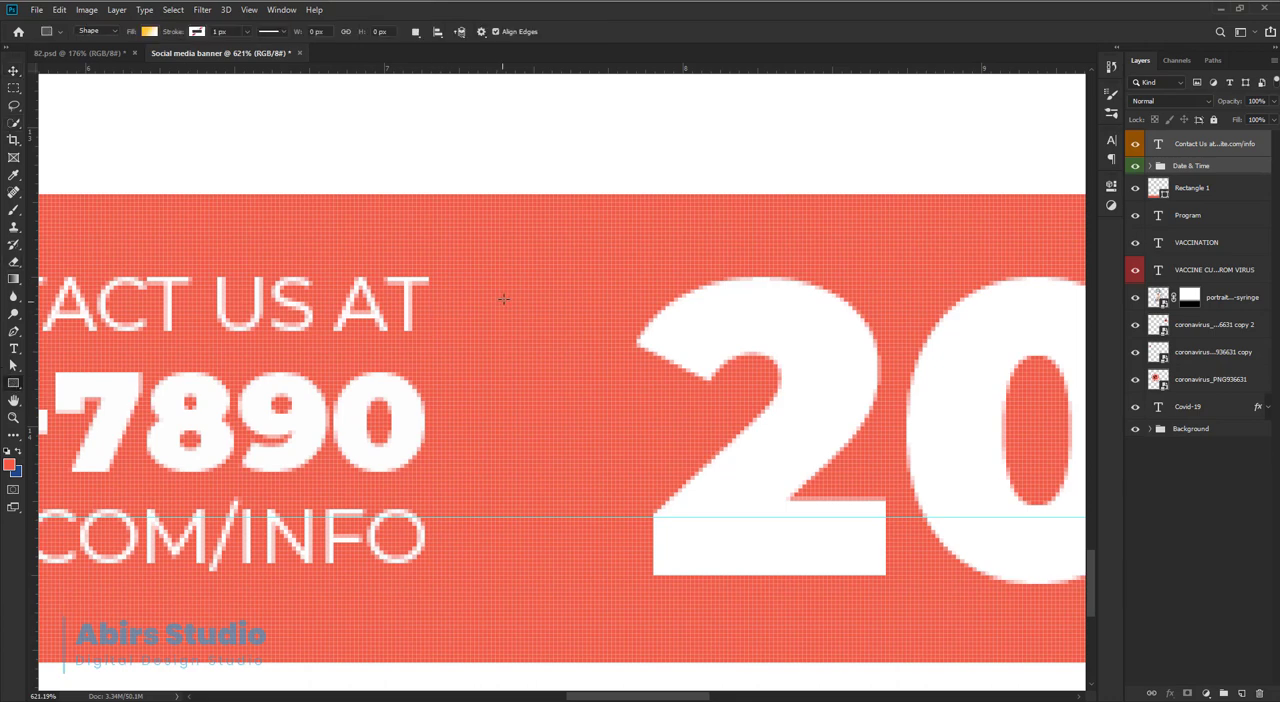
{"action": "left_click_drag", "start_coordinate": [510, 271], "coordinate": [513, 590]}
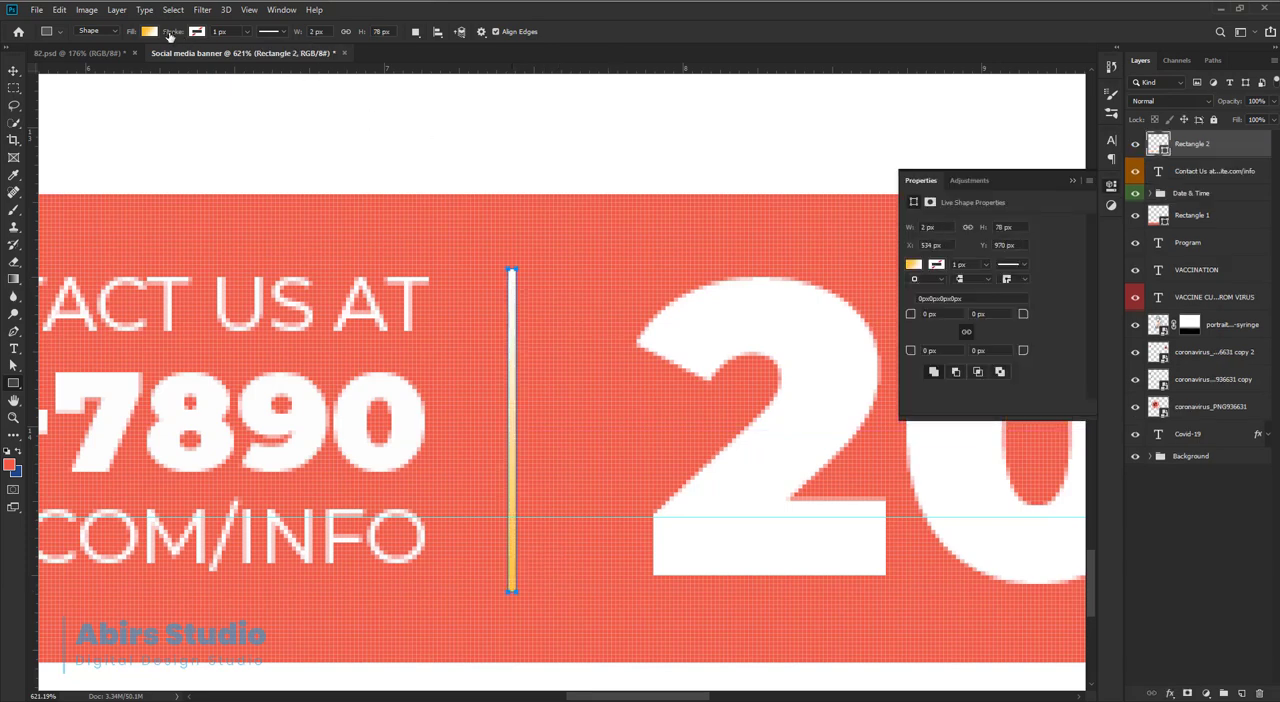
Replace the divider's gradient fill with solid white and nudge it slightly within the gap.
{"action": "left_click", "coordinate": [150, 32]}
{"action": "left_click", "coordinate": [118, 58]}
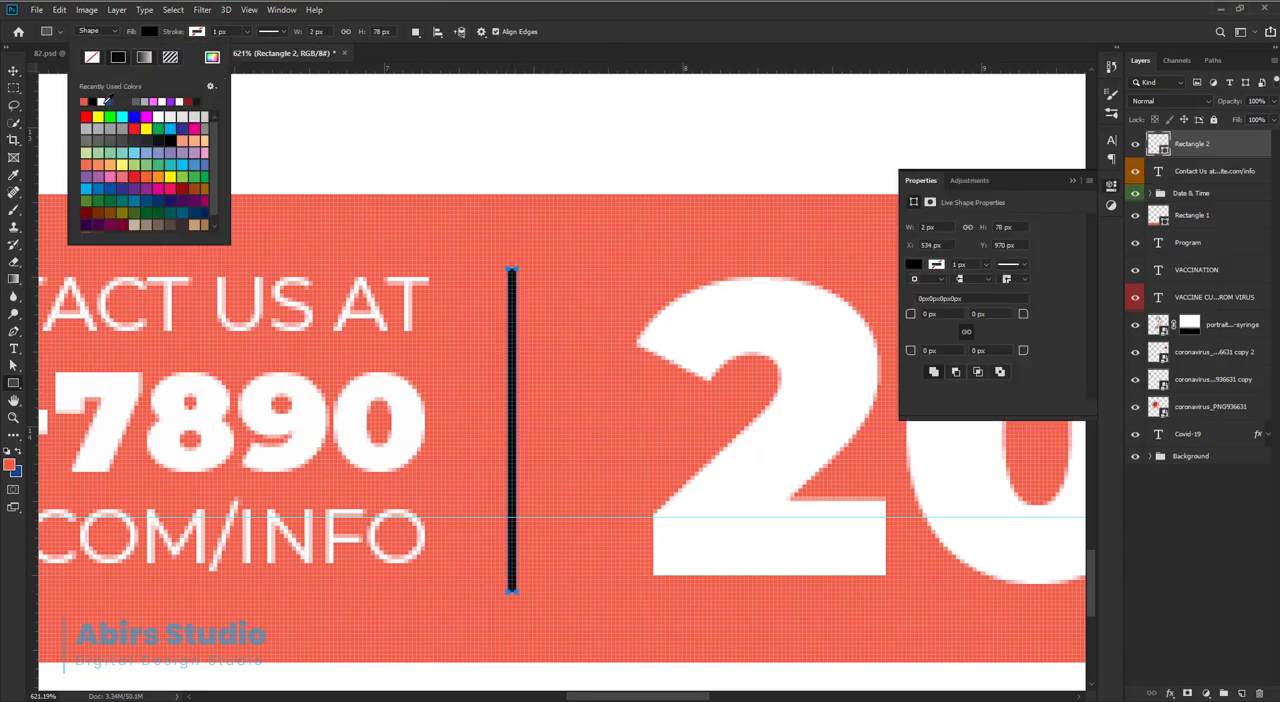
{"action": "left_click", "coordinate": [105, 101]}
{"action": "key", "text": "Return"}
{"action": "key", "text": "v"}
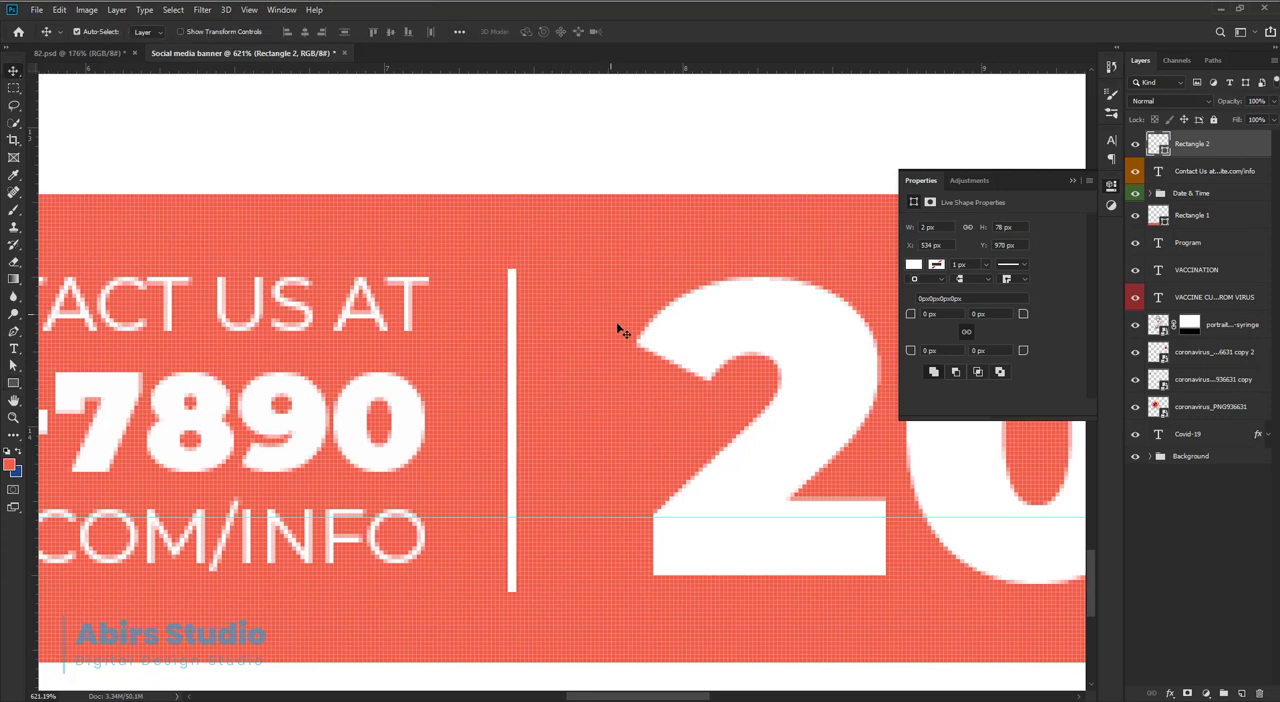
{"action": "left_click_drag", "start_coordinate": [516, 340], "coordinate": [521, 336]}
{"action": "left_click", "coordinate": [1112, 184]}
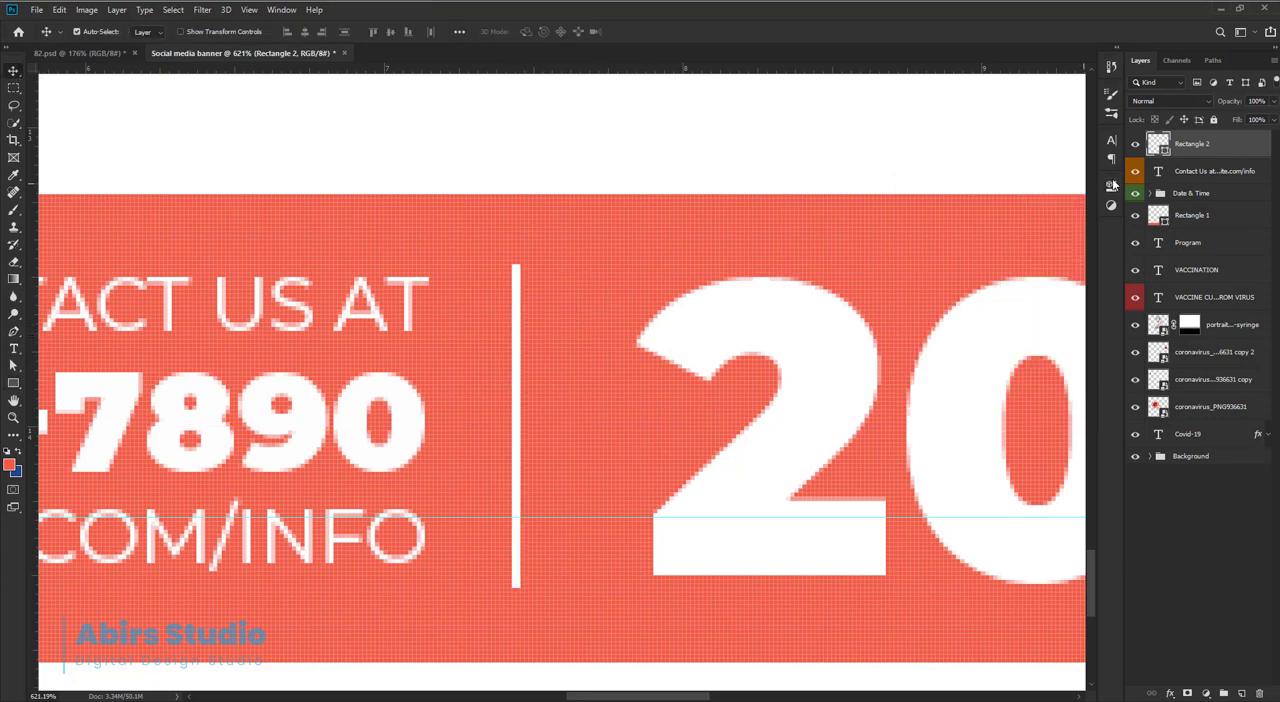
Group the contact and Date & Time layers, and align the white divider with the group's vertical centre.
{"action": "left_click", "coordinate": [1201, 178]}
{"action": "left_click", "coordinate": [1194, 194], "text": "shift"}
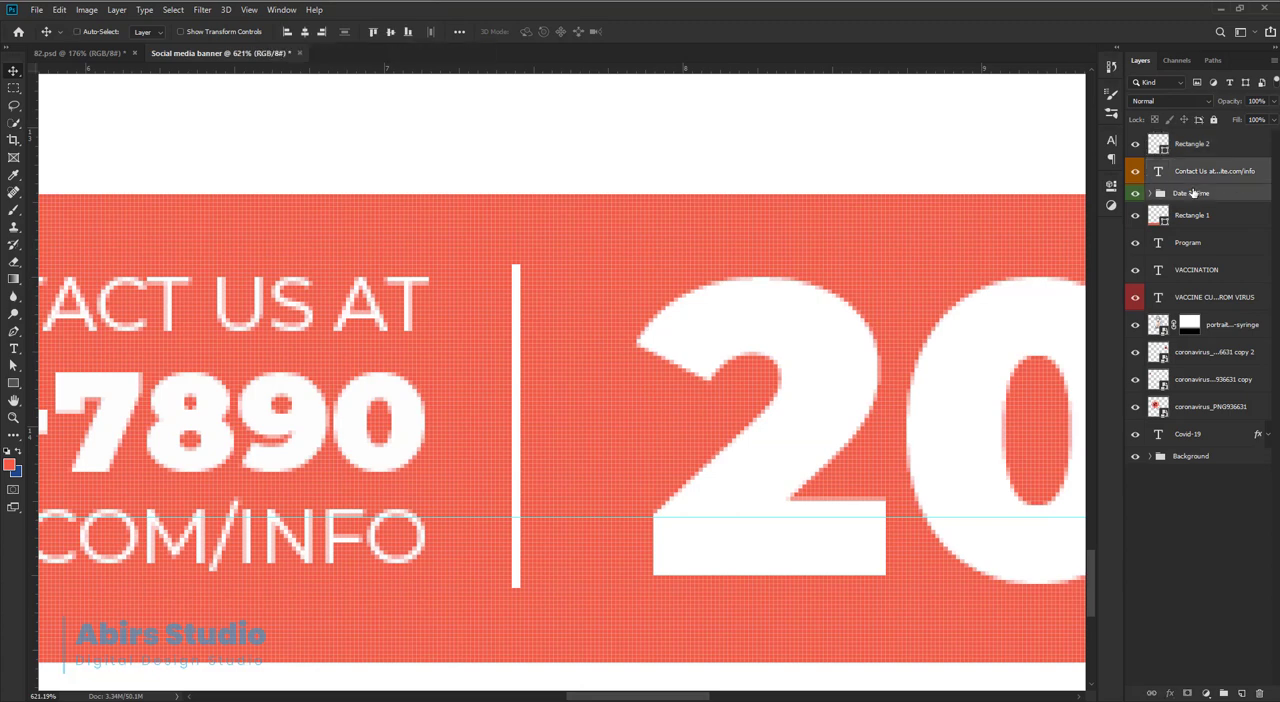
{"action": "key", "text": "ctrl+g"}
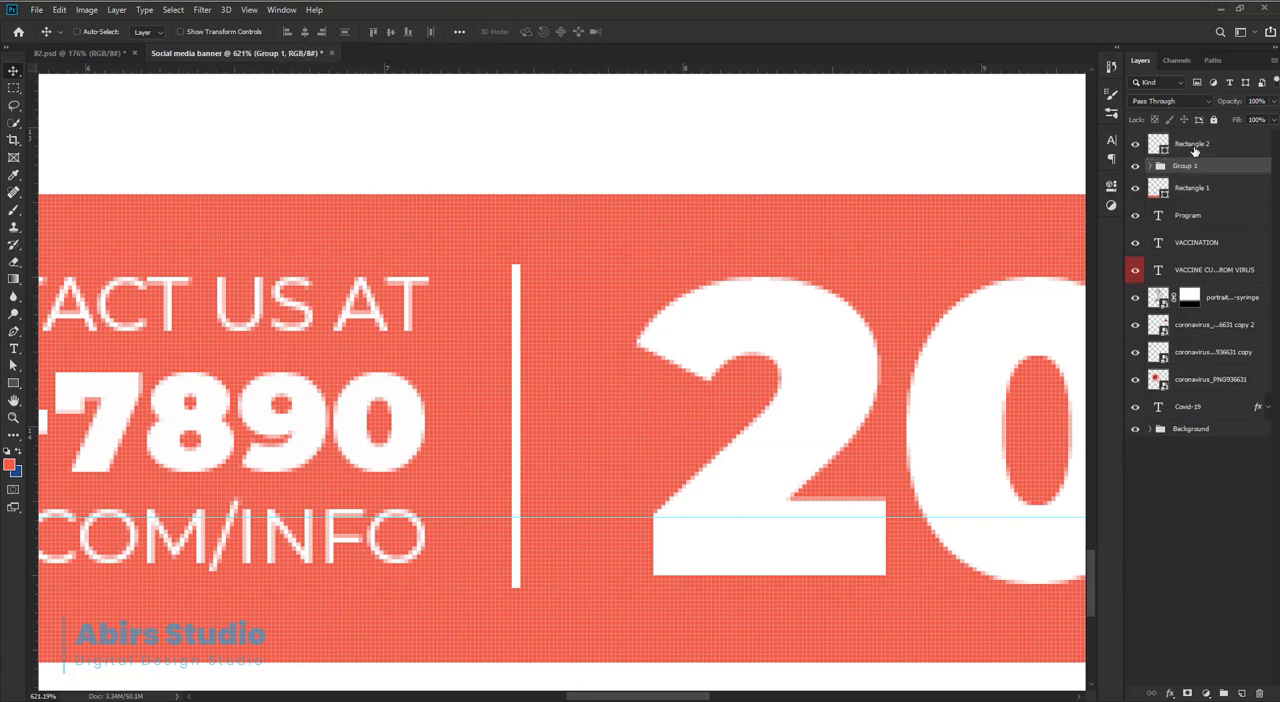
{"action": "left_click", "coordinate": [1194, 148]}
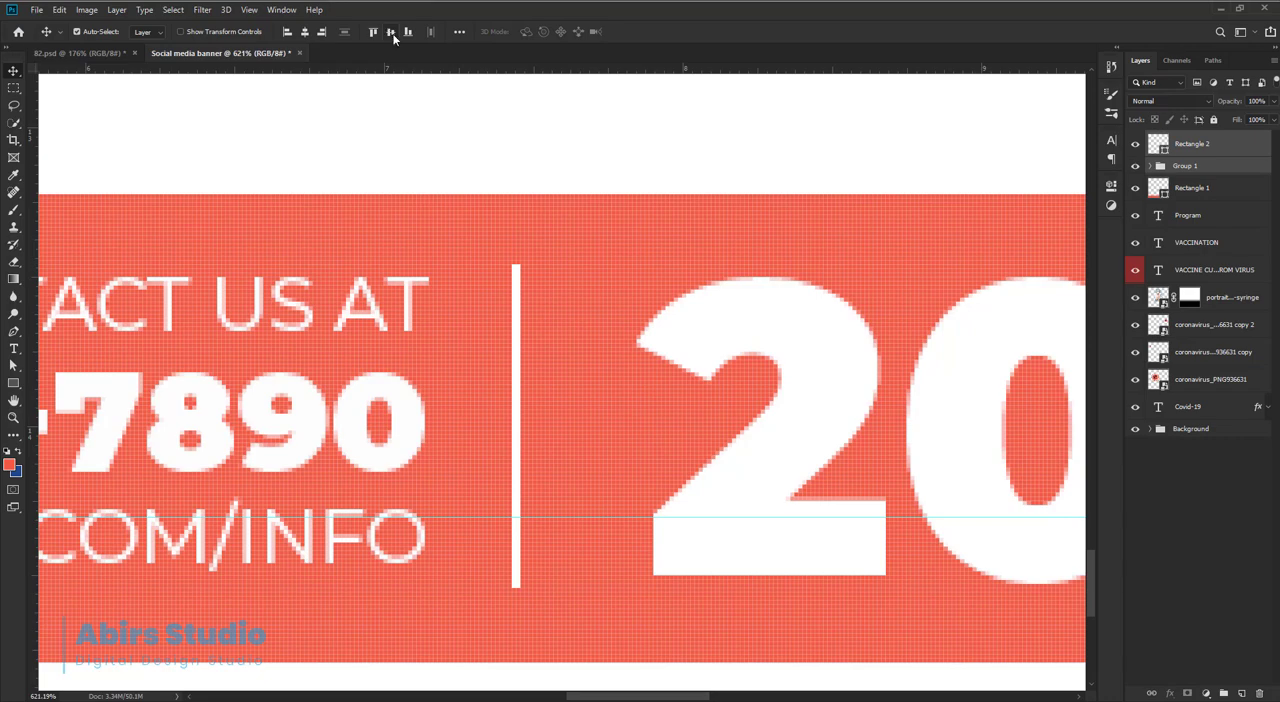
{"action": "left_click", "coordinate": [1200, 149]}
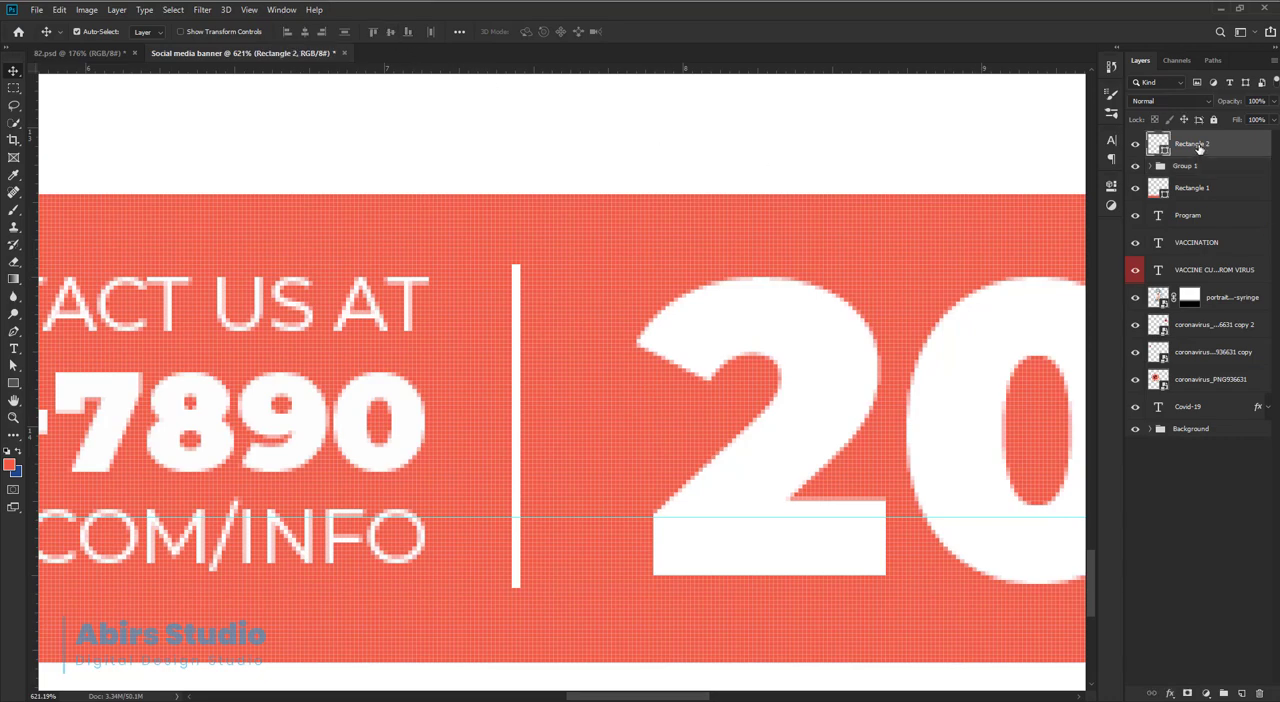
Select the gap between the contact text and the number 20, and centre the white divider horizontally within it.
{"action": "scroll", "coordinate": [555, 405], "scroll_direction": "up", "scroll_amount": 3}
{"action": "scroll", "coordinate": [577, 435], "scroll_direction": "down", "scroll_amount": 2}
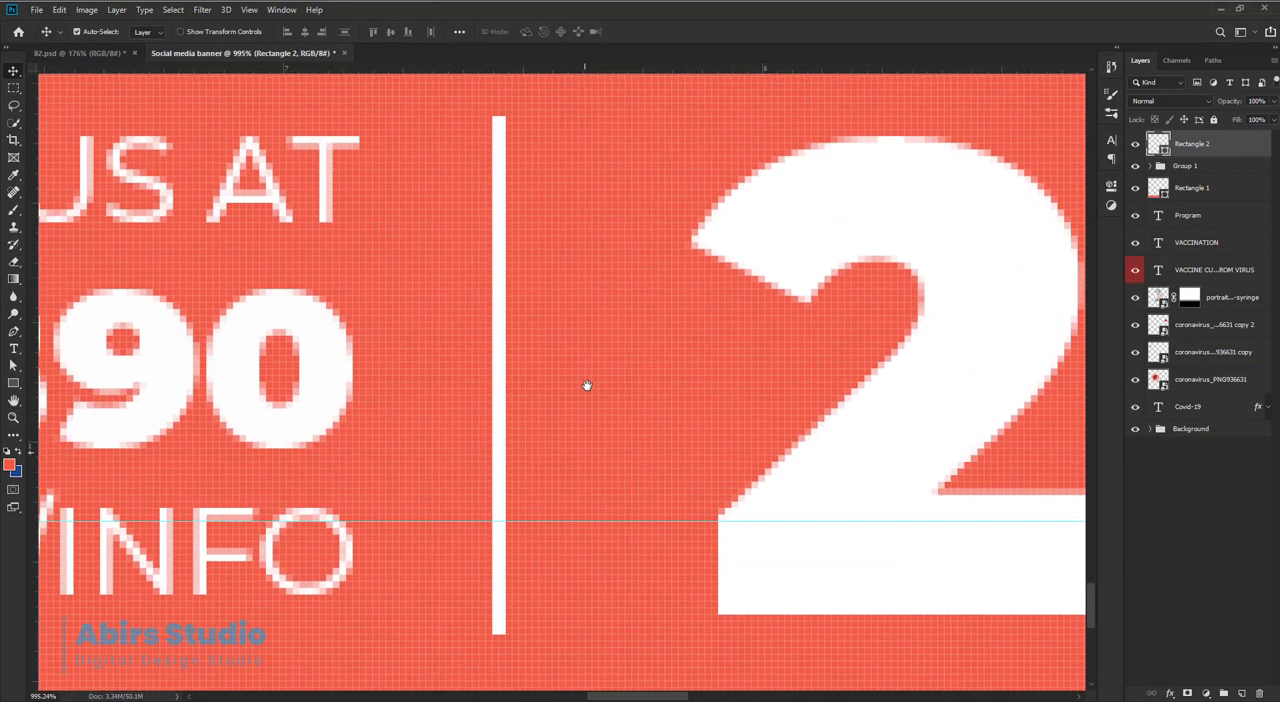
{"action": "key", "text": "m"}
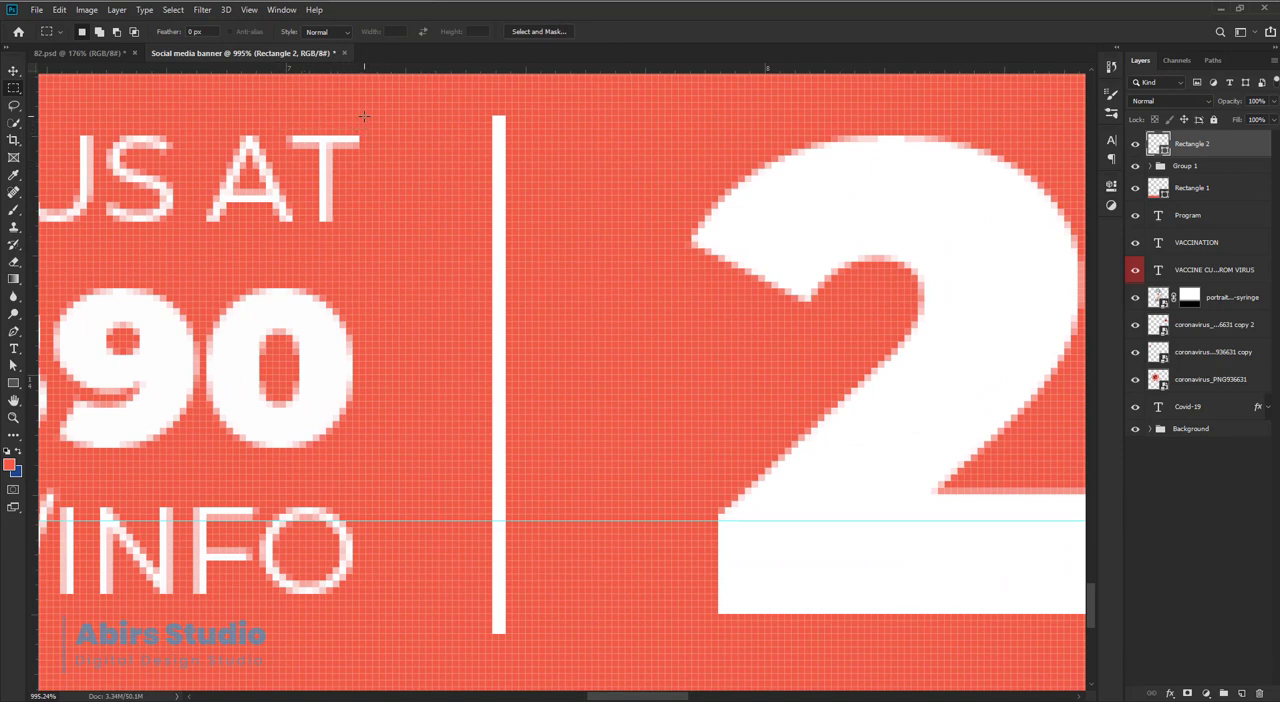
{"action": "left_click_drag", "start_coordinate": [362, 116], "coordinate": [690, 466]}
{"action": "left_click", "coordinate": [15, 72]}
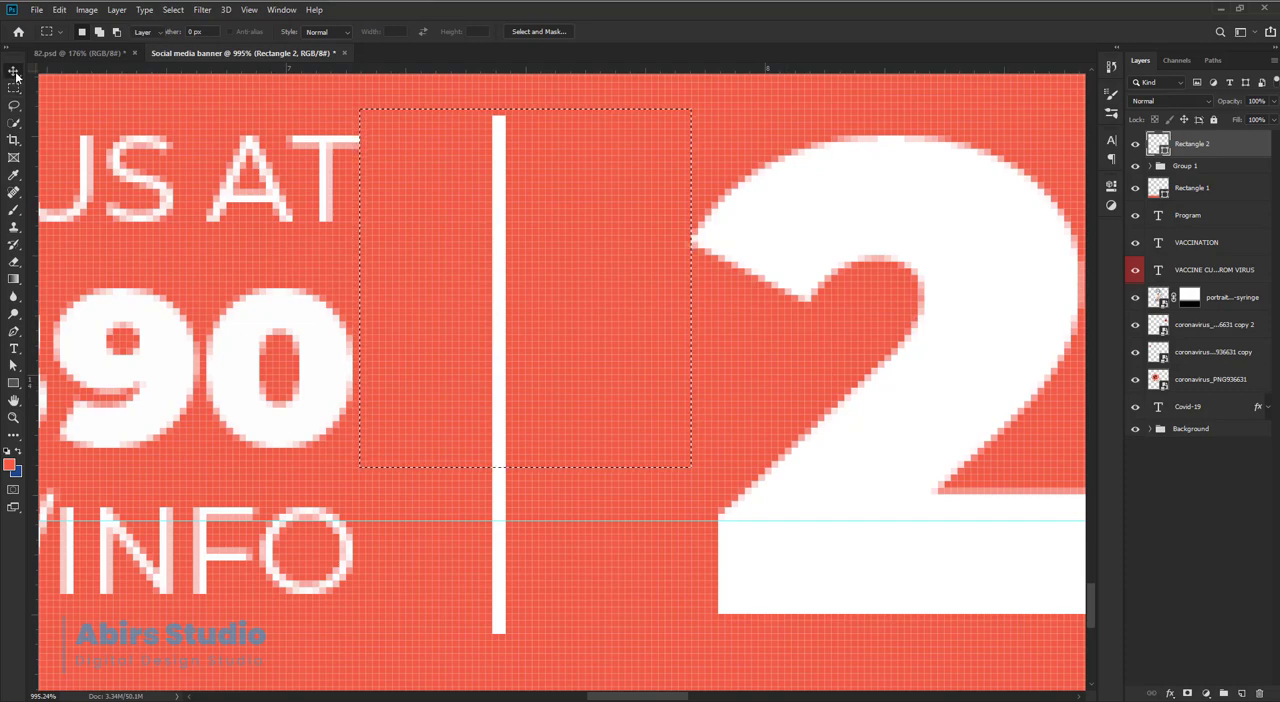
{"action": "left_click", "coordinate": [305, 31]}
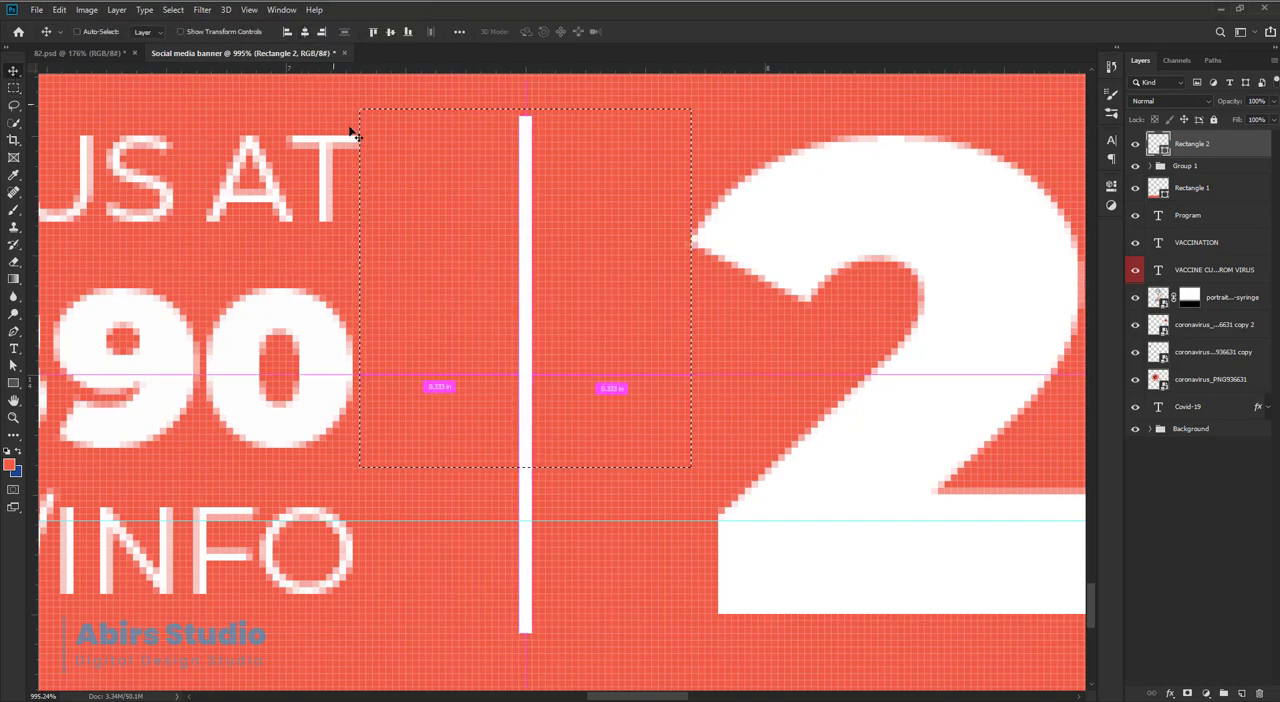
Clear the selection and group the white divider together with the contact and date group.
{"action": "key", "text": "ctrl+d"}
{"action": "scroll", "coordinate": [617, 391], "scroll_direction": "down", "scroll_amount": 8}
{"action": "scroll", "coordinate": [680, 418], "scroll_direction": "up", "scroll_amount": 3}
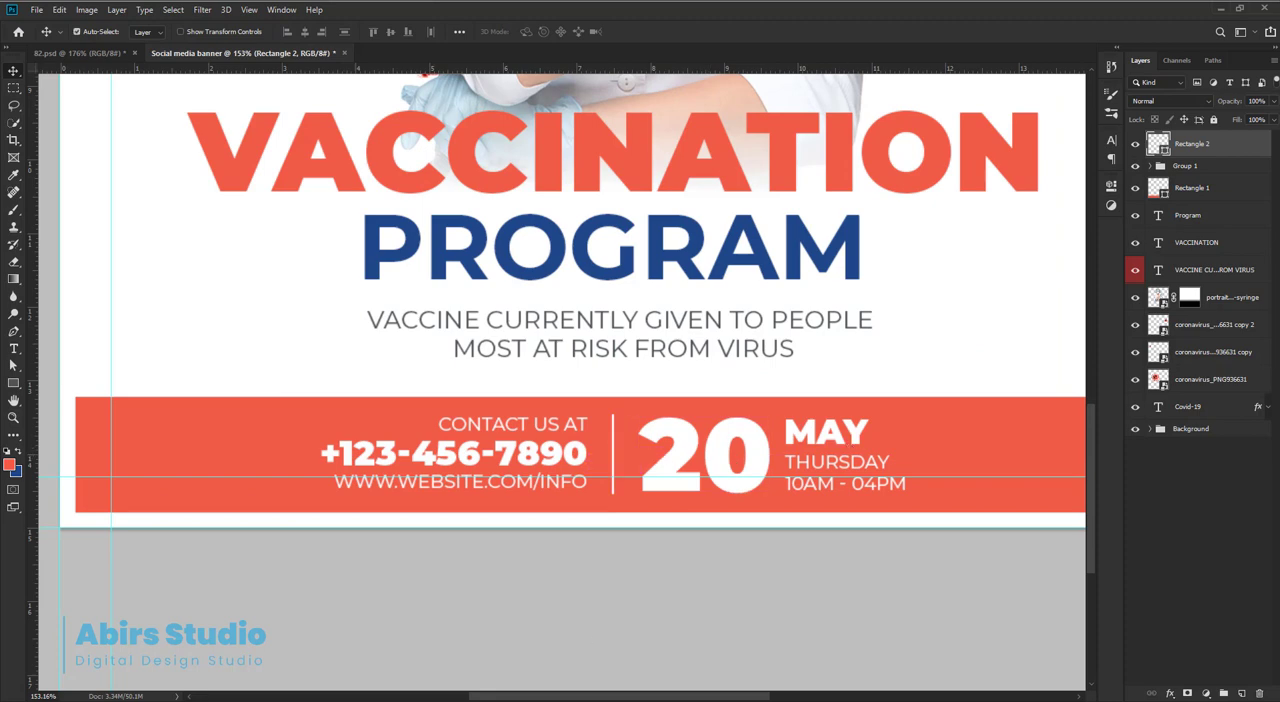
{"action": "left_click", "coordinate": [1192, 167], "text": "shift"}
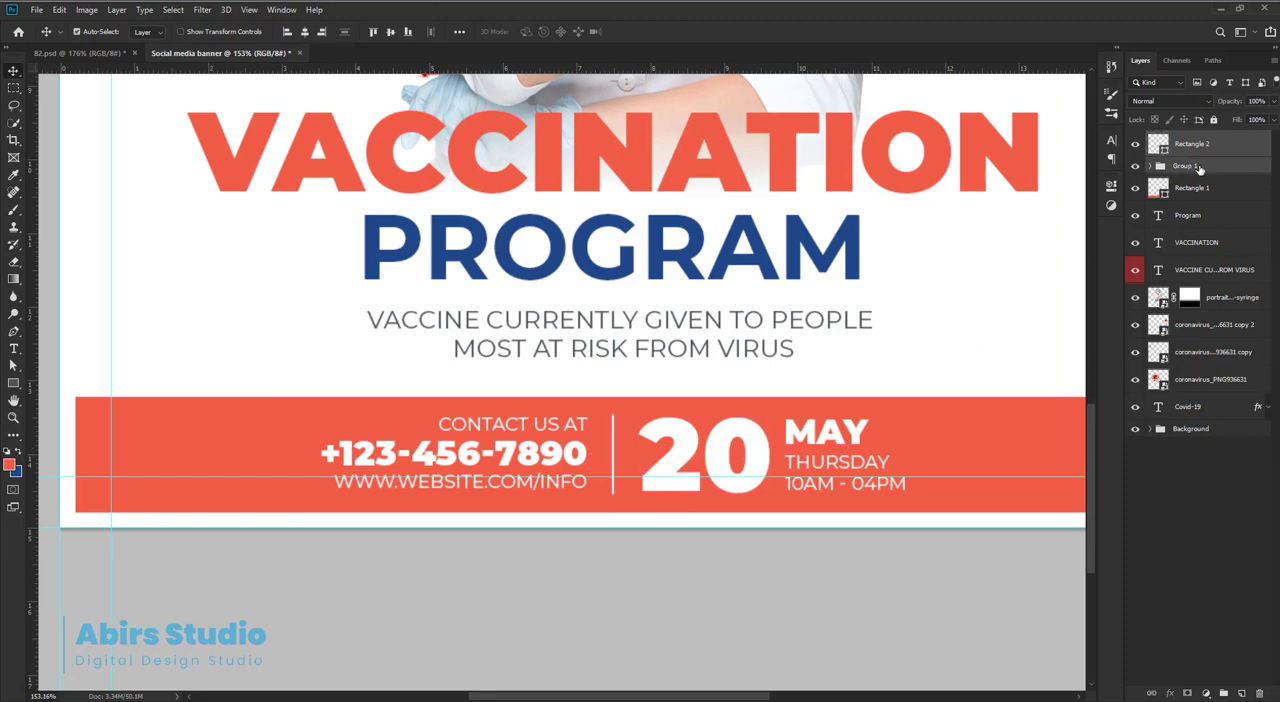
{"action": "key", "text": "ctrl+shift+g"}
{"action": "key", "text": "ctrl+g"}
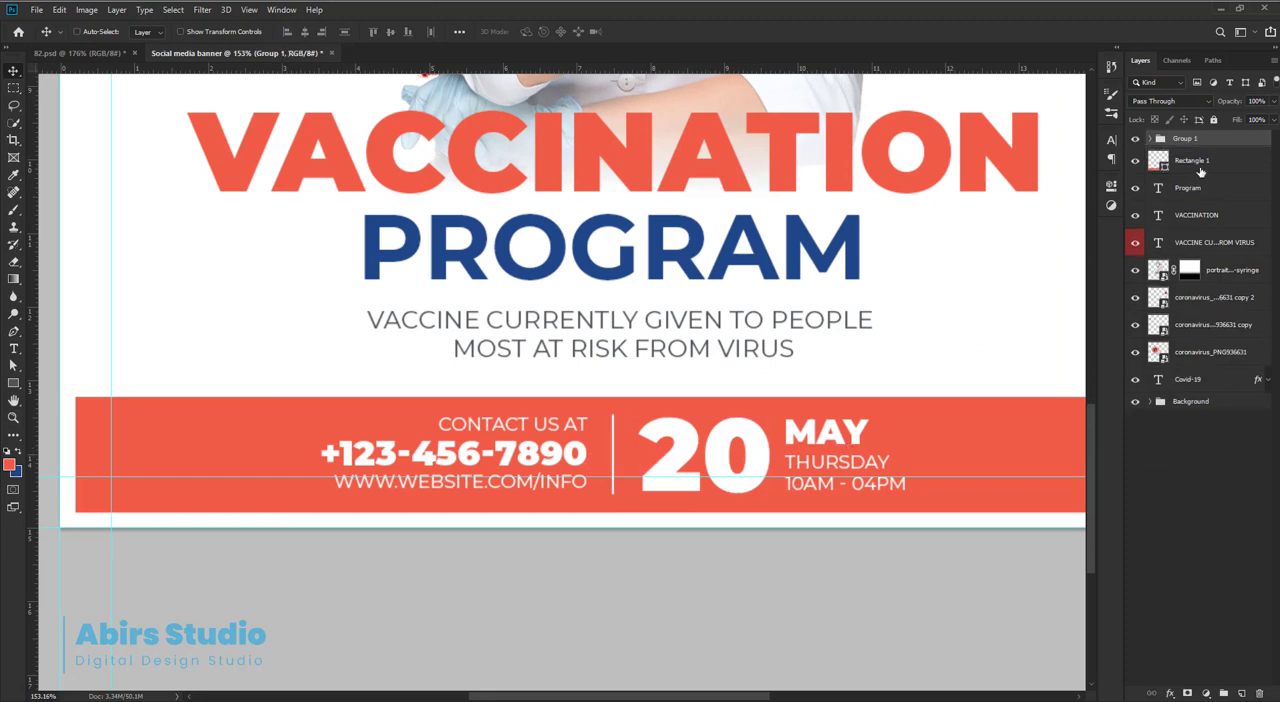
Centre the combined contact and date group horizontally on the red bottom bar.
{"action": "left_click", "coordinate": [1167, 167]}
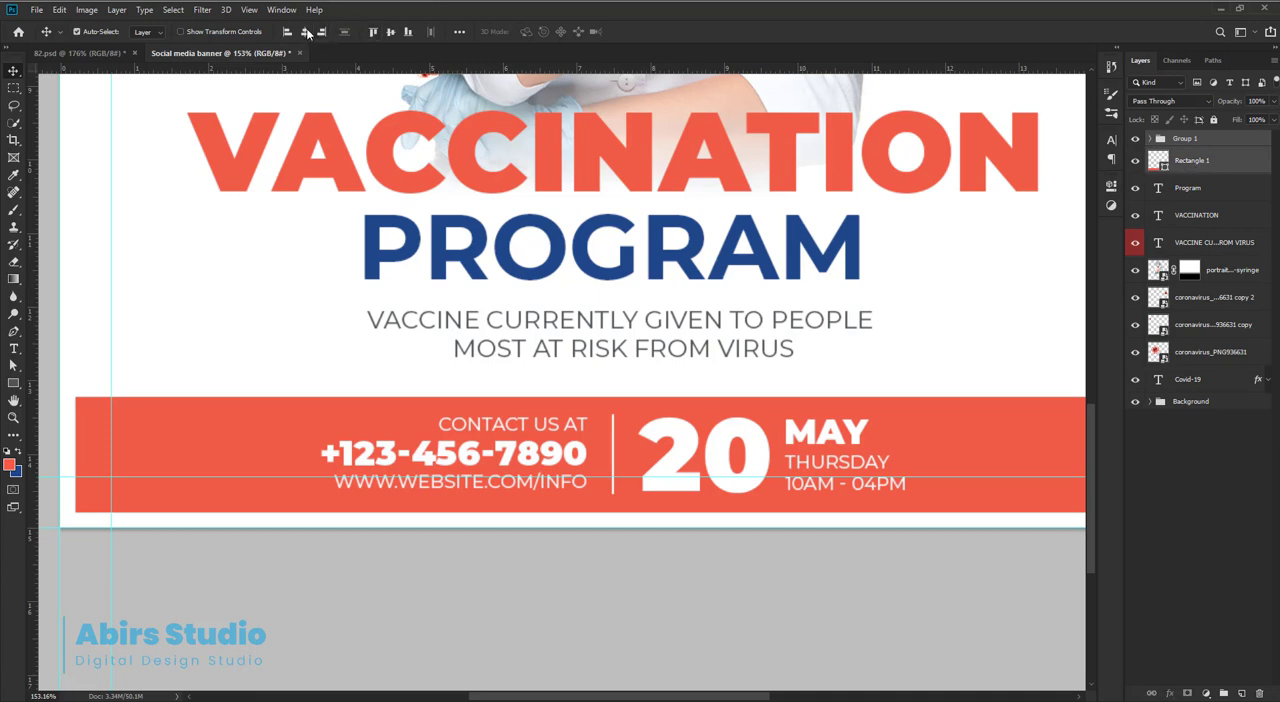
{"action": "scroll", "coordinate": [608, 354], "scroll_direction": "down", "scroll_amount": 5}
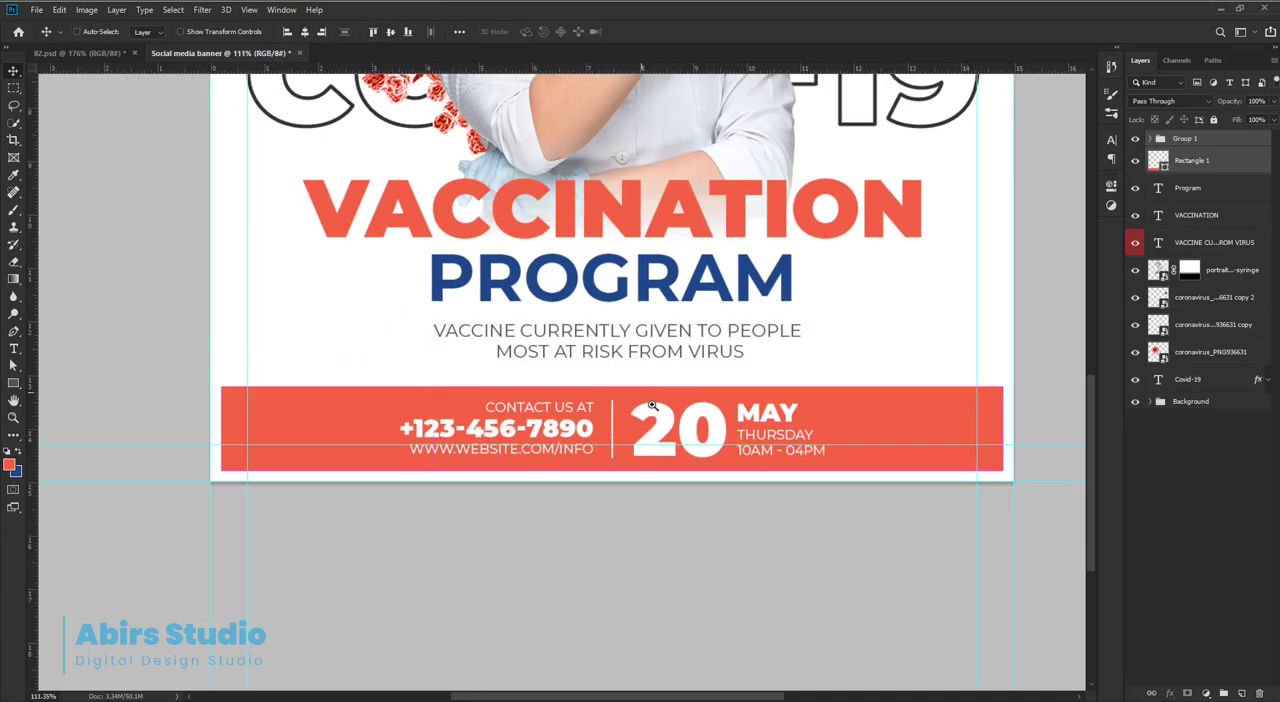
{"action": "scroll", "coordinate": [757, 430], "scroll_direction": "down", "scroll_amount": 3}
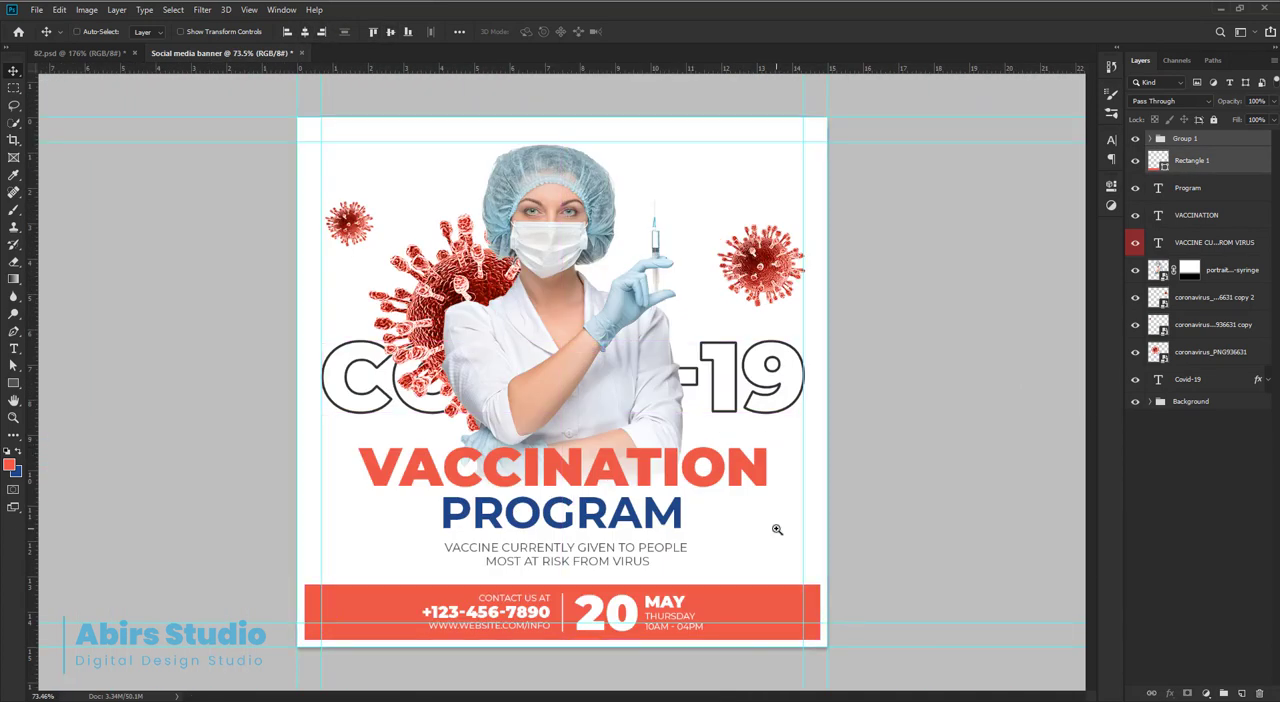
{"action": "scroll", "coordinate": [888, 510], "scroll_direction": "up", "scroll_amount": 1}
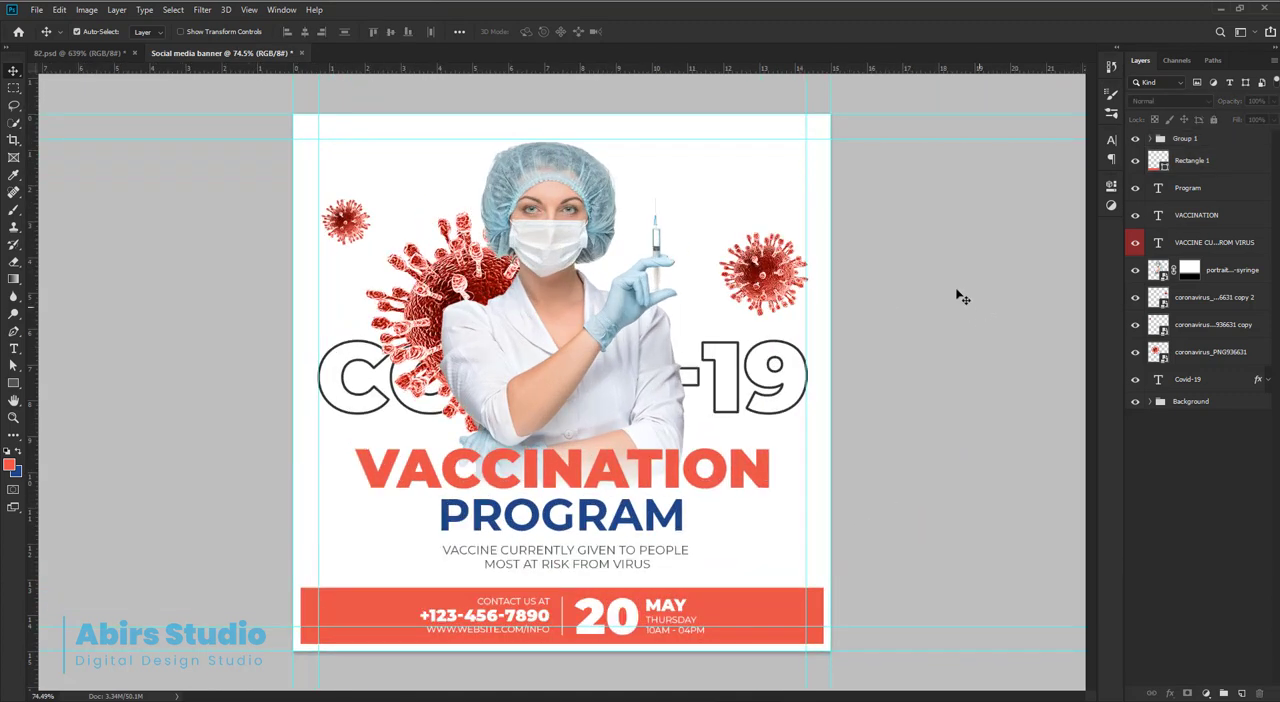
Draw a six-sided polygon about 318 px wide over the banner's upper edge, above the right-hand virus.
{"action": "scroll", "coordinate": [757, 220], "scroll_direction": "up", "scroll_amount": 10}
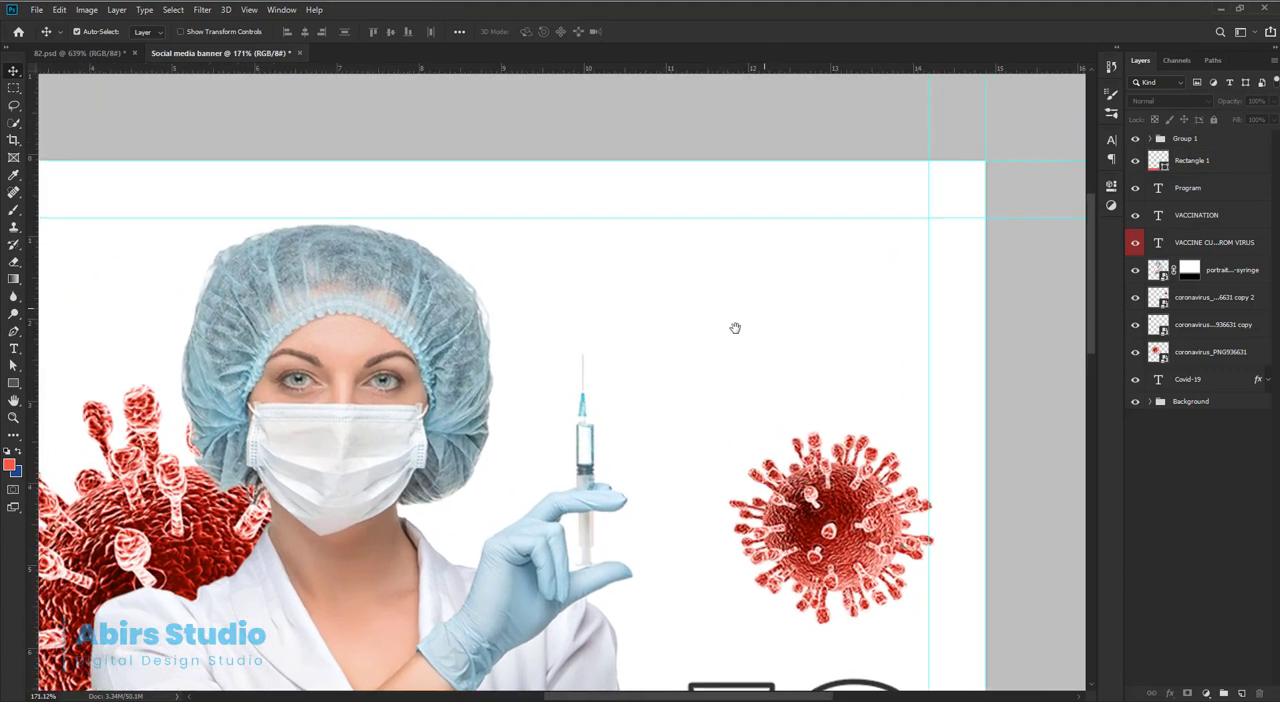
{"action": "left_click_drag", "start_coordinate": [735, 328], "coordinate": [671, 364]}
{"action": "left_click", "coordinate": [13, 383]}
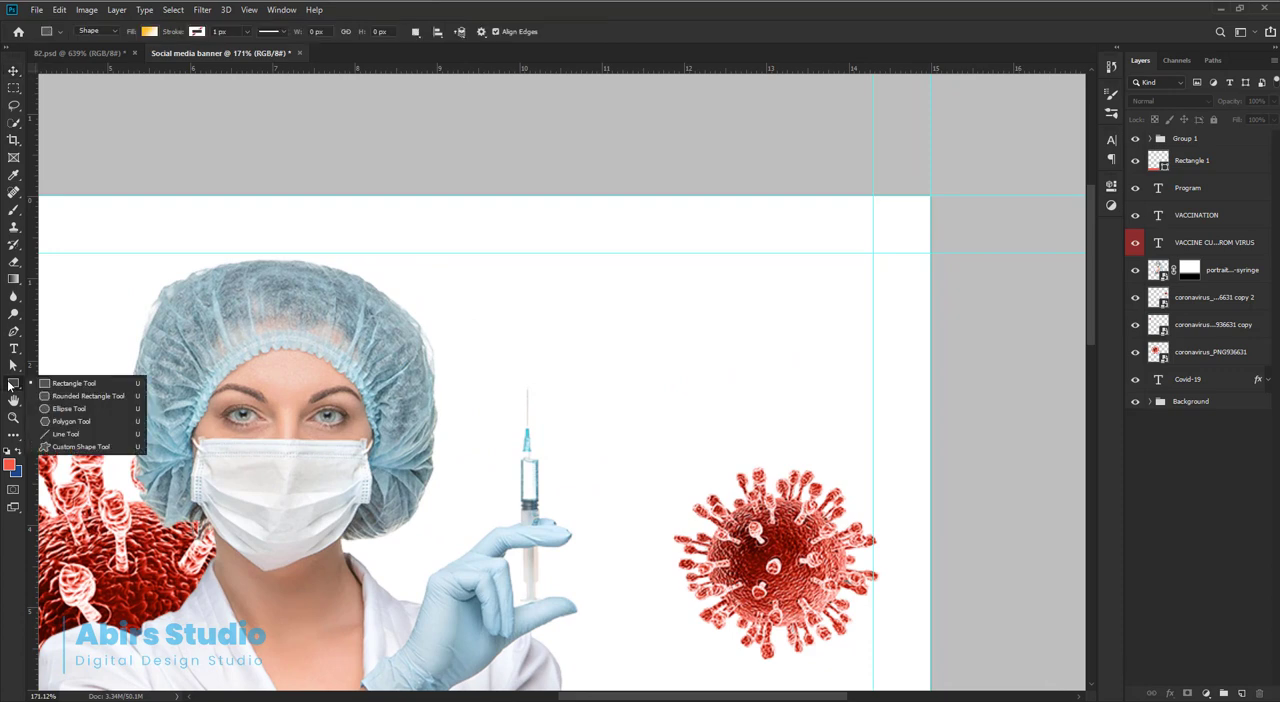
{"action": "left_click", "coordinate": [66, 424]}
{"action": "left_click_drag", "start_coordinate": [674, 268], "coordinate": [815, 406]}
{"action": "scroll", "coordinate": [815, 406], "scroll_direction": "down", "scroll_amount": 2}
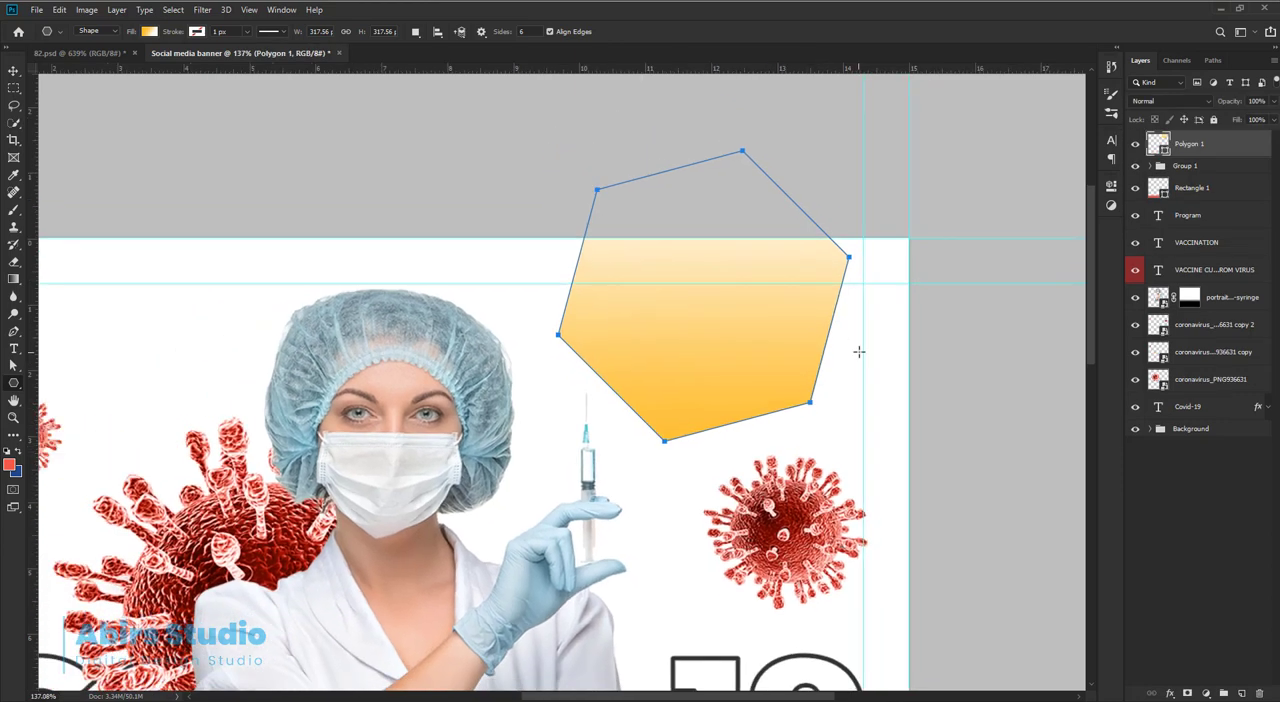
Replace the hexagon's gradient fill with the solid coral red used in the design.
{"action": "key", "text": "a"}
{"action": "left_click", "coordinate": [200, 32]}
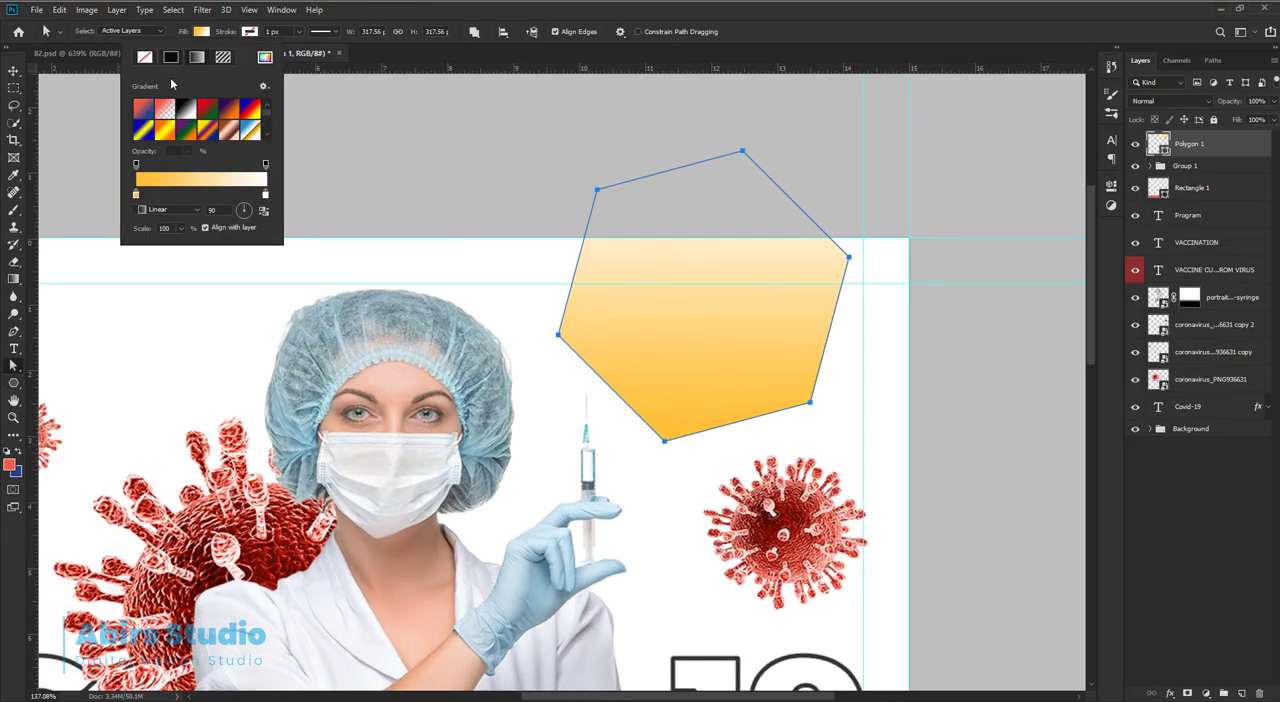
{"action": "left_click", "coordinate": [171, 57]}
{"action": "left_click", "coordinate": [152, 96]}
{"action": "left_click", "coordinate": [239, 63]}
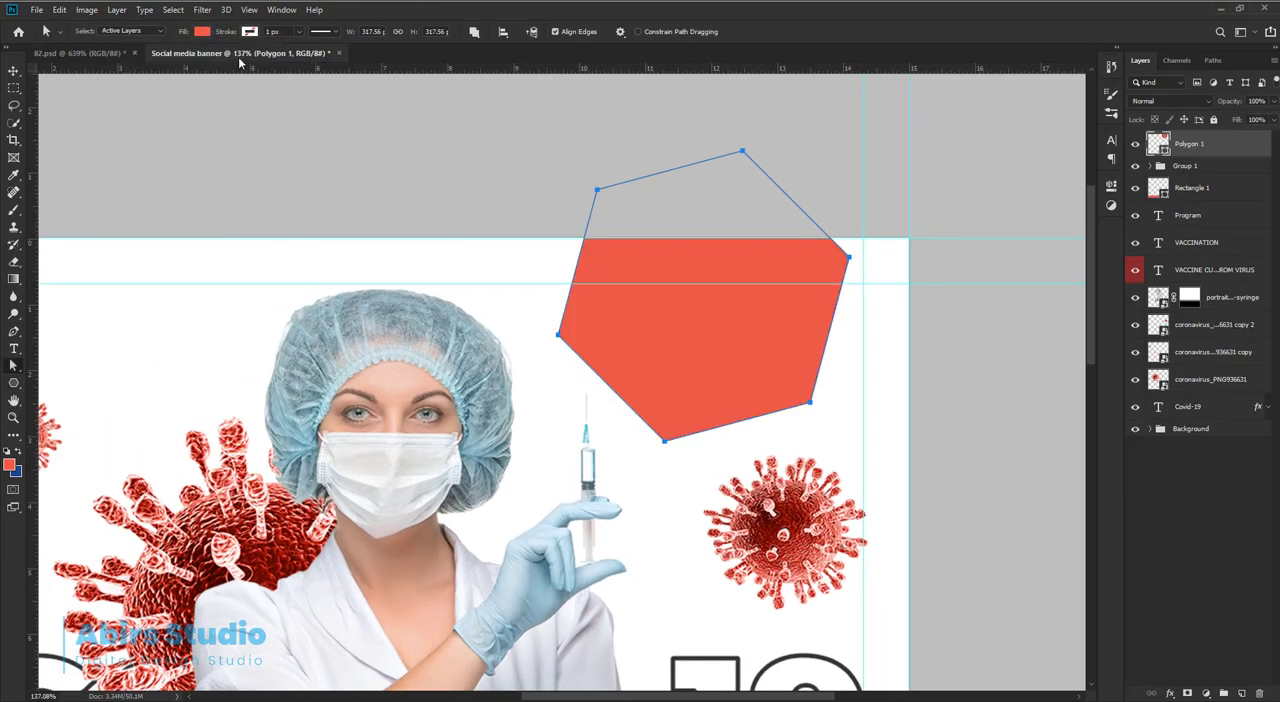
Rotate the hexagon by -15° so that it points straight down.
{"action": "key", "text": "ctrl+t"}
{"action": "left_click_drag", "start_coordinate": [846, 140], "coordinate": [788, 122]}
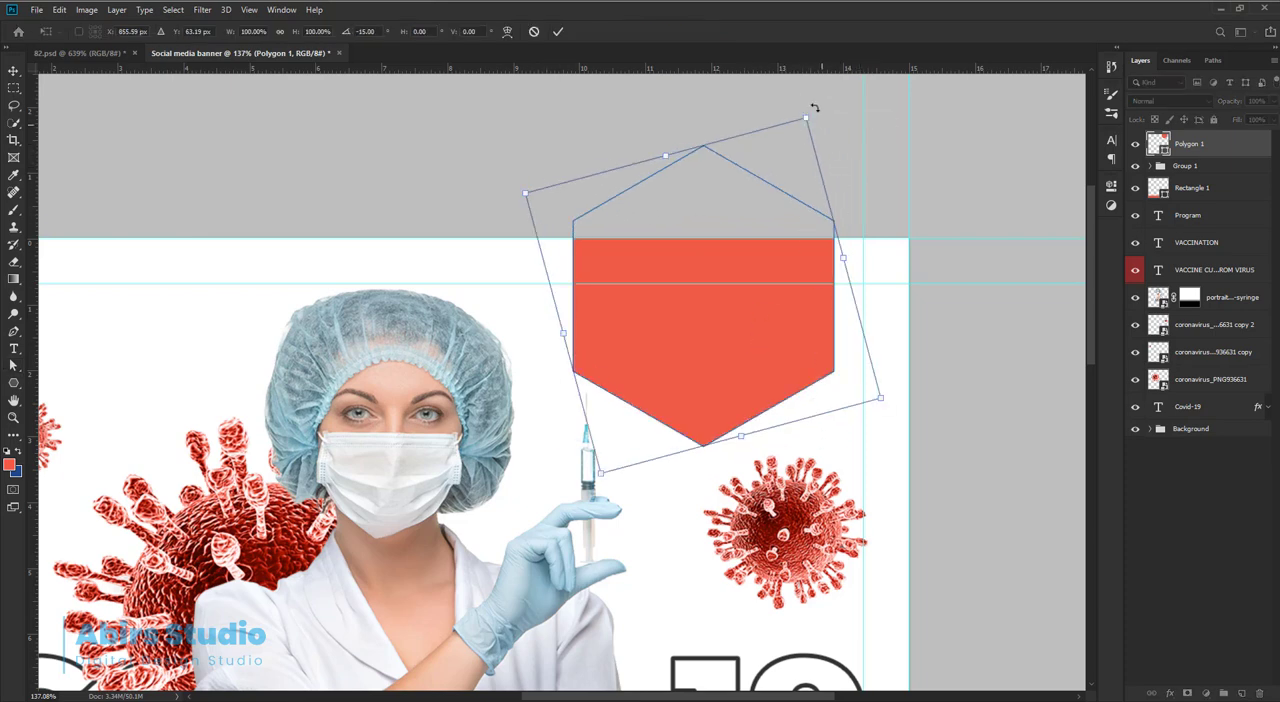
{"action": "left_click", "coordinate": [558, 31]}
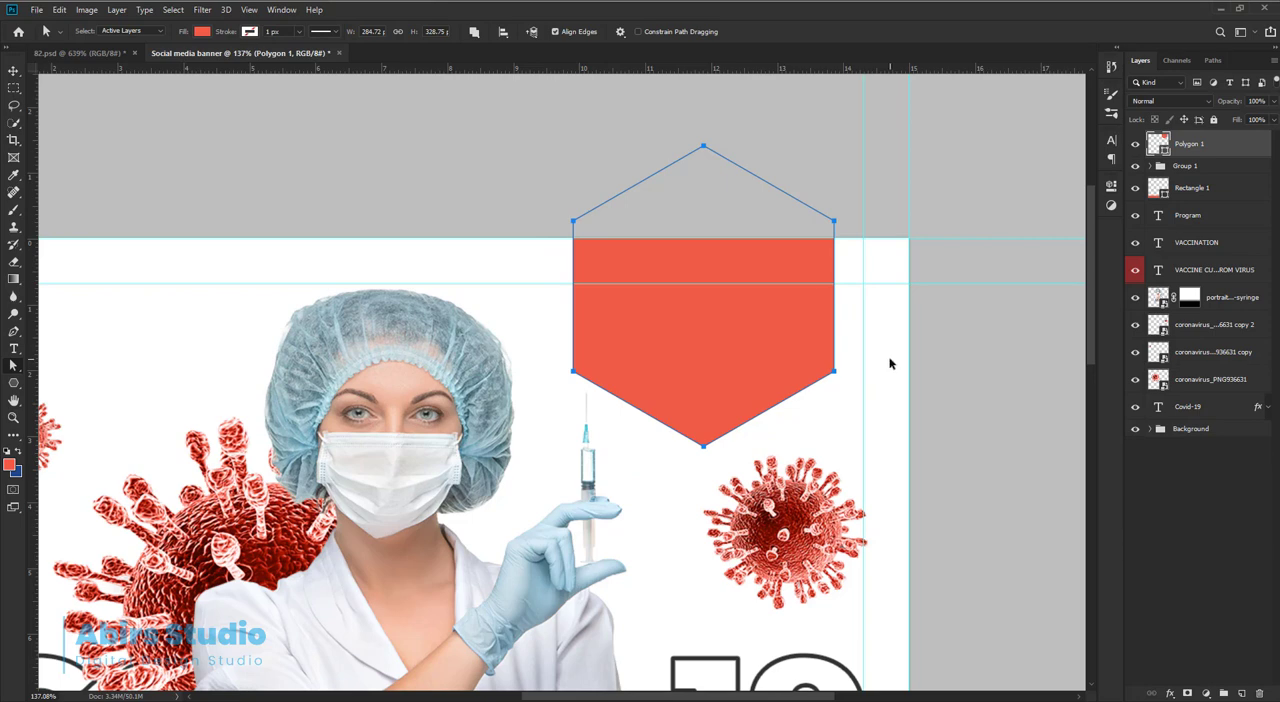
Move the red hexagon flush with the right margin guide and shift it slightly down over the canvas edge.
{"action": "key", "text": "v"}
{"action": "left_click_drag", "start_coordinate": [766, 352], "coordinate": [793, 353]}
{"action": "scroll", "coordinate": [795, 380], "scroll_direction": "down", "scroll_amount": 2}
{"action": "scroll", "coordinate": [784, 361], "scroll_direction": "up", "scroll_amount": 2}
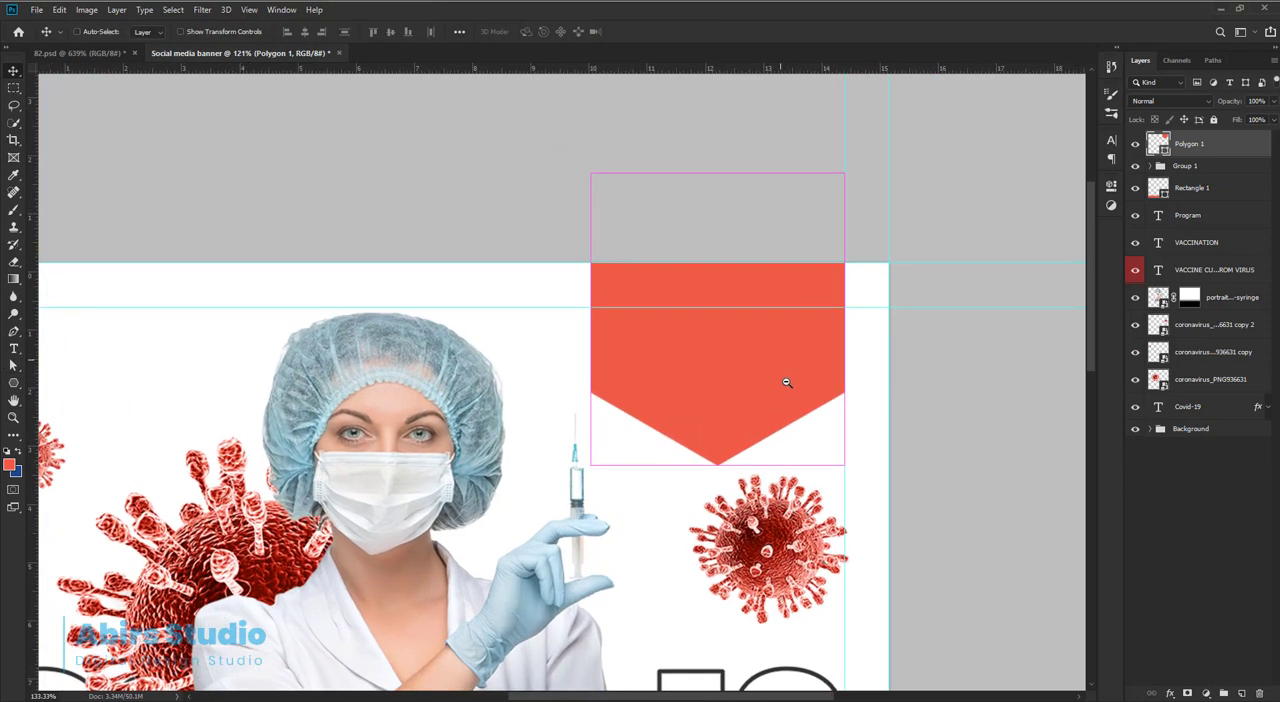
{"action": "scroll", "coordinate": [786, 382], "scroll_direction": "up", "scroll_amount": 1}
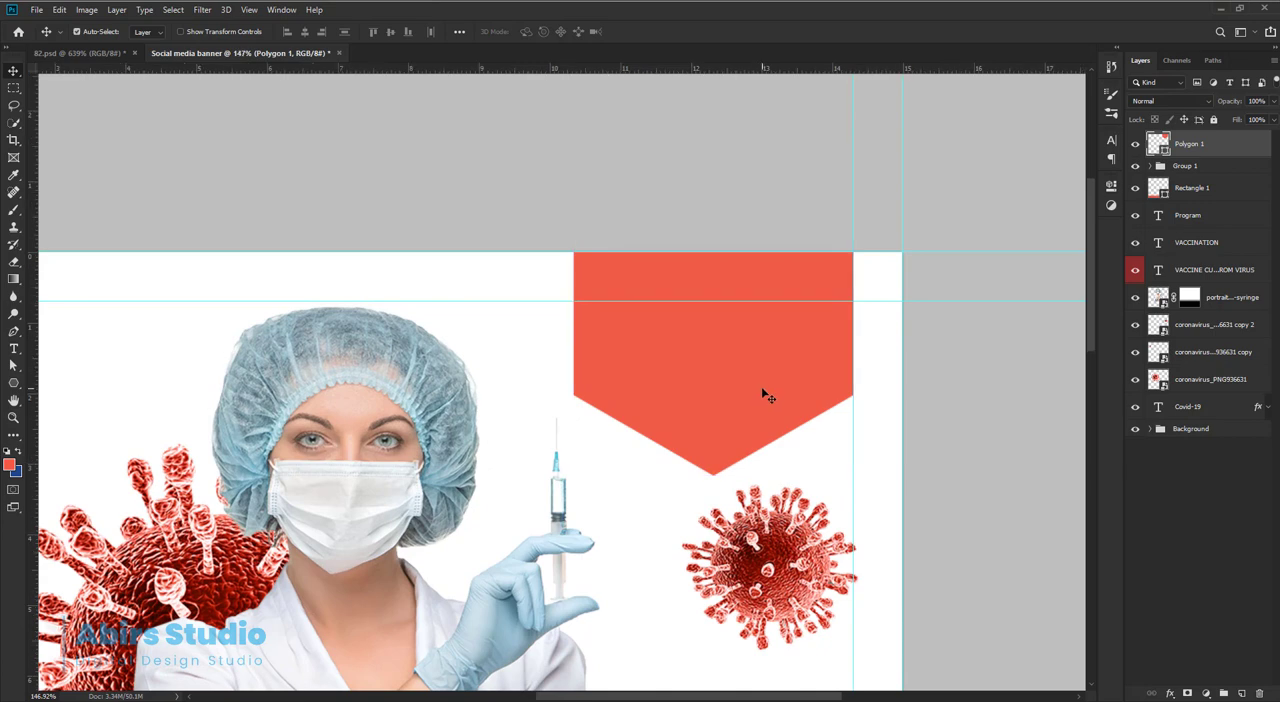
{"action": "key", "text": "a"}
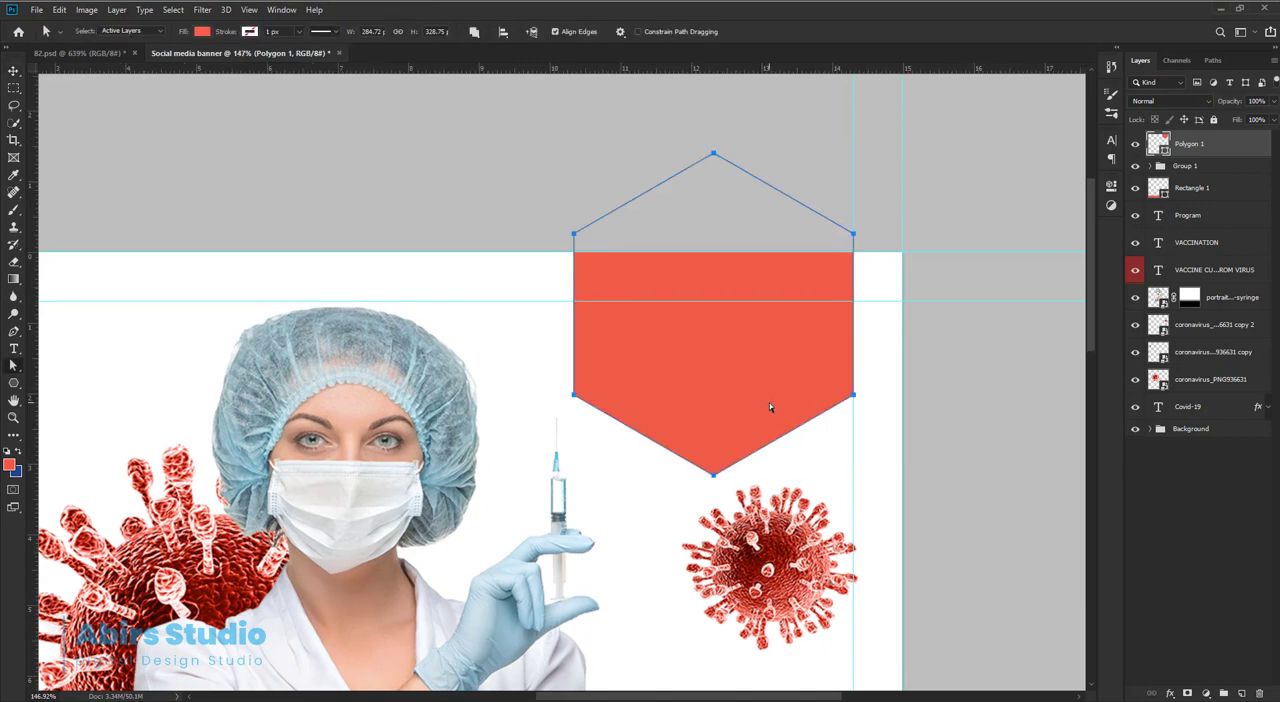
{"action": "key", "text": "v"}
{"action": "left_click_drag", "start_coordinate": [767, 411], "coordinate": [767, 412]}
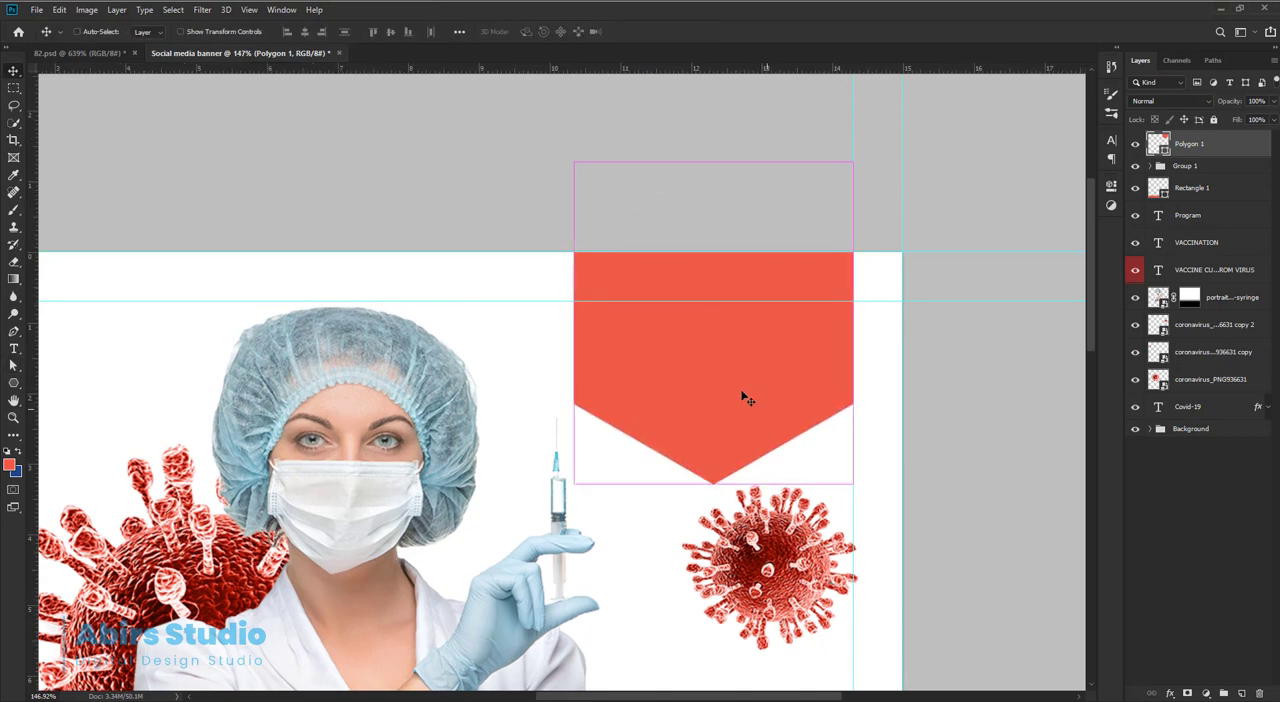
Scale the red hexagon down to about 267 × 308 px, keeping its right edge on the margin guide.
{"action": "key", "text": "ctrl+t"}
{"action": "left_click_drag", "start_coordinate": [572, 162], "coordinate": [591, 182]}
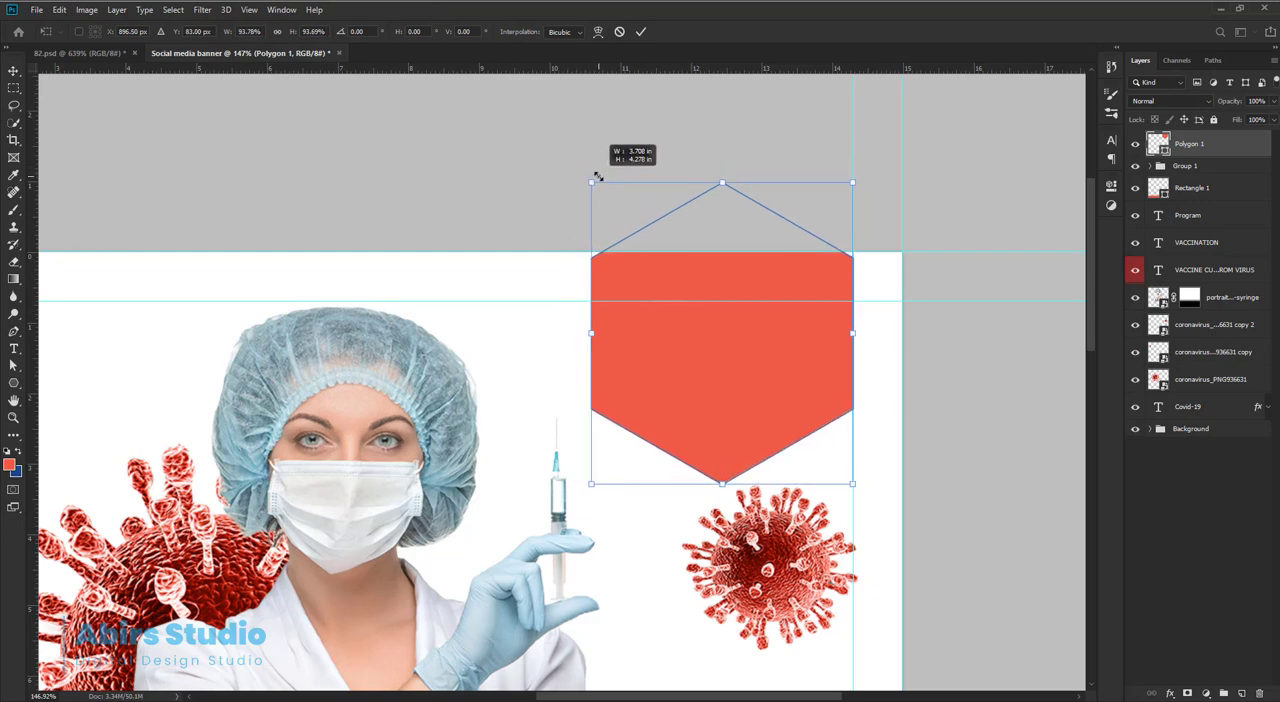
{"action": "key", "text": "a"}
{"action": "left_click", "coordinate": [645, 32]}
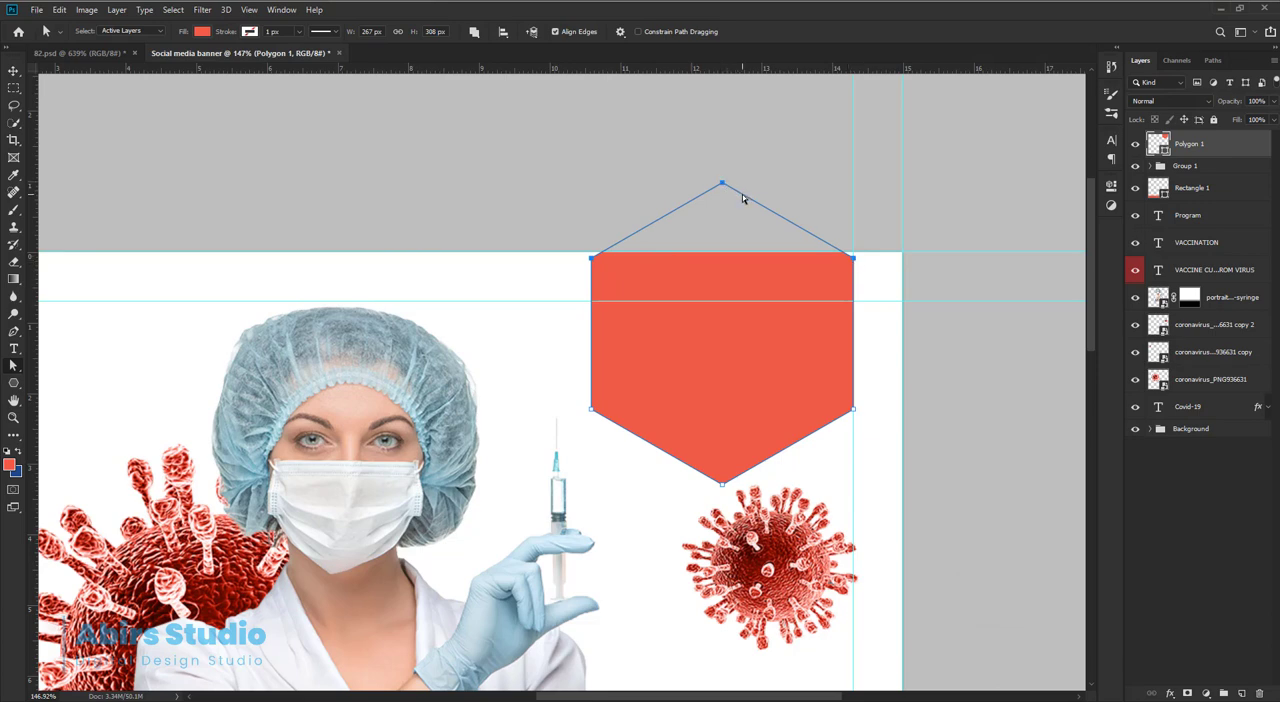
Stretch the hexagon's three upper anchor points upward beyond the canvas, making the shape about 383 px high.
{"action": "left_click_drag", "start_coordinate": [743, 198], "coordinate": [743, 124]}
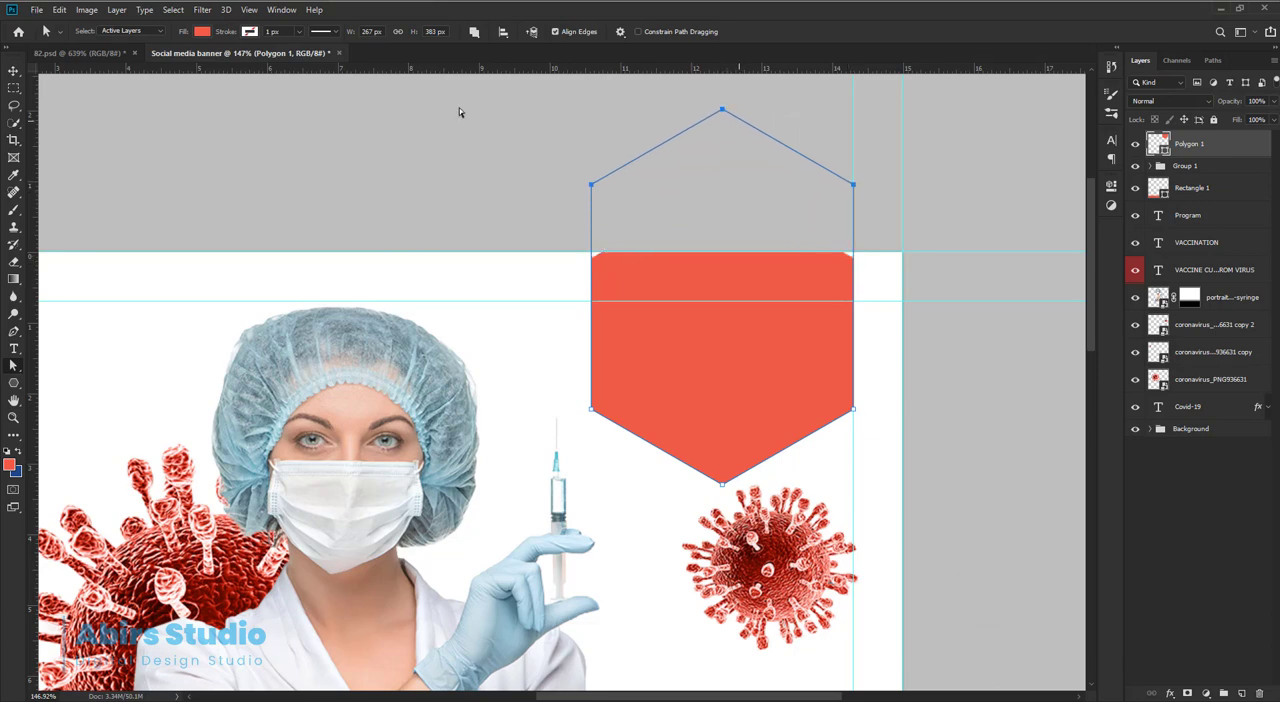
{"action": "left_click", "coordinate": [13, 72]}
{"action": "left_click", "coordinate": [580, 203]}
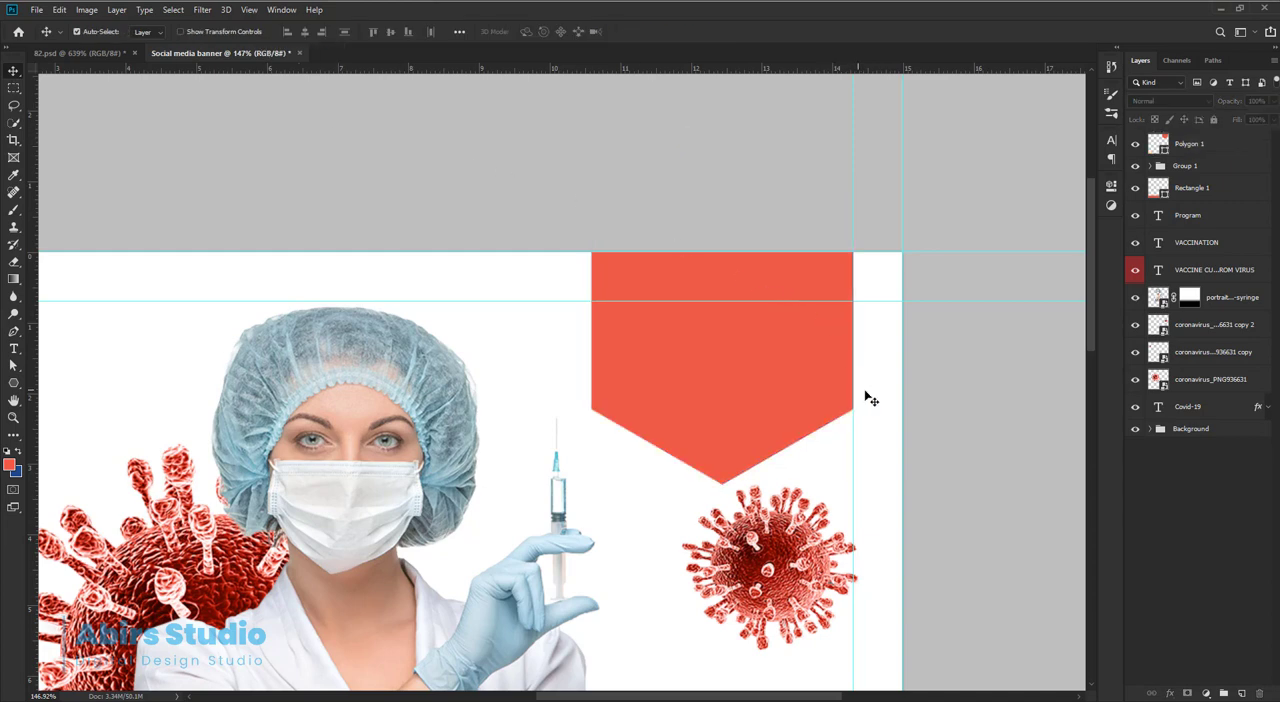
Paste the white "FREE" and "Vaccination Campaign" text layers and place them inside the red badge.
{"action": "key", "text": "ctrl+v"}
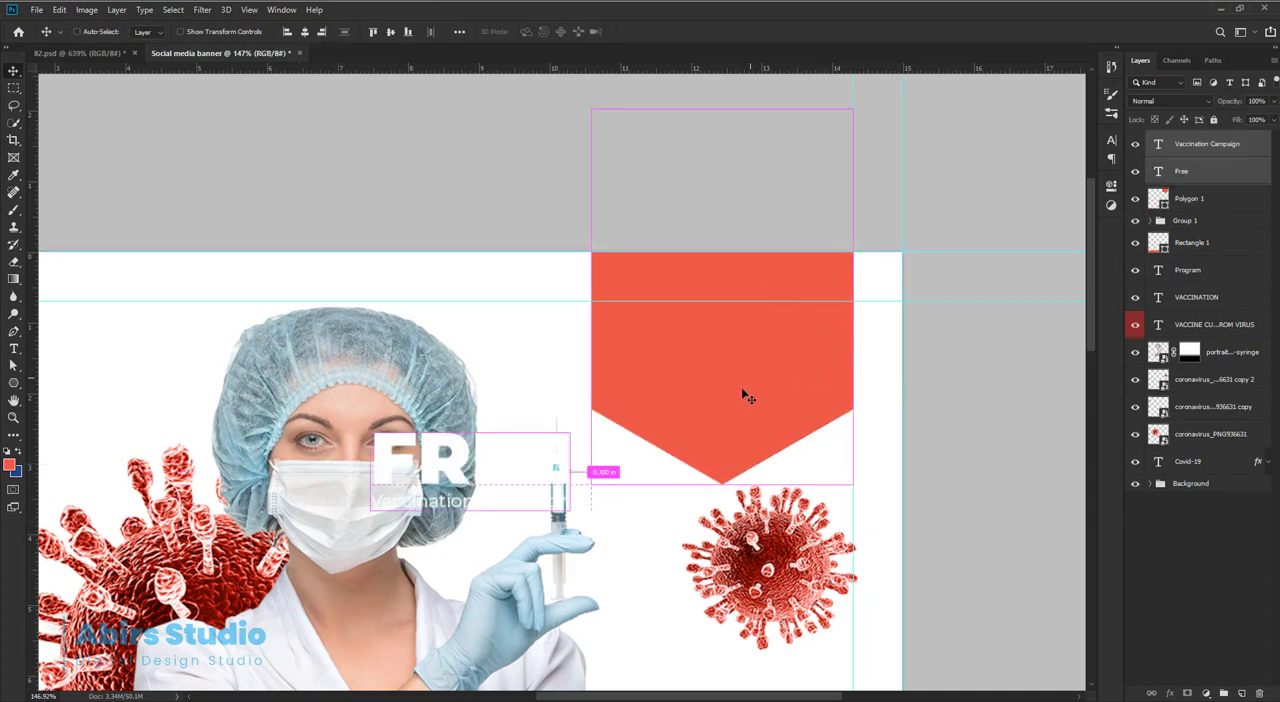
{"action": "key", "text": "ctrl+t"}
{"action": "left_click_drag", "start_coordinate": [499, 459], "coordinate": [748, 340]}
{"action": "key", "text": "Return"}
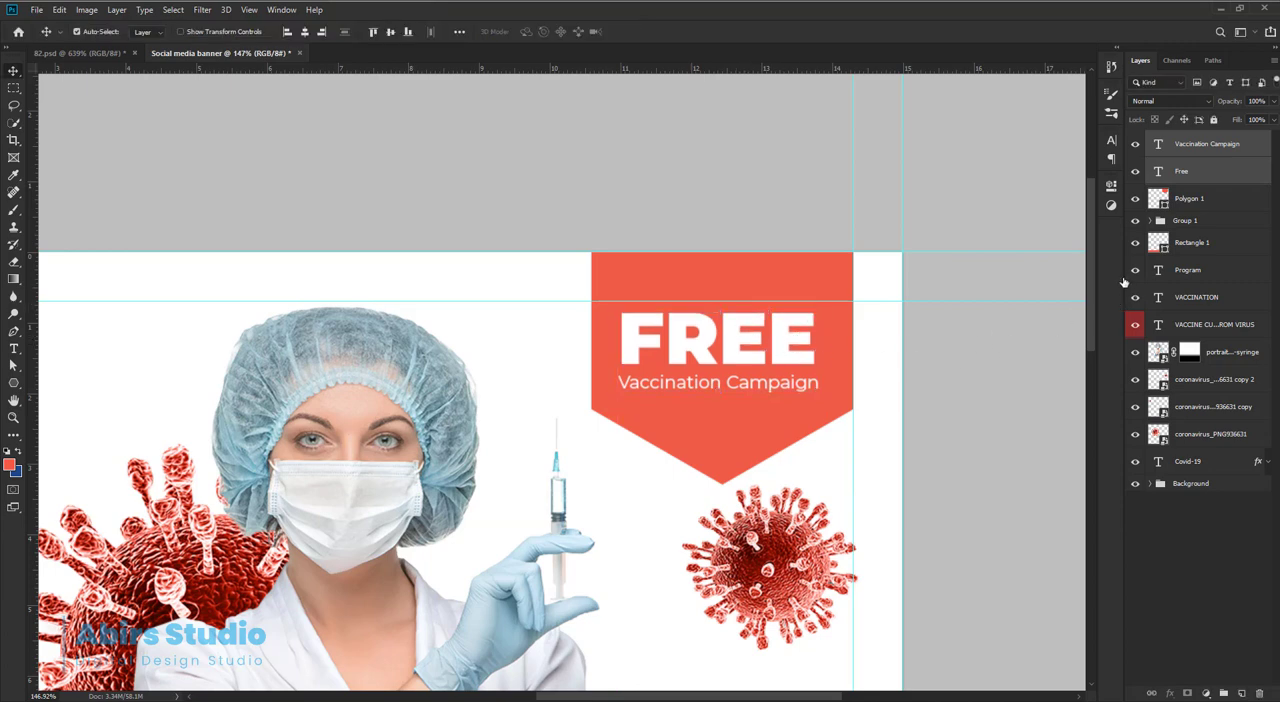
Centre the "FREE" and "Vaccination Campaign" texts horizontally with the red badge shape.
{"action": "left_click", "coordinate": [1197, 200], "text": "ctrl"}
{"action": "left_click", "coordinate": [305, 33]}
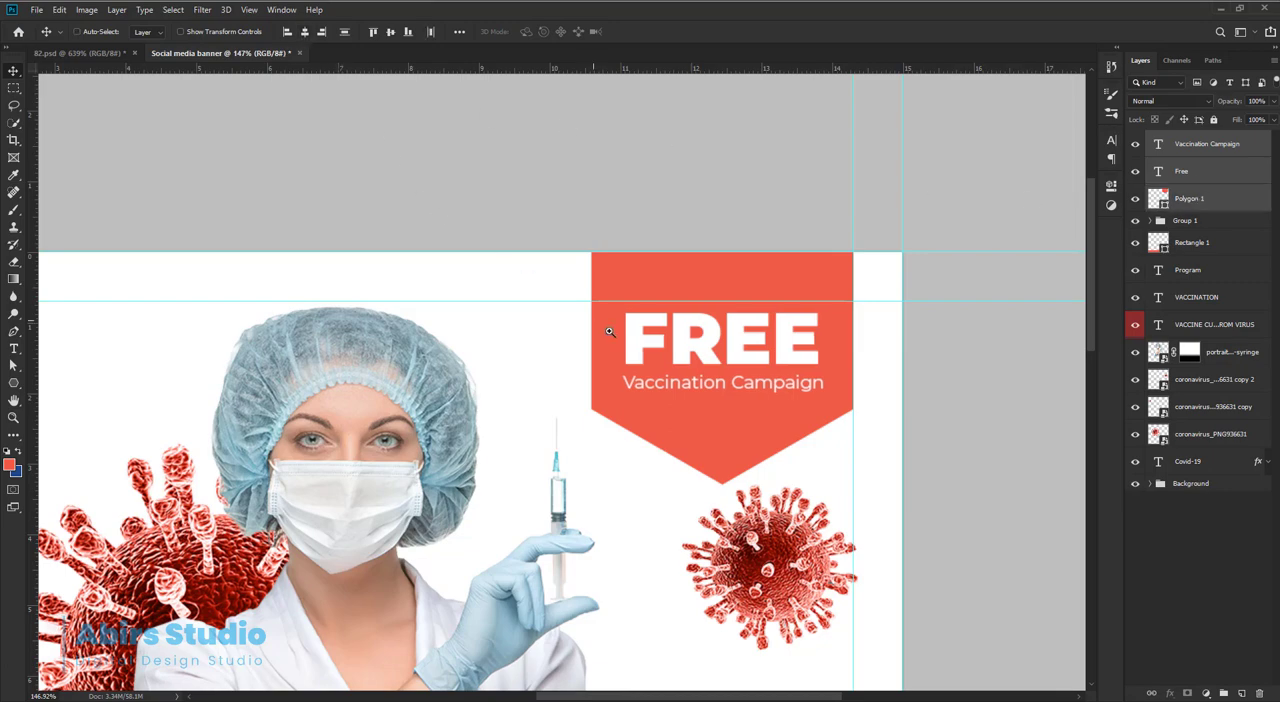
{"action": "left_click_drag", "start_coordinate": [610, 331], "coordinate": [560, 333]}
{"action": "left_click_drag", "start_coordinate": [672, 330], "coordinate": [690, 330]}
{"action": "left_click", "coordinate": [975, 398], "text": "ctrl"}
Scale the red badge shape down slightly from its upper-left corner, keeping its right edge on the margin guide.
{"action": "left_click_drag", "start_coordinate": [672, 415], "coordinate": [688, 410]}
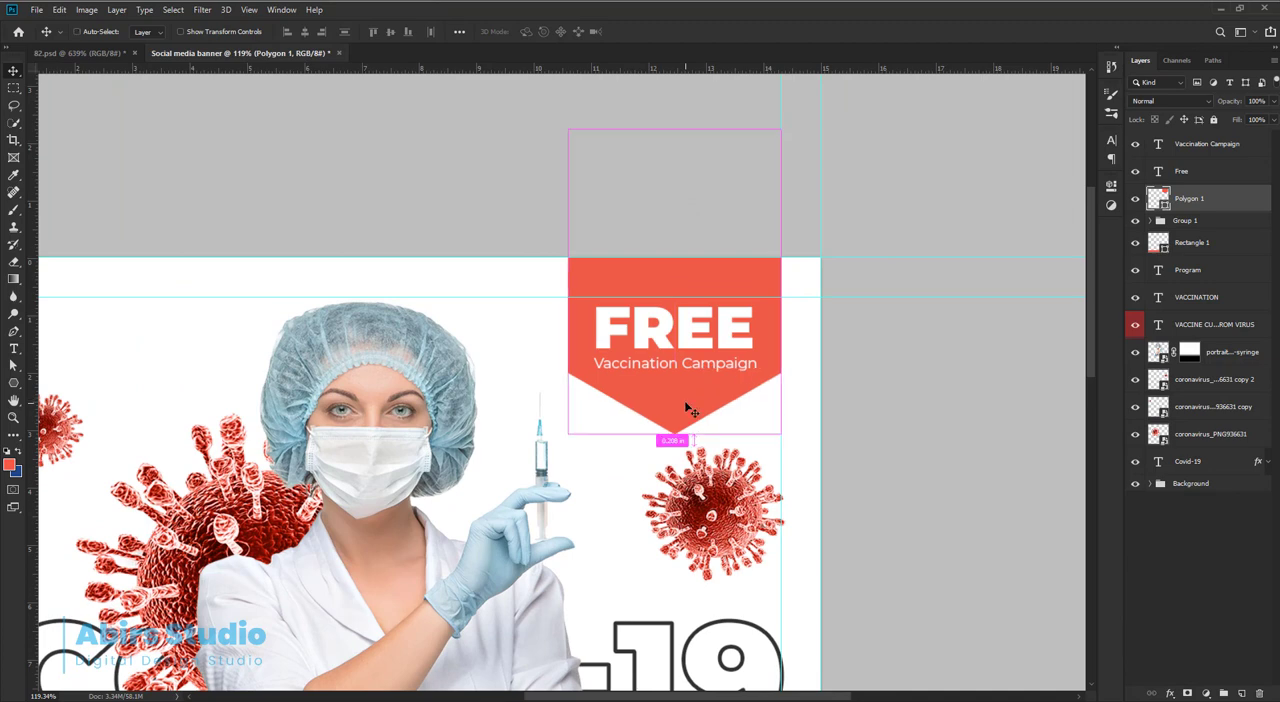
{"action": "key", "text": "ctrl+t"}
{"action": "left_click_drag", "start_coordinate": [569, 131], "coordinate": [582, 140]}
{"action": "key", "text": "Return"}
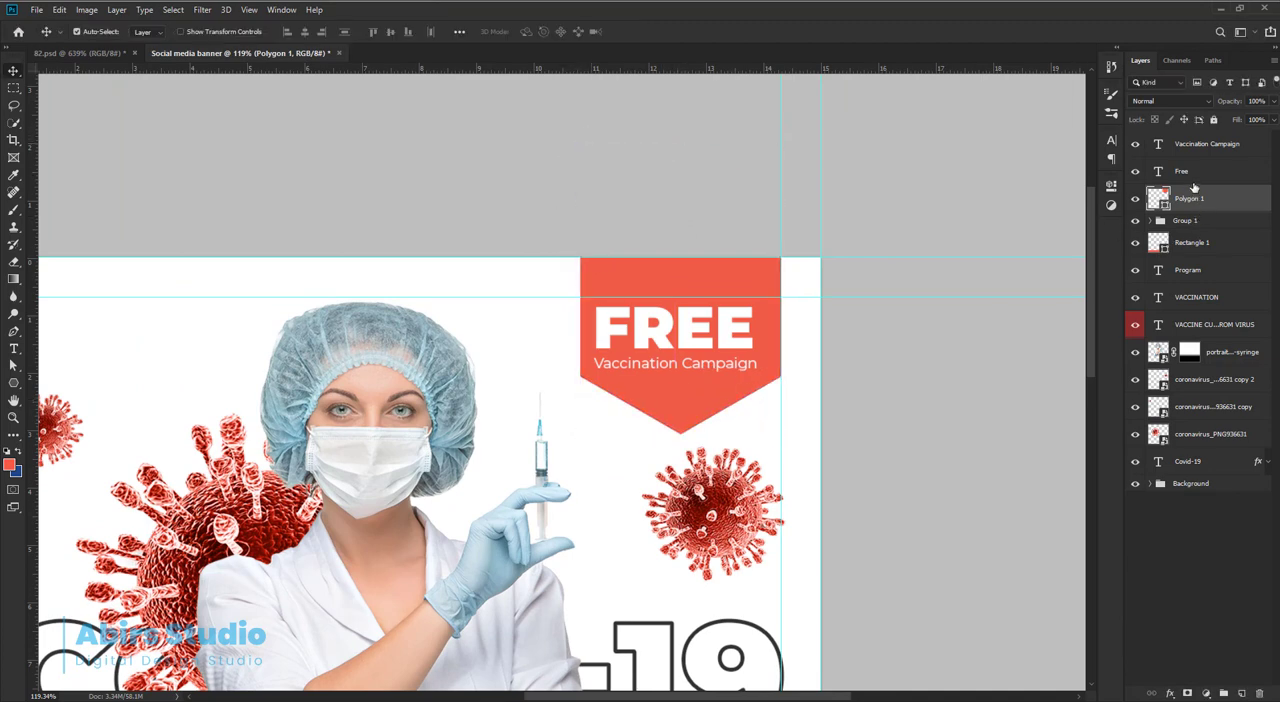
Realign the badge shape and both of its text layers on a common horizontal centre.
{"action": "left_click", "coordinate": [1194, 177], "text": "shift"}
{"action": "left_click", "coordinate": [1190, 143], "text": "shift"}
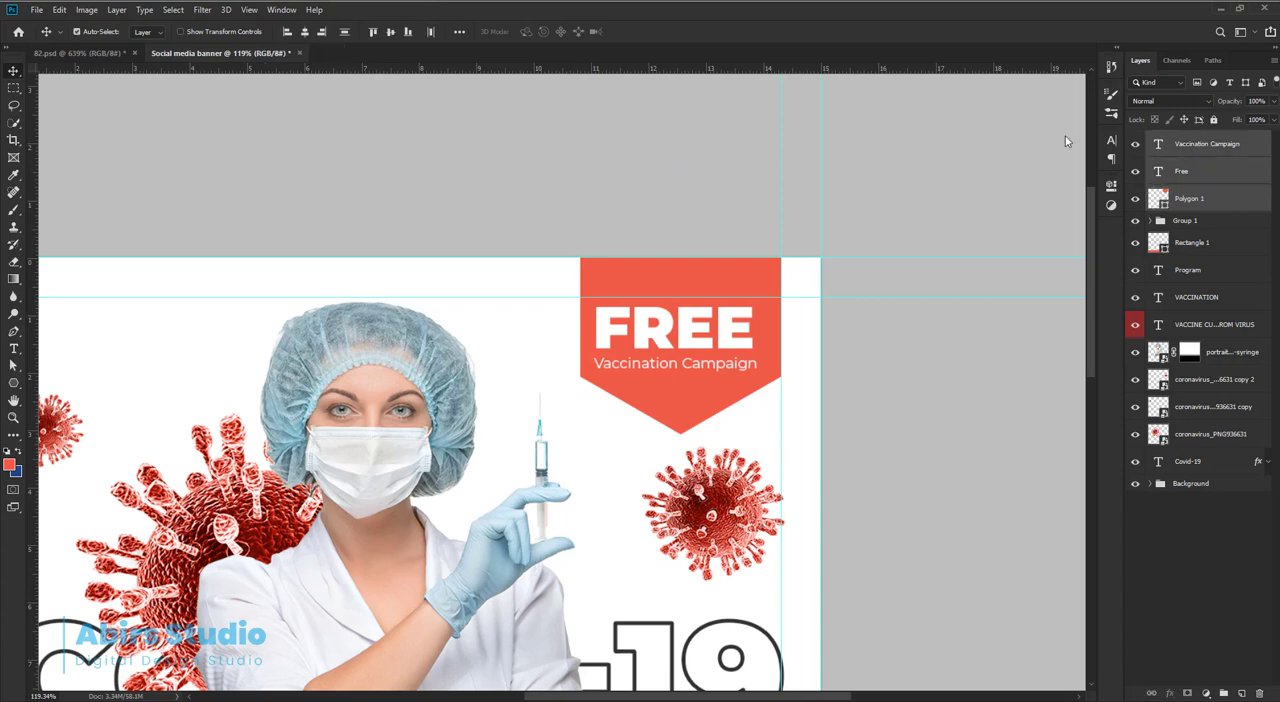
{"action": "left_click", "coordinate": [306, 33]}
Shift the badge and its texts slightly up and group the three layers.
{"action": "scroll", "coordinate": [697, 402], "scroll_direction": "down", "scroll_amount": 1}
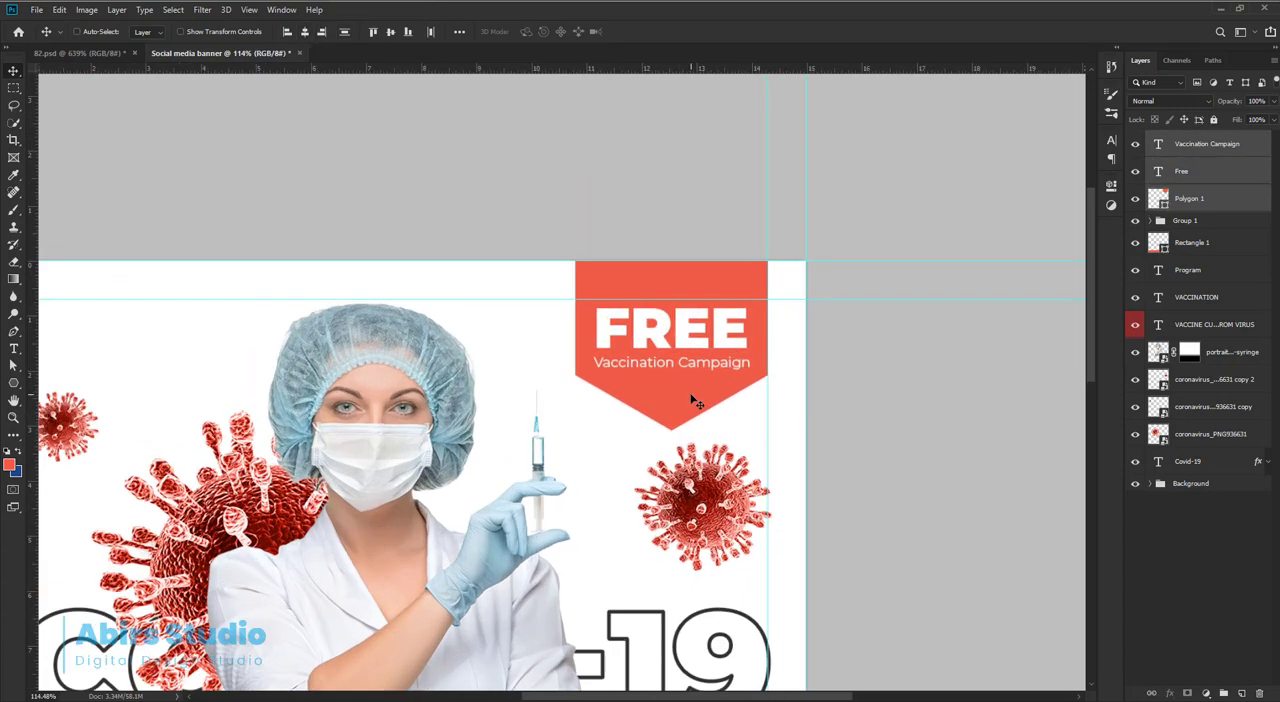
{"action": "left_click_drag", "start_coordinate": [691, 396], "coordinate": [689, 388]}
{"action": "key", "text": "ctrl+g"}
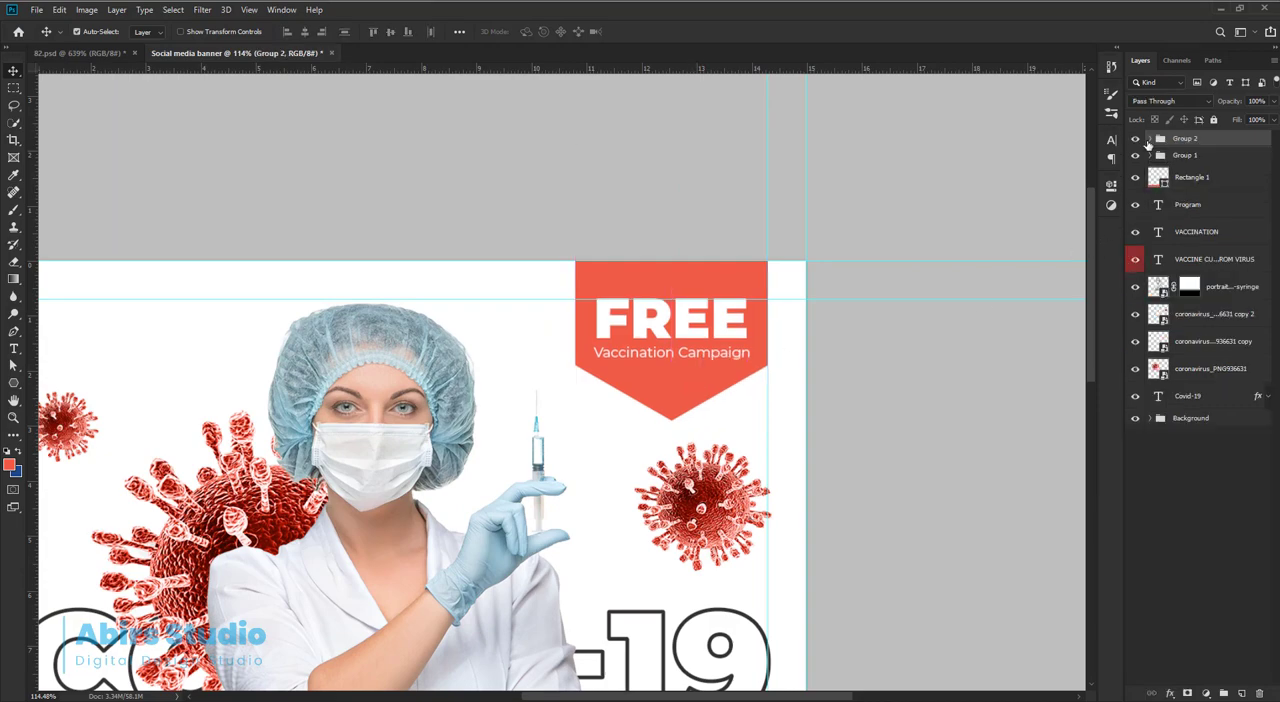
Review the whole banner, checking the free campaign badge against the other elements.
{"action": "key", "text": "ctrl+minus"}
{"action": "key", "text": "ctrl+minus"}
{"action": "key", "text": "ctrl+plus"}
{"action": "key", "text": "ctrl+0"}
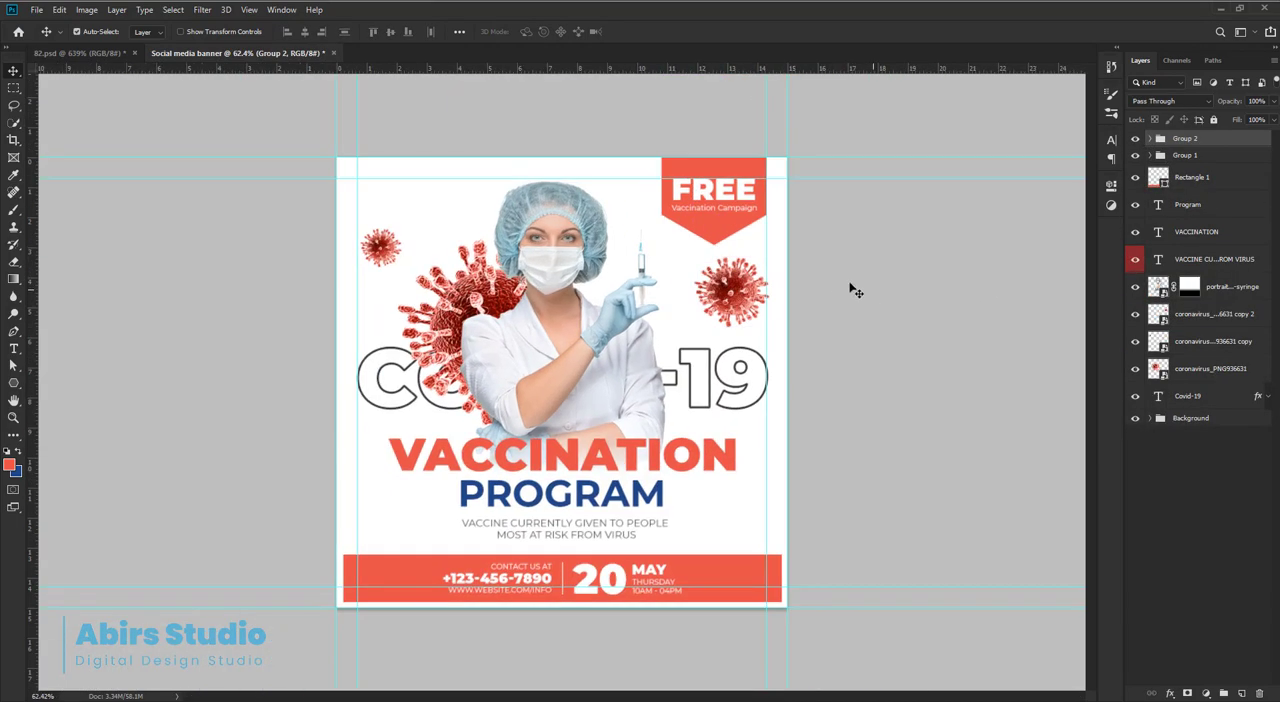
{"action": "left_click", "coordinate": [839, 286]}
{"action": "left_click_drag", "start_coordinate": [814, 318], "coordinate": [838, 319]}
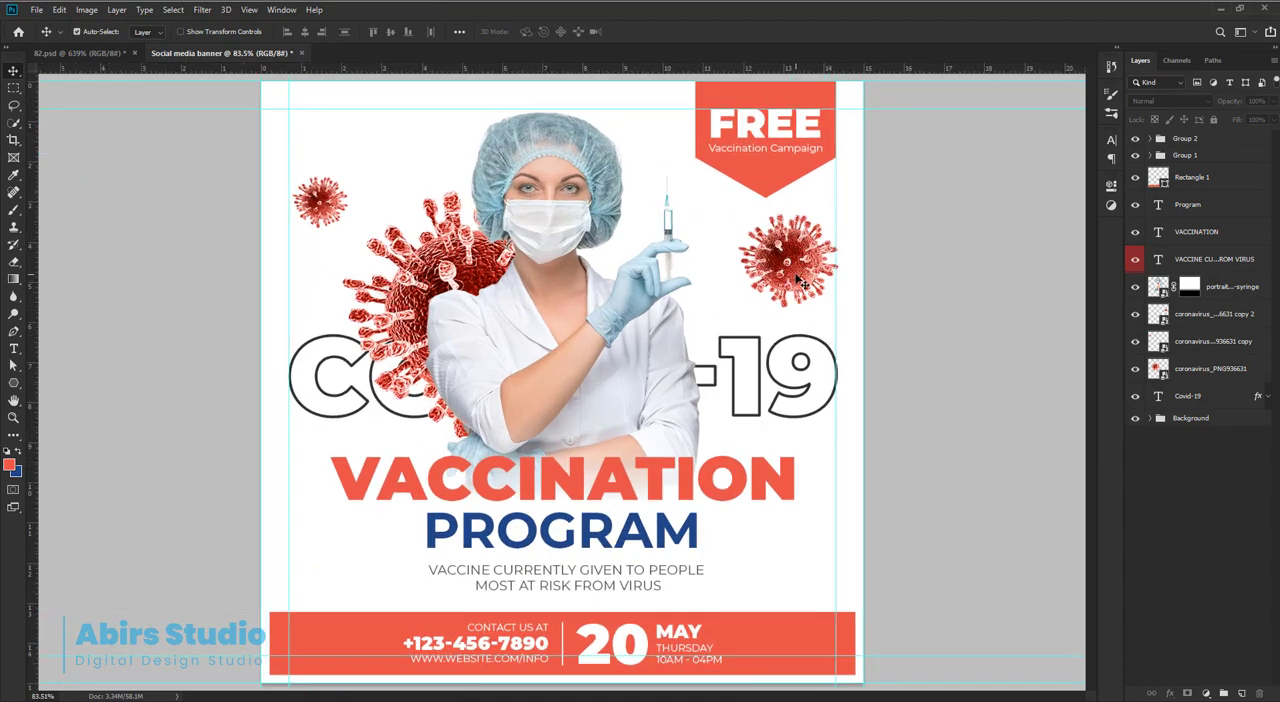
{"action": "left_click_drag", "start_coordinate": [797, 278], "coordinate": [798, 284]}
{"action": "left_click", "coordinate": [906, 300]}
{"action": "mouse_move", "coordinate": [892, 365]}
{"action": "left_mouse_down"}
{"action": "mouse_move", "coordinate": [884, 356]}
{"action": "mouse_move", "coordinate": [891, 371]}
{"action": "left_mouse_up"}
{"action": "left_click_drag", "start_coordinate": [776, 476], "coordinate": [750, 482]}
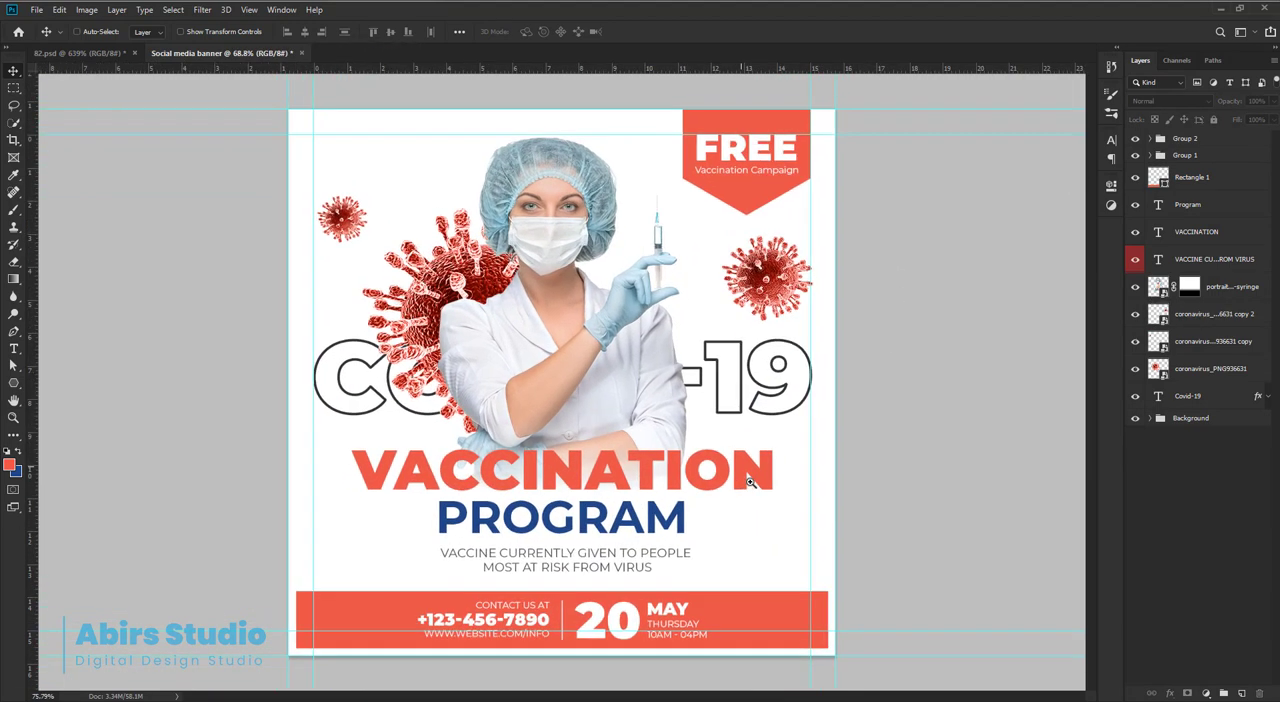
Hide the guides and add a new layer above the white background shape inside the Background group.
{"action": "key", "text": "ctrl+semicolon"}
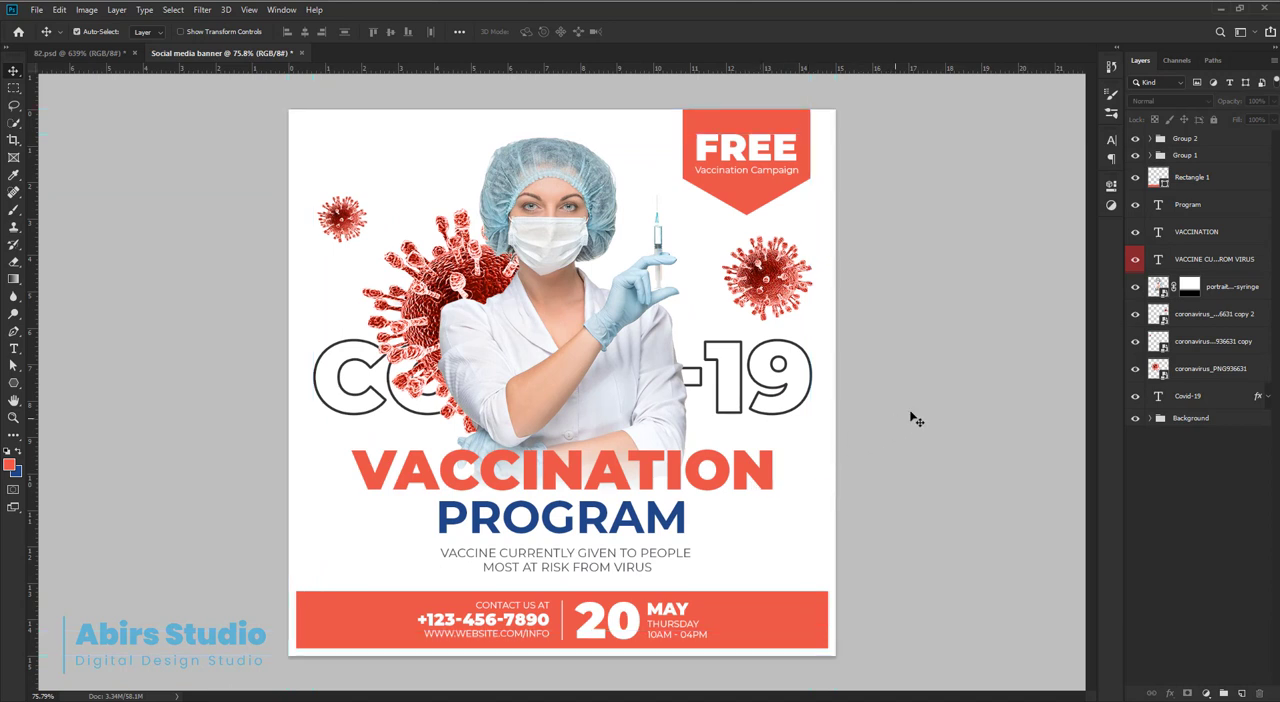
{"action": "left_click", "coordinate": [1213, 420]}
{"action": "left_click", "coordinate": [1150, 419]}
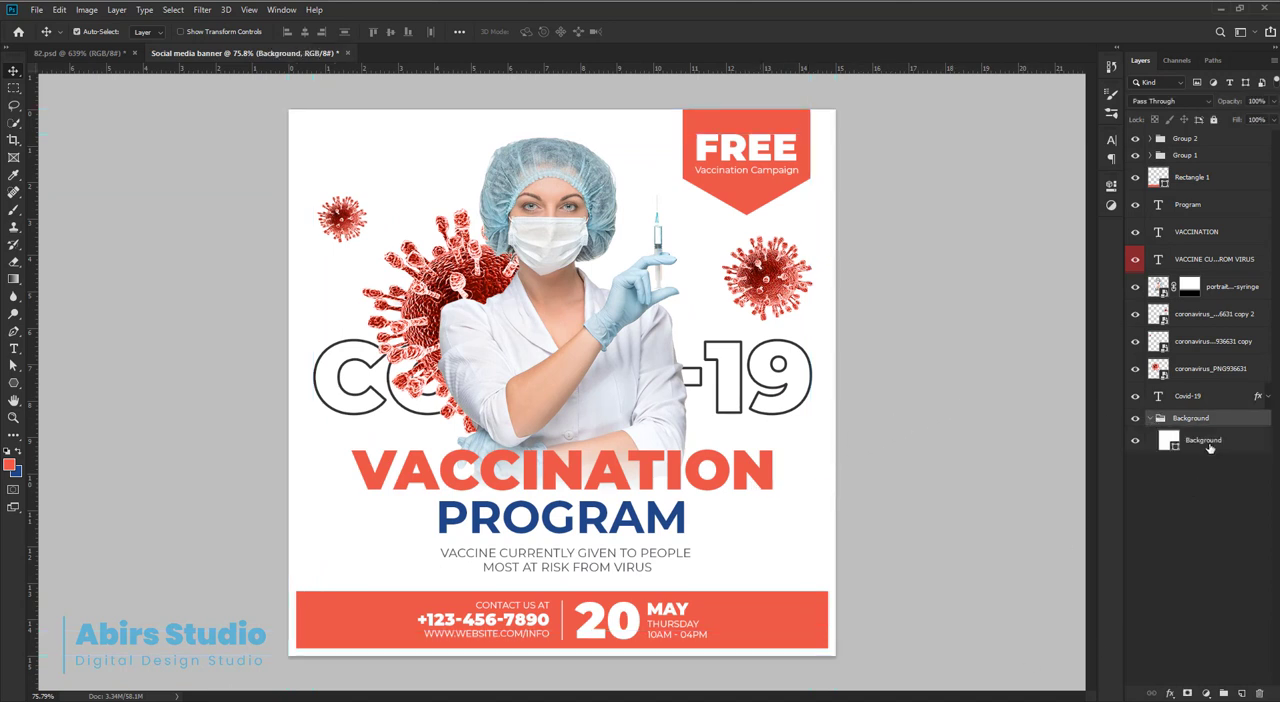
{"action": "left_click", "coordinate": [1216, 443]}
{"action": "key", "text": "ctrl+shift+n"}
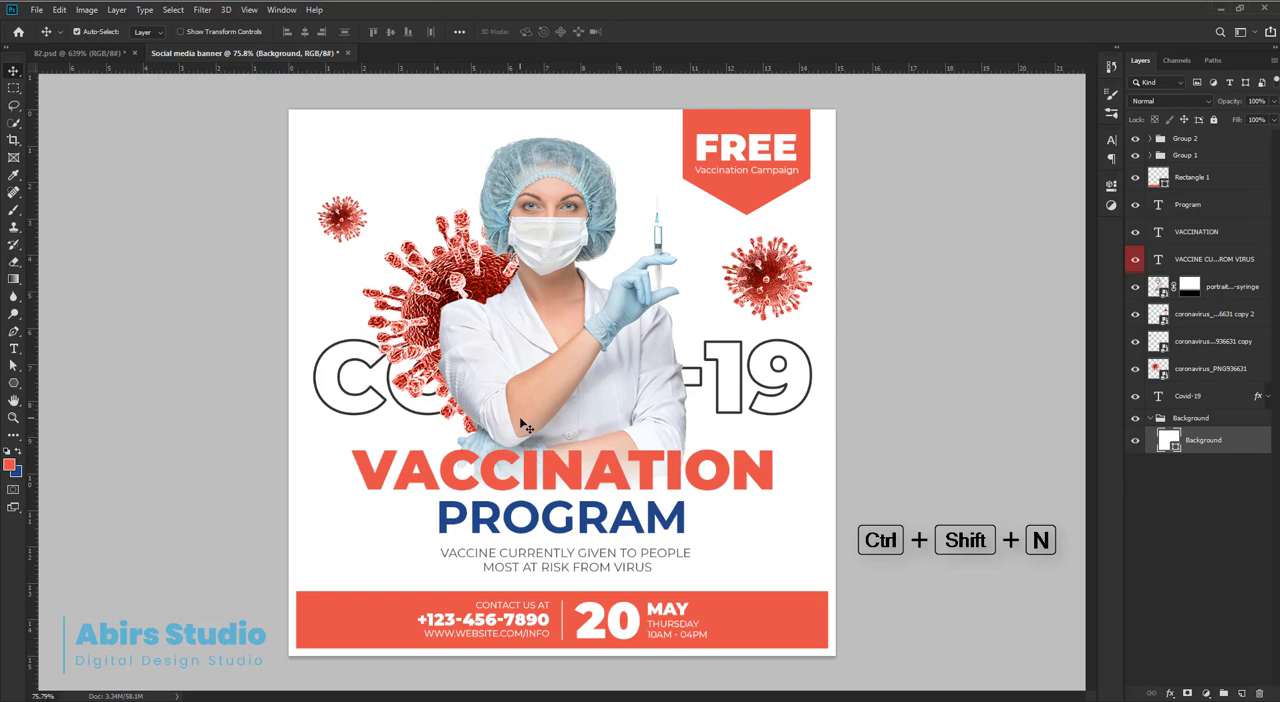
{"action": "key", "text": "Return"}
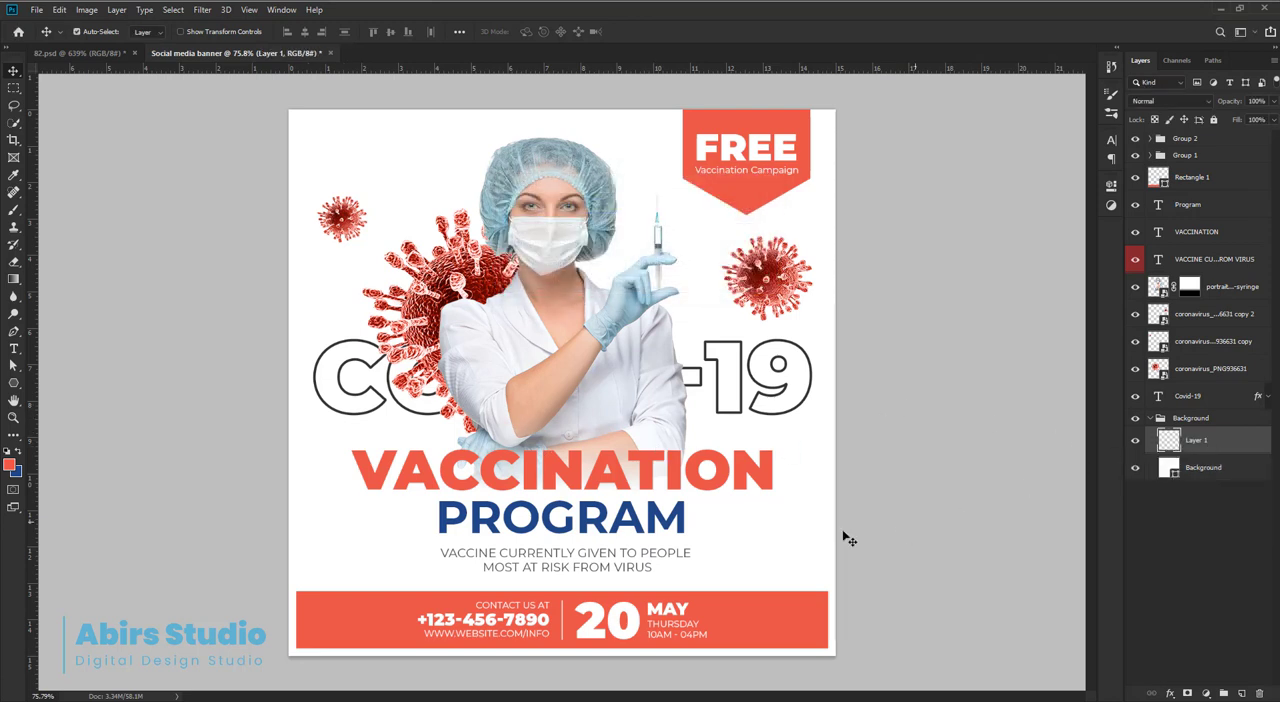
Choose the second brush of the Free Snow Photoshop Brushes 2 set, at 2500 px, for painting.
{"action": "key", "text": "b"}
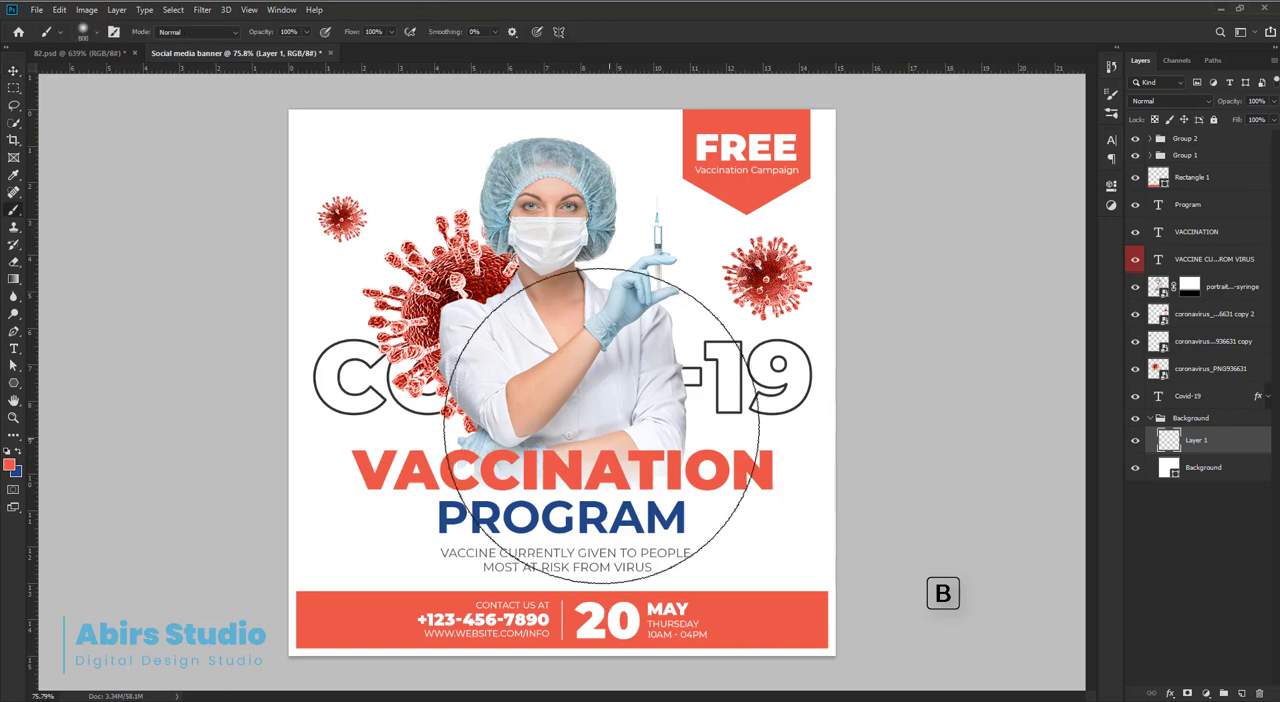
{"action": "right_click", "coordinate": [528, 285]}
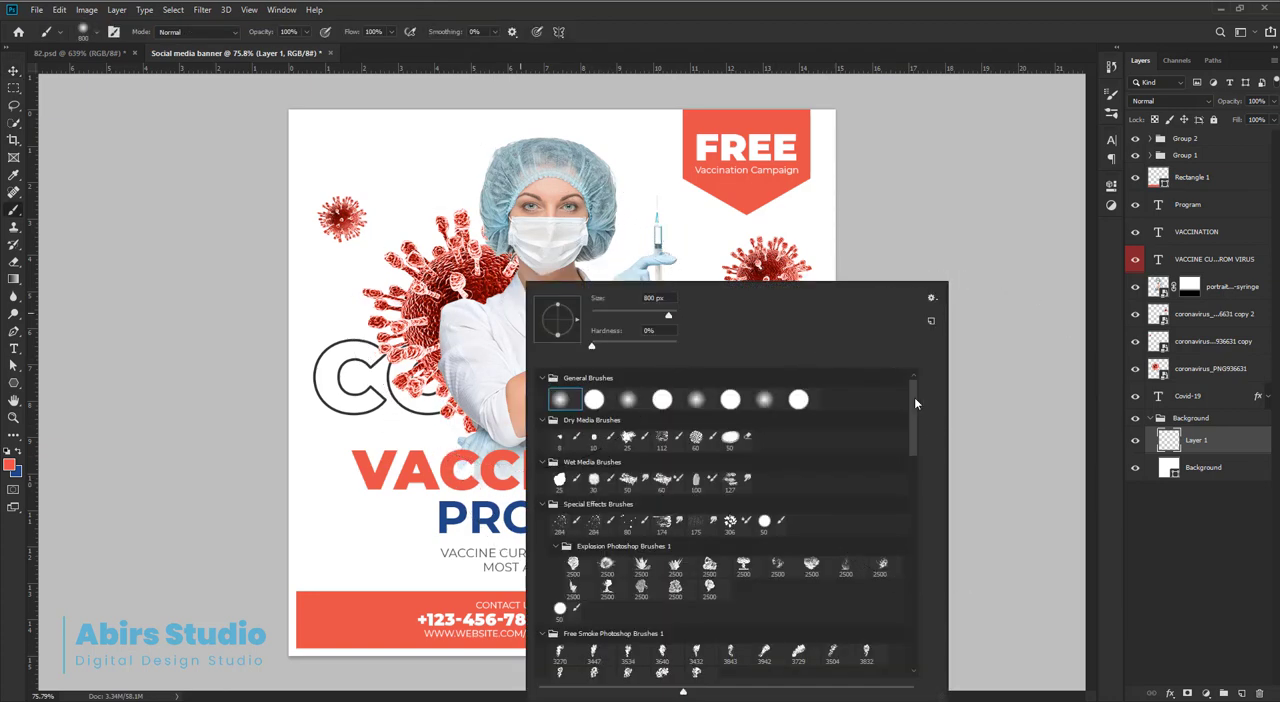
{"action": "left_click_drag", "start_coordinate": [914, 397], "coordinate": [914, 667]}
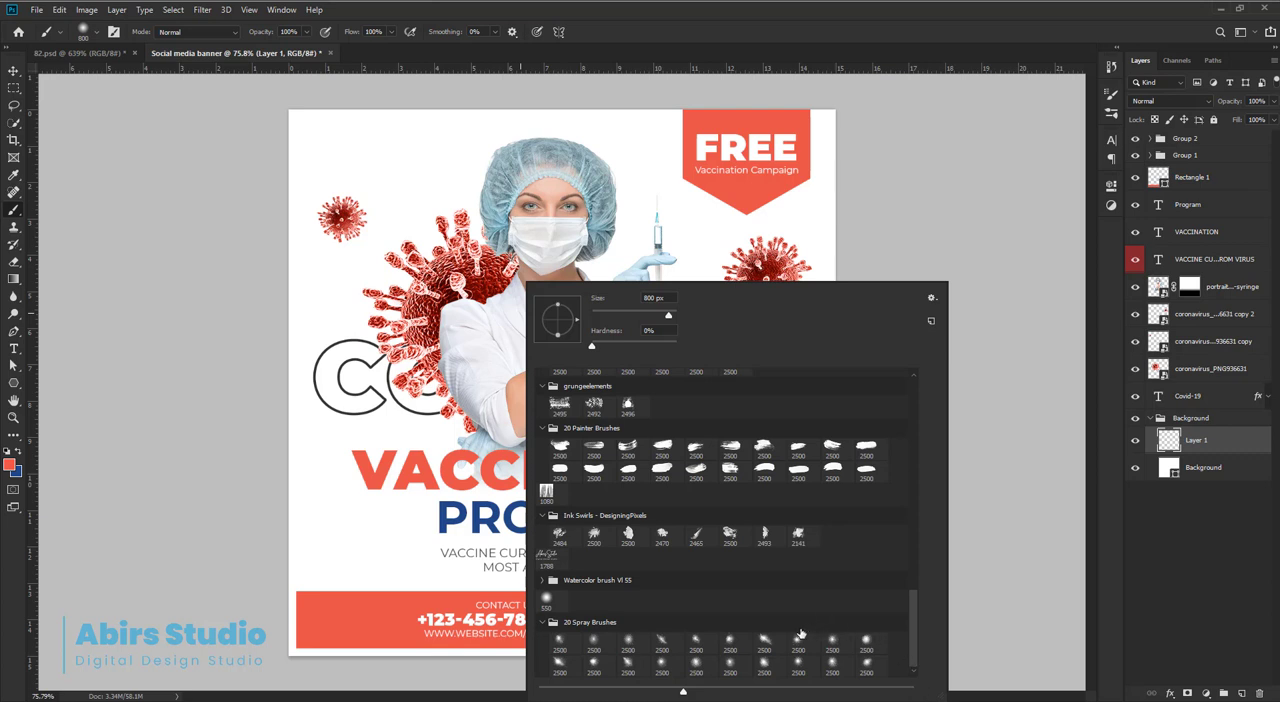
{"action": "left_click_drag", "start_coordinate": [914, 628], "coordinate": [916, 586]}
{"action": "scroll", "coordinate": [916, 586], "scroll_direction": "up", "scroll_amount": 1}
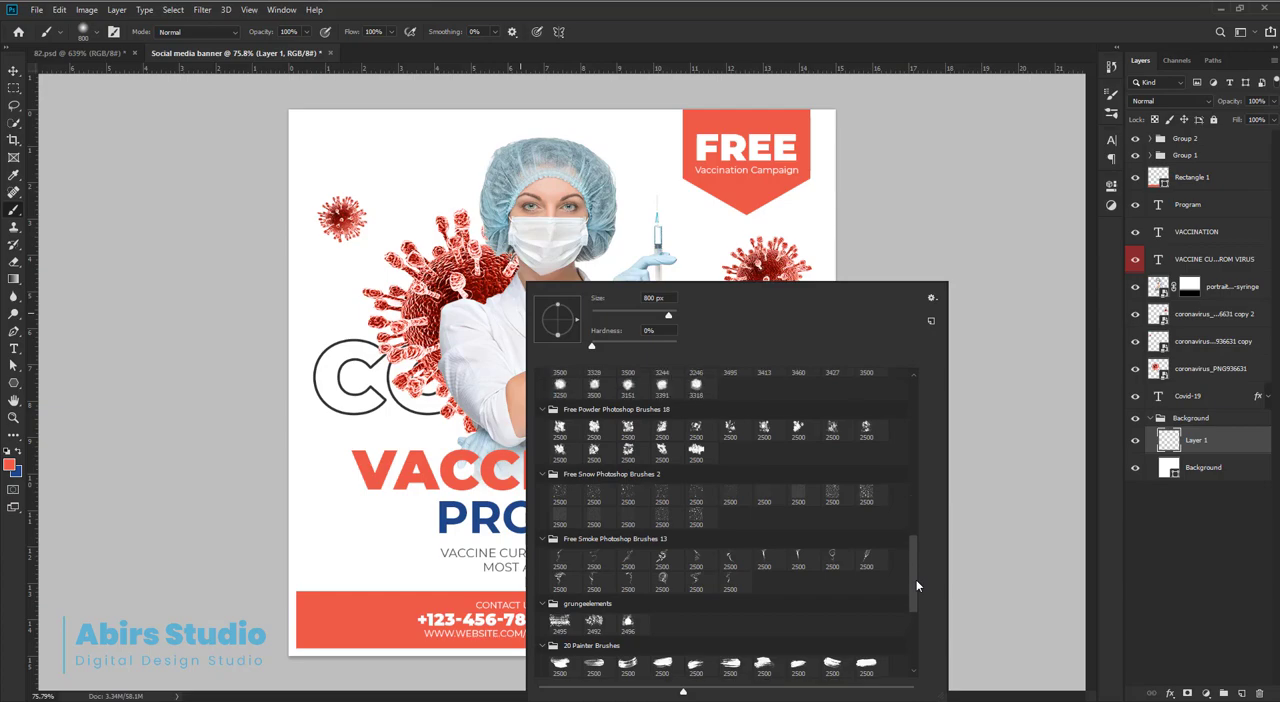
{"action": "left_click", "coordinate": [596, 495]}
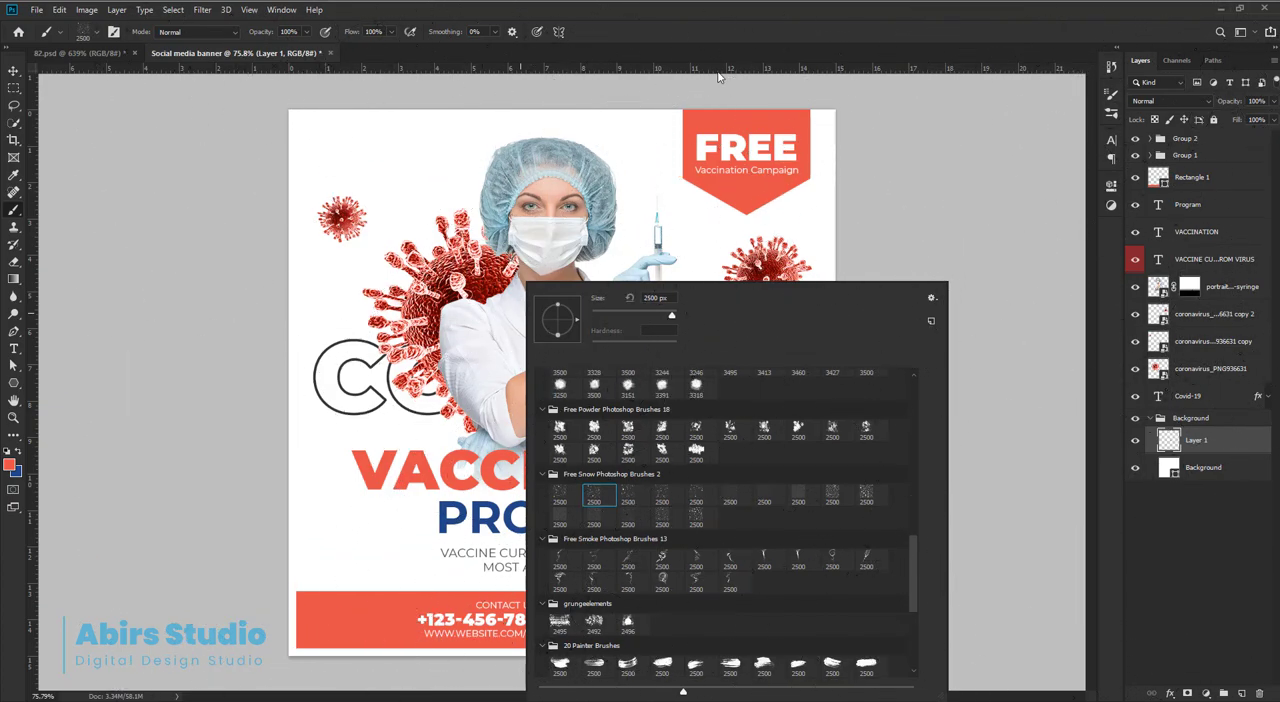
{"action": "left_click", "coordinate": [731, 41]}
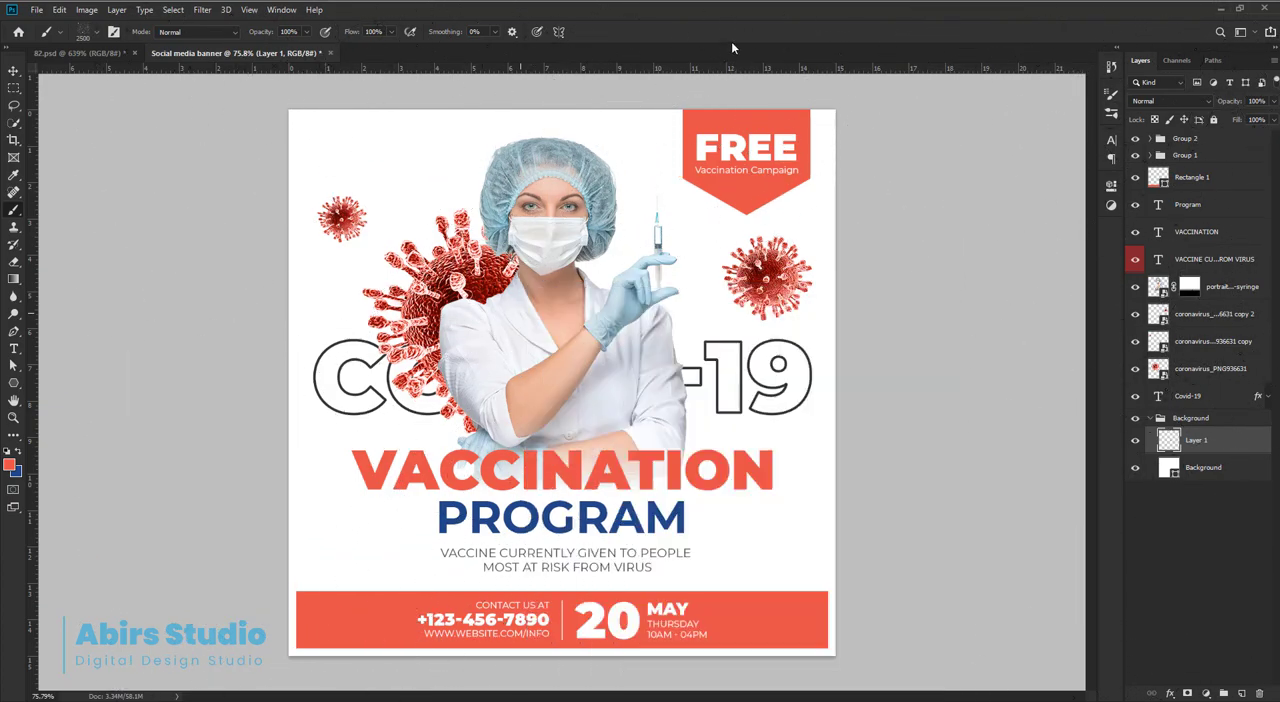
Try stamping the snow texture on the new layer in light grey with 10% black (e6e7e8).
{"action": "left_click", "coordinate": [9, 466]}
{"action": "left_click_drag", "start_coordinate": [771, 287], "coordinate": [687, 185]}
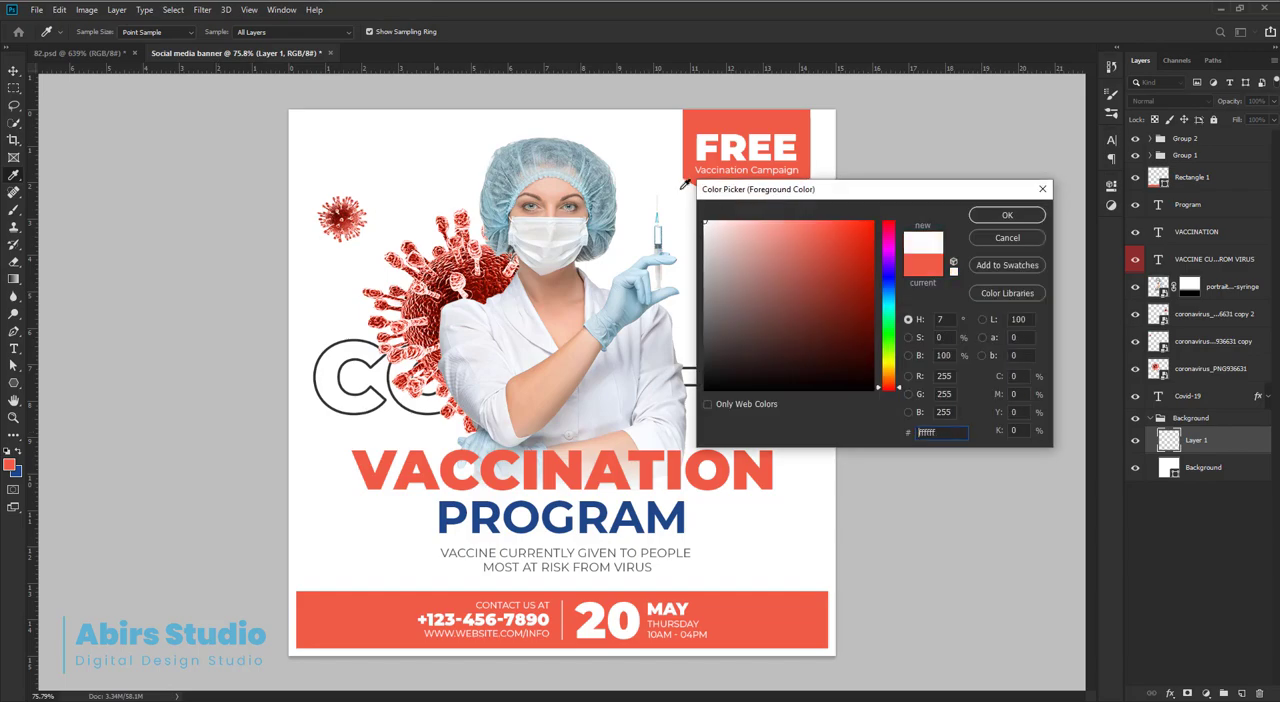
{"action": "type", "text": "10"}
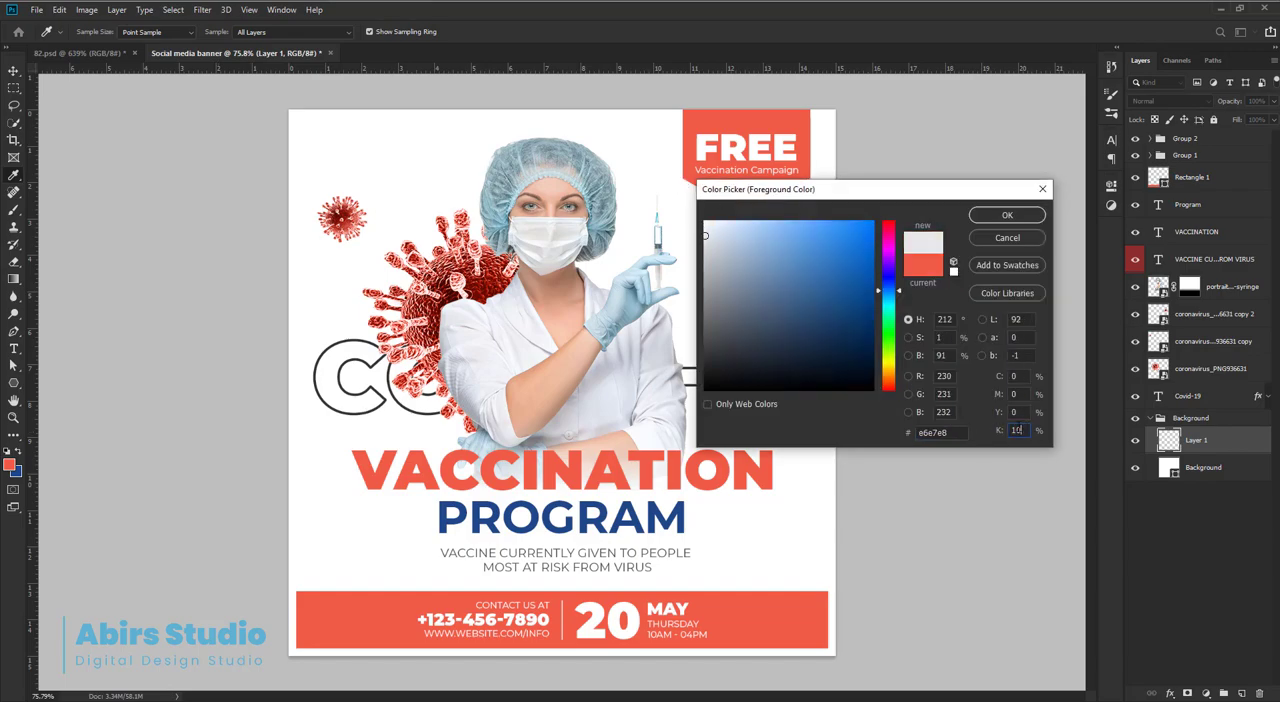
{"action": "left_click", "coordinate": [1007, 215]}
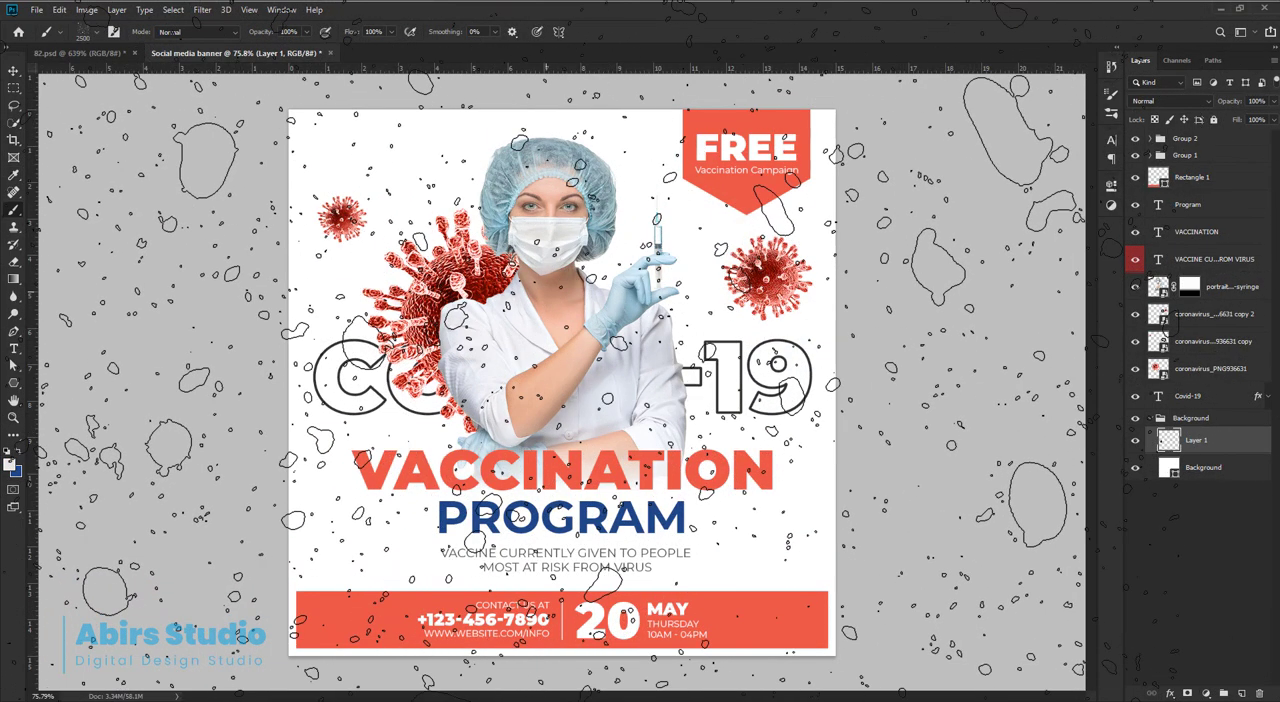
{"action": "left_click", "coordinate": [546, 380]}
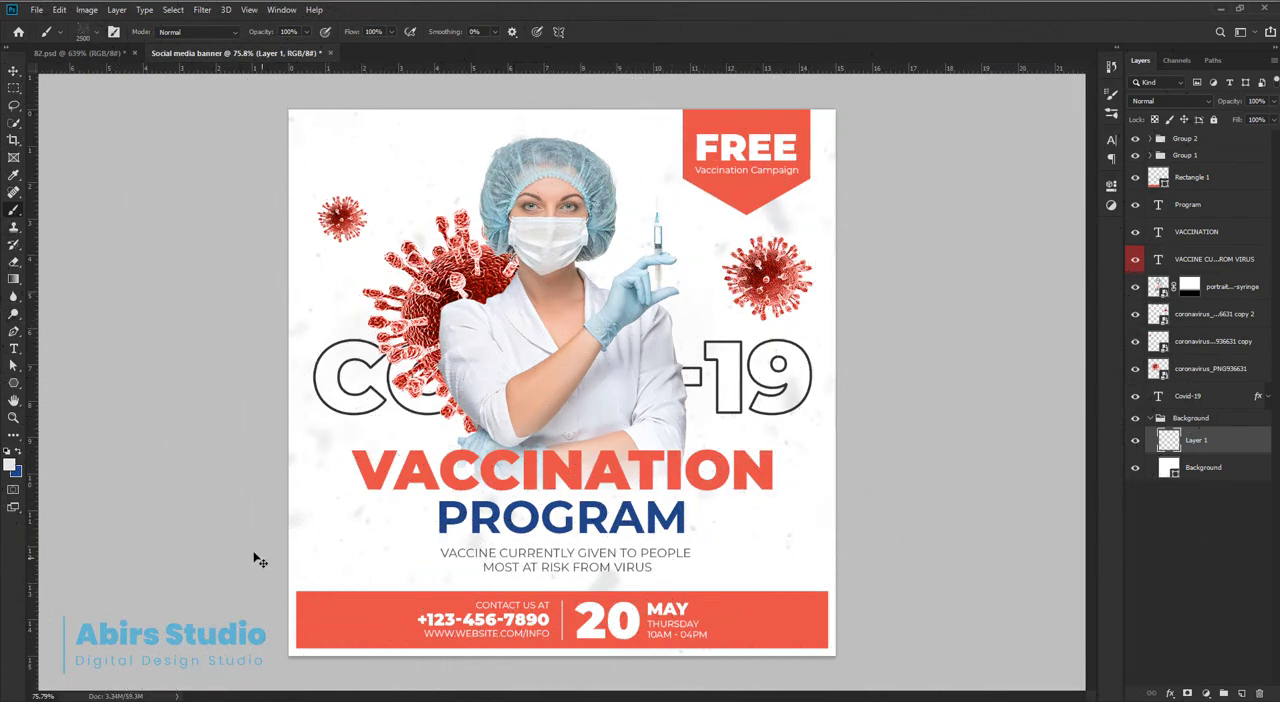
{"action": "key", "text": "ctrl+z"}
Try stamping the 2500 px snow texture in a darker grey with 20% black (d1d3d4).
{"action": "left_click", "coordinate": [9, 466]}
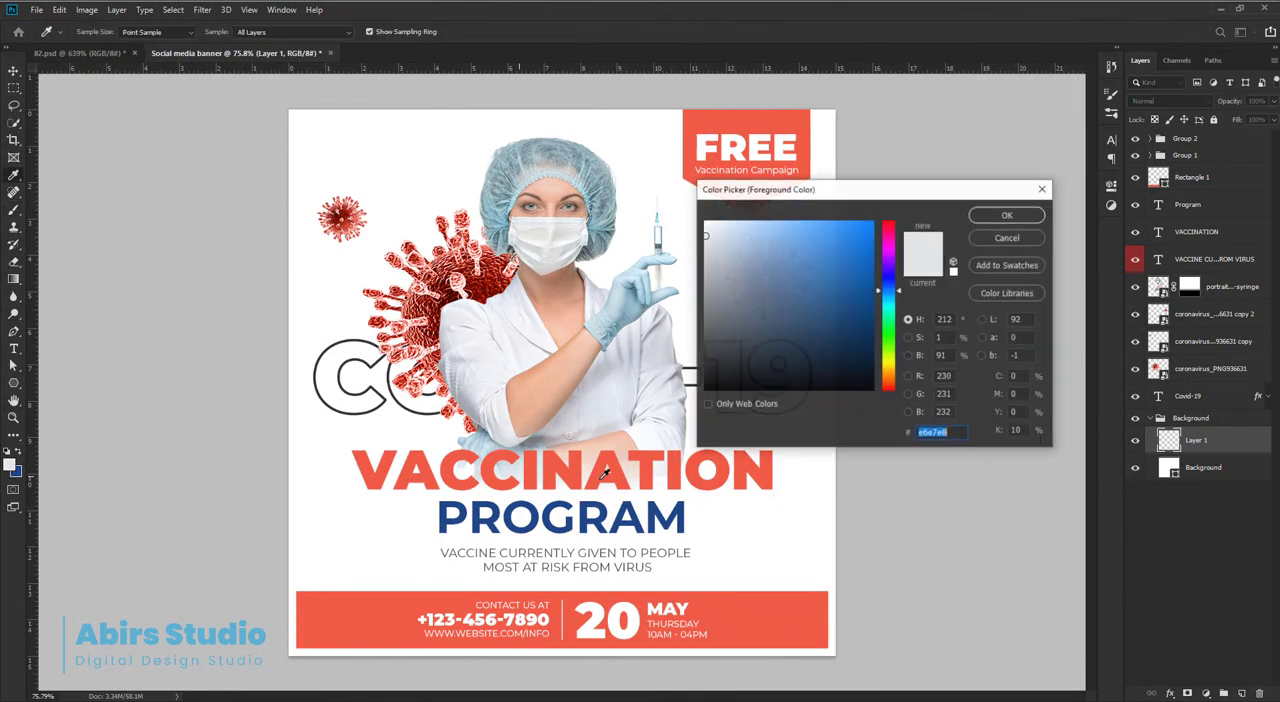
{"action": "left_click", "coordinate": [1016, 430]}
{"action": "type", "text": "2"}
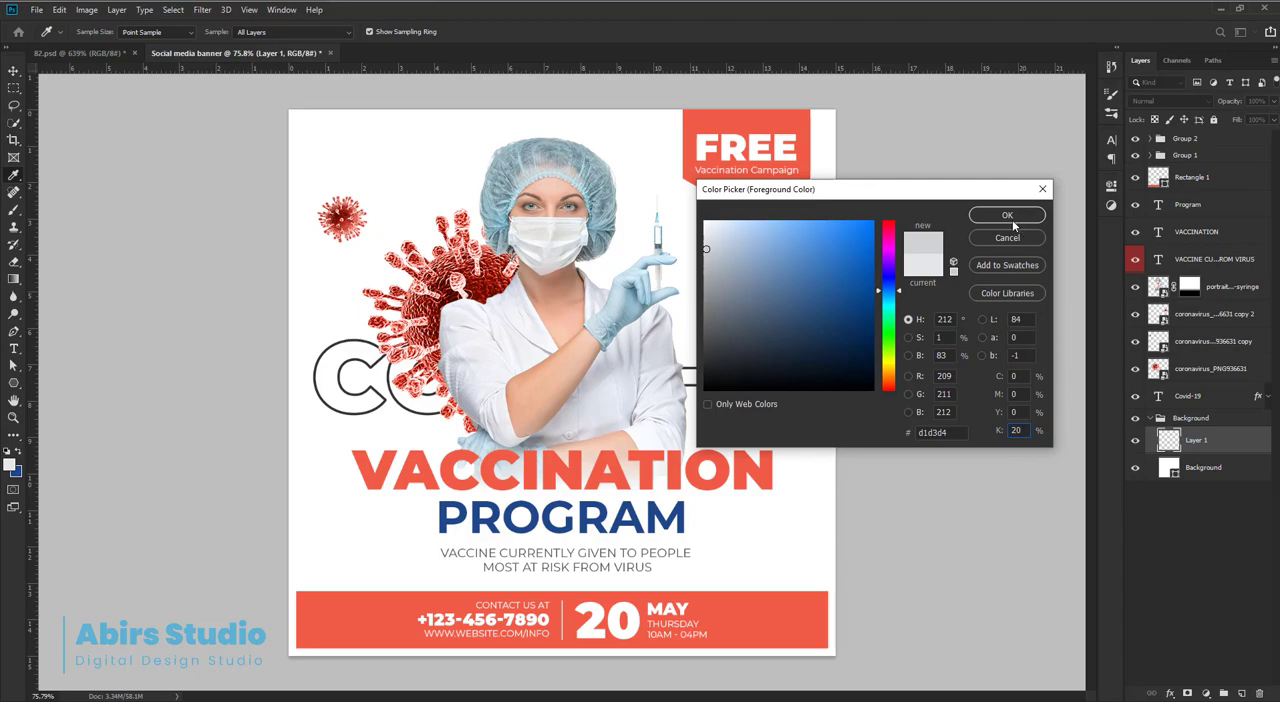
{"action": "left_click", "coordinate": [1008, 216]}
{"action": "left_click", "coordinate": [493, 346]}
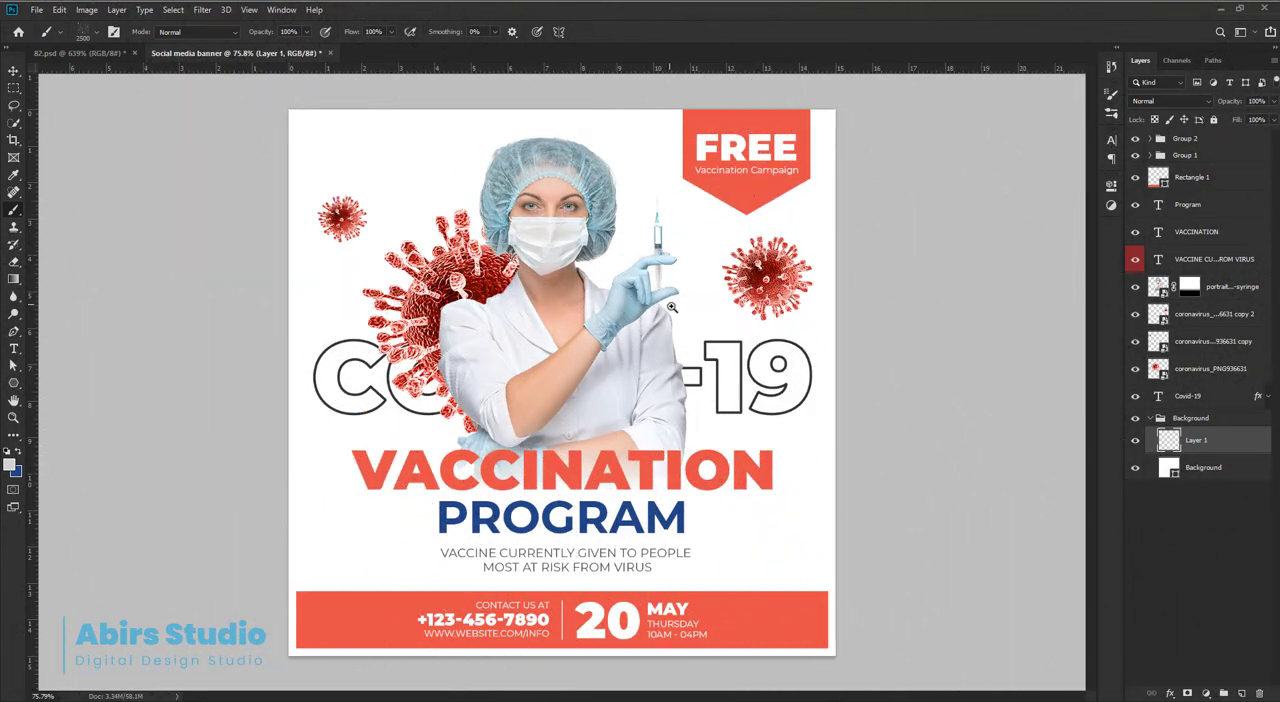
Reduce the snow brush to 1700 px and try one stamp over the whole banner.
{"action": "scroll", "coordinate": [642, 286], "scroll_direction": "down", "scroll_amount": 3}
{"action": "key", "text": "bracketleft"}
{"action": "key", "text": "bracketleft"}
{"action": "key", "text": "bracketleft"}
{"action": "key", "text": "bracketleft"}
{"action": "key", "text": "bracketleft"}
{"action": "key", "text": "bracketleft"}
{"action": "key", "text": "bracketleft"}
{"action": "key", "text": "bracketleft"}
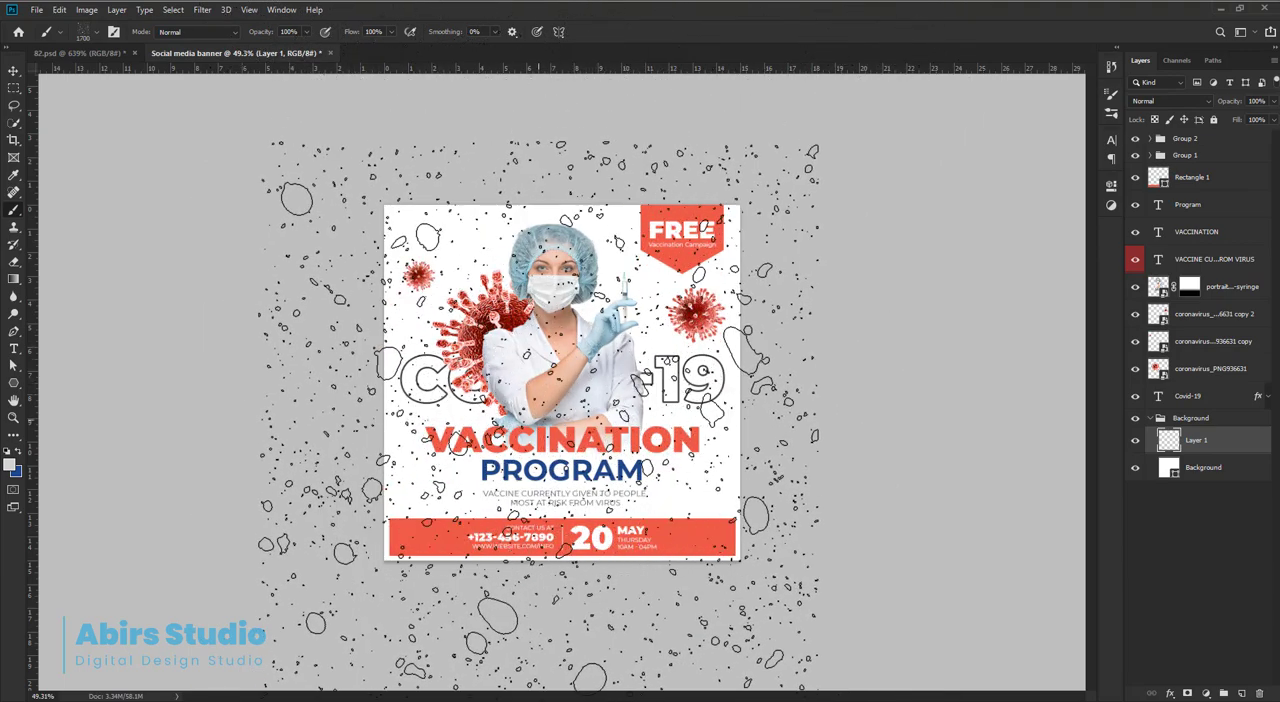
{"action": "left_click", "coordinate": [540, 443]}
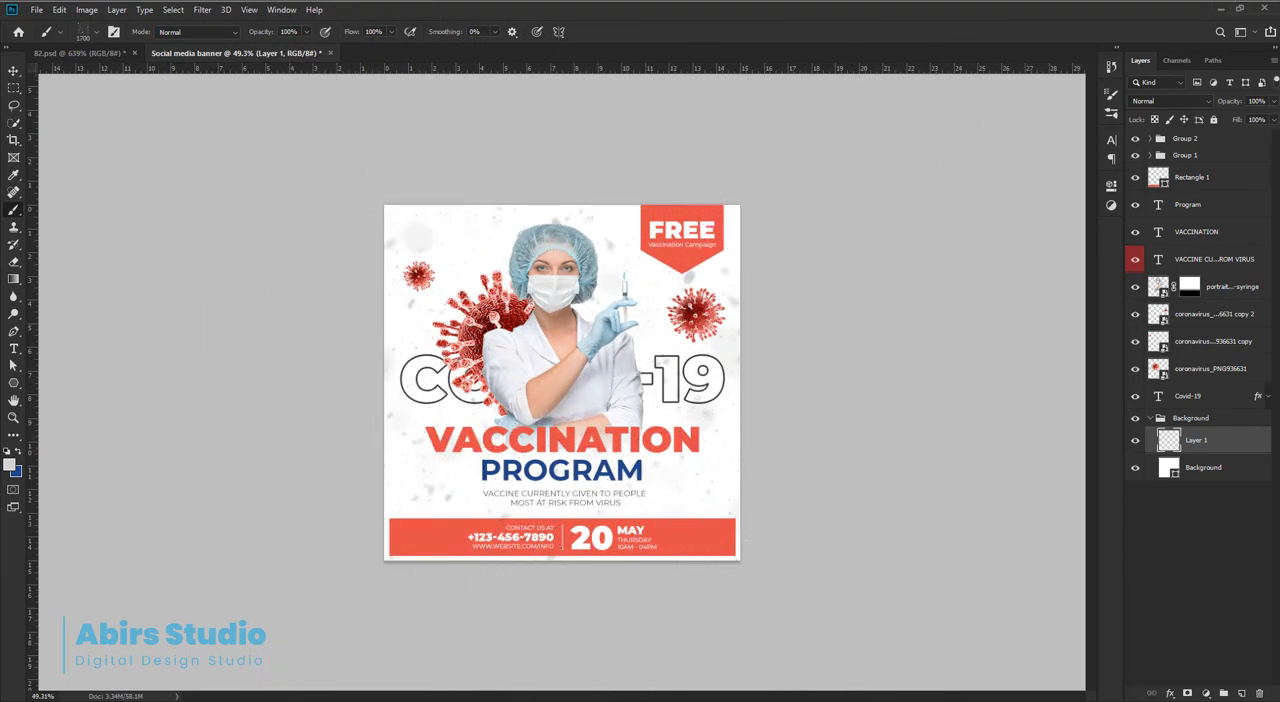
{"action": "scroll", "coordinate": [757, 436], "scroll_direction": "up", "scroll_amount": 3}
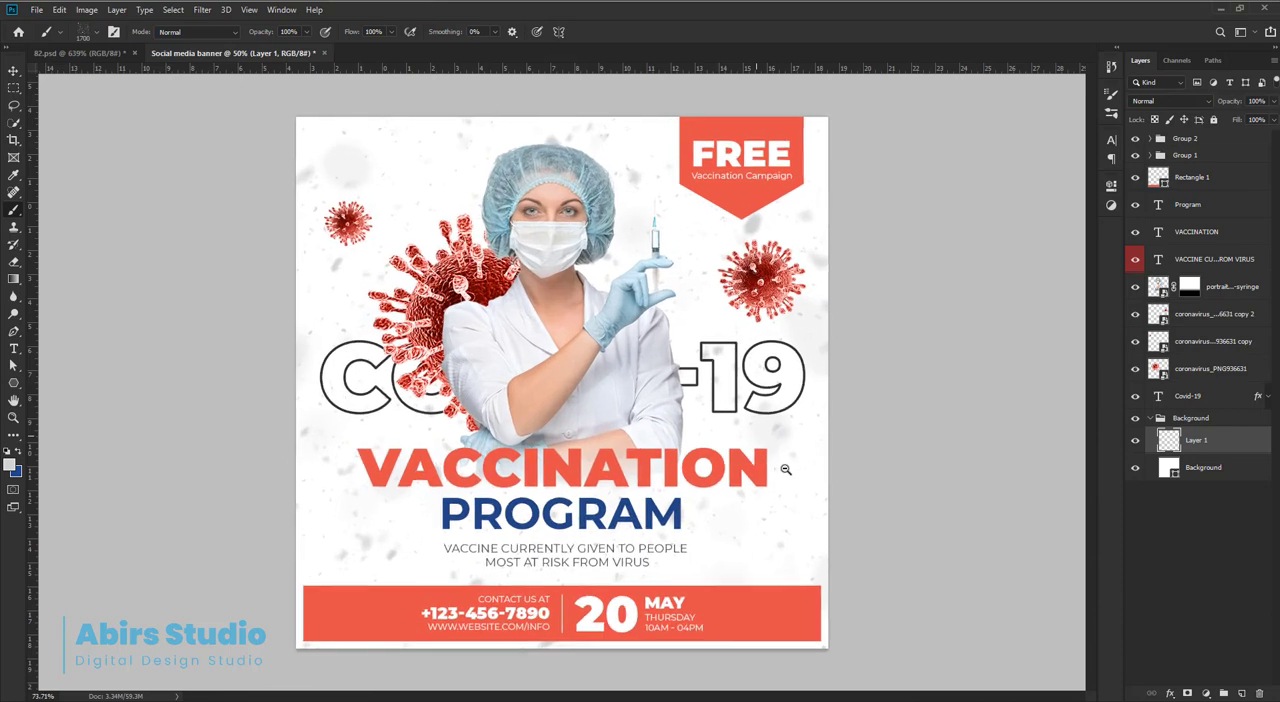
{"action": "key", "text": "ctrl+plus"}
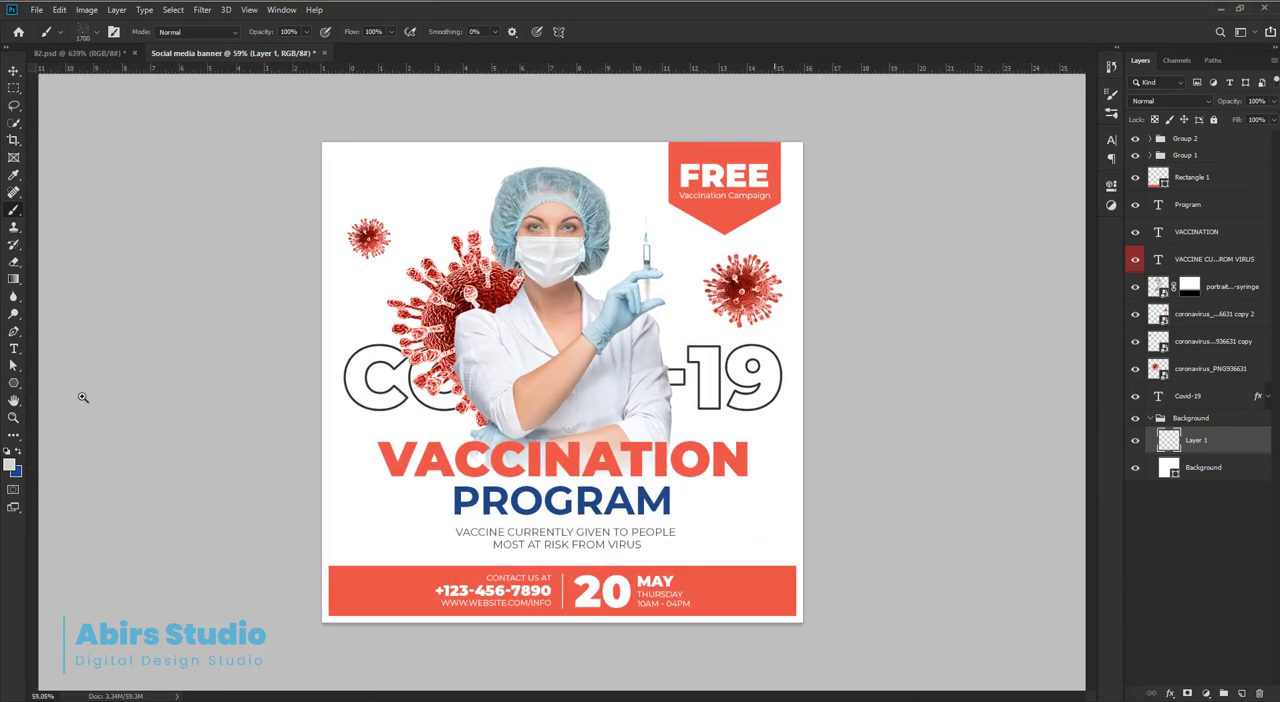
Set the foreground colour to a lighter grey with 15% black.
{"action": "left_click", "coordinate": [10, 463]}
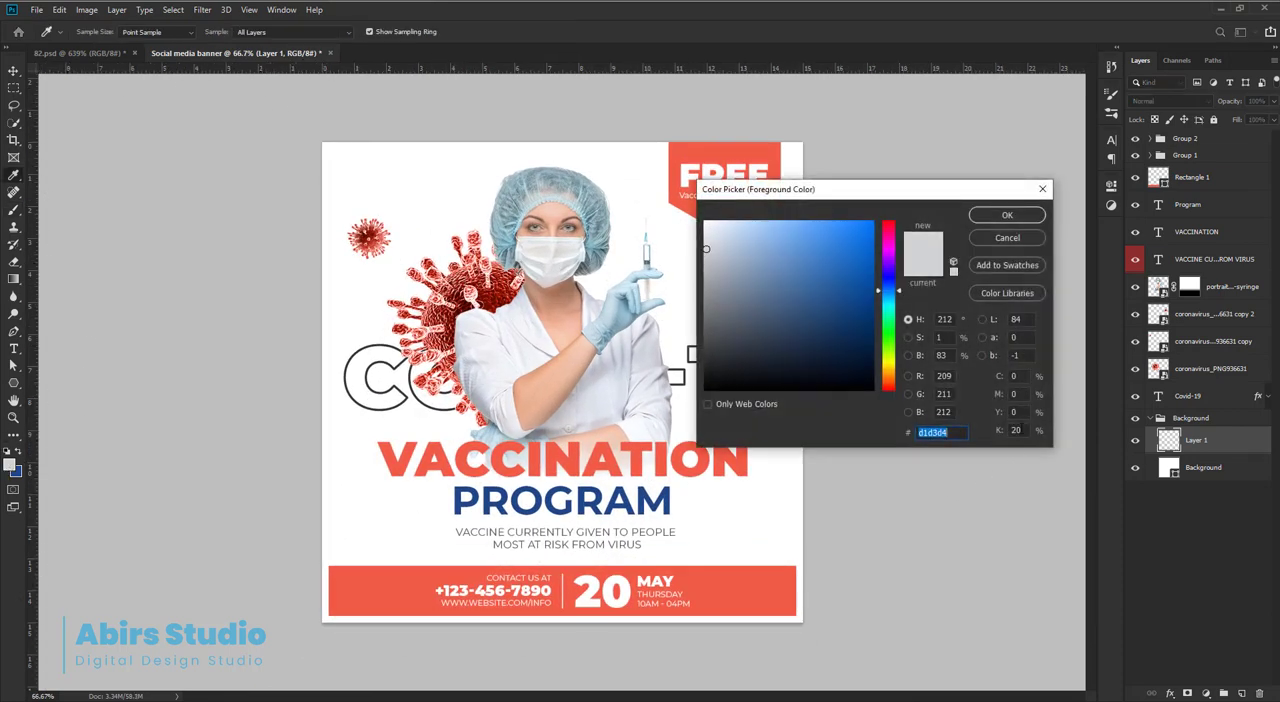
{"action": "double_click", "coordinate": [1016, 430]}
{"action": "type", "text": "15"}
{"action": "left_click", "coordinate": [1007, 214]}
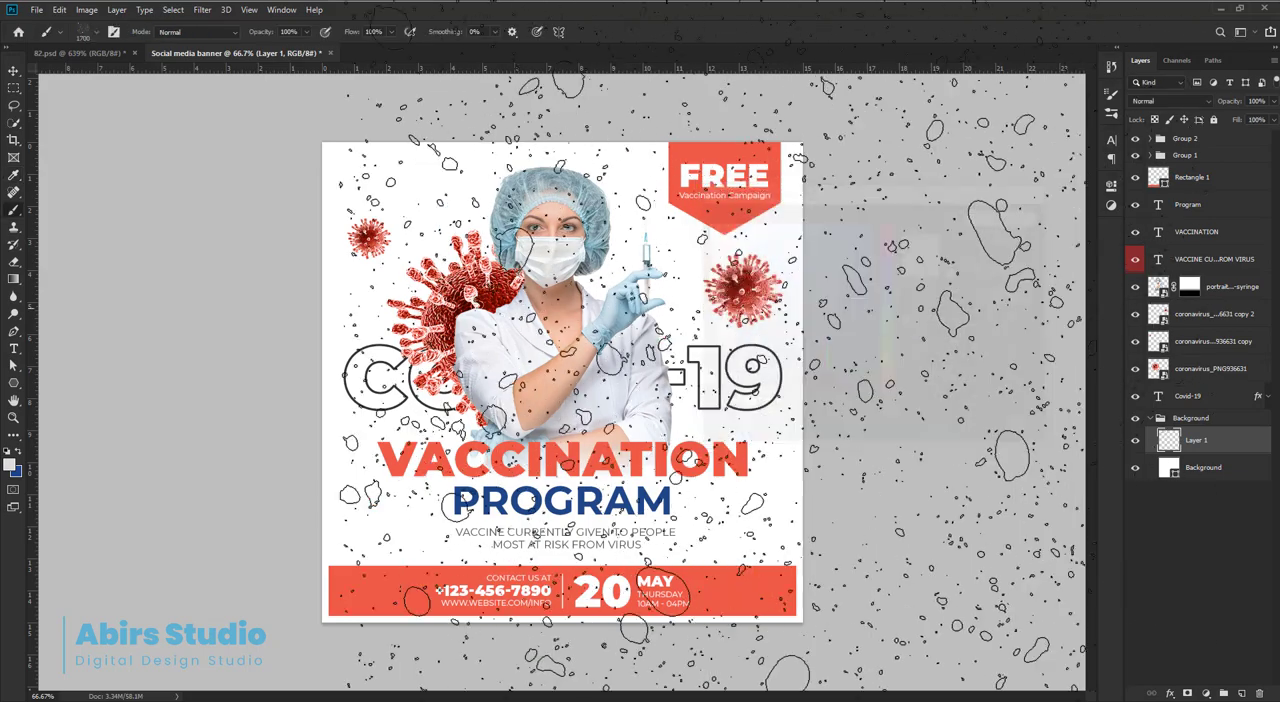
Try stamping the 1700 px snow texture across the banner in the lighter grey.
{"action": "scroll", "coordinate": [686, 388], "scroll_direction": "down", "scroll_amount": 2}
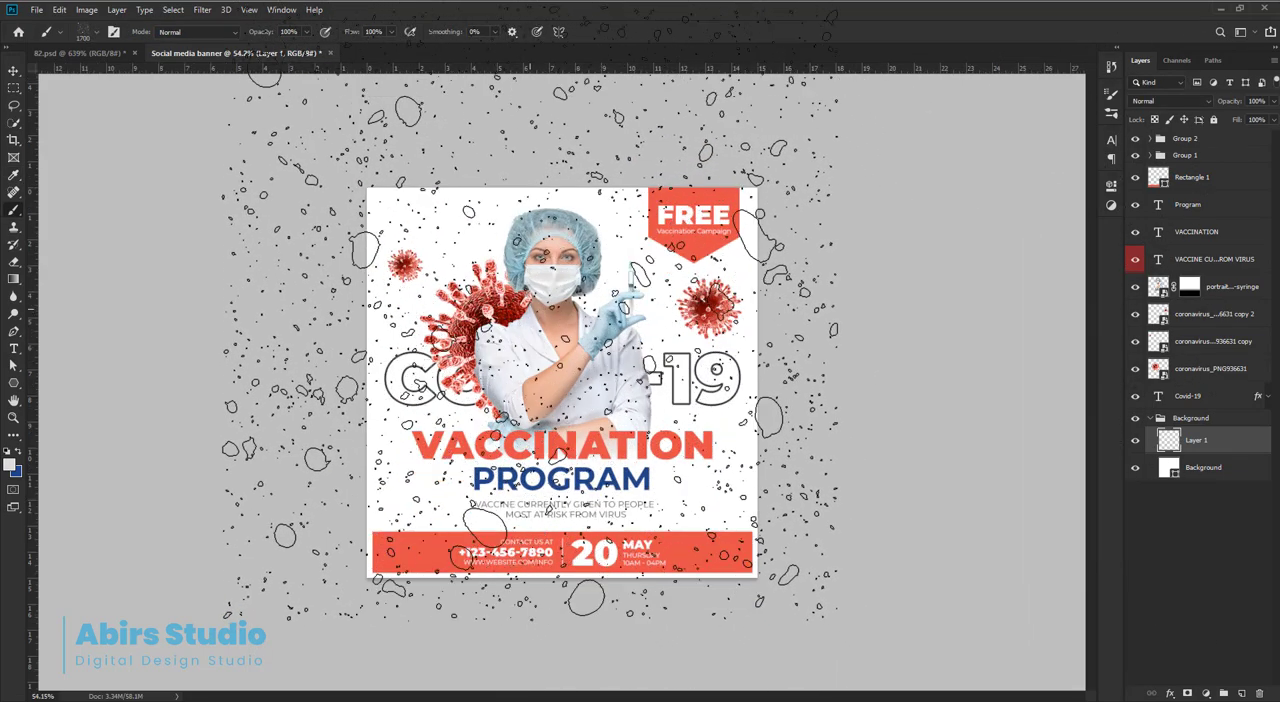
{"action": "left_click", "coordinate": [536, 358]}
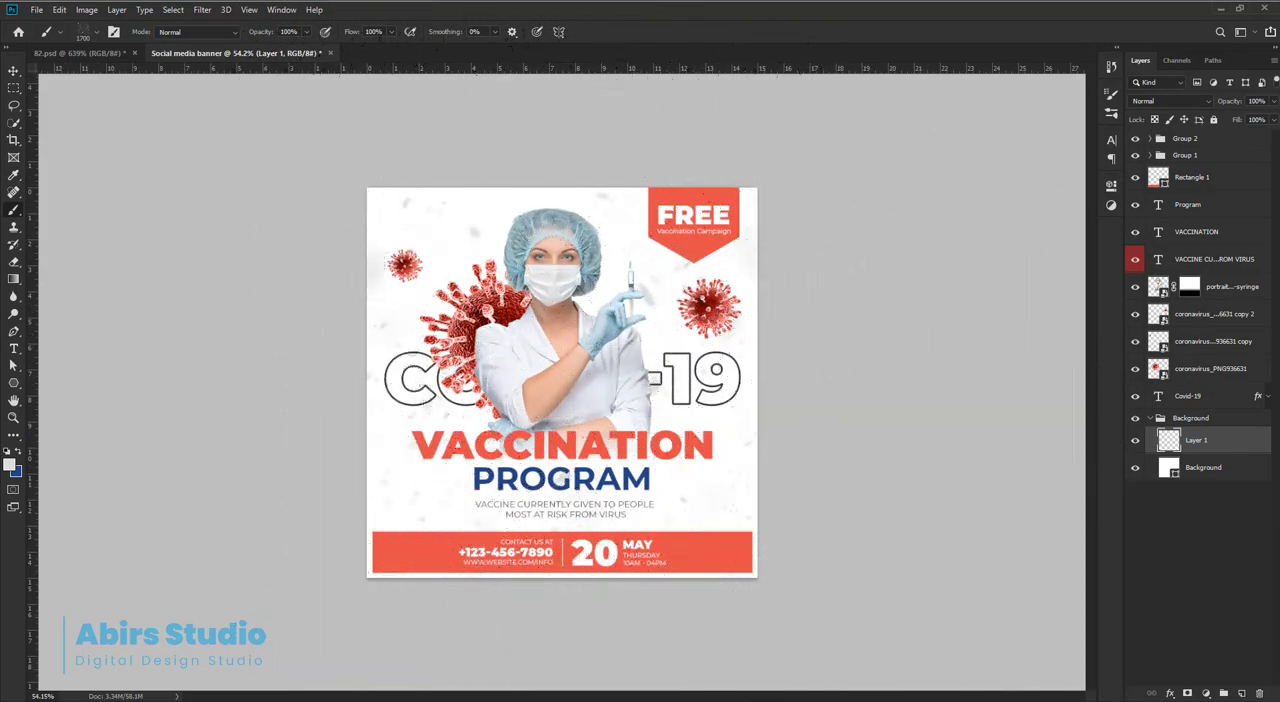
{"action": "left_click_drag", "start_coordinate": [767, 412], "coordinate": [793, 433]}
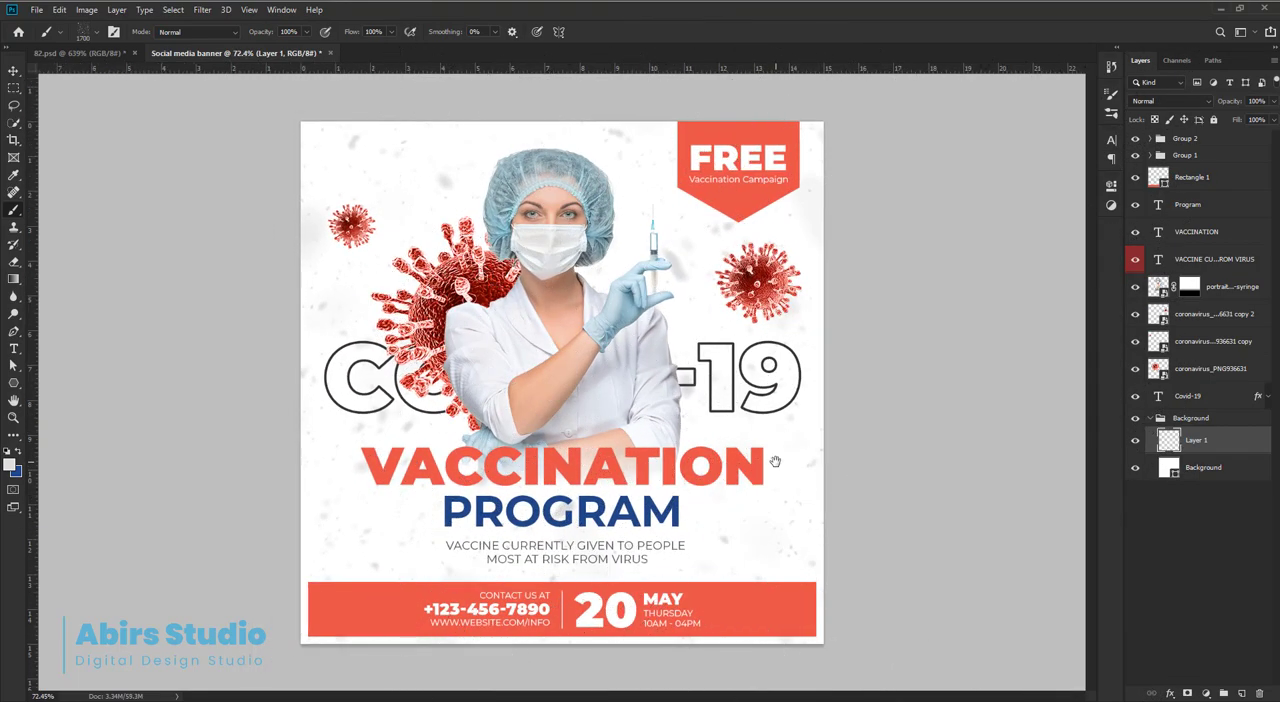
{"action": "left_click_drag", "start_coordinate": [698, 462], "coordinate": [681, 465]}
{"action": "key", "text": "ctrl+z"}
Shrink the snow brush to 1000 px and stamp the texture over the banner background.
{"action": "key", "text": "["}
{"action": "key", "text": "["}
{"action": "key", "text": "["}
{"action": "key", "text": "["}
{"action": "key", "text": "["}
{"action": "key", "text": "["}
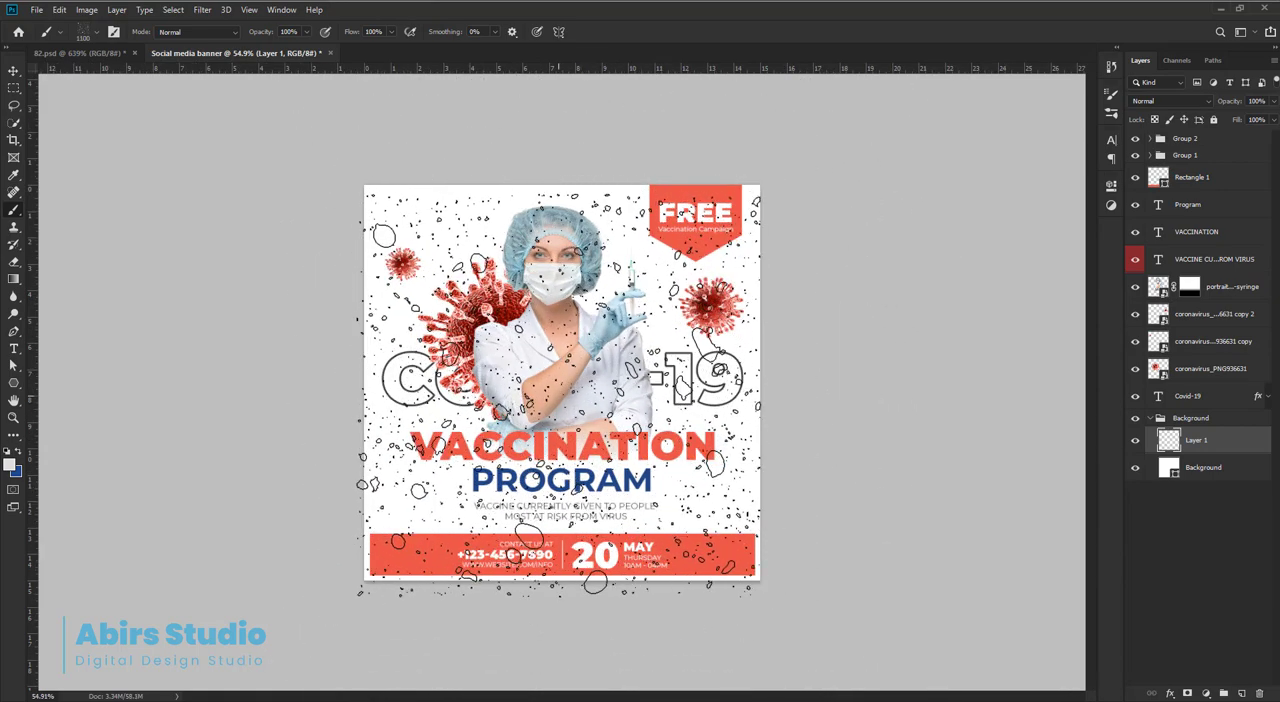
{"action": "key", "text": "bracketleft"}
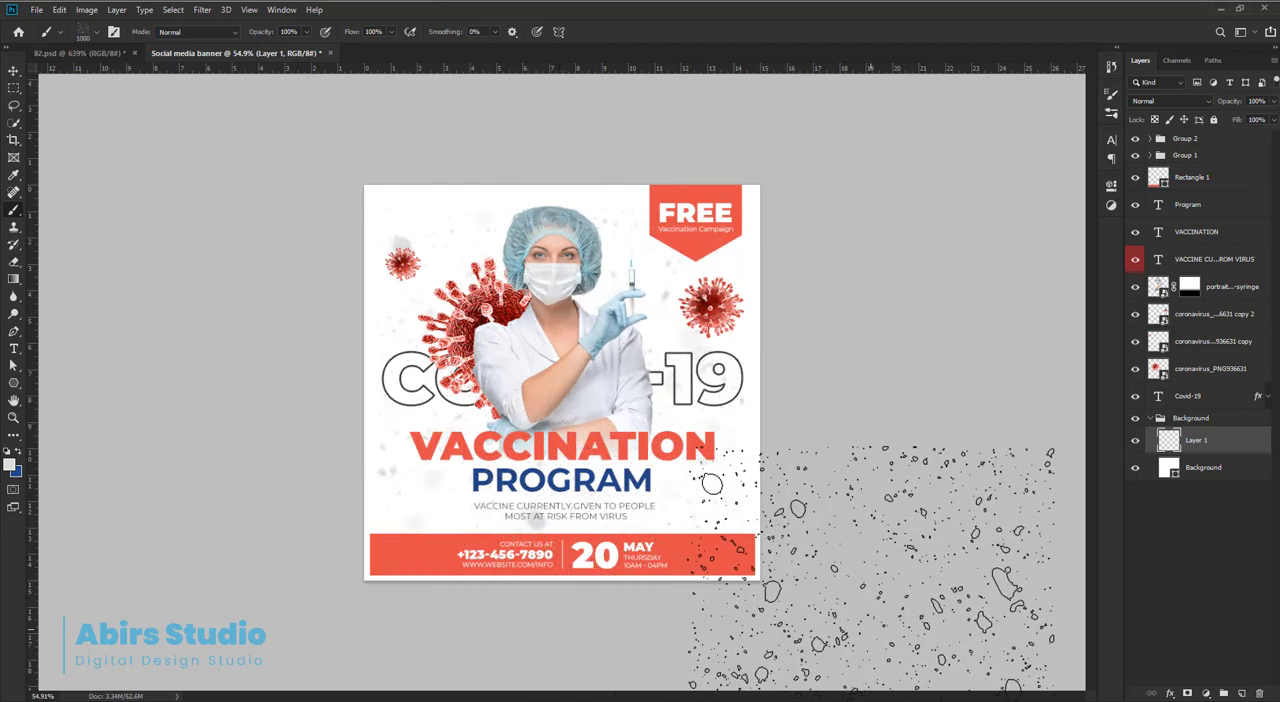
Stretch the snow texture layer to the full canvas, about 107.8% wide and 107.9% high.
{"action": "key", "text": "ctrl+t"}
{"action": "left_click_drag", "start_coordinate": [496, 362], "coordinate": [481, 340]}
{"action": "left_click_drag", "start_coordinate": [384, 208], "coordinate": [506, 400]}
{"action": "left_click_drag", "start_coordinate": [211, 219], "coordinate": [324, 306]}
{"action": "left_click_drag", "start_coordinate": [434, 405], "coordinate": [431, 391]}
{"action": "left_click_drag", "start_coordinate": [514, 408], "coordinate": [475, 356]}
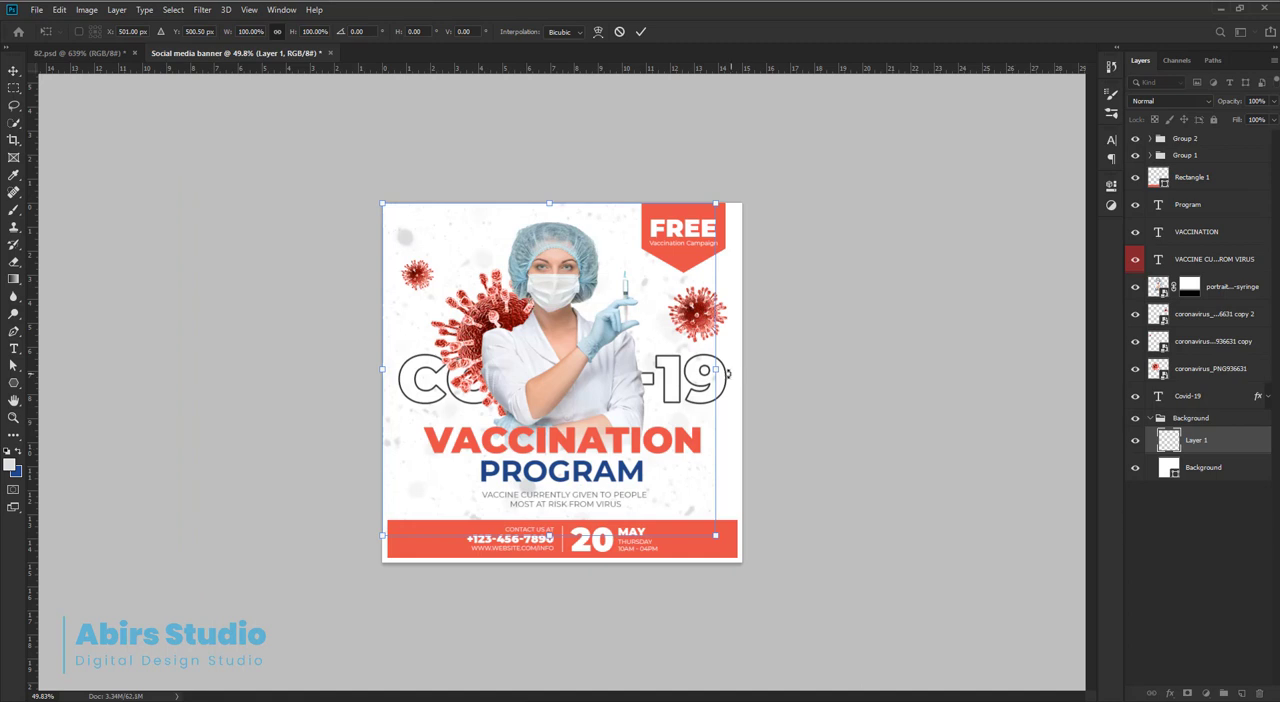
{"action": "left_click_drag", "start_coordinate": [728, 372], "coordinate": [754, 370]}
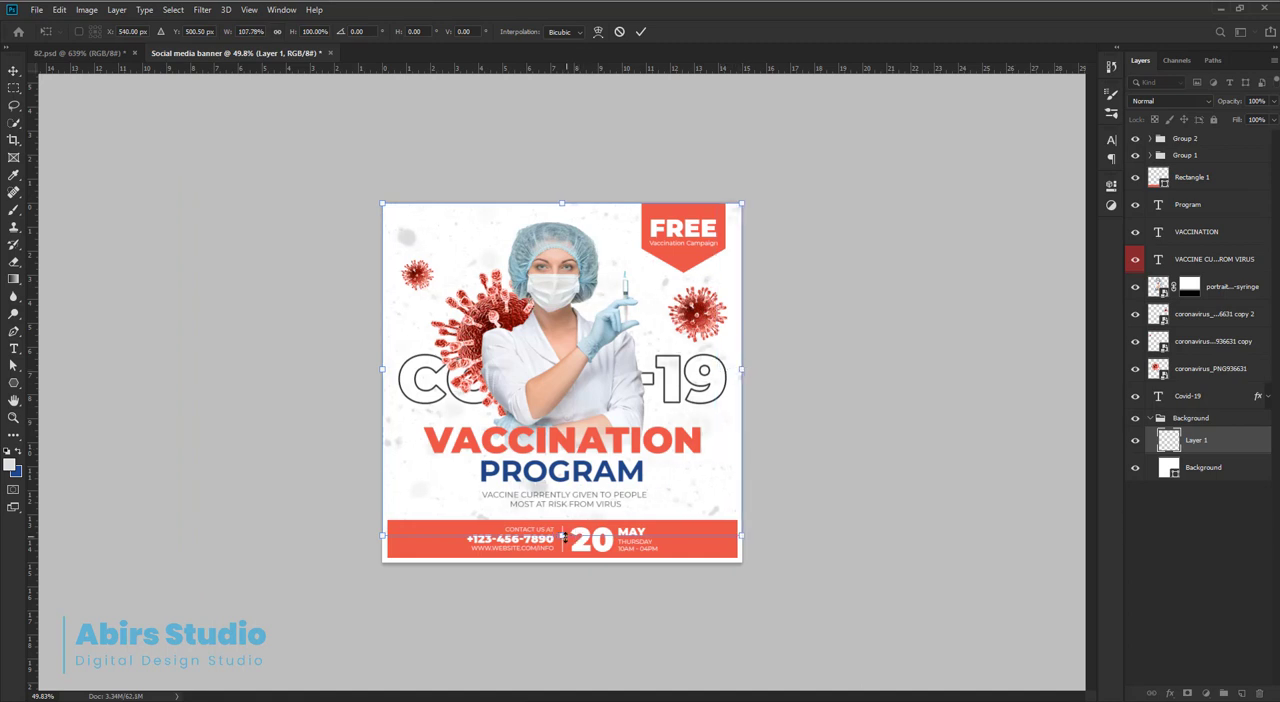
{"action": "left_click_drag", "start_coordinate": [563, 537], "coordinate": [561, 566]}
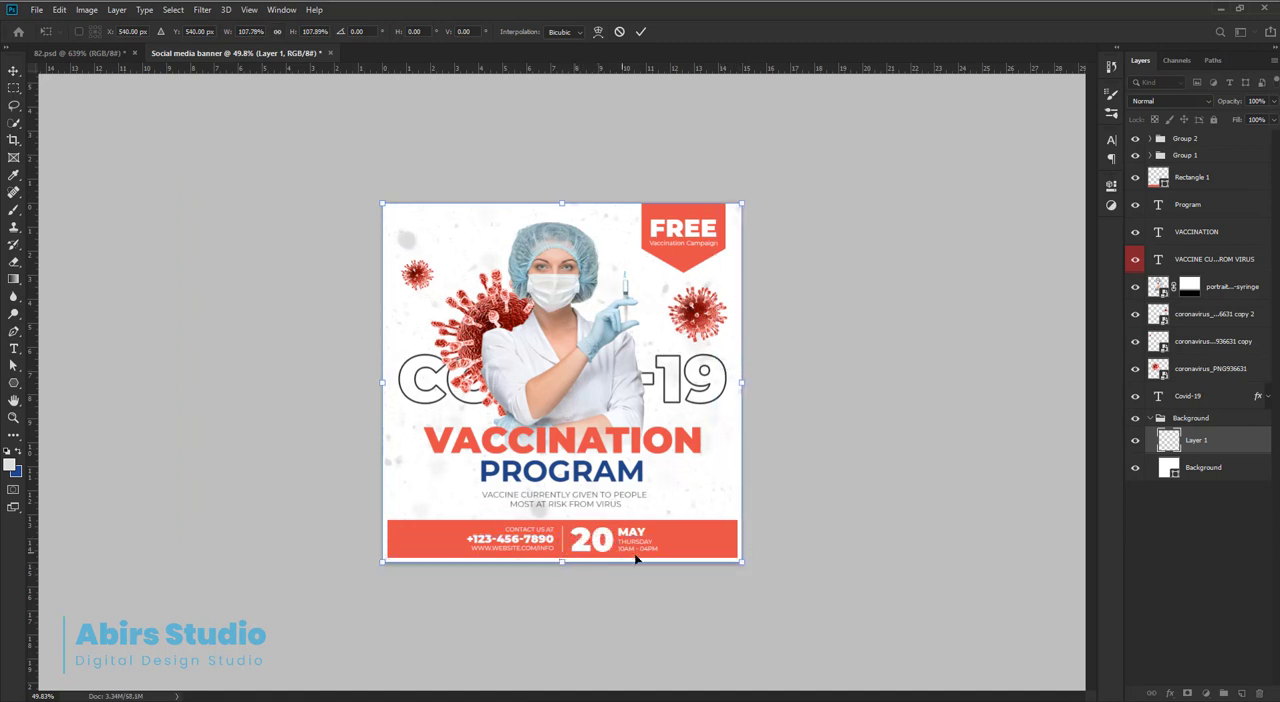
{"action": "key", "text": "Return"}
Set the blend mode of the red contact and date bar to Multiply.
{"action": "left_click", "coordinate": [713, 542]}
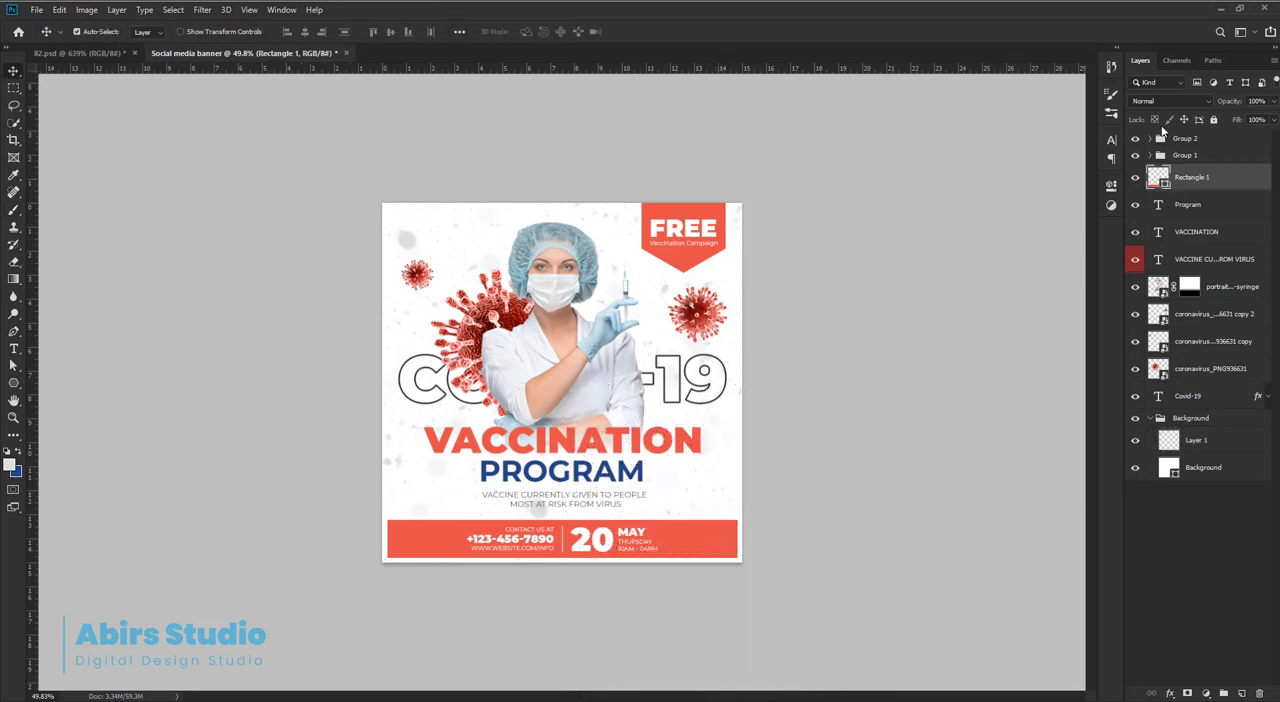
{"action": "left_click", "coordinate": [1166, 101]}
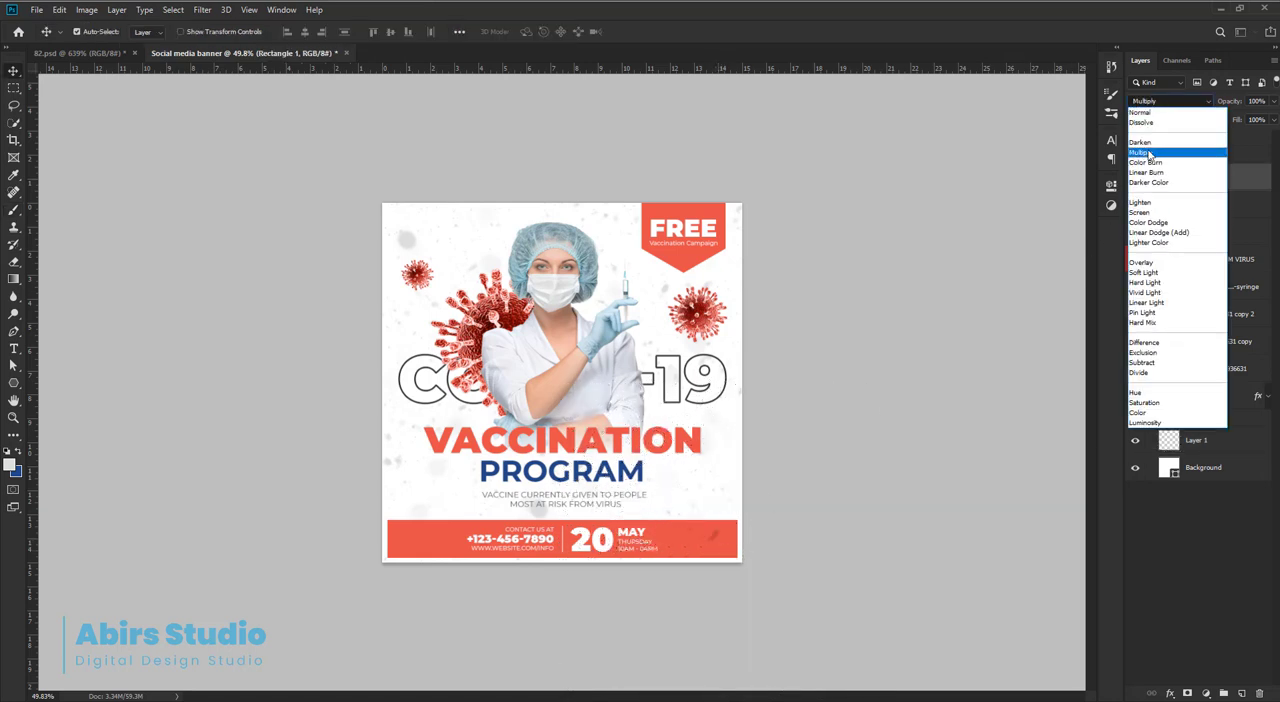
{"action": "left_click", "coordinate": [1150, 155]}
{"action": "scroll", "coordinate": [720, 540], "scroll_direction": "up", "scroll_amount": 2}
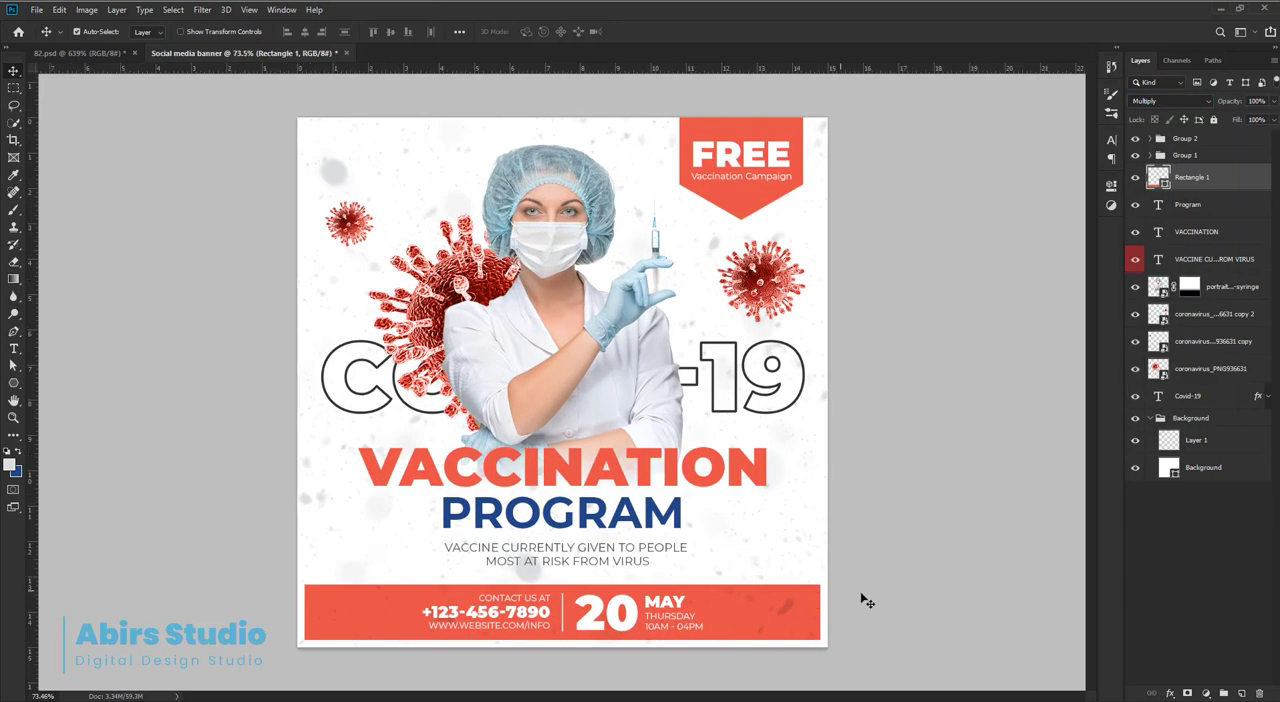
{"action": "left_click", "coordinate": [914, 537]}
{"action": "scroll", "coordinate": [863, 506], "scroll_direction": "down", "scroll_amount": 2}
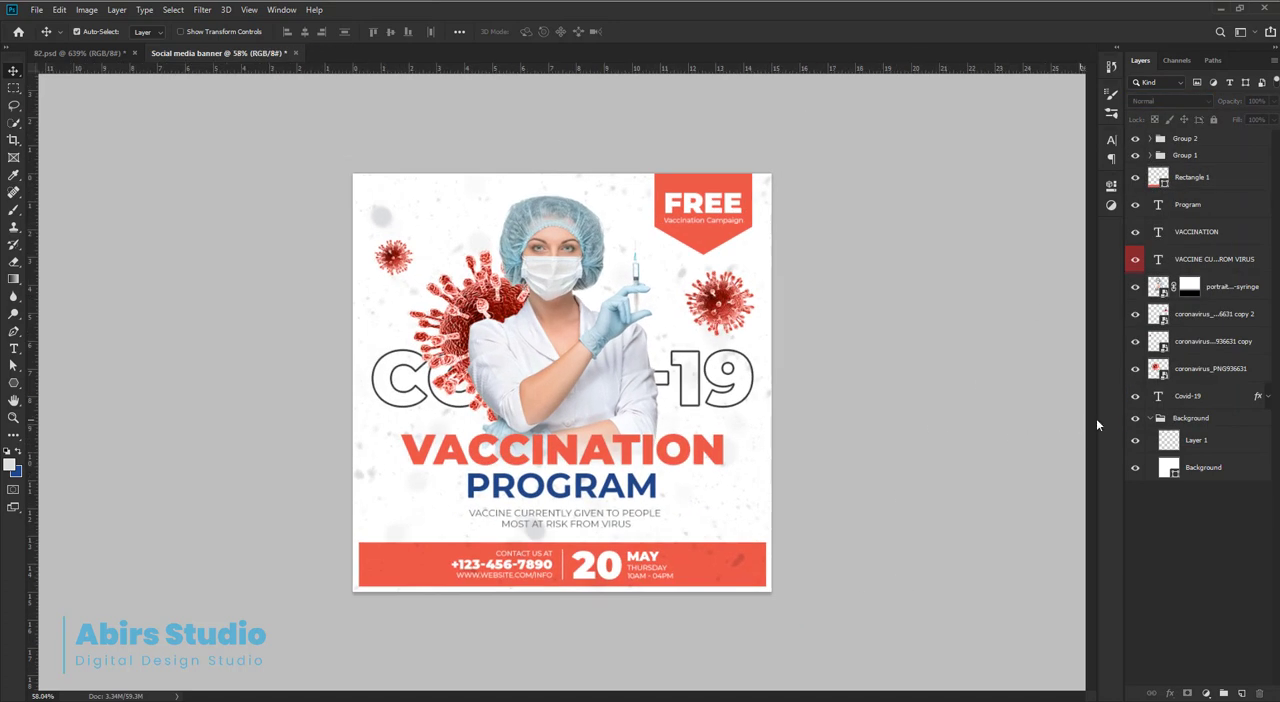
Rename the snow texture layer in the Background group as Brush.
{"action": "double_click", "coordinate": [1203, 449]}
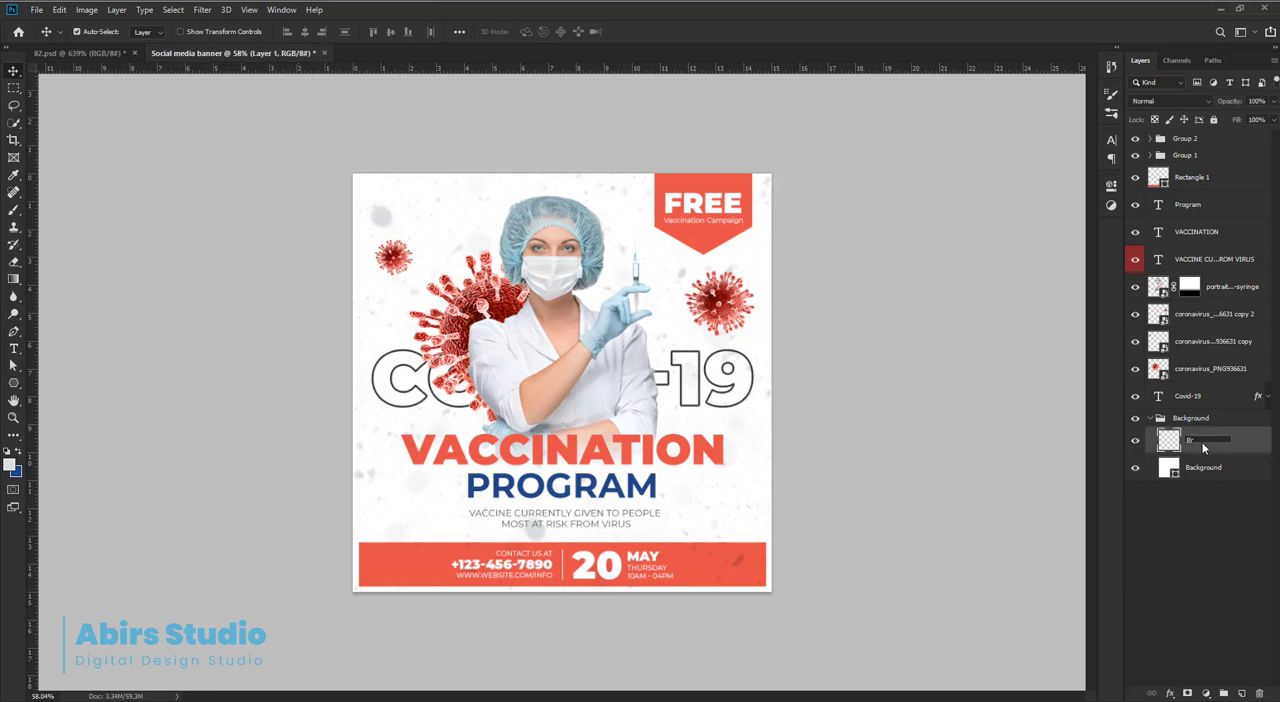
{"action": "key", "text": "Return"}
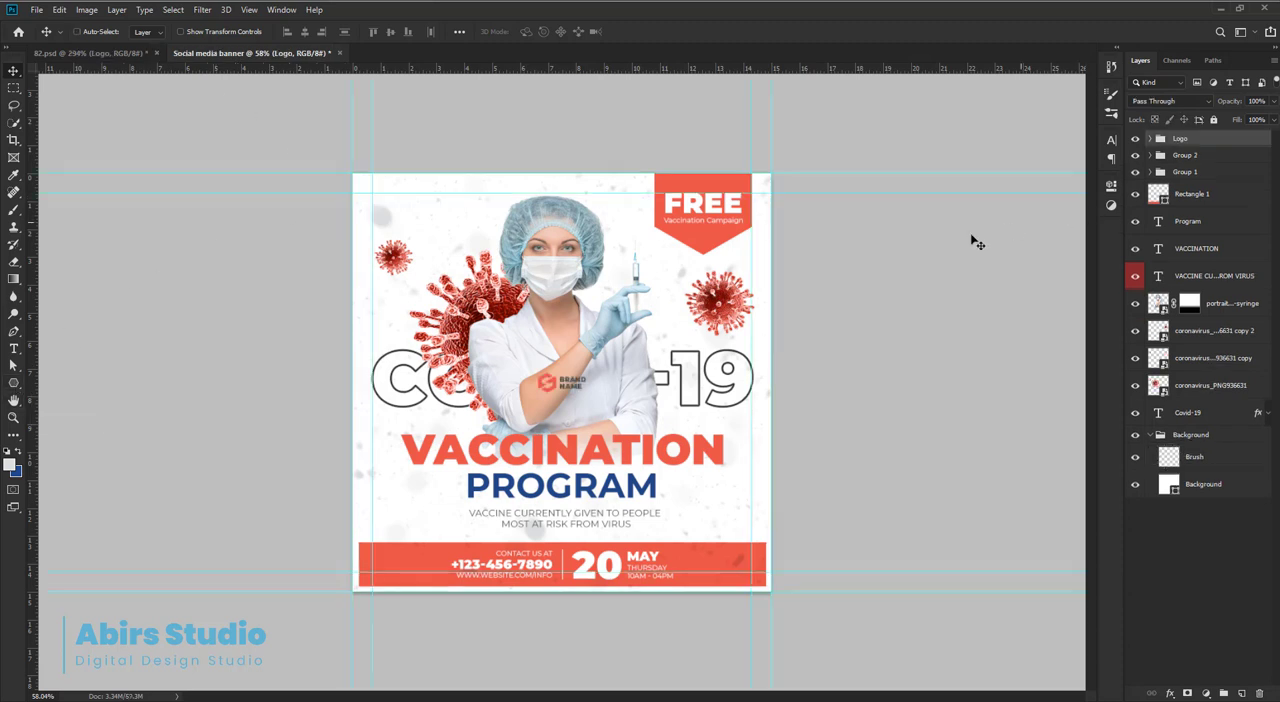
Move the Brand Name logo group to the banner's upper-left corner, aligned to the intersection of the margin guides.
{"action": "key", "text": "ctrl+t"}
{"action": "left_click_drag", "start_coordinate": [570, 392], "coordinate": [657, 426]}
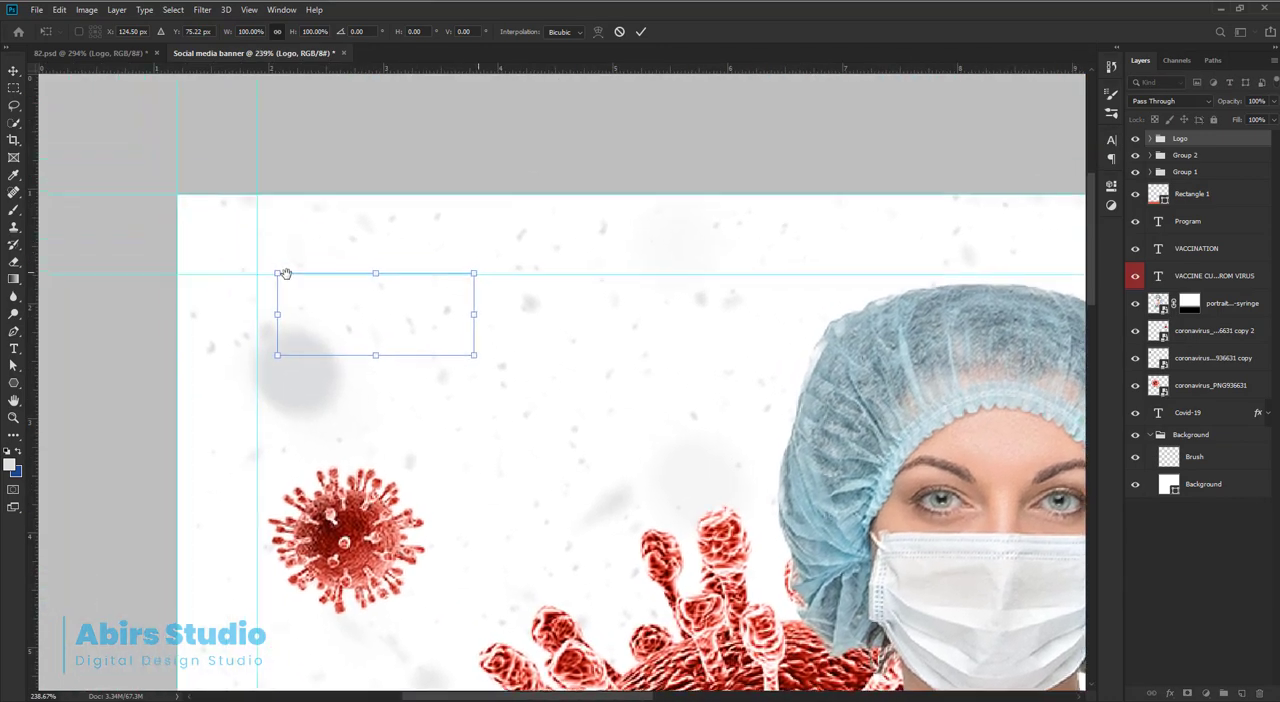
{"action": "left_click_drag", "start_coordinate": [280, 268], "coordinate": [345, 280]}
{"action": "left_click_drag", "start_coordinate": [442, 360], "coordinate": [385, 345]}
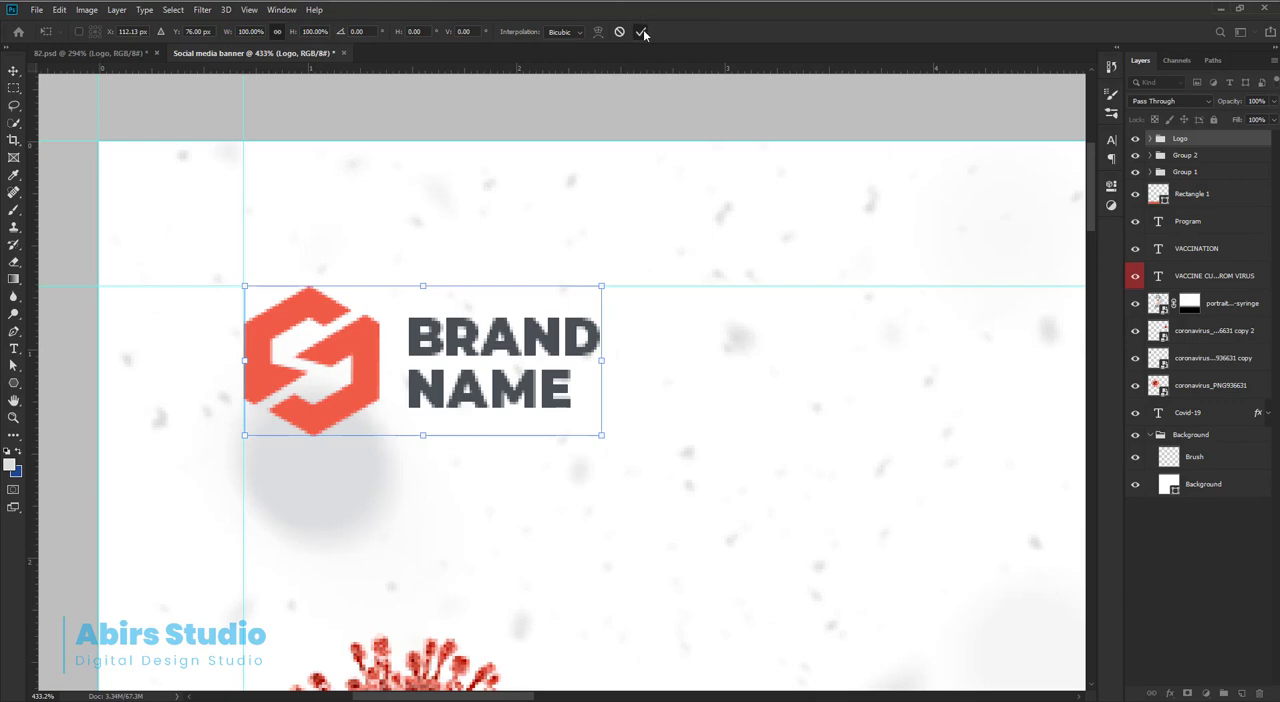
{"action": "left_click", "coordinate": [642, 32]}
{"action": "left_click_drag", "start_coordinate": [677, 318], "coordinate": [371, 190]}
{"action": "left_click", "coordinate": [871, 357], "text": "ctrl"}
{"action": "left_click_drag", "start_coordinate": [838, 370], "coordinate": [1030, 393]}
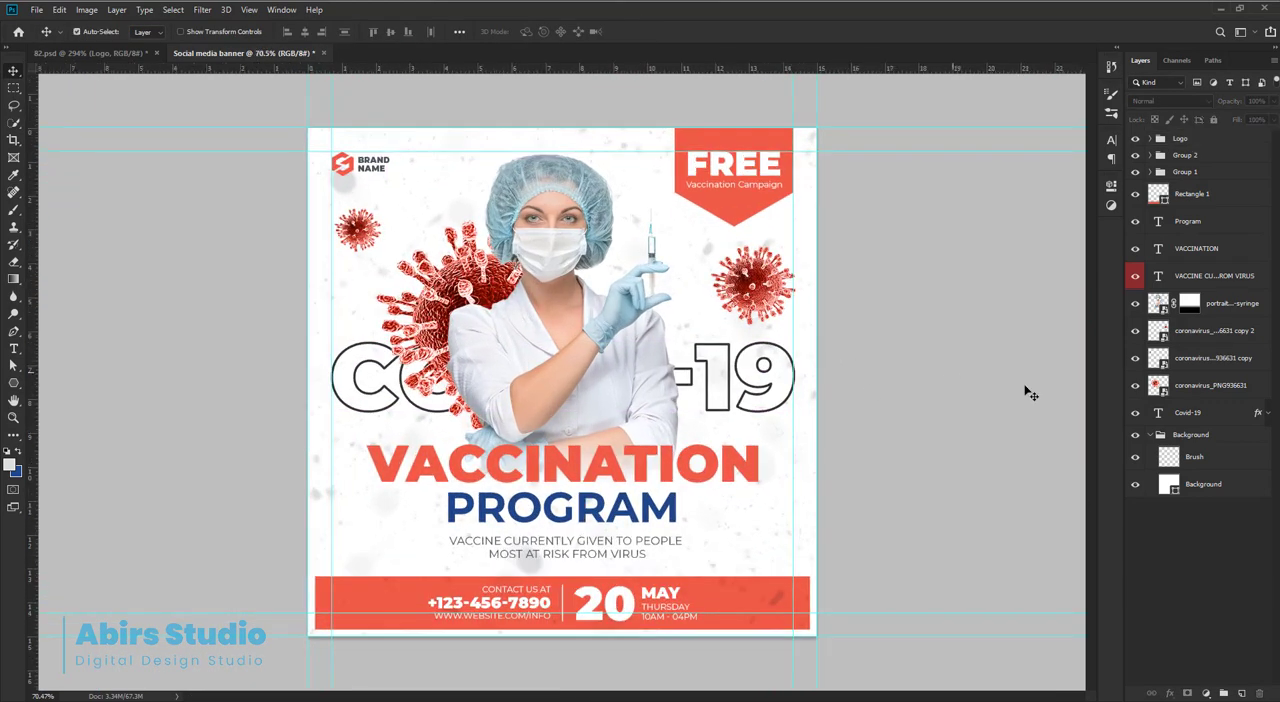
{"action": "left_click", "coordinate": [1200, 486]}
{"action": "left_click_drag", "start_coordinate": [14, 383], "coordinate": [85, 380]}
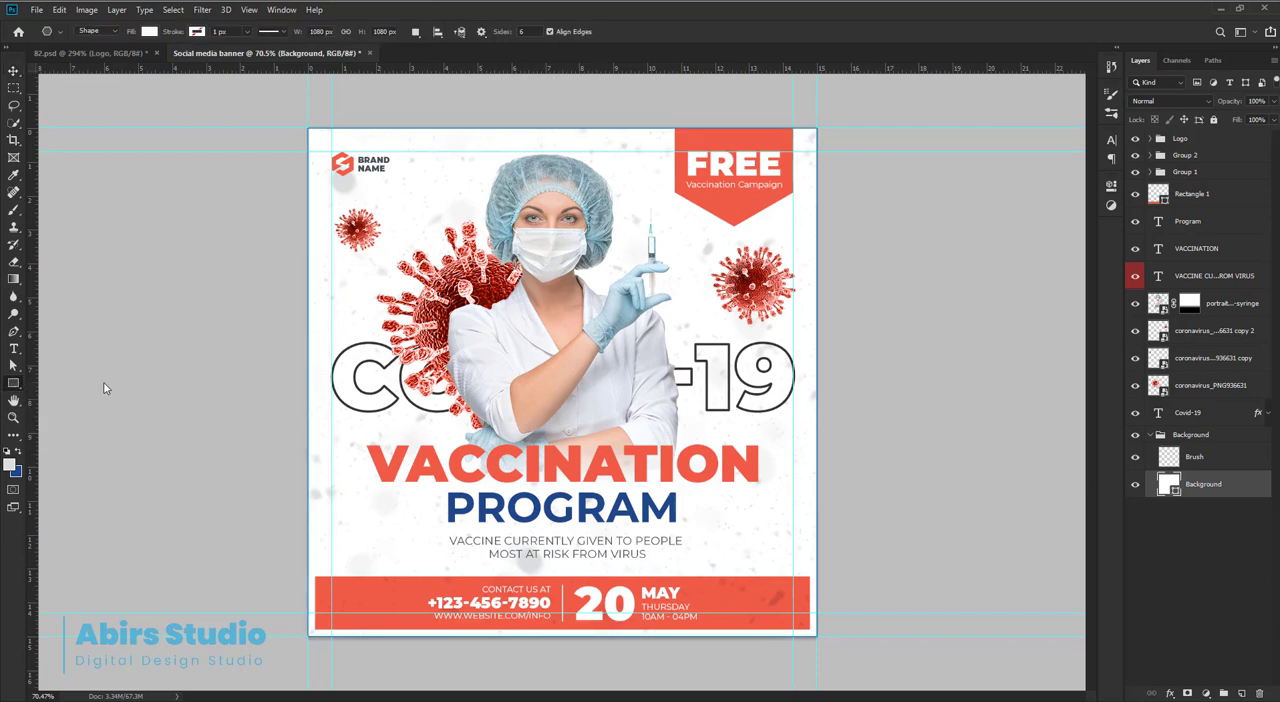
{"action": "left_click", "coordinate": [14, 71]}
{"action": "left_click_drag", "start_coordinate": [650, 358], "coordinate": [512, 353]}
{"action": "left_click_drag", "start_coordinate": [361, 328], "coordinate": [757, 457]}
Restore the logo's corner placement and draw a full-width rectangle of about 1080 x 325 px directly above the Brush layer.
{"action": "left_click", "coordinate": [22, 387]}
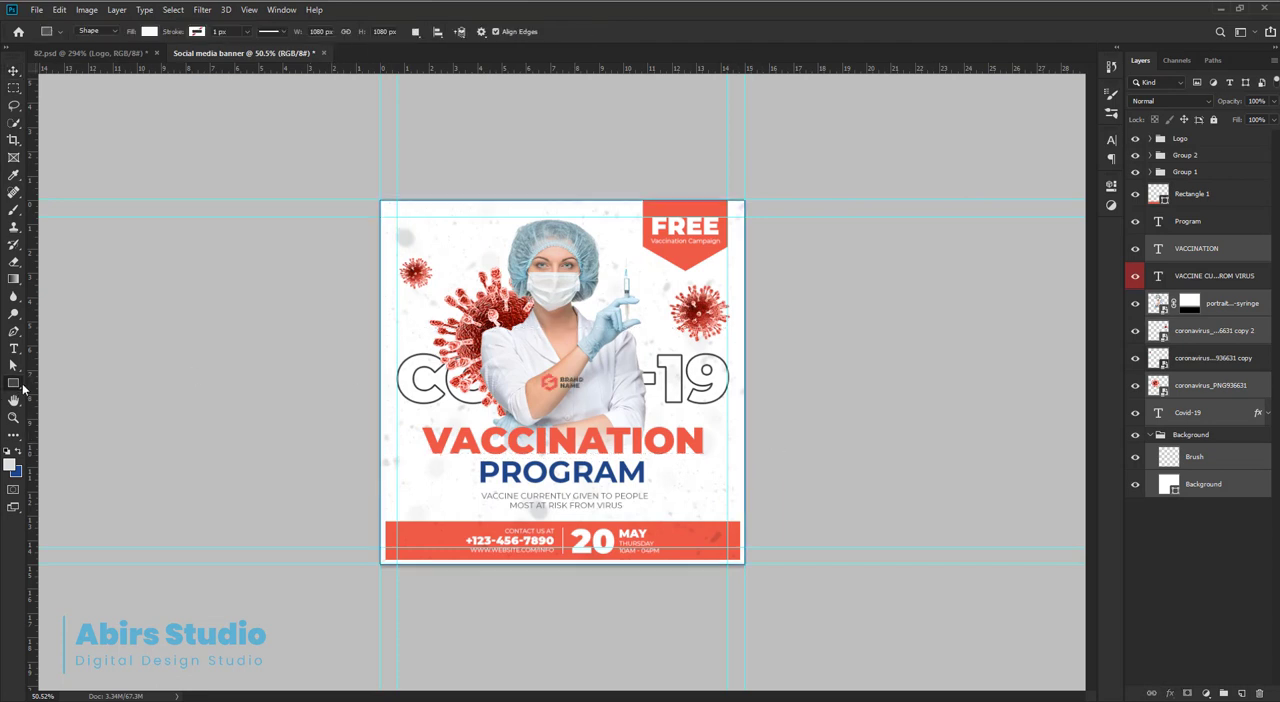
{"action": "left_click", "coordinate": [1228, 459]}
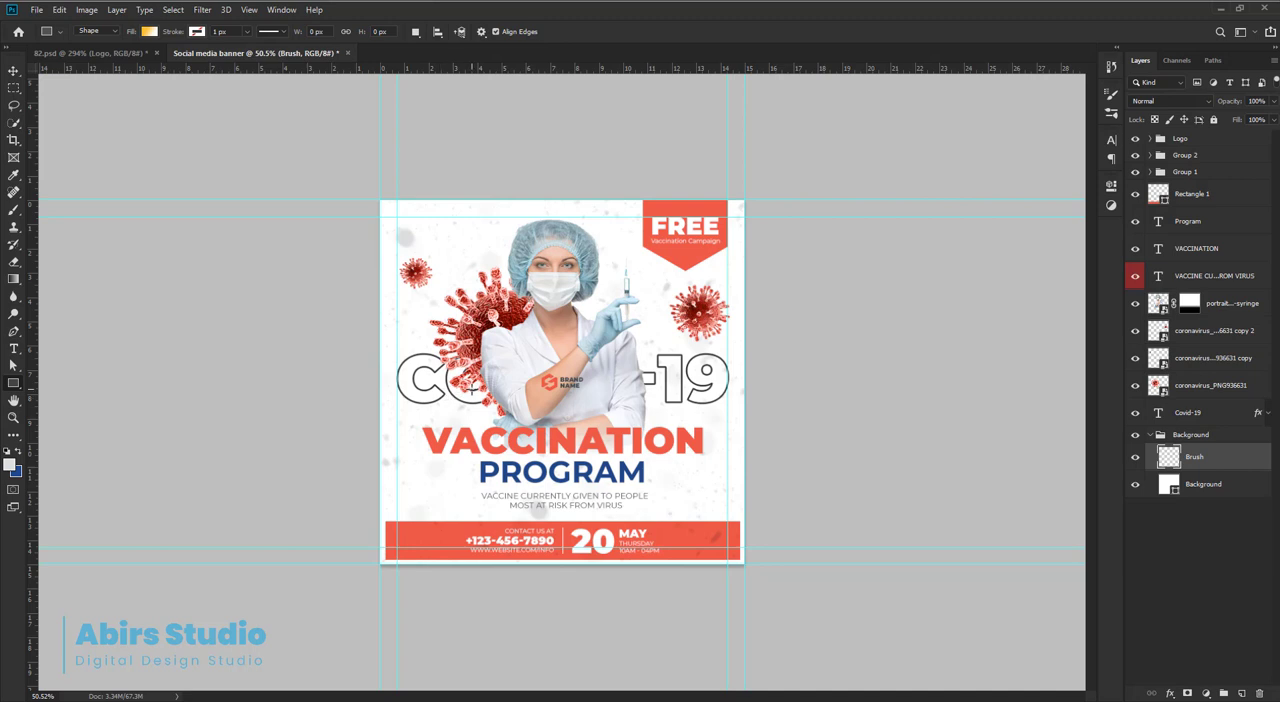
{"action": "key", "text": "ctrl+z"}
{"action": "key", "text": "ctrl+shift+z"}
{"action": "key", "text": "ctrl+shift+z"}
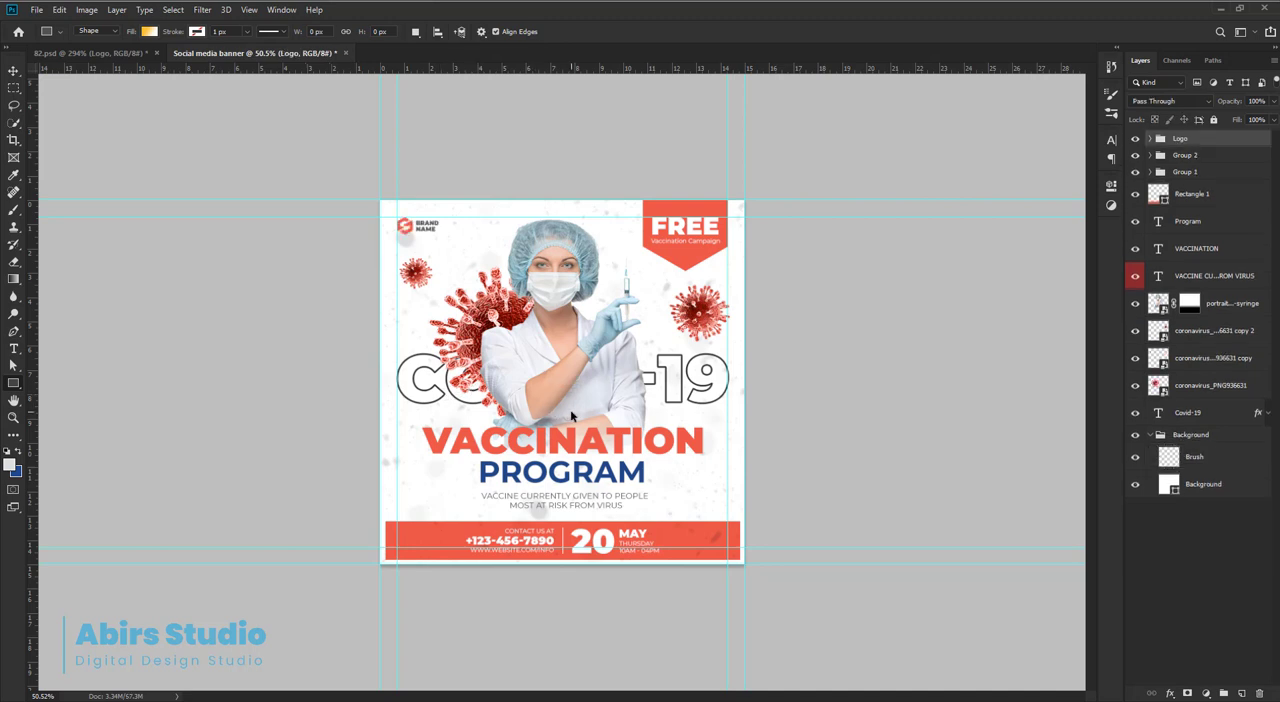
{"action": "left_click", "coordinate": [1214, 459]}
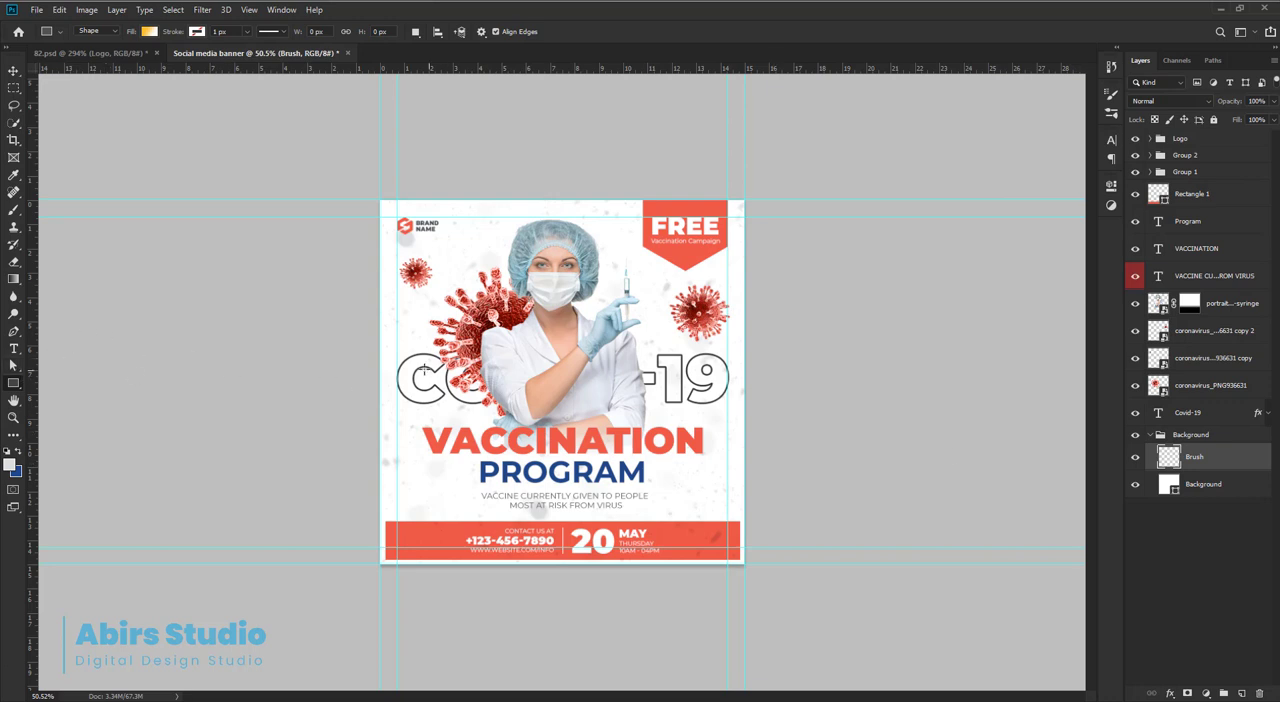
{"action": "left_click_drag", "start_coordinate": [380, 340], "coordinate": [741, 449]}
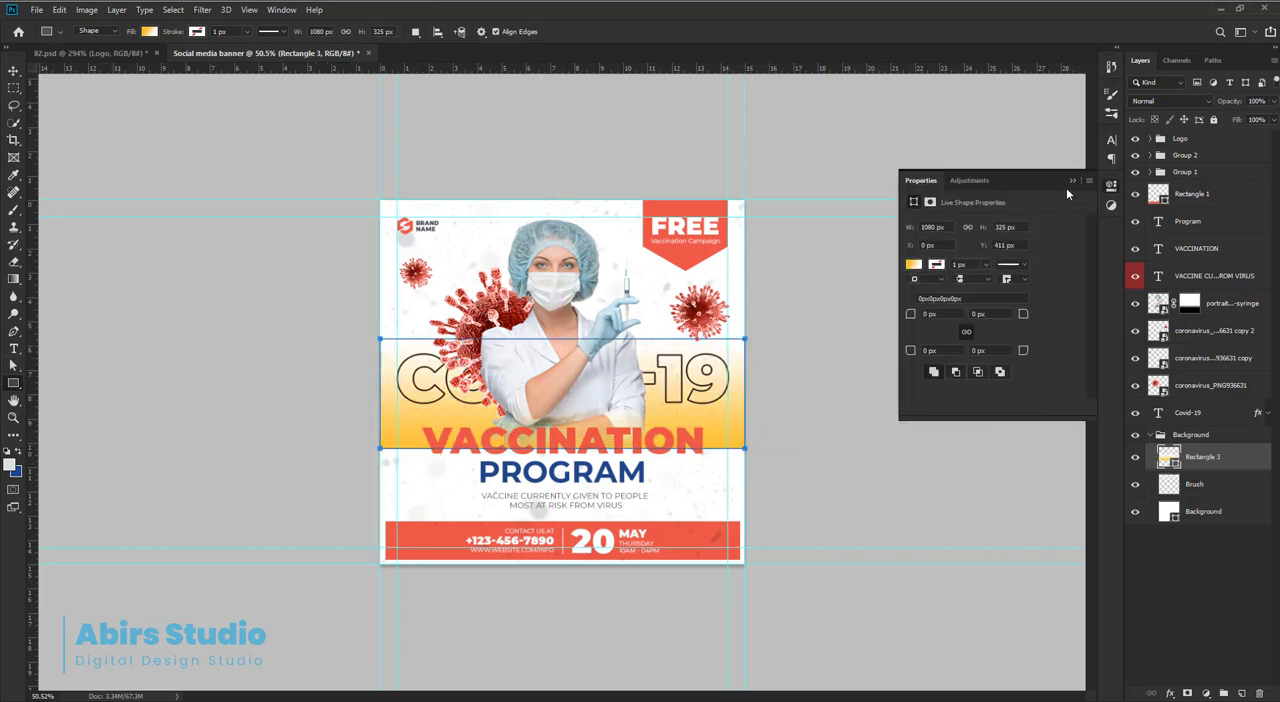
{"action": "left_click", "coordinate": [1072, 181]}
Fill the new rectangle with the light grey to transparent gradient preset.
{"action": "left_click", "coordinate": [148, 31]}
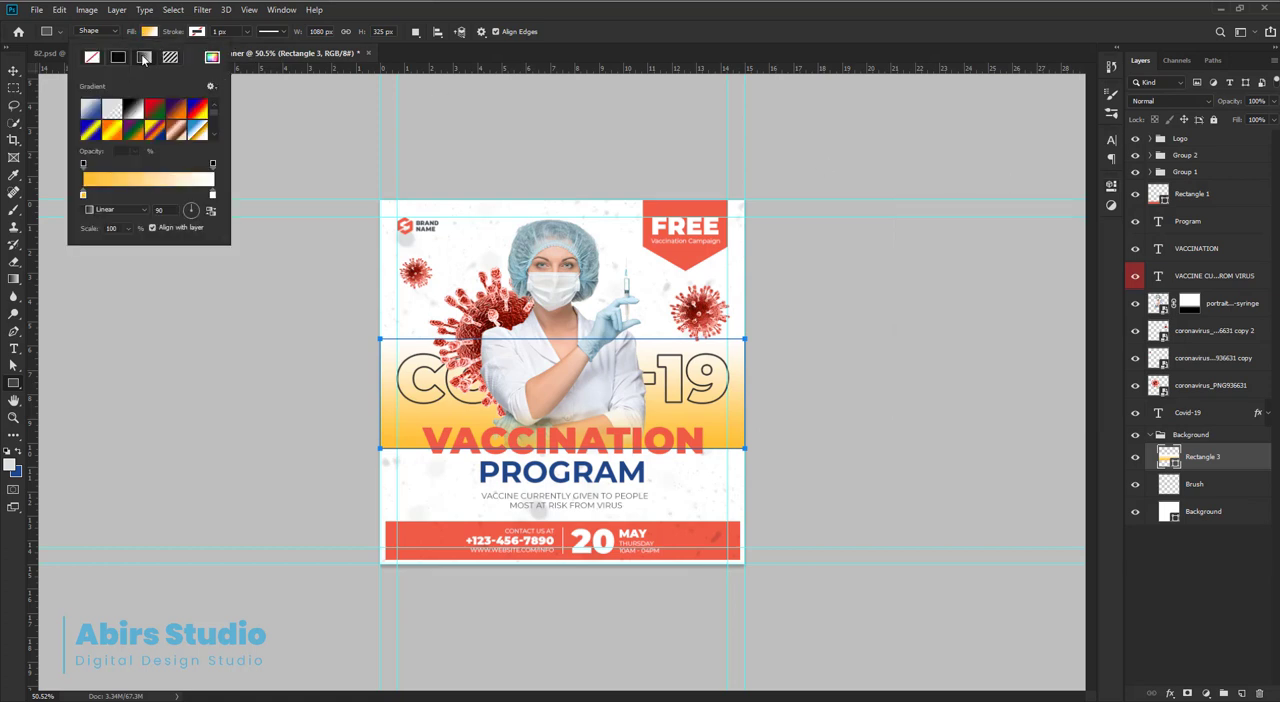
{"action": "left_click", "coordinate": [112, 108]}
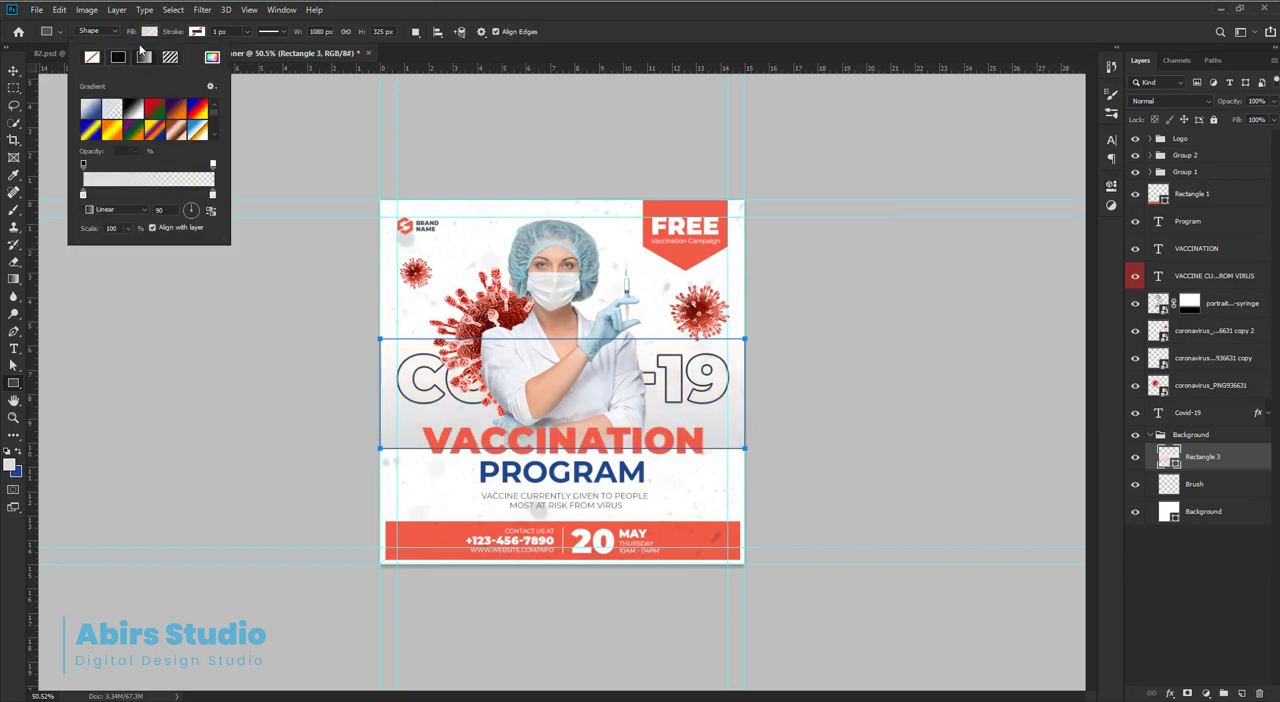
{"action": "left_click", "coordinate": [154, 34]}
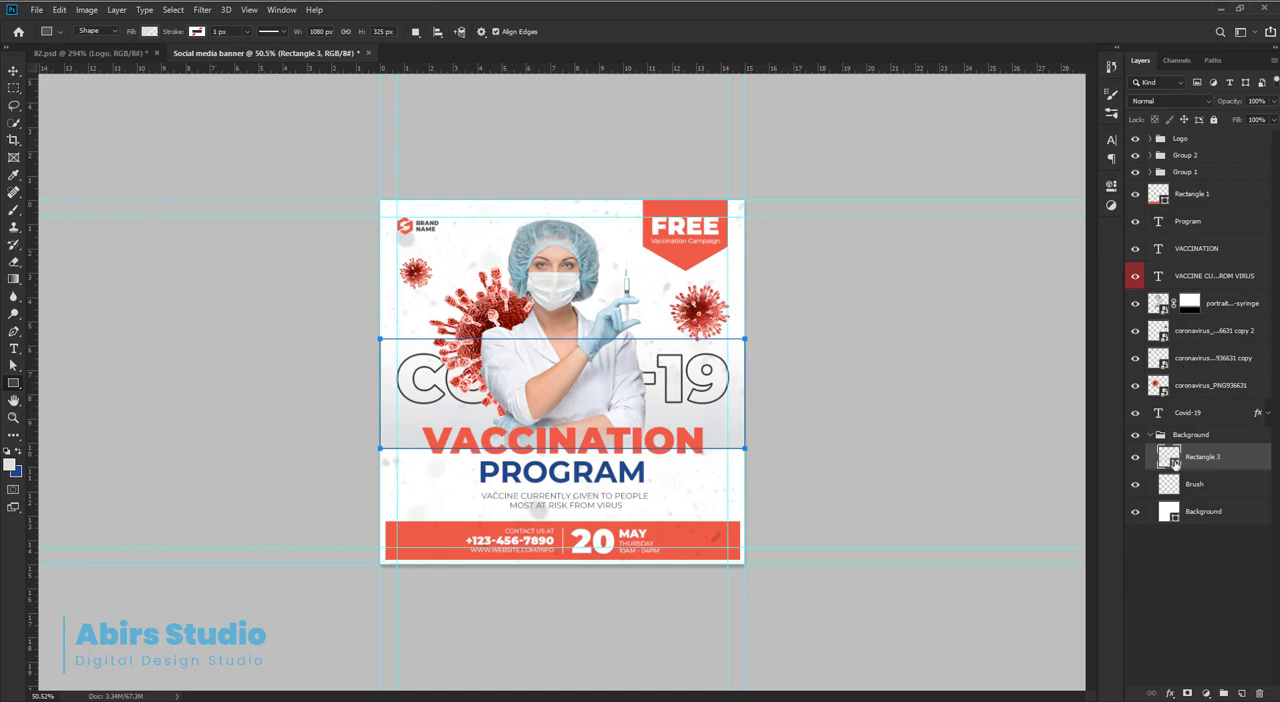
Set the starting colour stop of the rectangle's gradient to C 0, M 0, Y 0, K 15.
{"action": "double_click", "coordinate": [1172, 462]}
{"action": "left_click", "coordinate": [990, 114]}
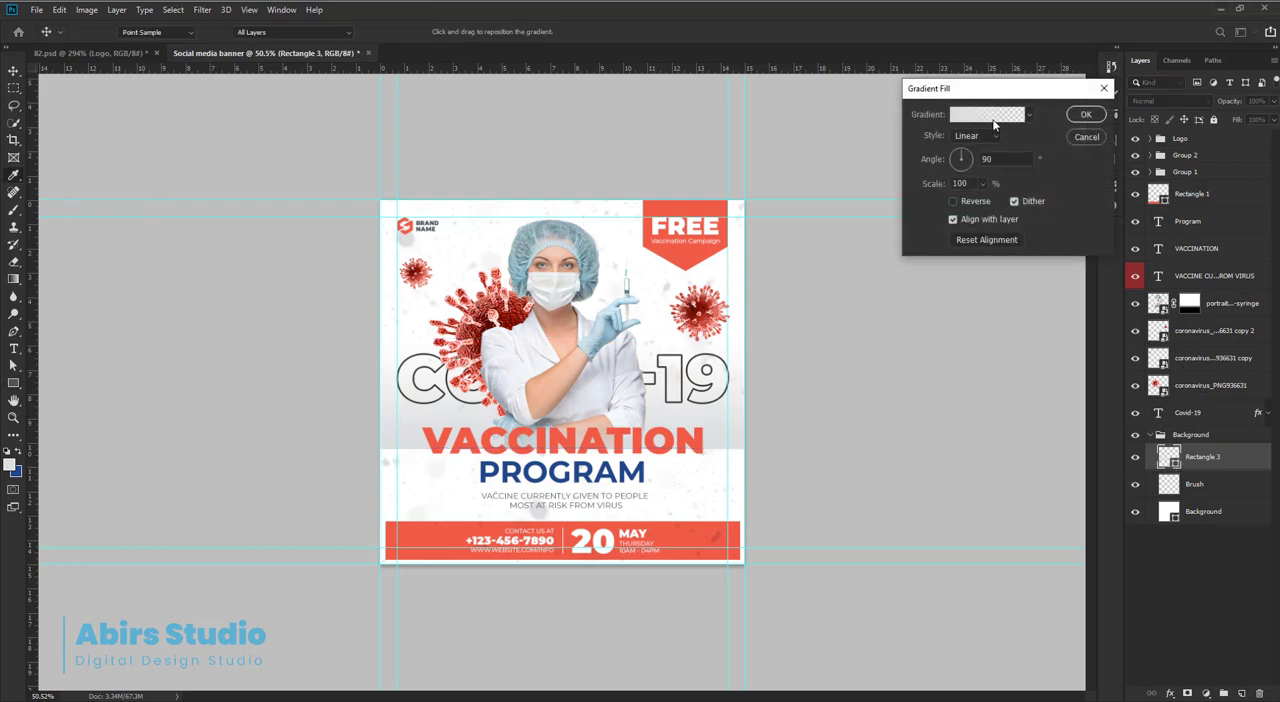
{"action": "double_click", "coordinate": [980, 449]}
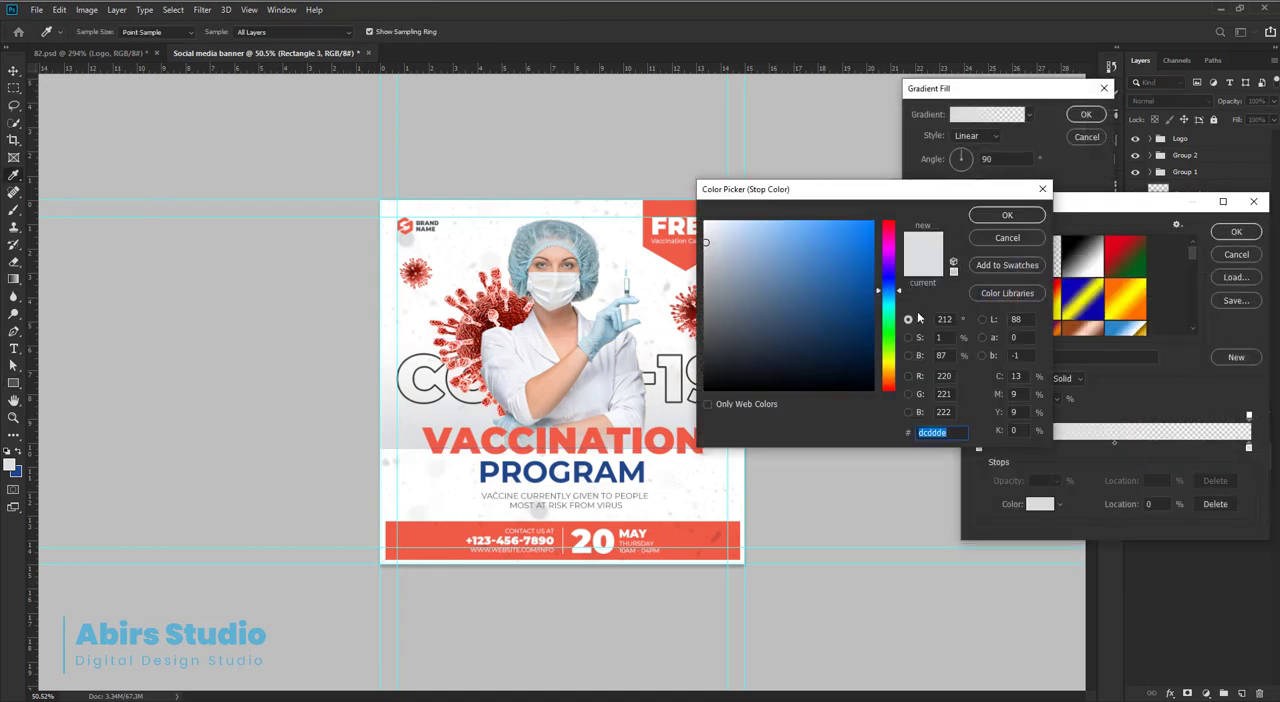
{"action": "left_click_drag", "start_coordinate": [705, 242], "coordinate": [704, 219]}
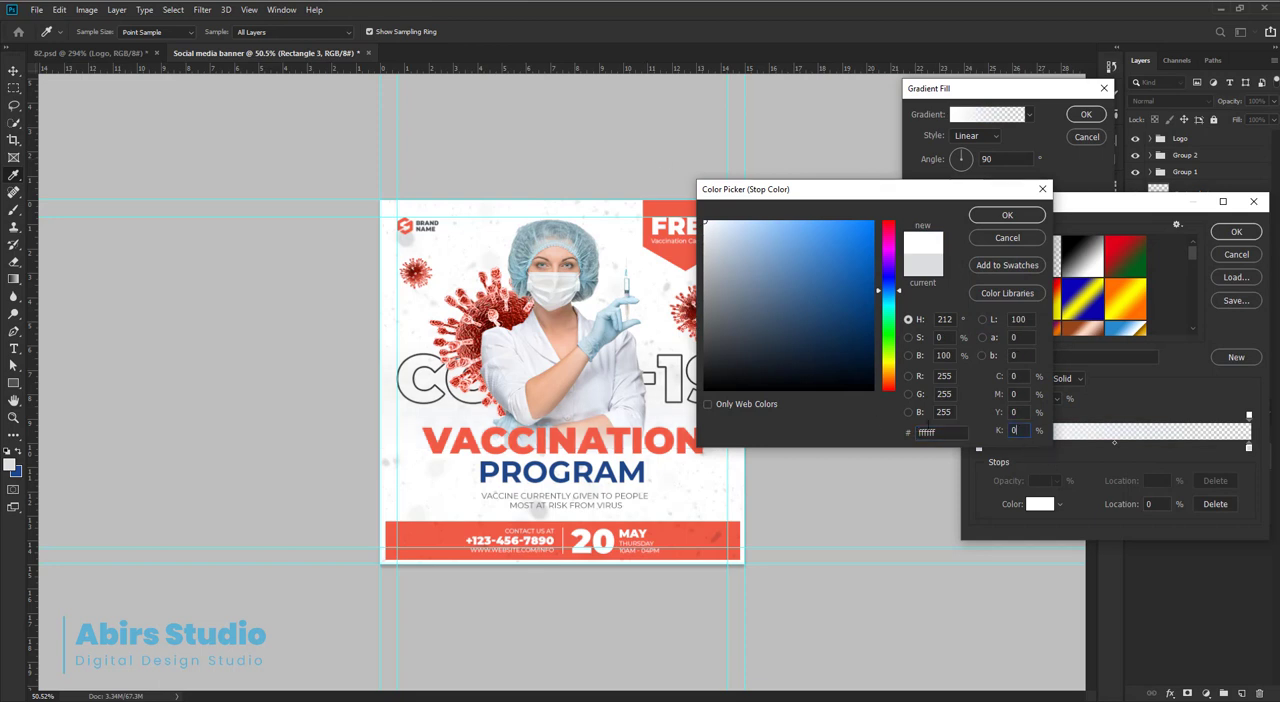
{"action": "type", "text": "20"}
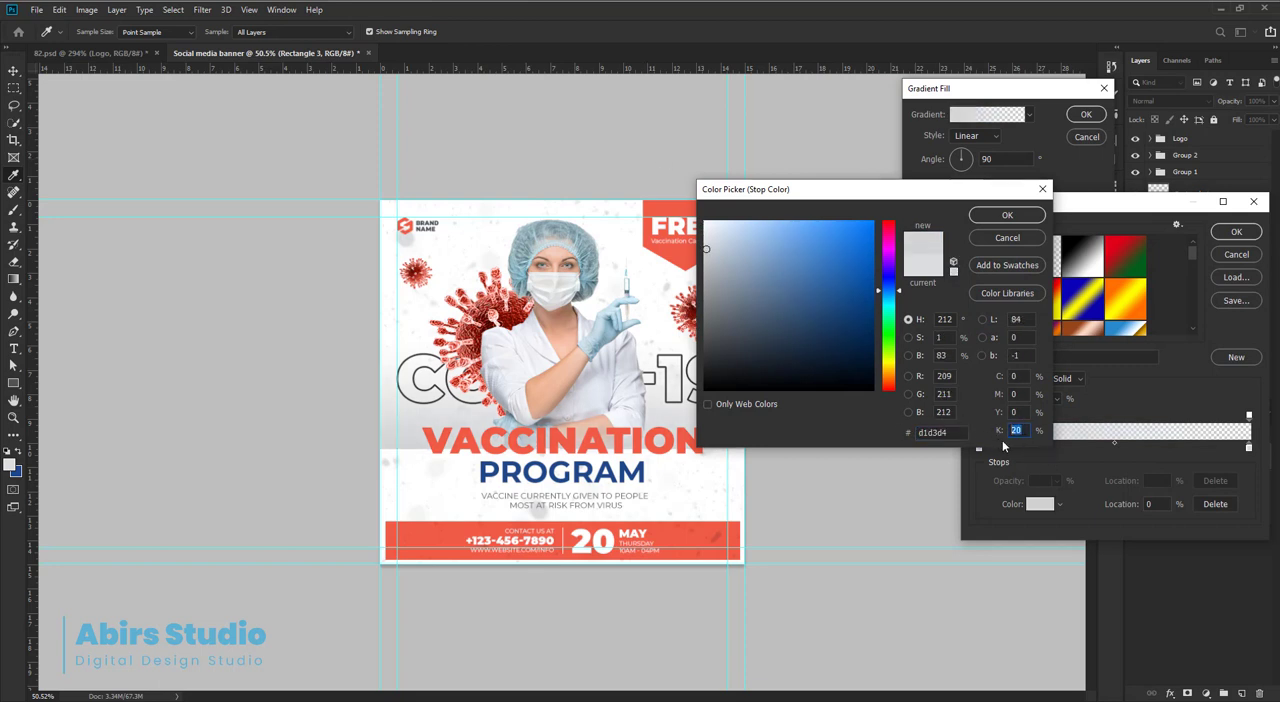
{"action": "type", "text": "15"}
{"action": "left_click", "coordinate": [1010, 216]}
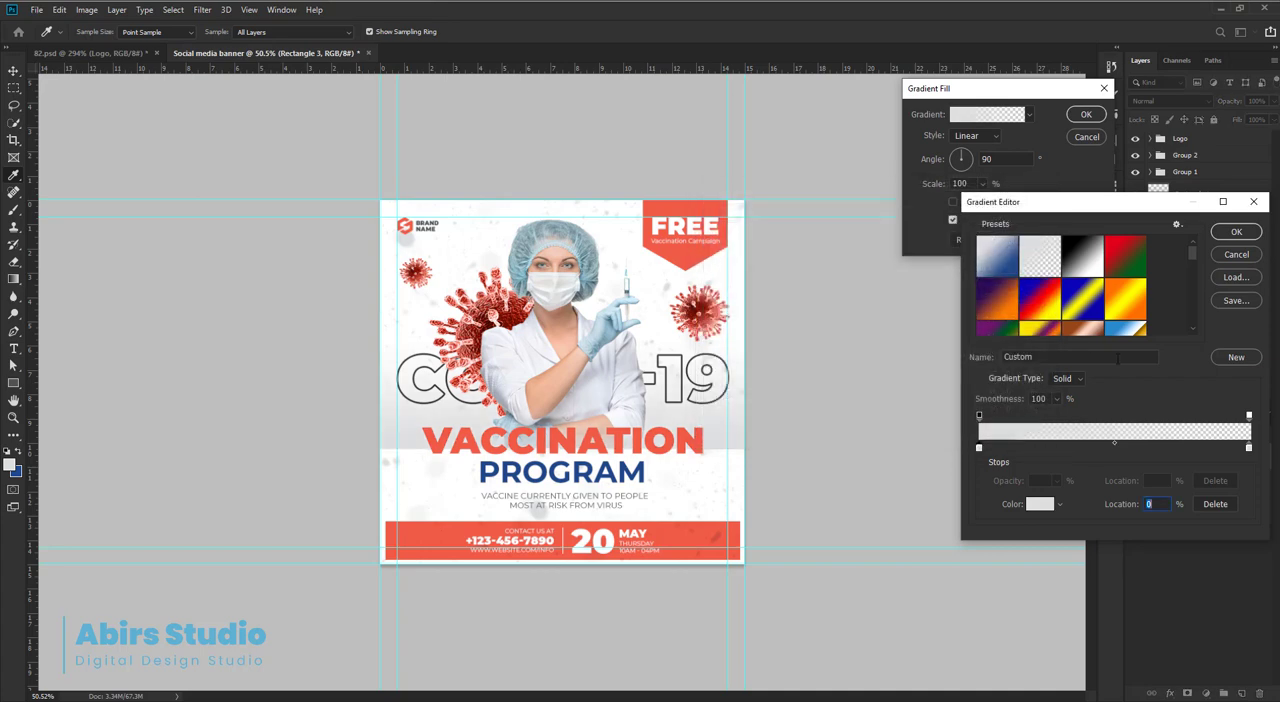
Set the gradient's end colour stop to C 0, M 0, Y 0, K 15 and the gradient angle to 0°.
{"action": "double_click", "coordinate": [1247, 448]}
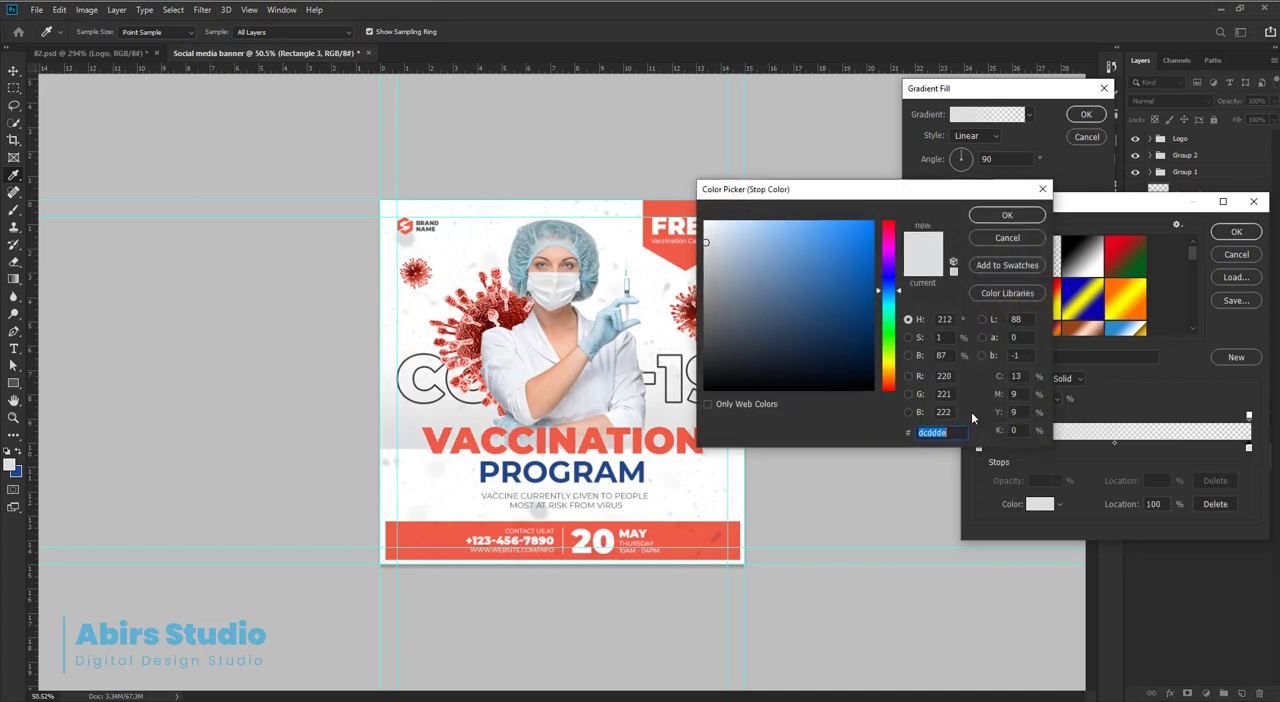
{"action": "left_click_drag", "start_coordinate": [705, 242], "coordinate": [695, 181]}
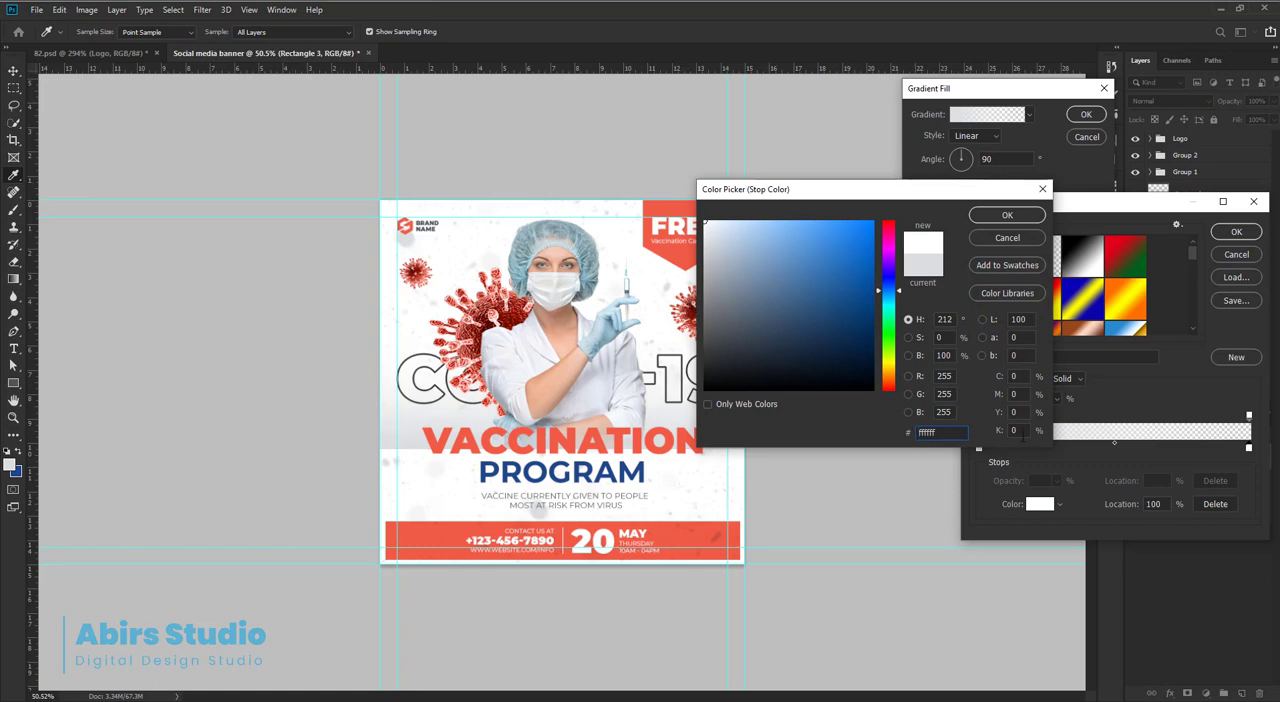
{"action": "type", "text": "15"}
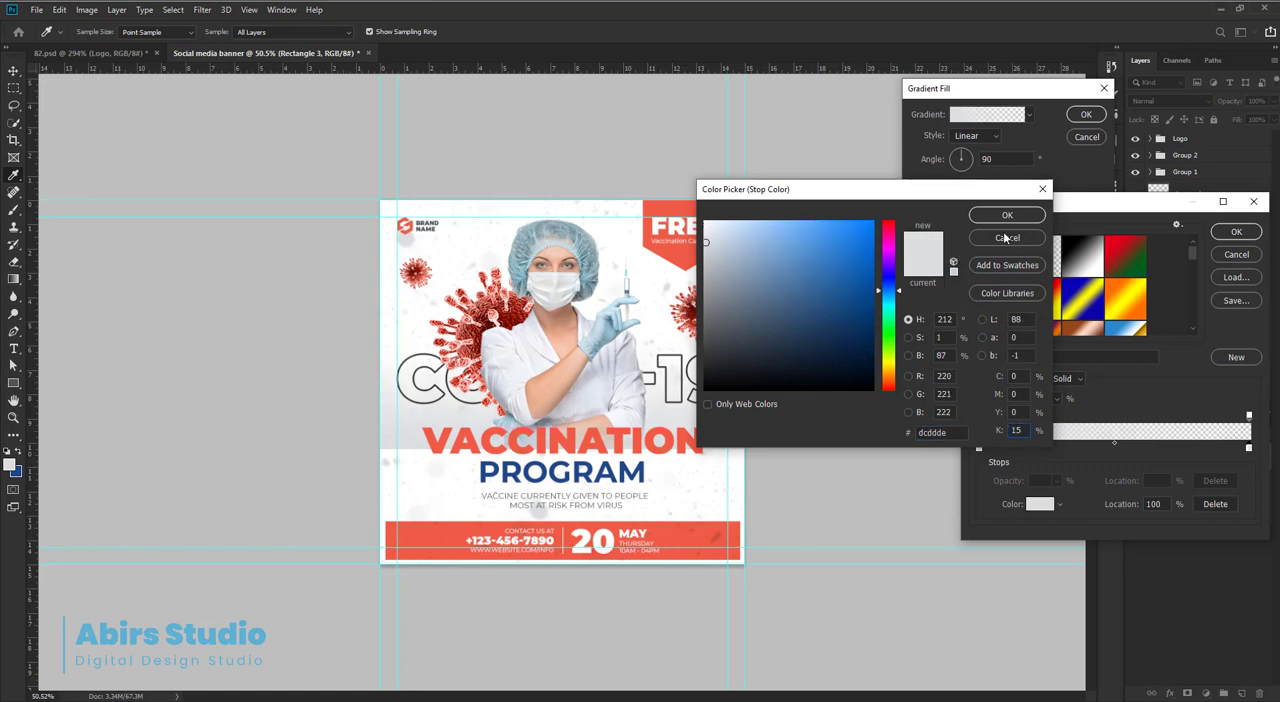
{"action": "left_click", "coordinate": [1007, 215]}
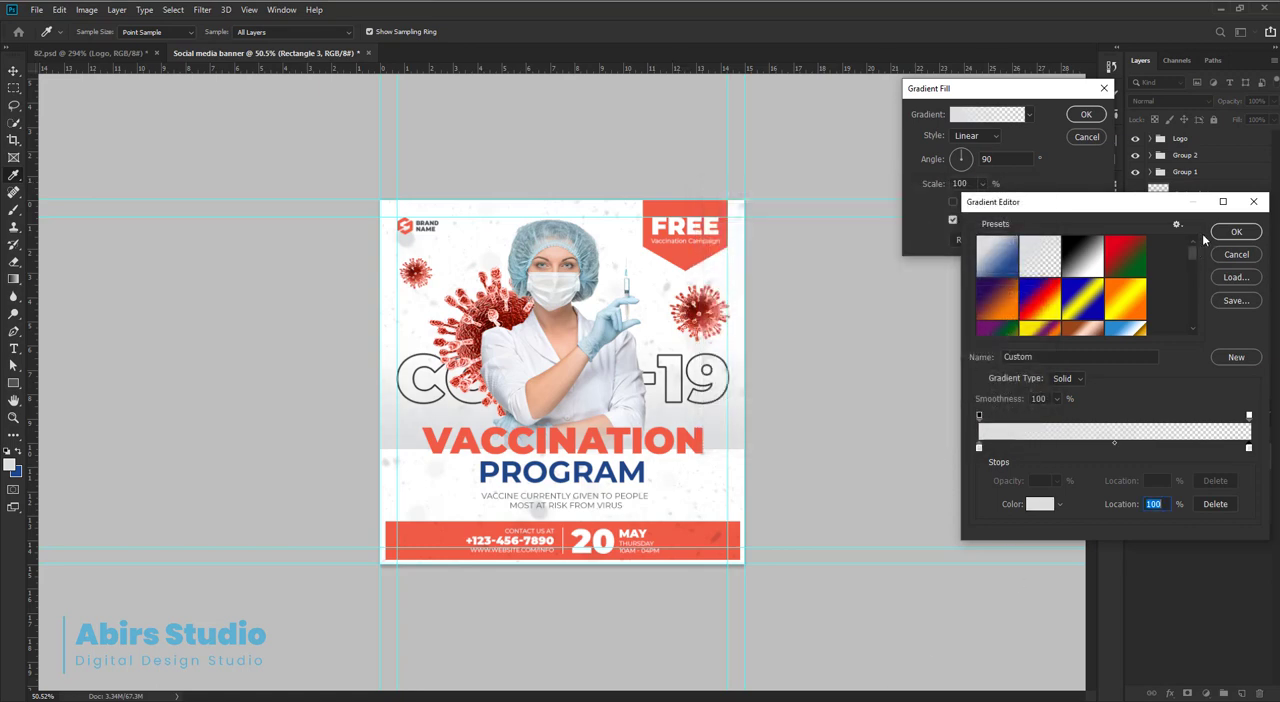
{"action": "left_click", "coordinate": [1238, 233]}
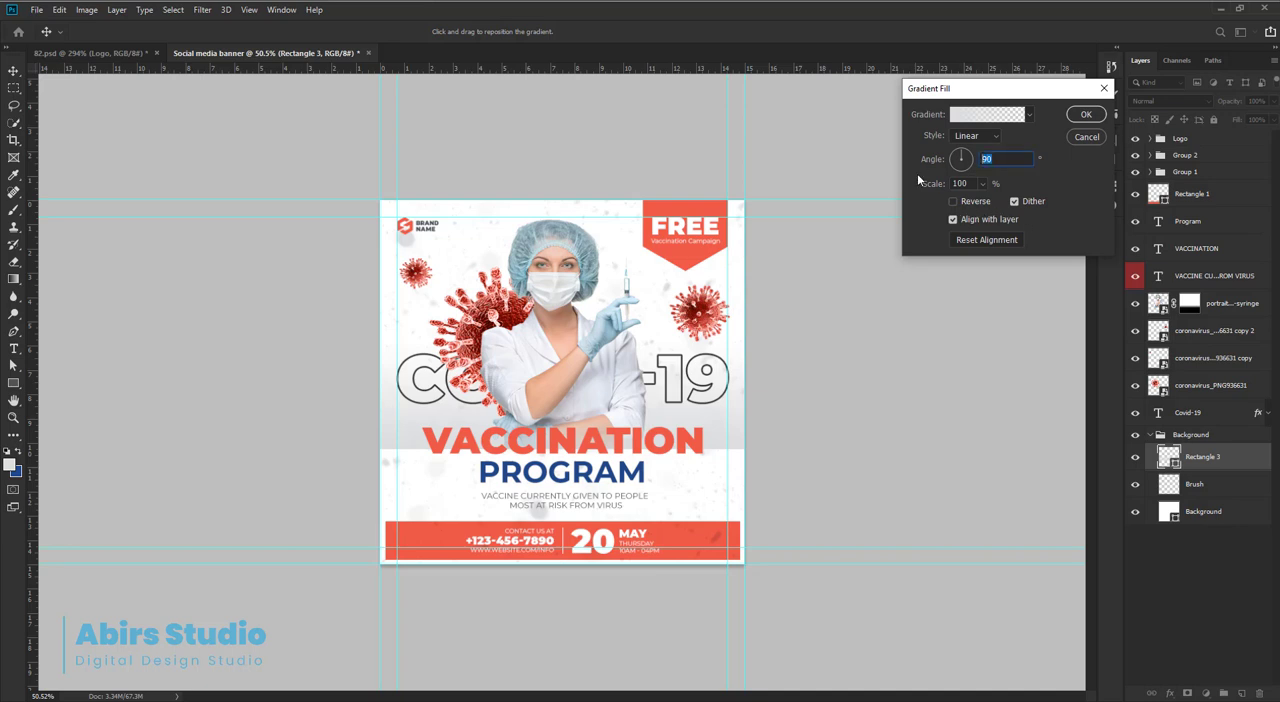
{"action": "type", "text": "0"}
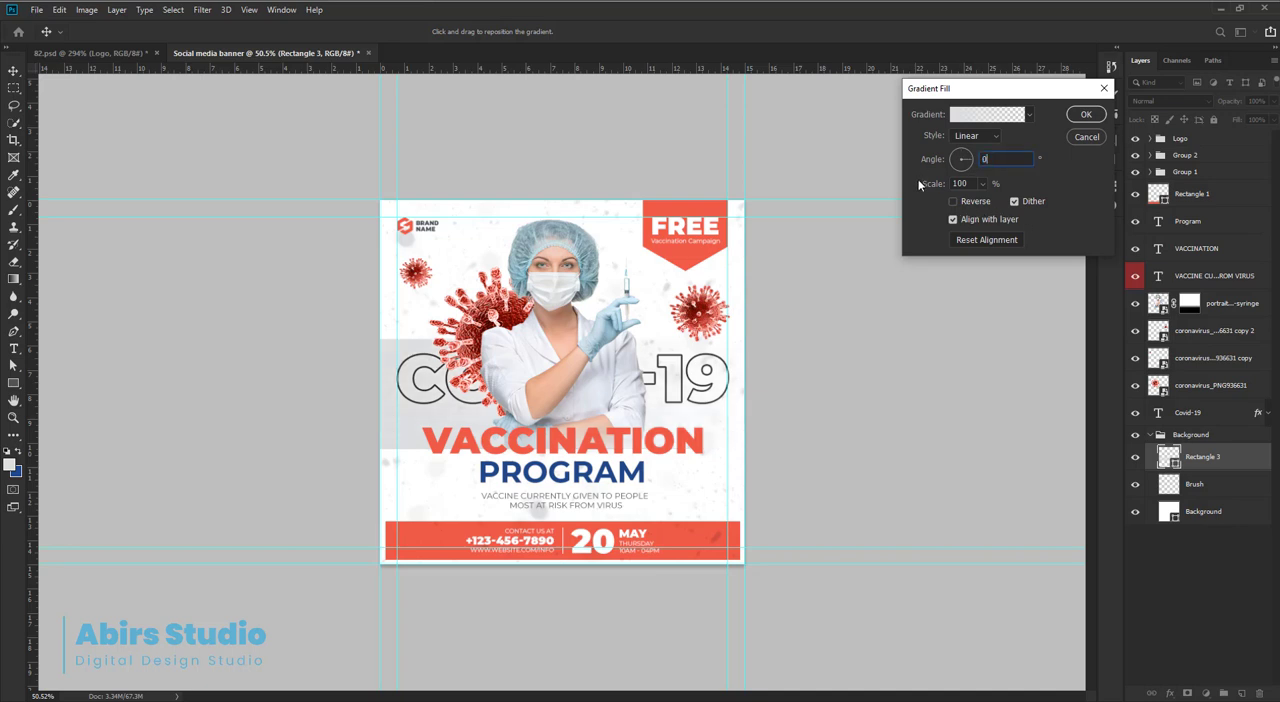
{"action": "left_click", "coordinate": [1086, 115]}
Rotate the gradient rectangle to -30° and move it over the banner's lower-right corner.
{"action": "key", "text": "ctrl+t"}
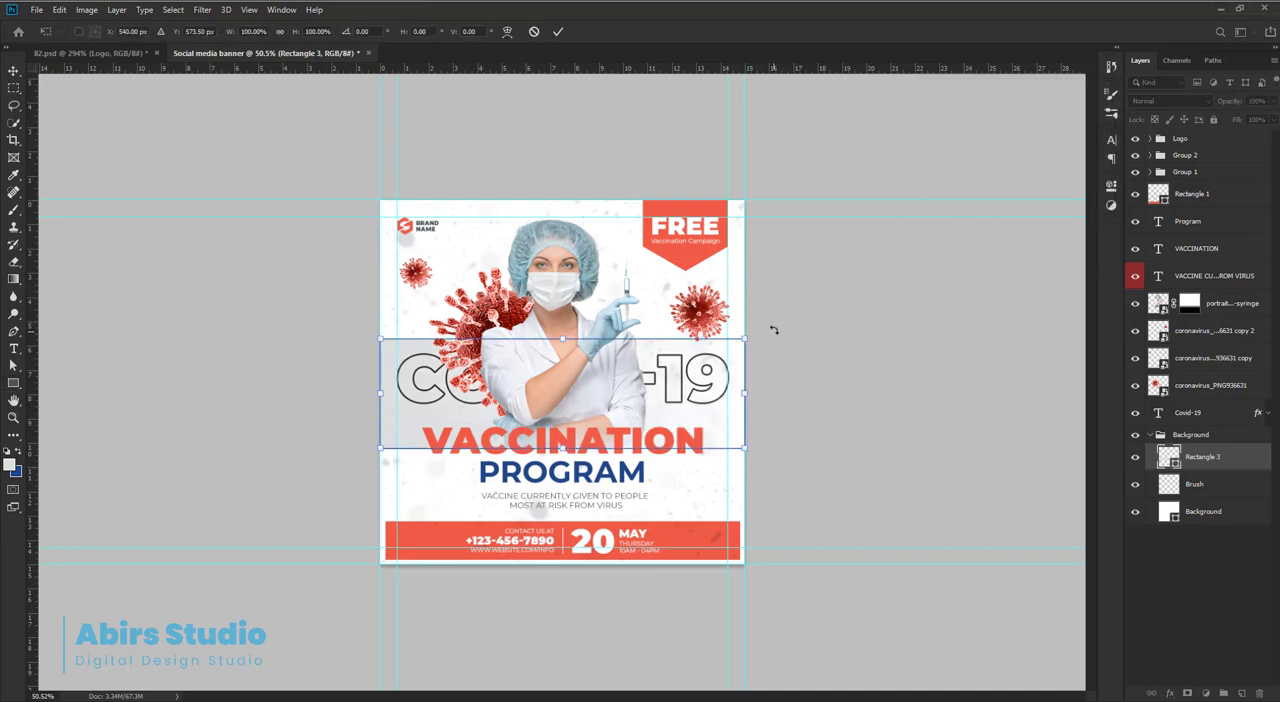
{"action": "left_click_drag", "start_coordinate": [771, 328], "coordinate": [738, 258]}
{"action": "left_click_drag", "start_coordinate": [655, 385], "coordinate": [771, 512]}
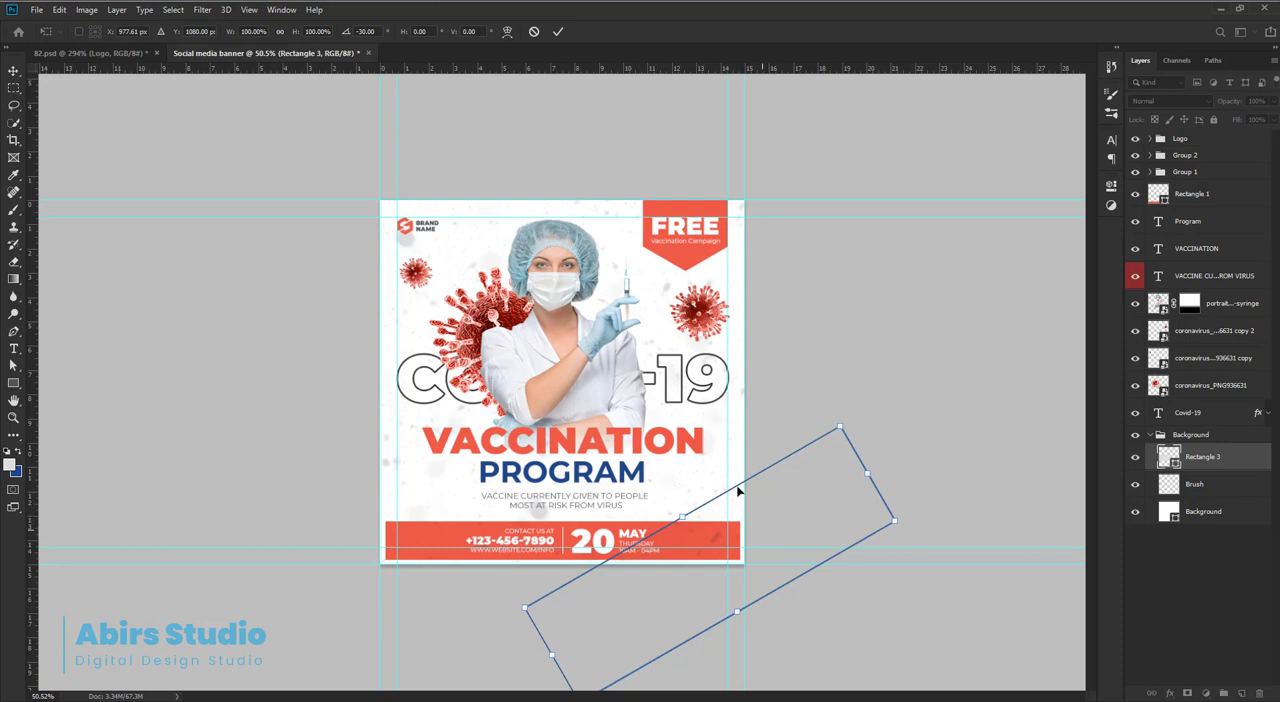
{"action": "left_click", "coordinate": [558, 34]}
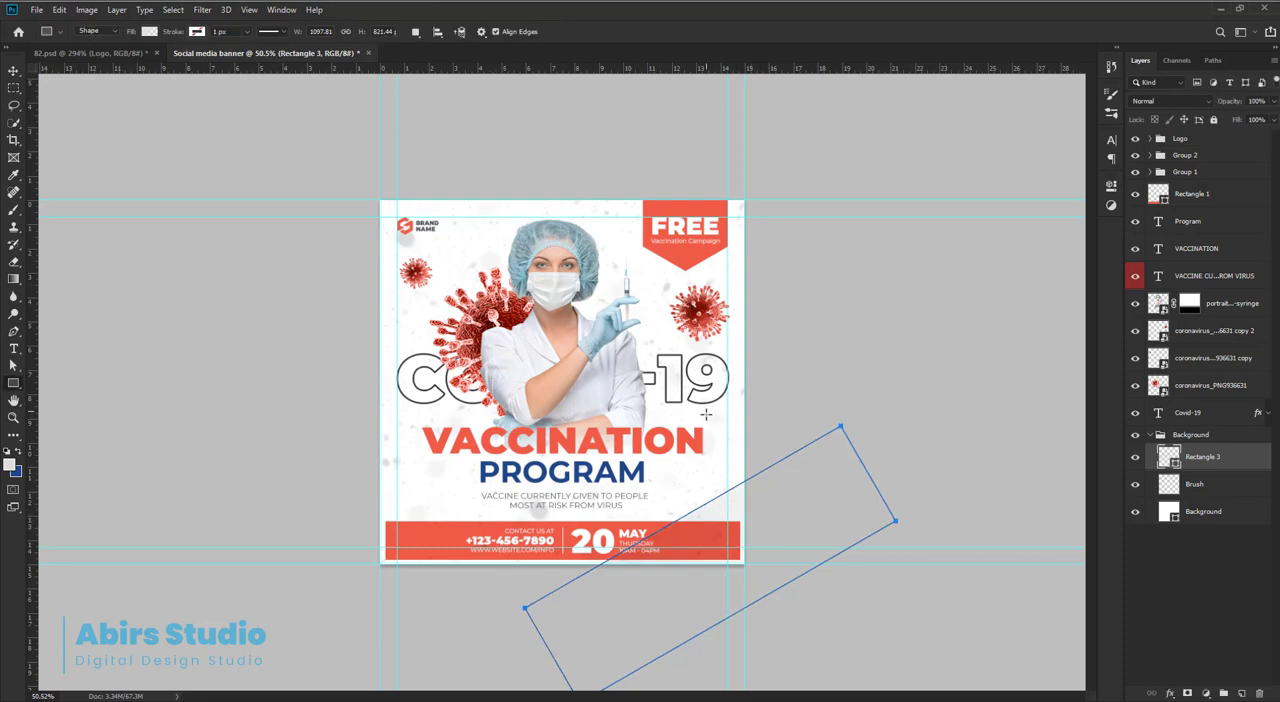
Duplicate the slanted rectangle to the banner's upper-left area, then resize and reposition the copy across that corner.
{"action": "key", "text": "v"}
{"action": "left_click_drag", "start_coordinate": [714, 512], "coordinate": [490, 244]}
{"action": "key", "text": "ctrl+t"}
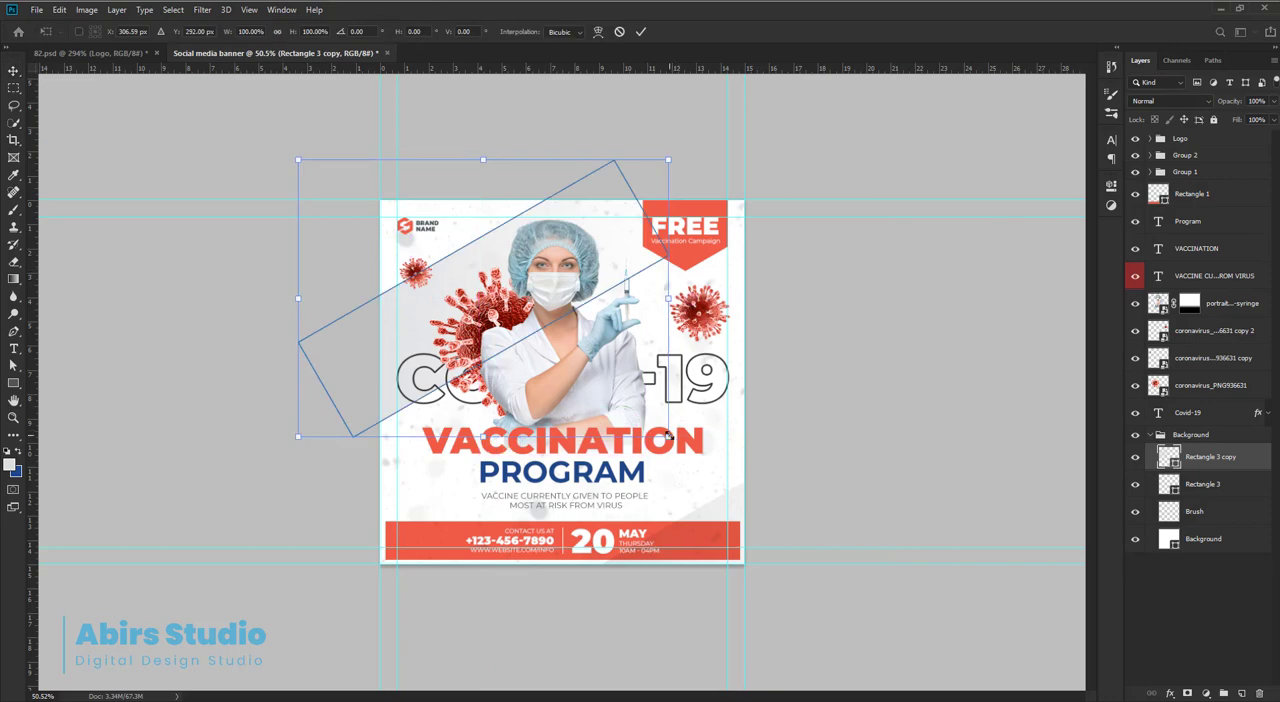
{"action": "left_click_drag", "start_coordinate": [669, 436], "coordinate": [712, 468]}
{"action": "left_click_drag", "start_coordinate": [601, 289], "coordinate": [624, 243]}
{"action": "left_click_drag", "start_coordinate": [739, 417], "coordinate": [681, 374]}
{"action": "left_click_drag", "start_coordinate": [627, 224], "coordinate": [629, 217]}
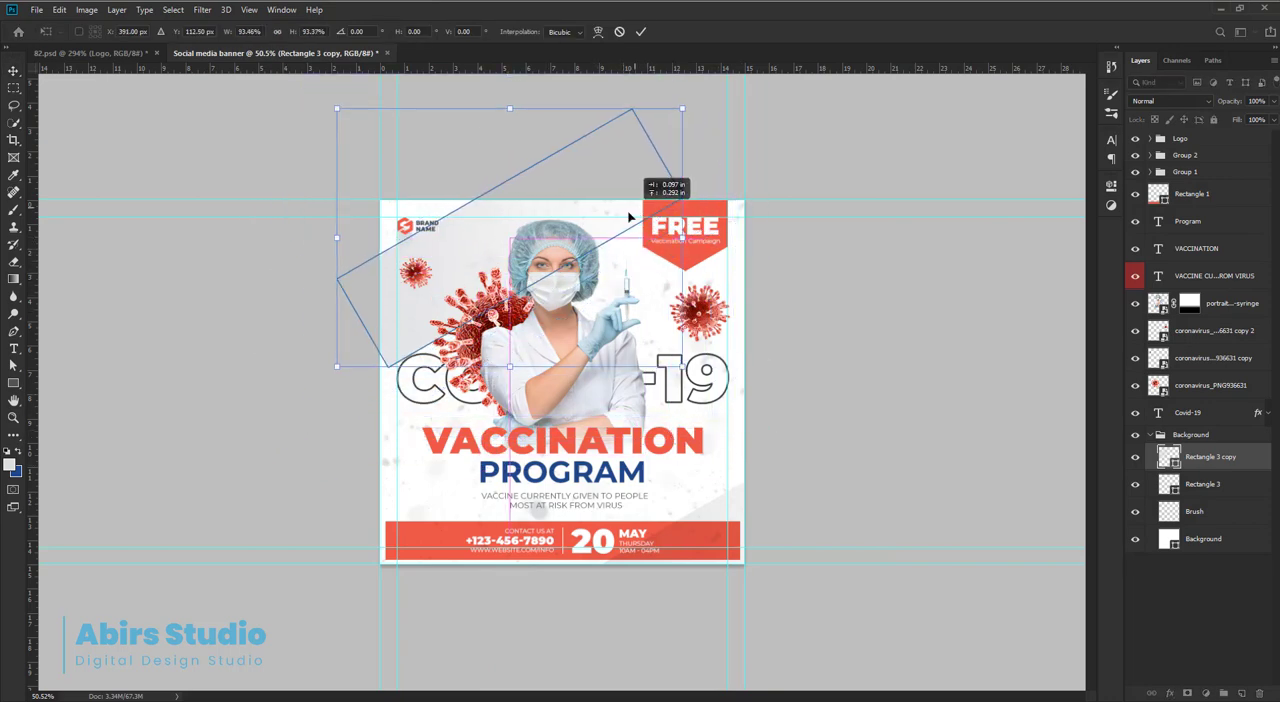
{"action": "left_click_drag", "start_coordinate": [682, 108], "coordinate": [772, 71]}
{"action": "left_click_drag", "start_coordinate": [635, 194], "coordinate": [631, 160]}
{"action": "key", "text": "Return"}
Duplicate the upper-left slanted rectangle again, enlarge the new copy and shift it slightly down and to the left.
{"action": "scroll", "coordinate": [631, 200], "scroll_direction": "up", "scroll_amount": 1}
{"action": "key", "text": "ctrl+j"}
{"action": "key", "text": "ctrl+t"}
{"action": "left_click_drag", "start_coordinate": [773, 423], "coordinate": [831, 475]}
{"action": "left_click_drag", "start_coordinate": [686, 219], "coordinate": [666, 246]}
{"action": "key", "text": "Return"}
{"action": "double_click", "coordinate": [1169, 457]}
{"action": "left_click", "coordinate": [953, 204]}
{"action": "left_click", "coordinate": [1086, 137]}
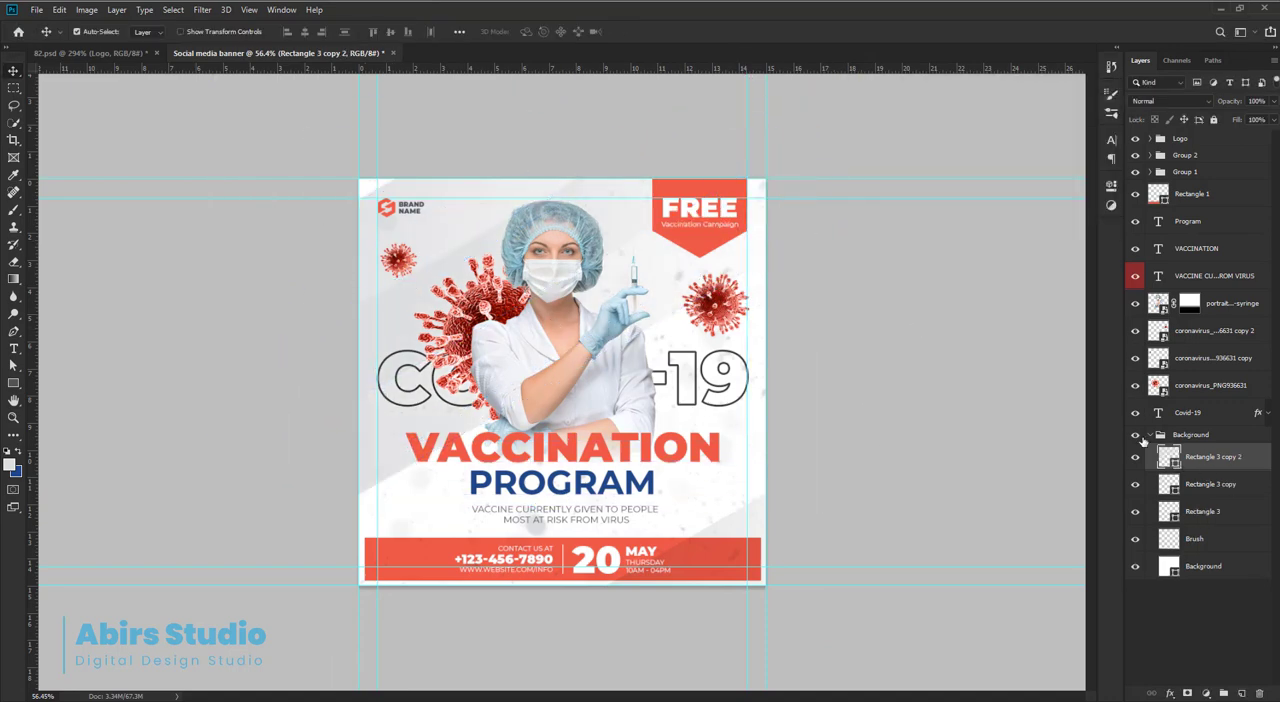
Reverse the gradient fill of the Rectangle 3 copy layer and check its effect by toggling the layer's visibility.
{"action": "double_click", "coordinate": [1169, 484]}
{"action": "left_click", "coordinate": [953, 201]}
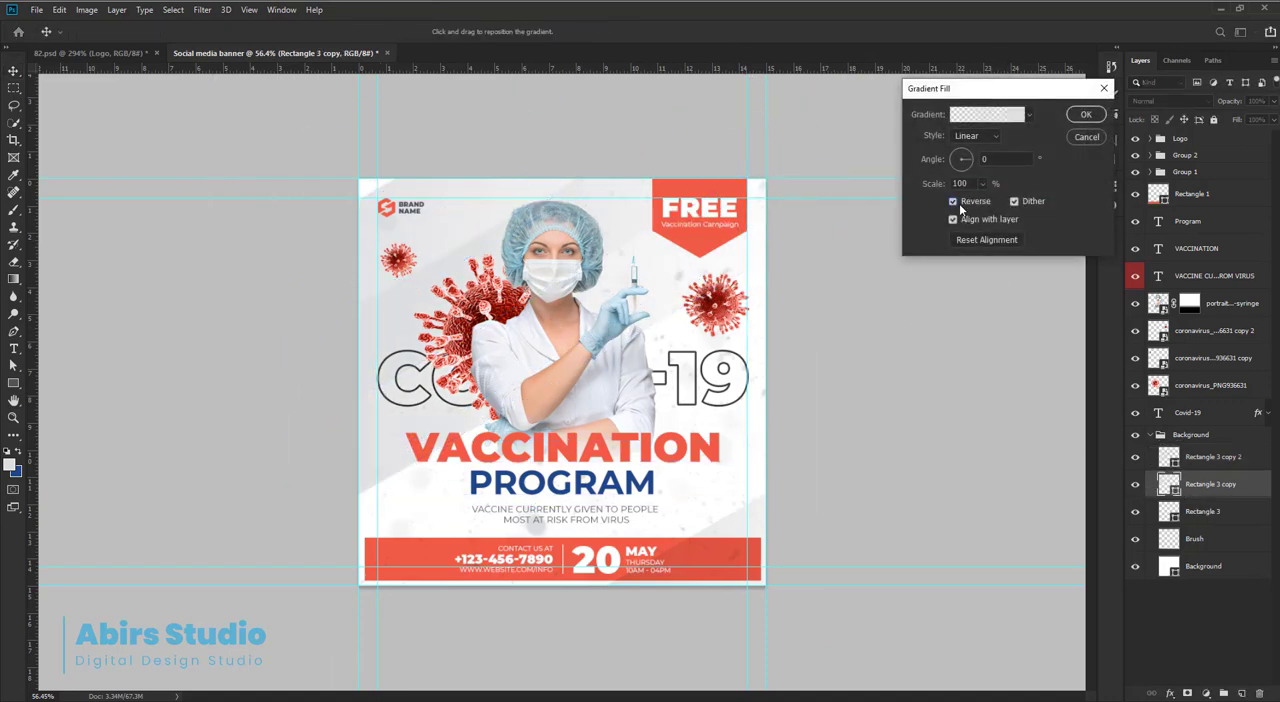
{"action": "left_click", "coordinate": [1091, 116]}
{"action": "left_click", "coordinate": [588, 139], "text": "ctrl"}
{"action": "mouse_move", "coordinate": [598, 143]}
{"action": "left_mouse_down"}
{"action": "mouse_move", "coordinate": [641, 134]}
{"action": "mouse_move", "coordinate": [617, 134]}
{"action": "left_mouse_up"}
{"action": "left_click", "coordinate": [1233, 488]}
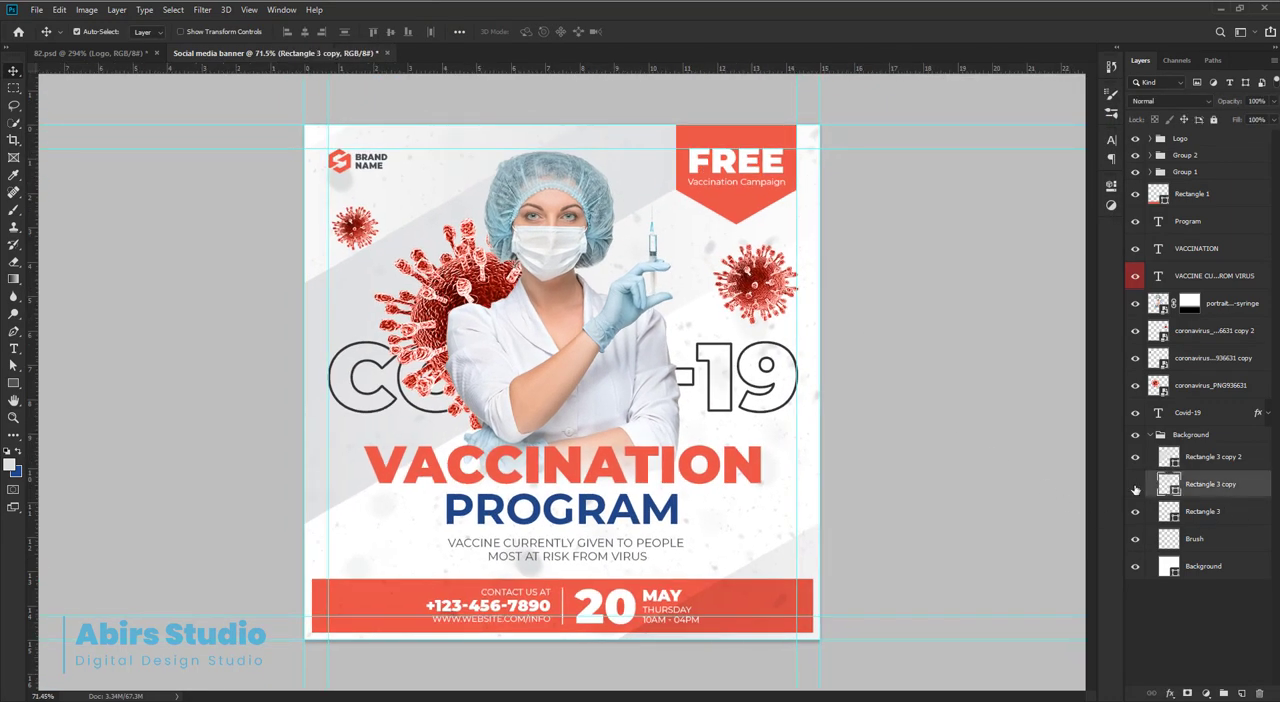
{"action": "left_click", "coordinate": [1135, 488]}
{"action": "left_click", "coordinate": [1135, 488]}
Trim Rectangle 3 copy 2 to the canvas by subtracting rectangles beyond its left, upper and right edges, then merge the shape components.
{"action": "left_click", "coordinate": [1171, 464]}
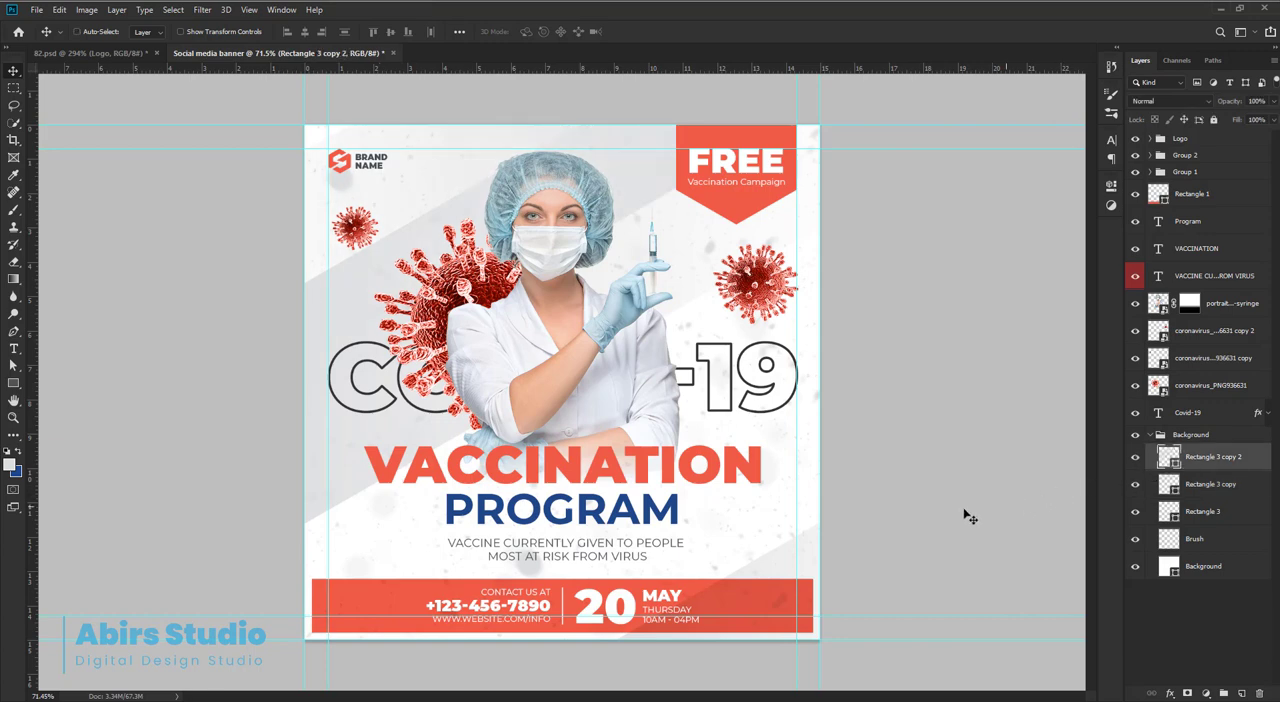
{"action": "key", "text": "ctrl+t"}
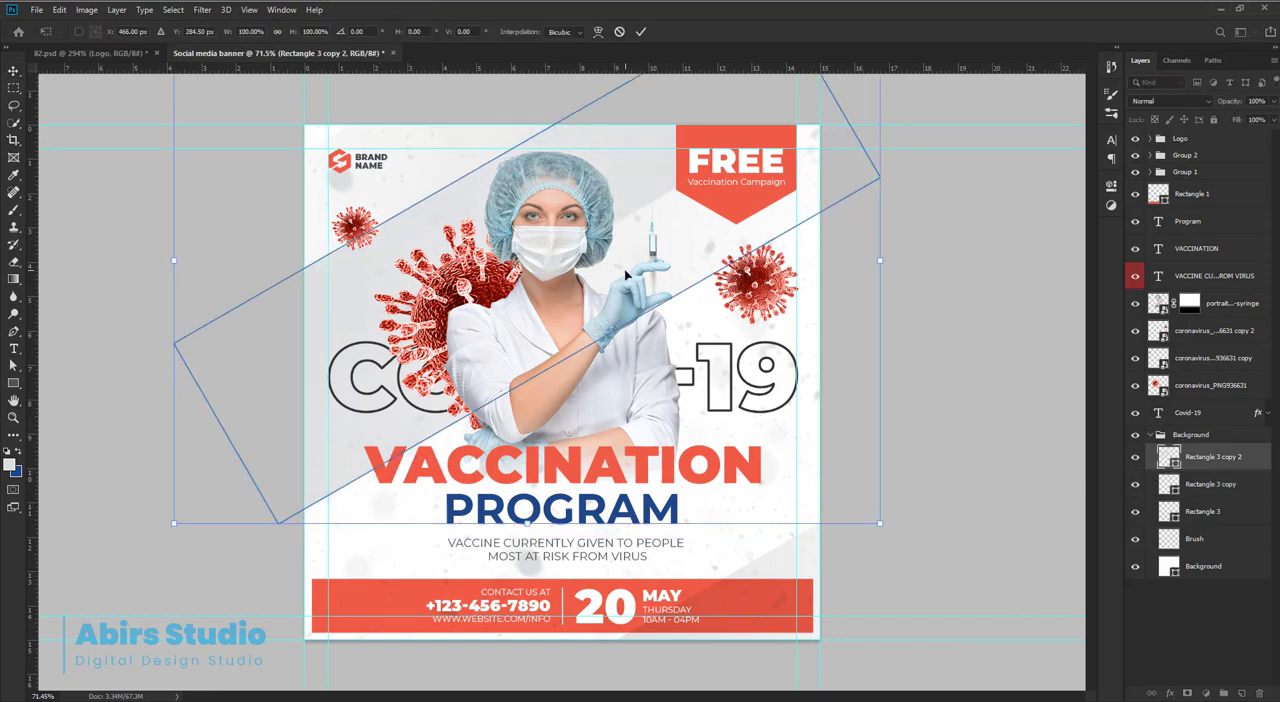
{"action": "key", "text": "Return"}
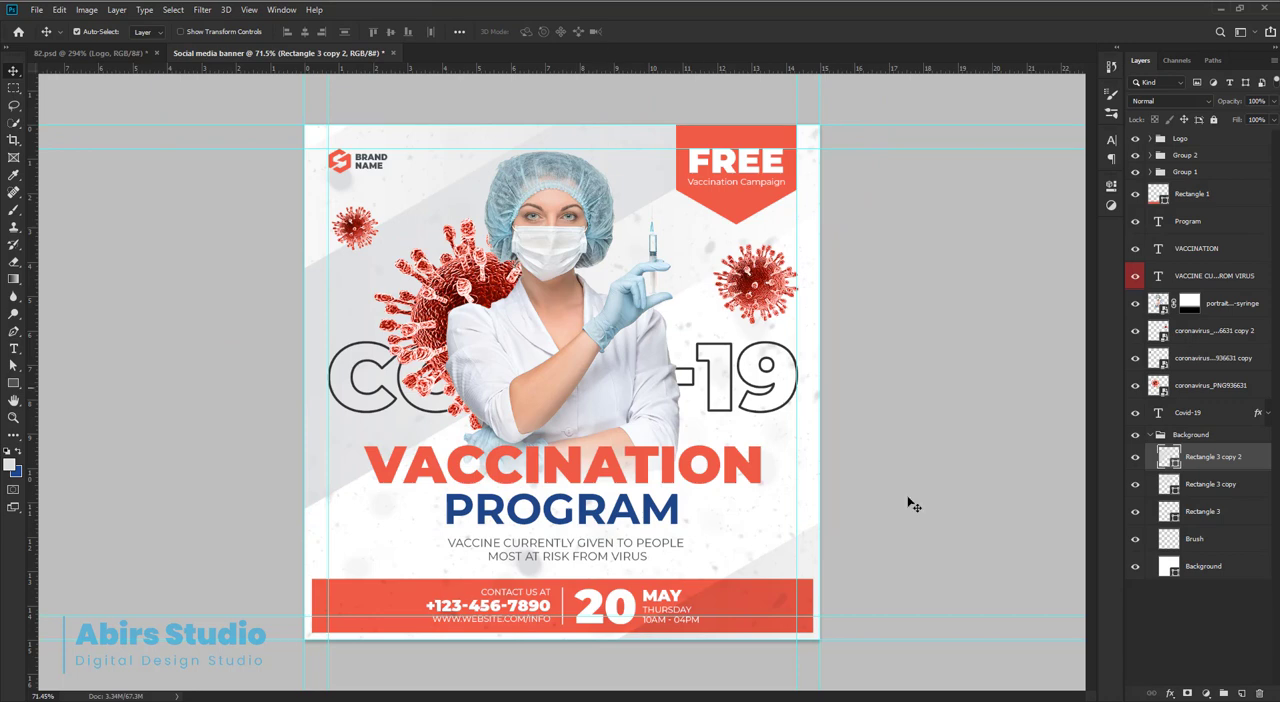
{"action": "key", "text": "a"}
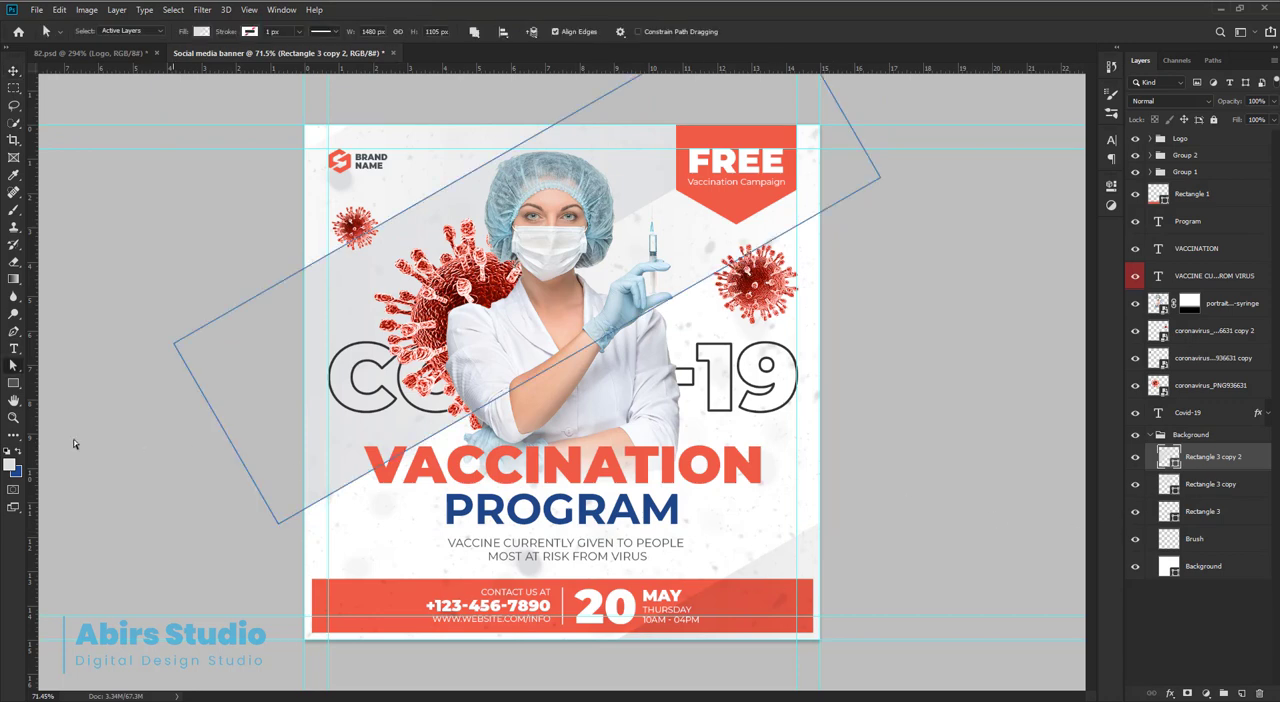
{"action": "left_click", "coordinate": [14, 385]}
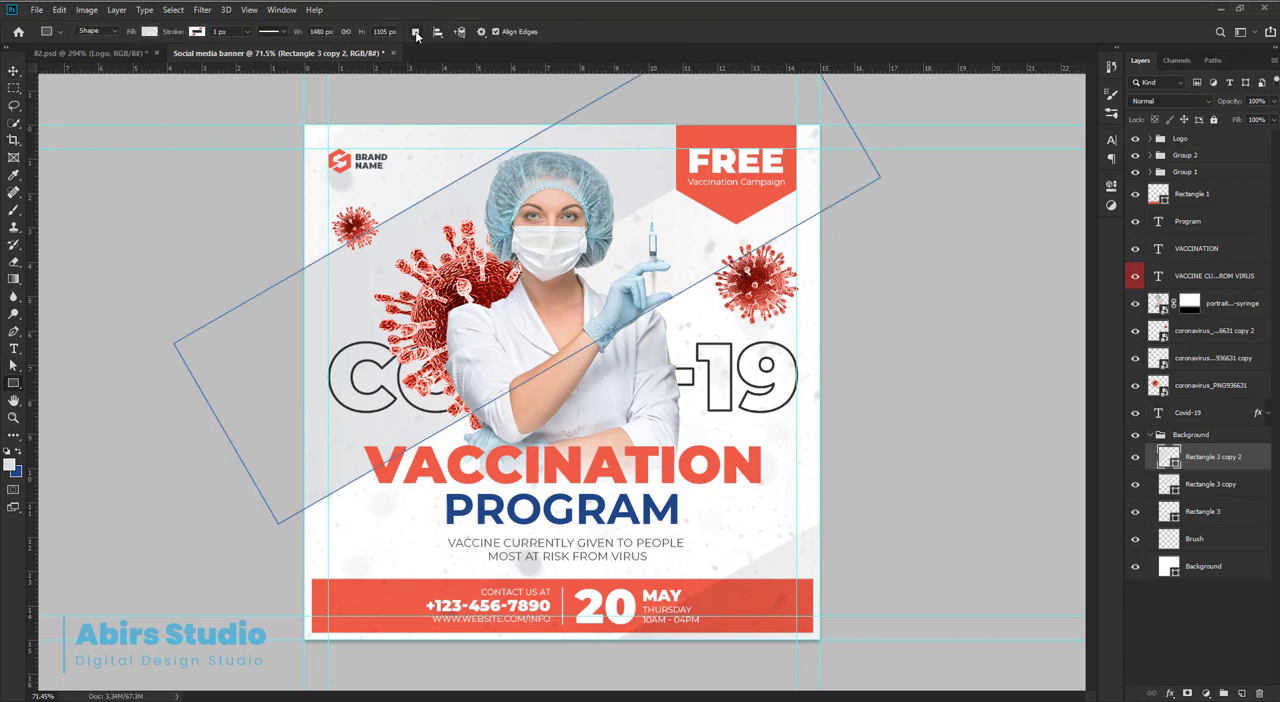
{"action": "left_click", "coordinate": [416, 34]}
{"action": "left_click", "coordinate": [441, 75]}
{"action": "scroll", "coordinate": [282, 303], "scroll_direction": "down", "scroll_amount": 3}
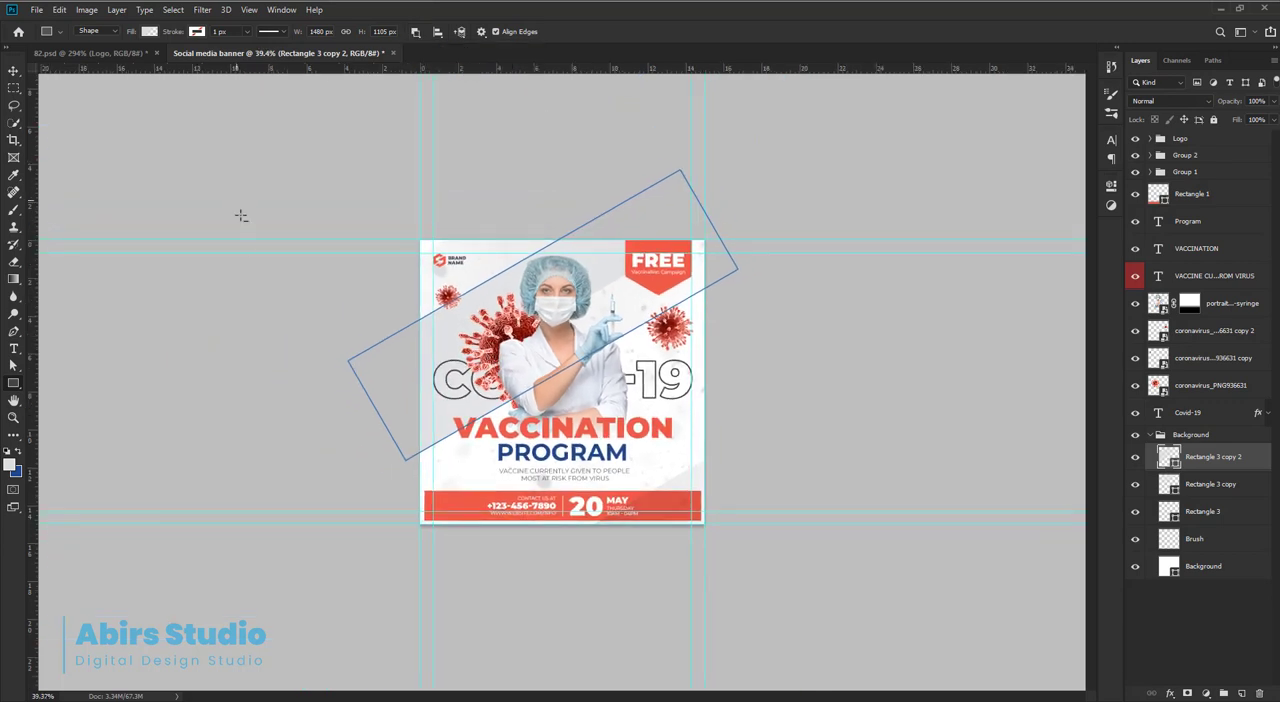
{"action": "left_click_drag", "start_coordinate": [236, 199], "coordinate": [420, 587]}
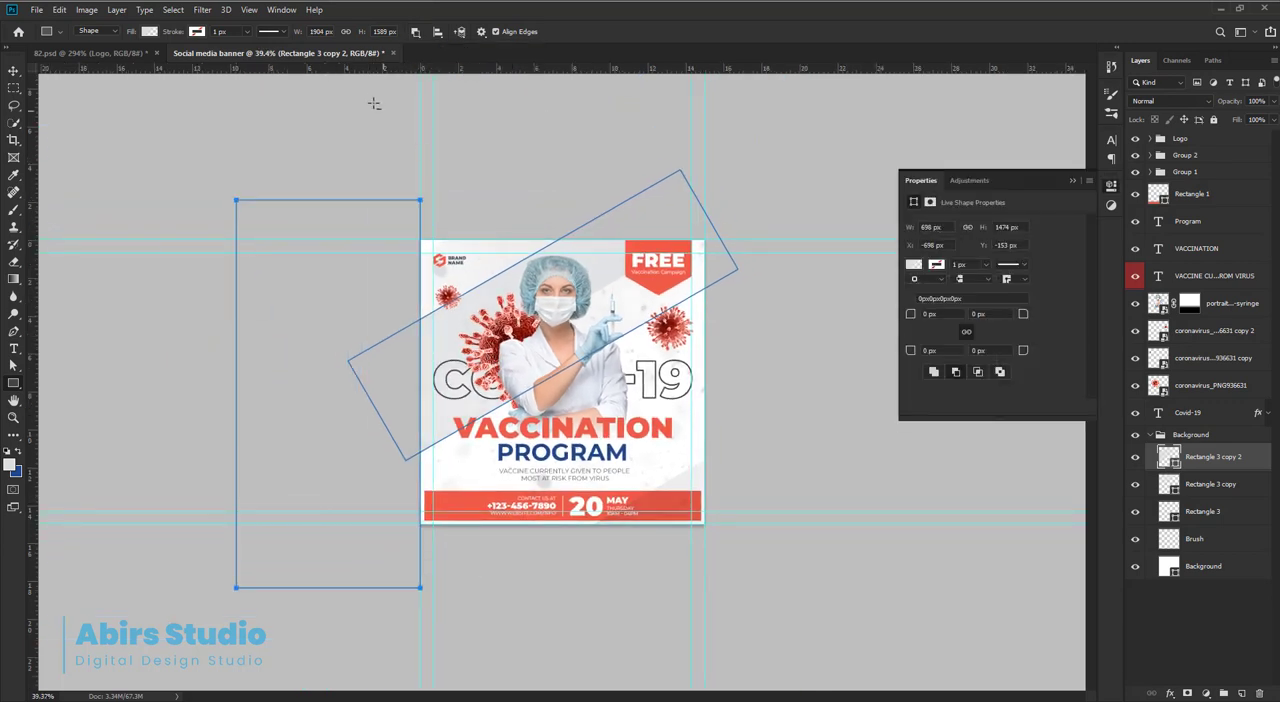
{"action": "left_click_drag", "start_coordinate": [350, 105], "coordinate": [814, 240]}
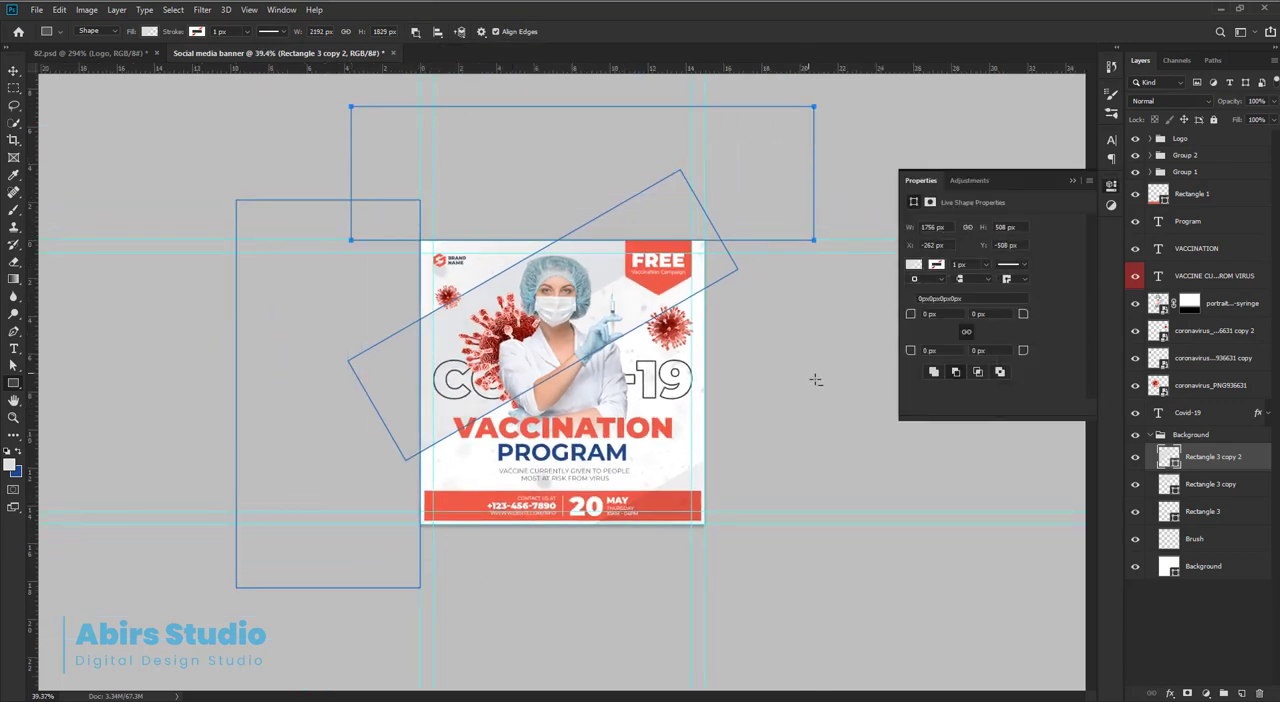
{"action": "left_click_drag", "start_coordinate": [815, 381], "coordinate": [704, 150]}
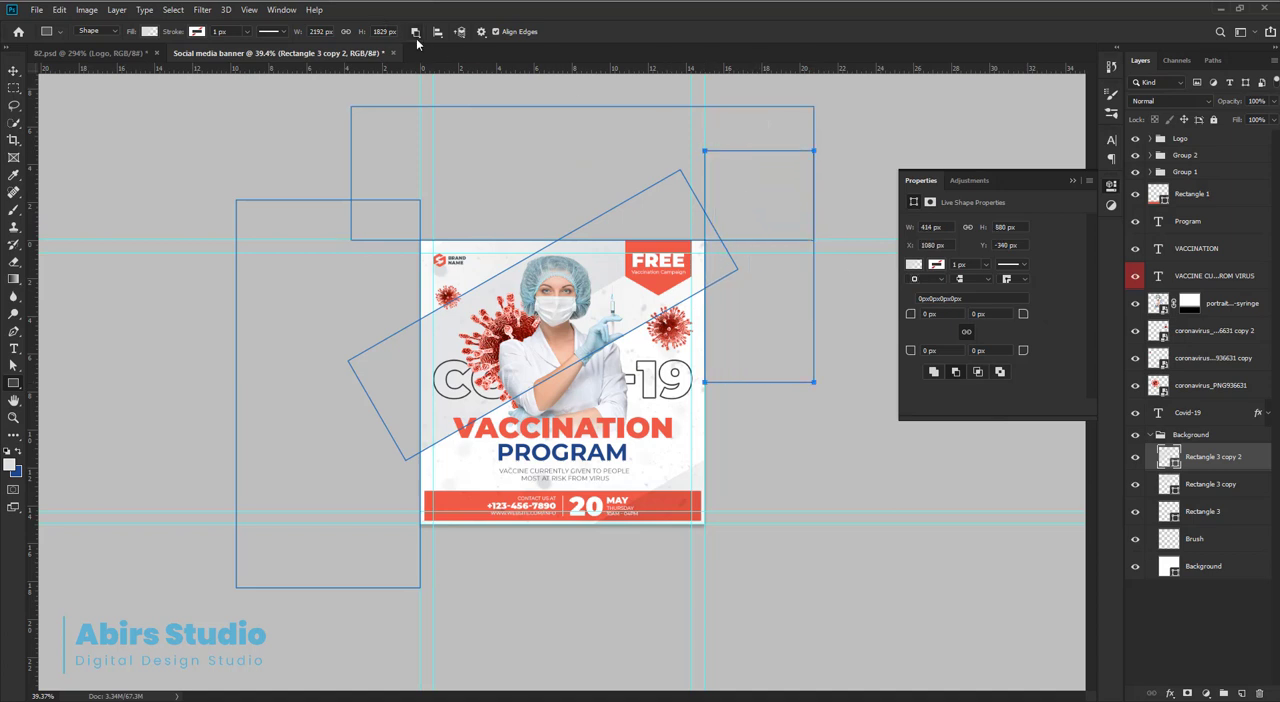
{"action": "left_click", "coordinate": [415, 31]}
{"action": "left_click", "coordinate": [445, 122]}
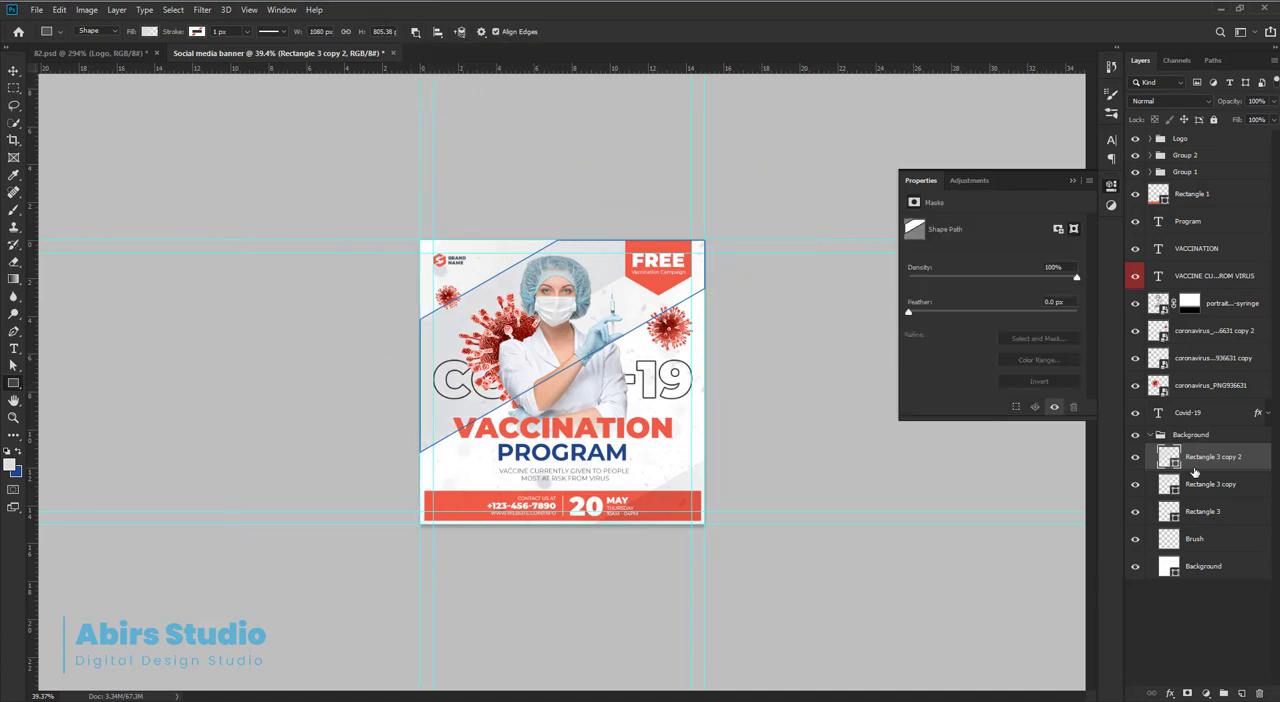
Subtract rectangles above and left of the canvas from the Rectangle 3 copy shape and merge its components.
{"action": "left_click", "coordinate": [1200, 486]}
{"action": "mouse_move", "coordinate": [306, 110]}
{"action": "left_mouse_down"}
{"action": "mouse_move", "coordinate": [785, 199]}
{"action": "mouse_move", "coordinate": [838, 240]}
{"action": "left_mouse_up"}
{"action": "left_click_drag", "start_coordinate": [217, 120], "coordinate": [421, 498]}
{"action": "left_click", "coordinate": [415, 31]}
{"action": "left_click", "coordinate": [445, 122]}
Subtract rectangles to the right of and below the canvas from the Rectangle 3 shape and merge its components.
{"action": "left_click", "coordinate": [1197, 511]}
{"action": "left_click_drag", "start_coordinate": [912, 594], "coordinate": [704, 345]}
{"action": "left_click_drag", "start_coordinate": [892, 665], "coordinate": [390, 535]}
{"action": "left_click", "coordinate": [415, 31]}
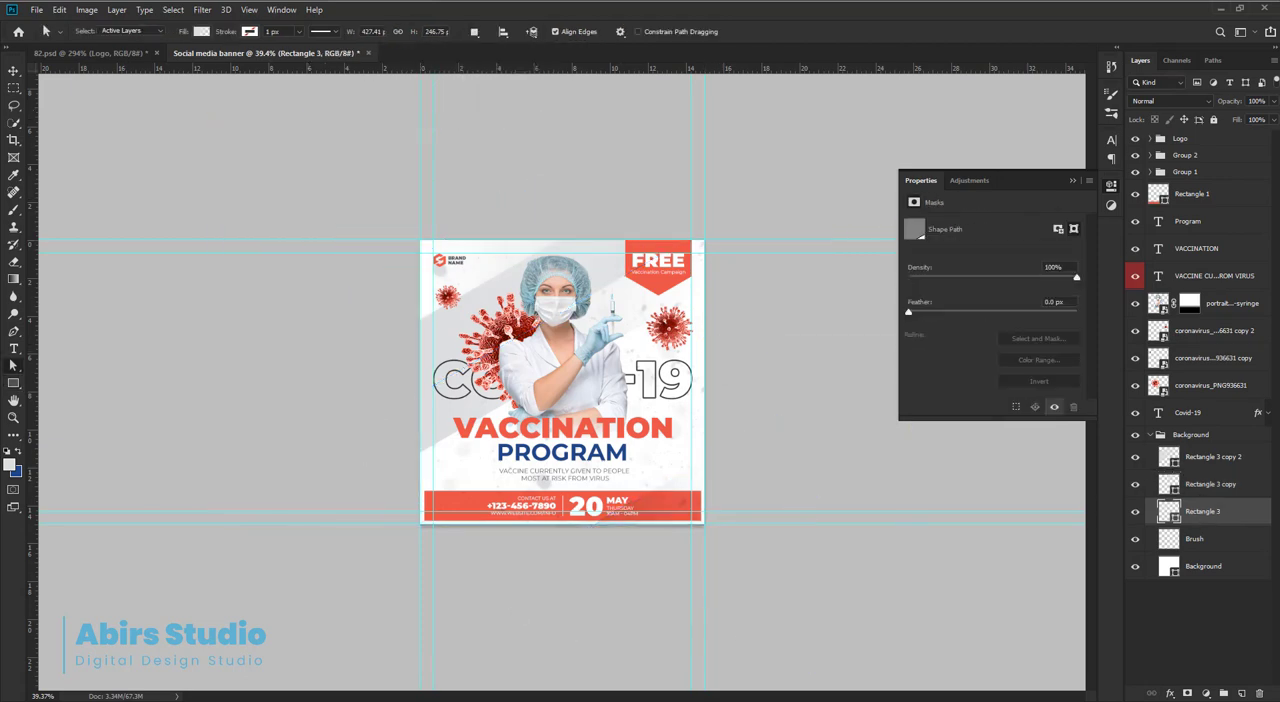
{"action": "key", "text": "ctrl+0"}
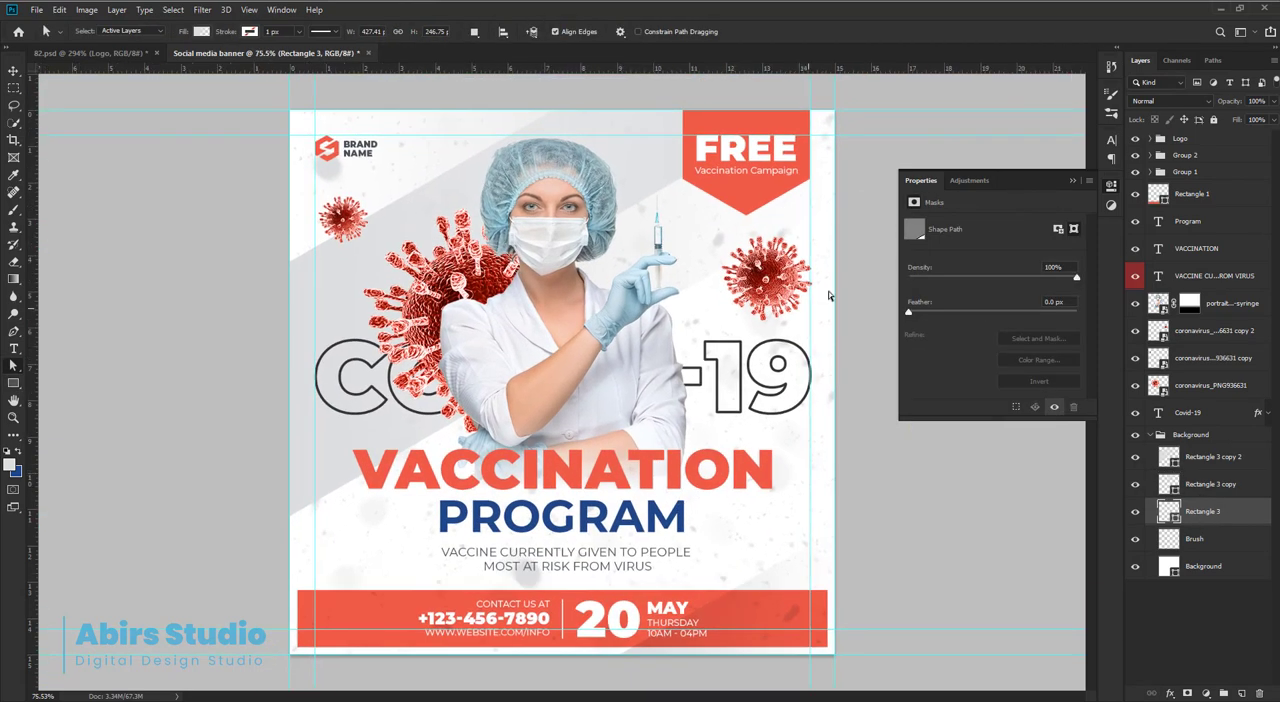
{"action": "left_click", "coordinate": [1074, 181]}
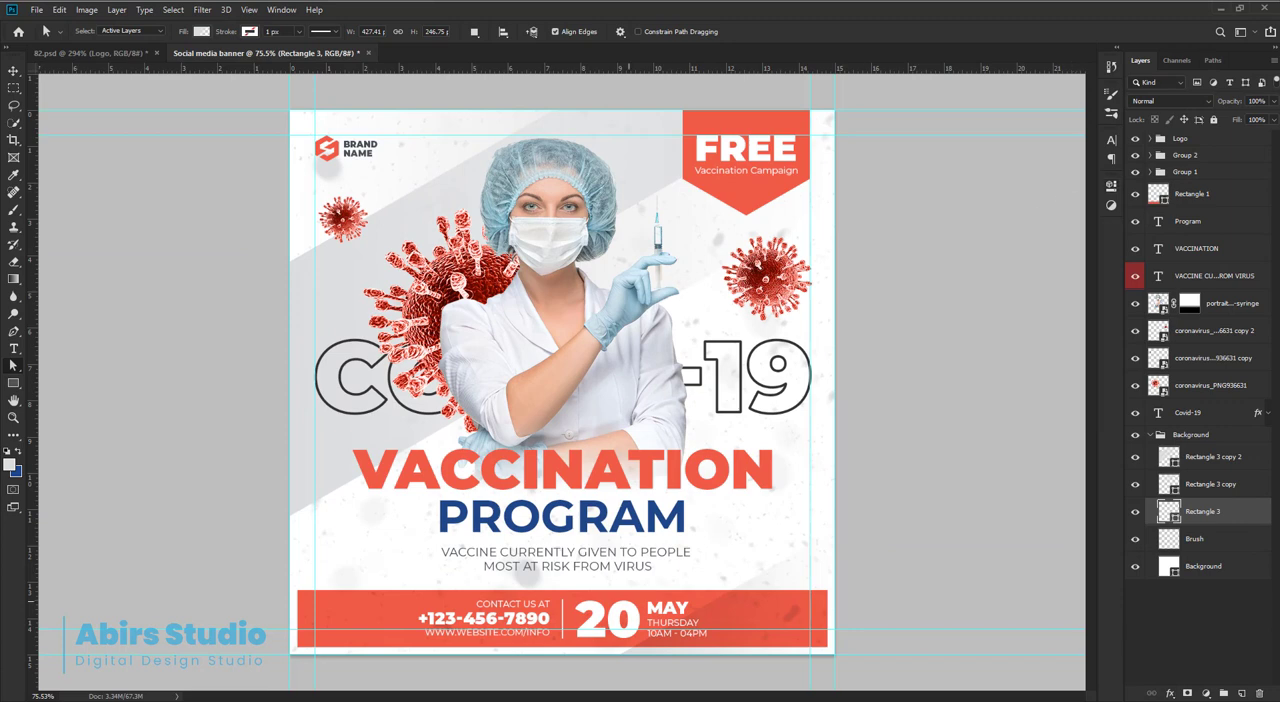
Create a new layer directly above the nurse photo layer and name it Light 1.
{"action": "key", "text": "v"}
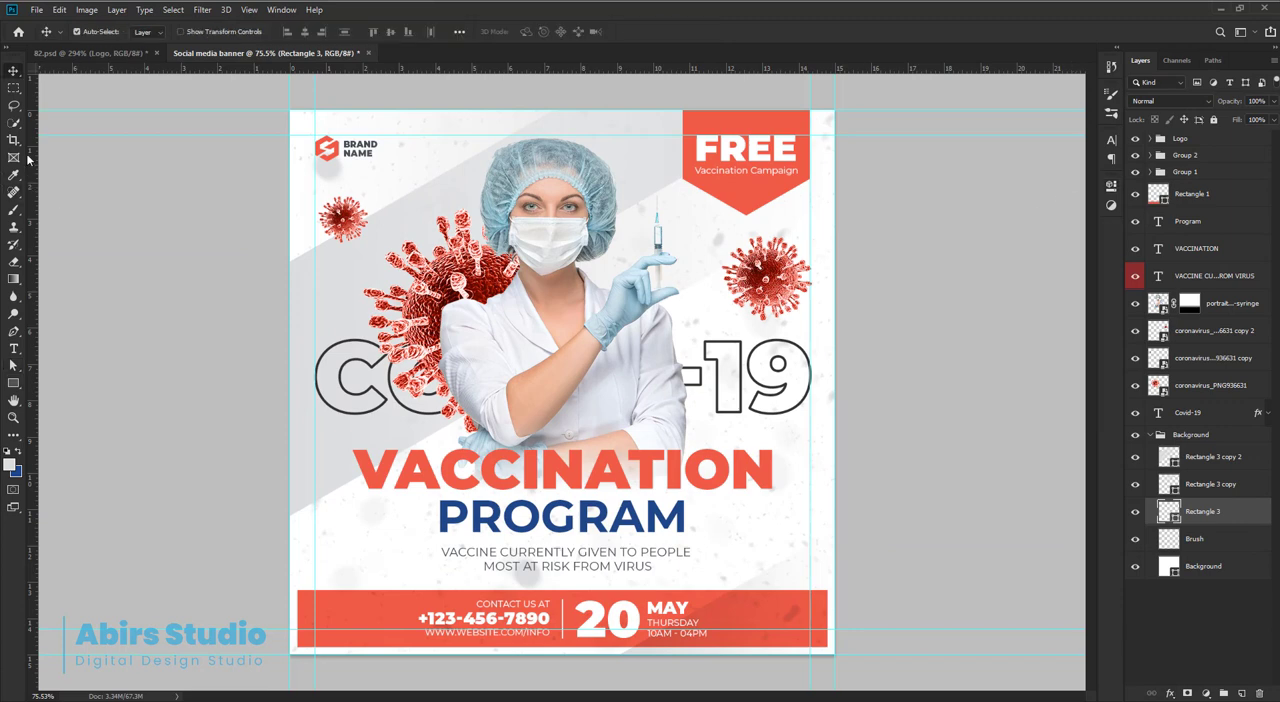
{"action": "left_click", "coordinate": [646, 176]}
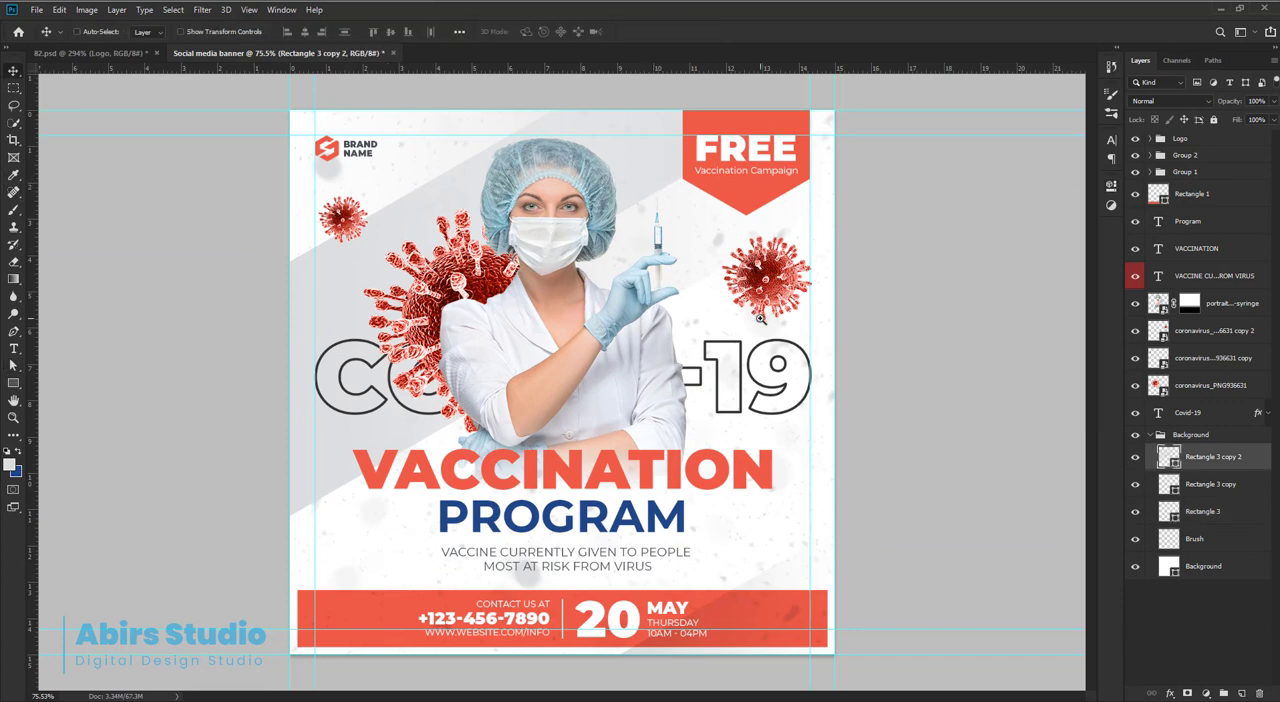
{"action": "left_click_drag", "start_coordinate": [759, 317], "coordinate": [746, 300]}
{"action": "left_click", "coordinate": [578, 346]}
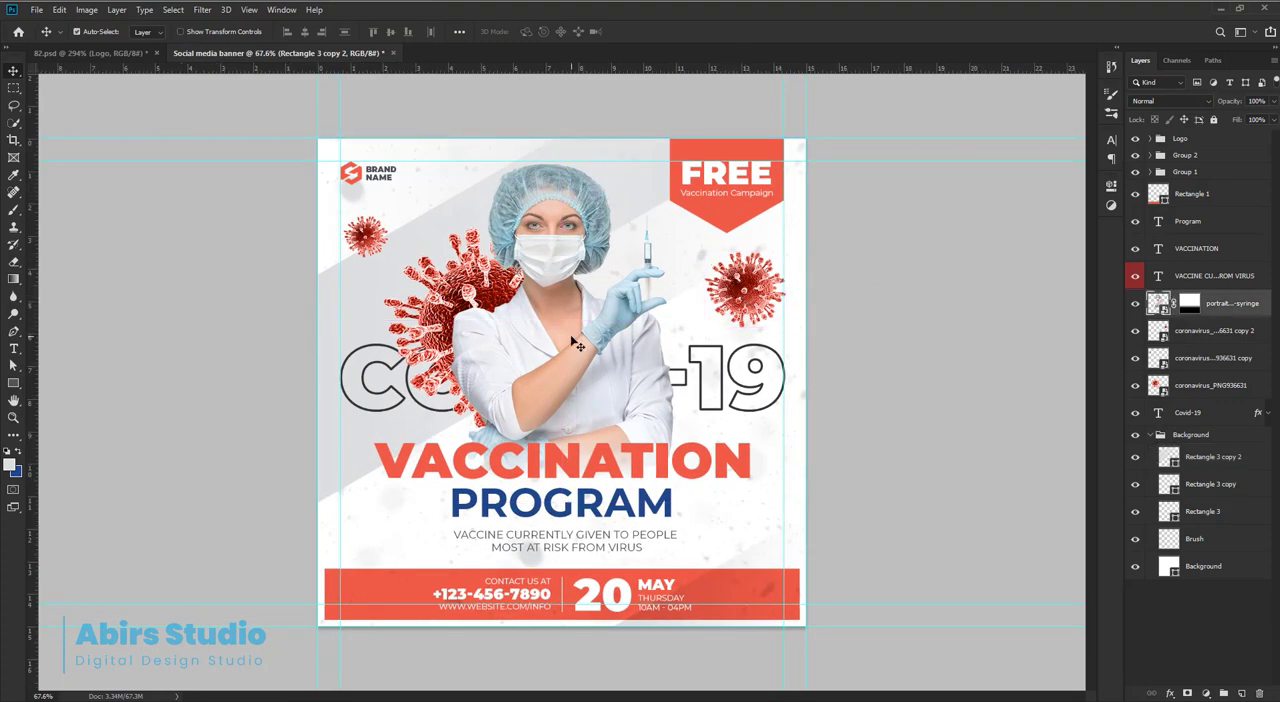
{"action": "left_click_drag", "start_coordinate": [571, 348], "coordinate": [571, 346]}
{"action": "key", "text": "ctrl+shift+n"}
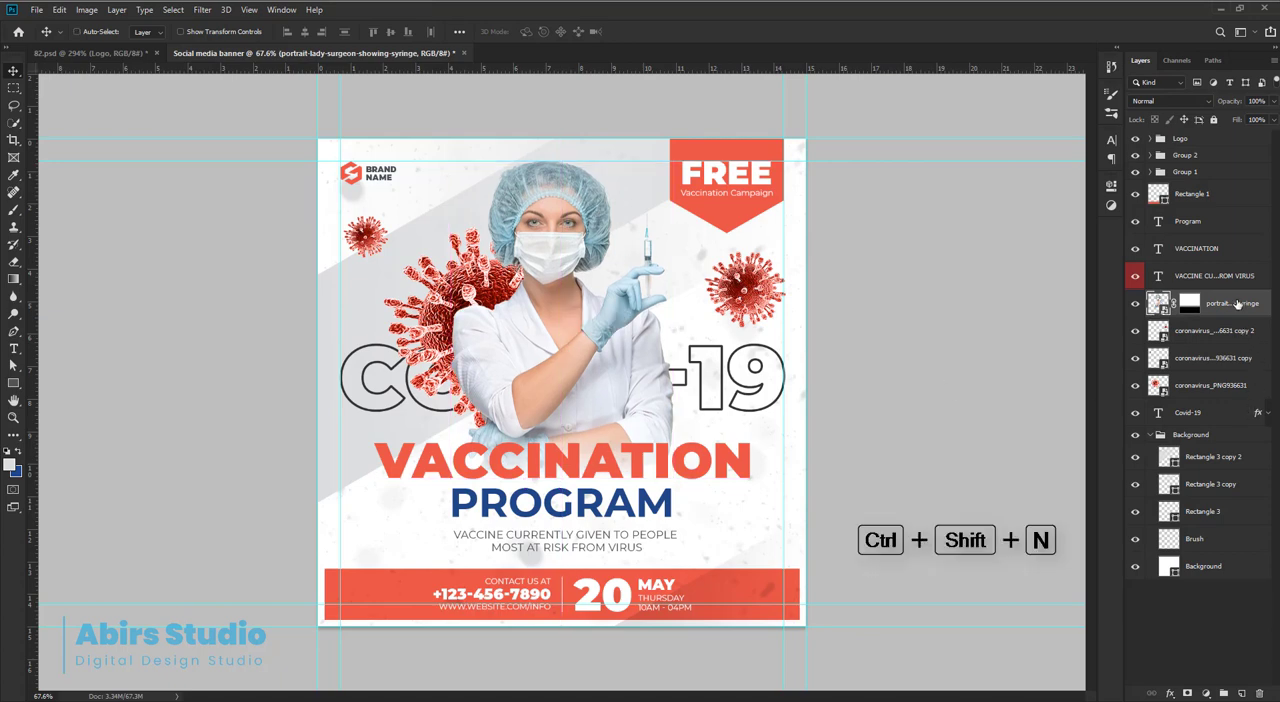
{"action": "key", "text": "Return"}
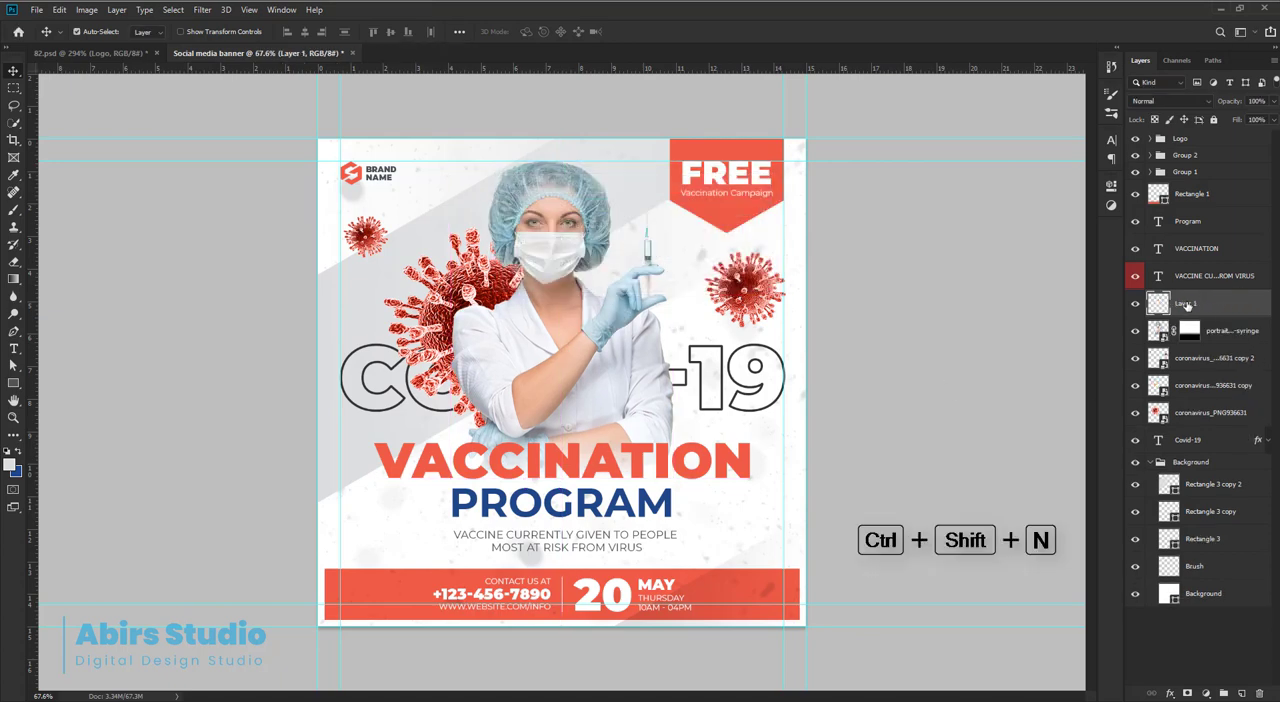
{"action": "double_click", "coordinate": [1186, 303]}
{"action": "type", "text": "L"}
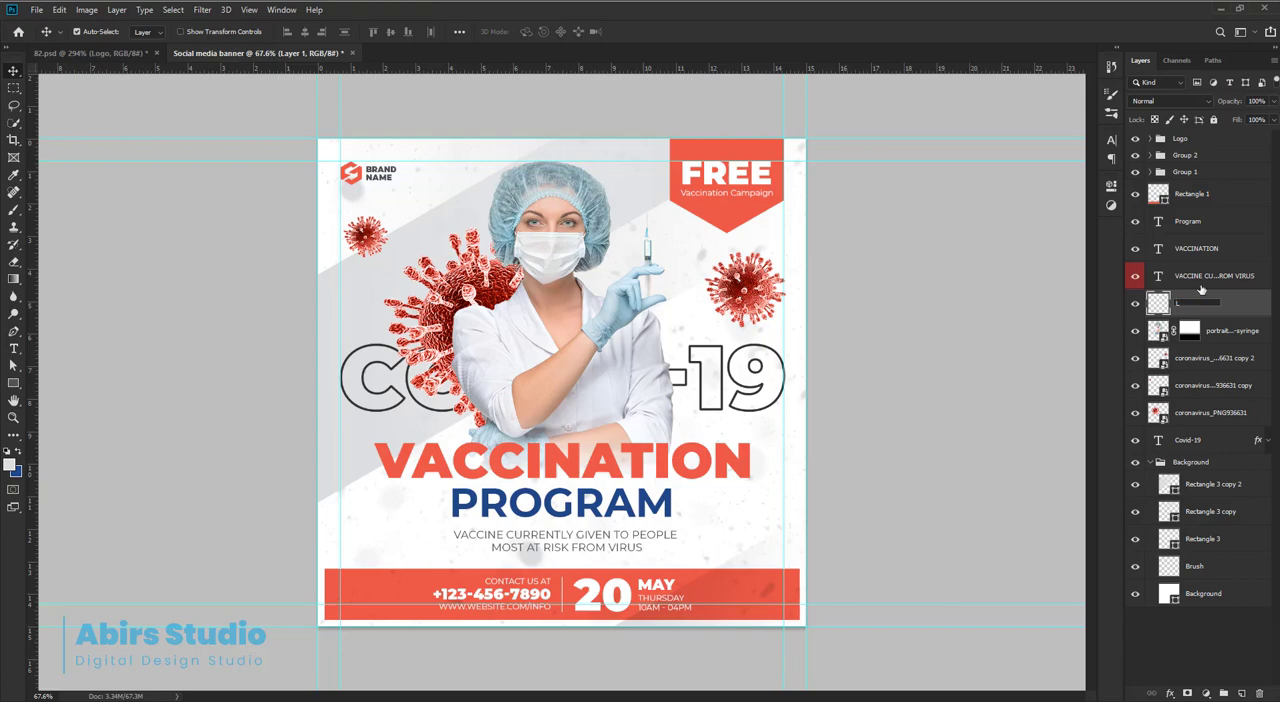
{"action": "type", "text": "ight 1"}
{"action": "key", "text": "Return"}
Choose a soft round brush from General Brushes and sample the FREE badge's red as the foreground color.
{"action": "key", "text": "b"}
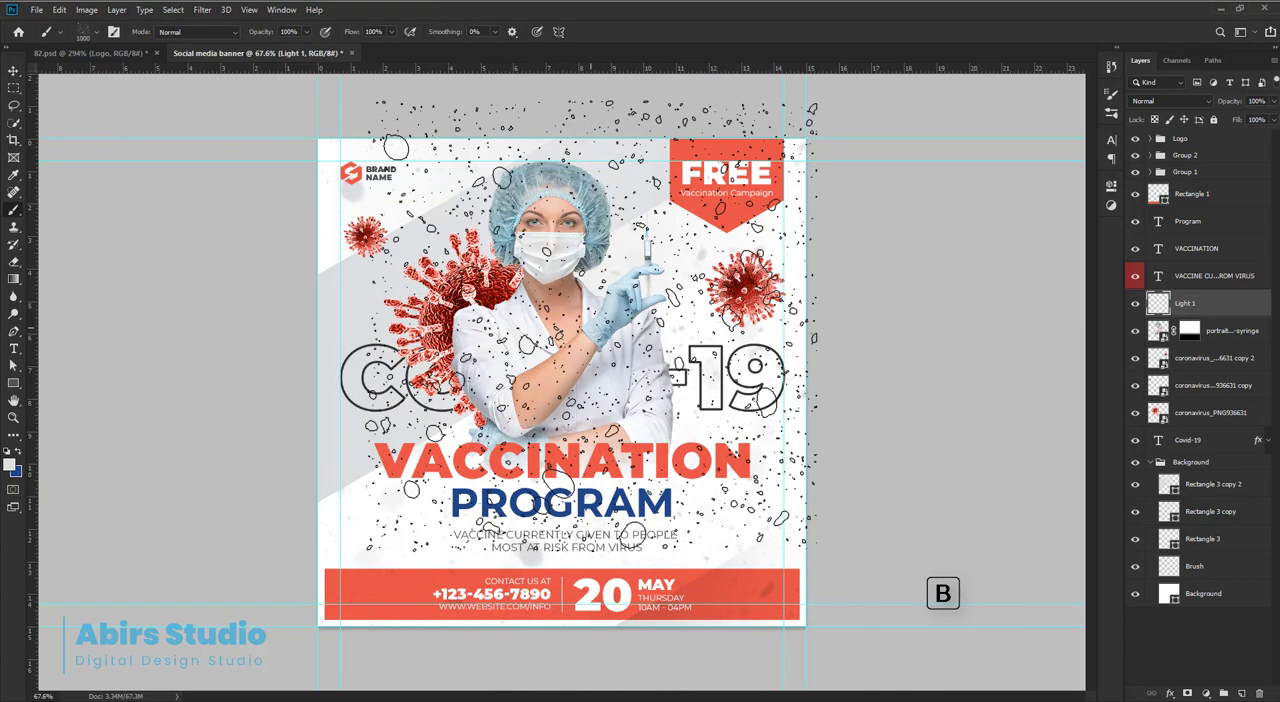
{"action": "right_click", "coordinate": [590, 330]}
{"action": "left_click_drag", "start_coordinate": [984, 551], "coordinate": [979, 345]}
{"action": "left_click", "coordinate": [636, 402]}
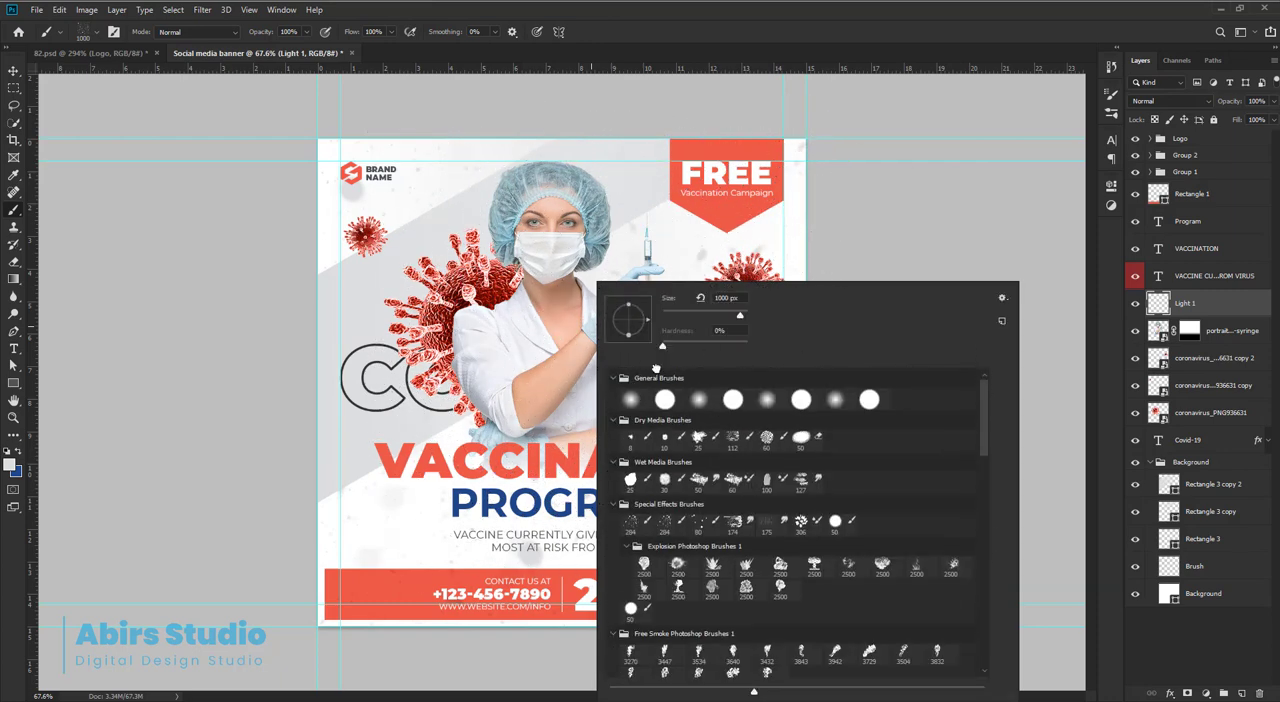
{"action": "left_click", "coordinate": [773, 43]}
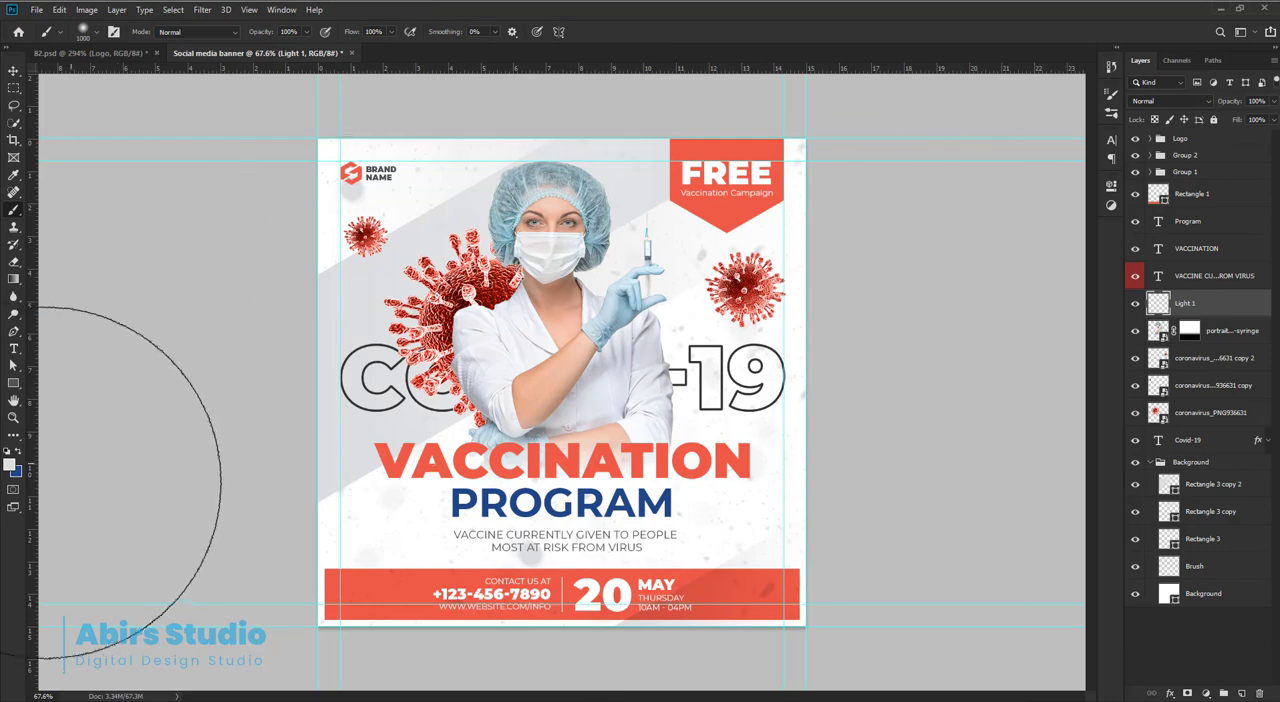
{"action": "left_click", "coordinate": [10, 464]}
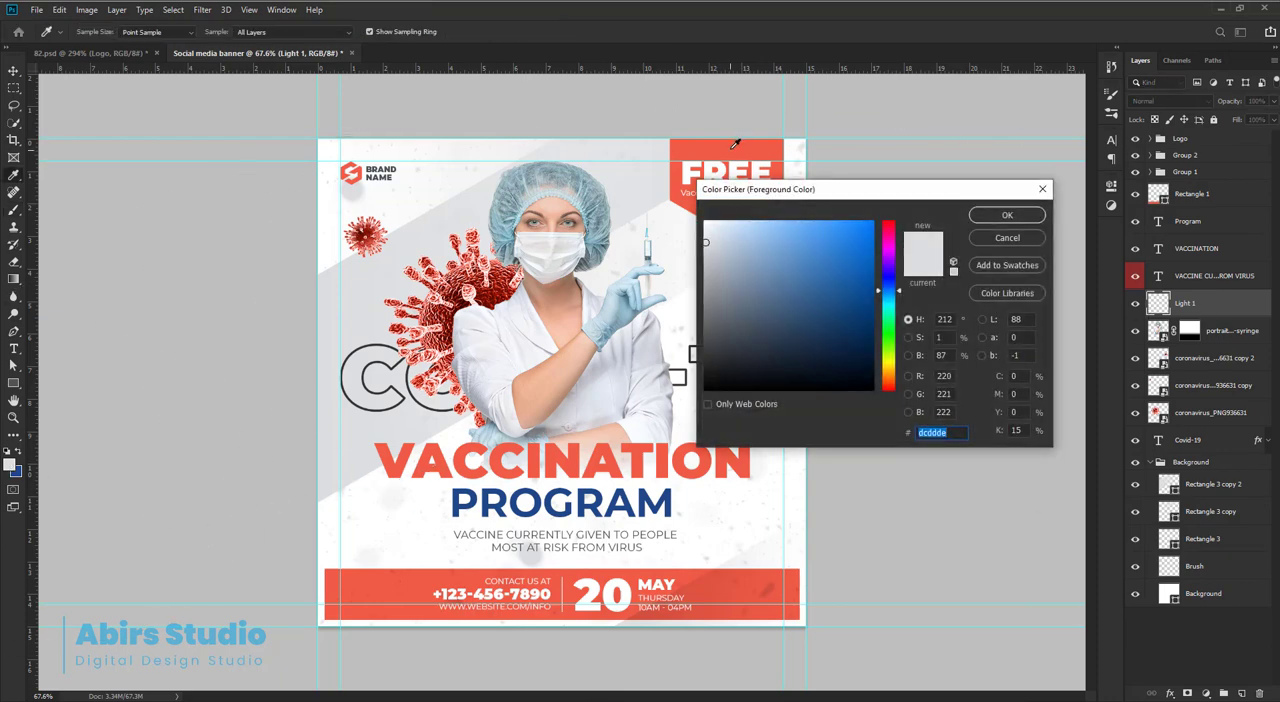
{"action": "left_click", "coordinate": [736, 145]}
{"action": "left_click", "coordinate": [1007, 216]}
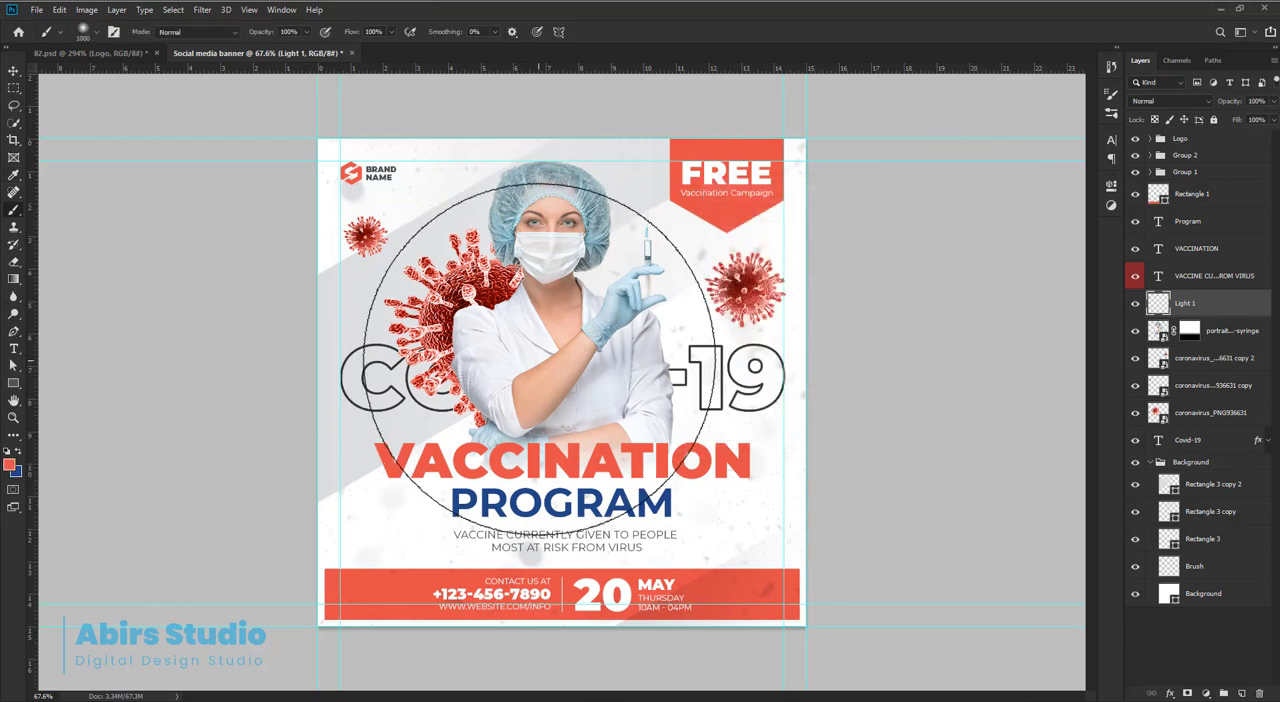
Paint one 500 px soft red dab over the nurse's chest and set the Light 1 layer's blend mode to Screen.
{"action": "key", "text": "bracketleft"}
{"action": "key", "text": "bracketleft"}
{"action": "key", "text": "bracketleft"}
{"action": "key", "text": "bracketleft"}
{"action": "key", "text": "bracketleft"}
{"action": "left_click", "coordinate": [530, 342]}
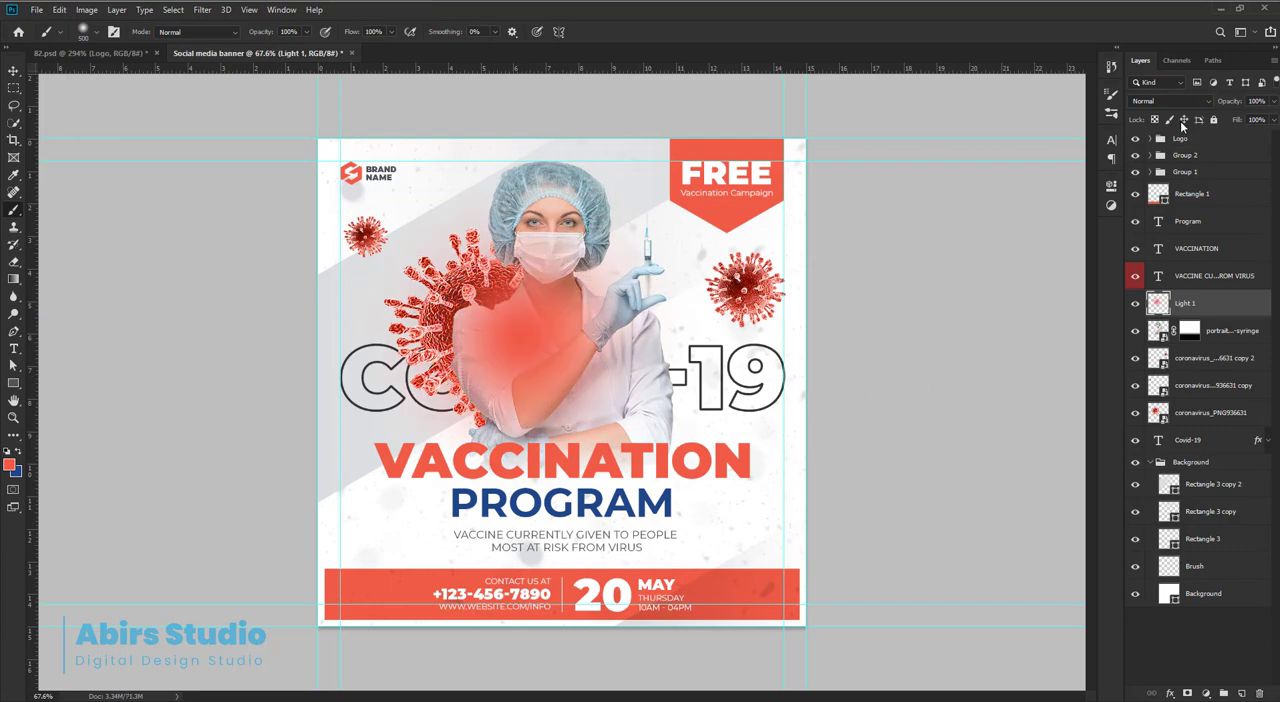
{"action": "left_click", "coordinate": [1165, 101]}
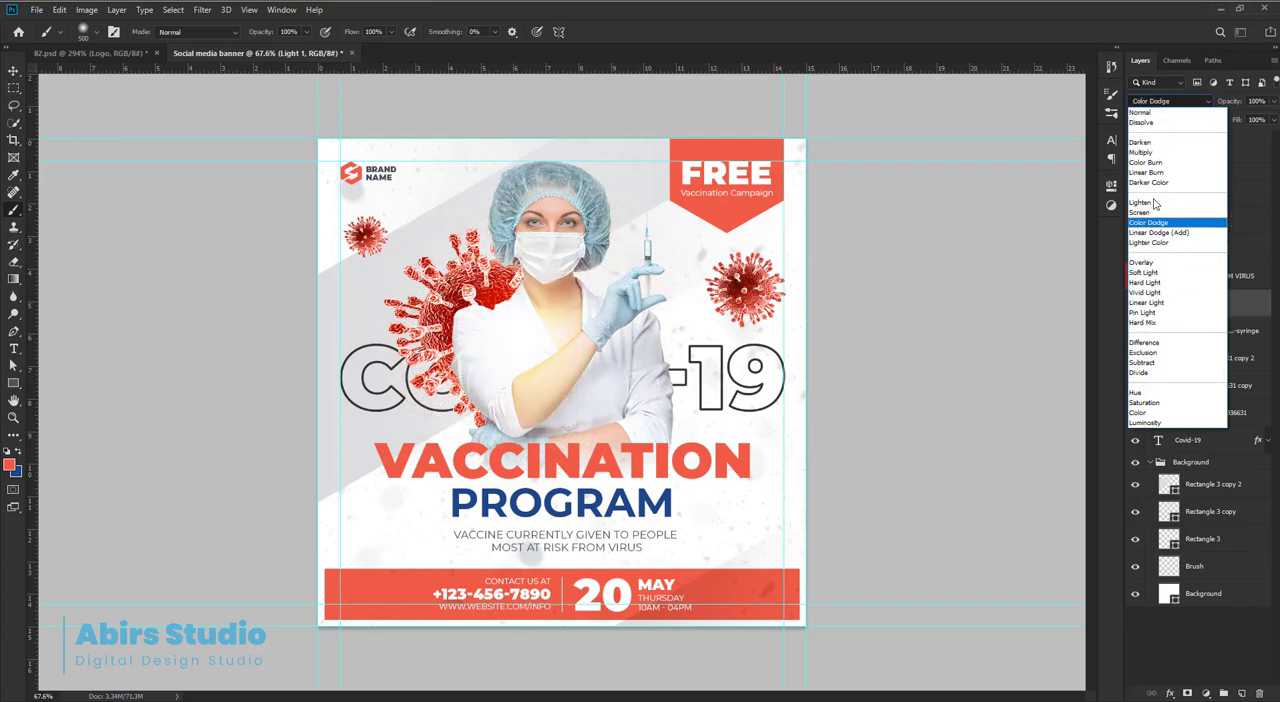
{"action": "left_click", "coordinate": [1145, 212]}
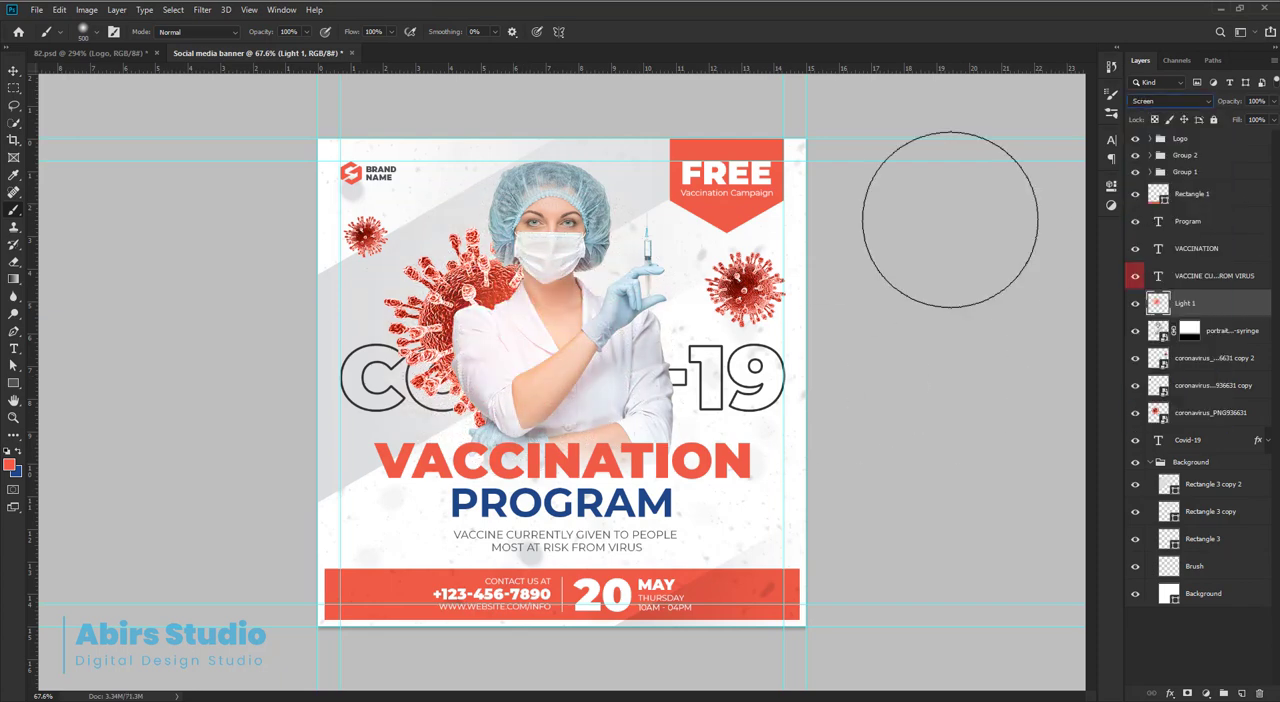
Move the Light 1 glow onto the large virus and scale it down to about 90% width and 92% height.
{"action": "left_click", "coordinate": [14, 71]}
{"action": "key", "text": "ctrl+t"}
{"action": "left_click_drag", "start_coordinate": [518, 332], "coordinate": [476, 318]}
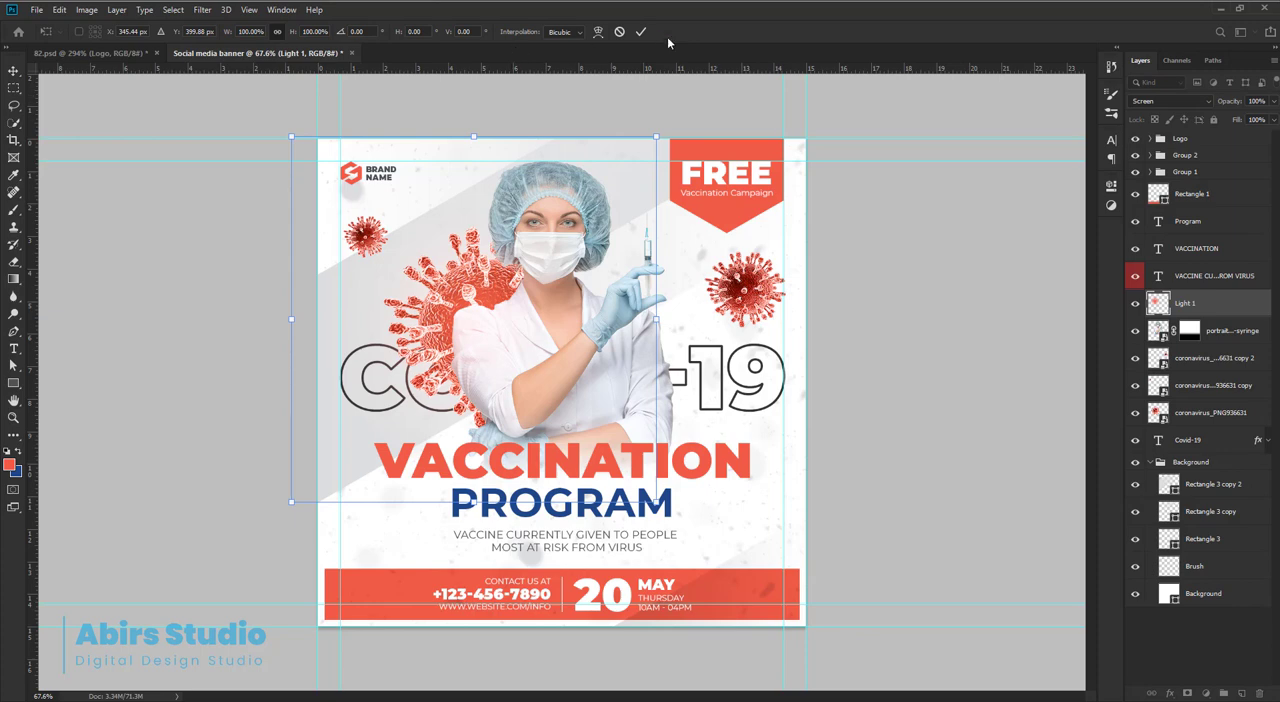
{"action": "left_click_drag", "start_coordinate": [656, 134], "coordinate": [637, 151]}
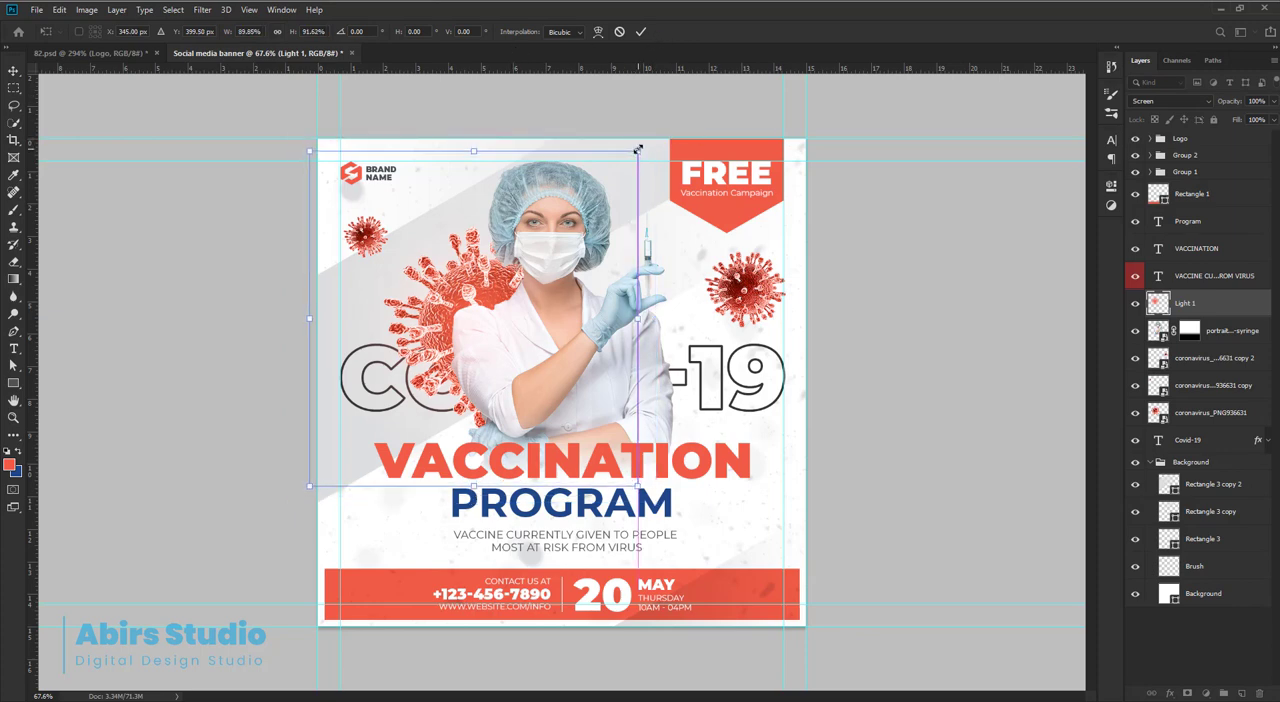
{"action": "left_click", "coordinate": [641, 33]}
Duplicate the Light 1 glow and move the copy down and right, between the nurse's arm and the 19.
{"action": "key", "text": "ctrl+j"}
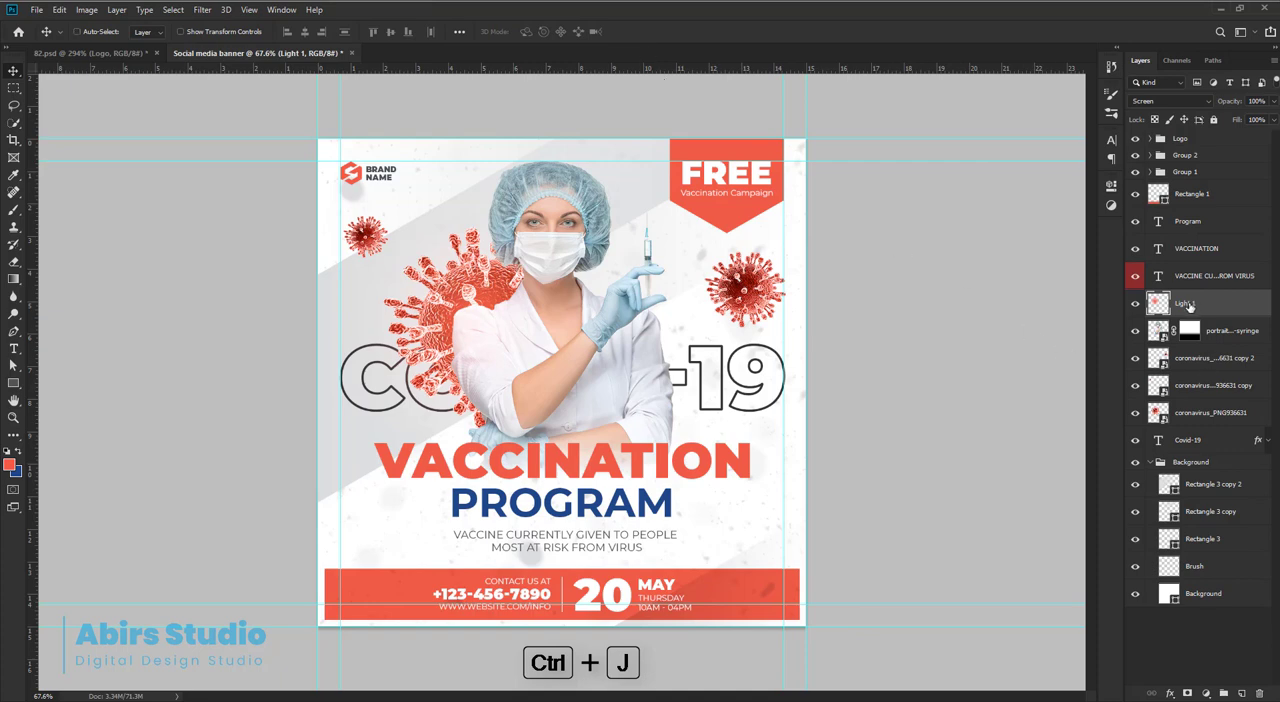
{"action": "key", "text": "ctrl+t"}
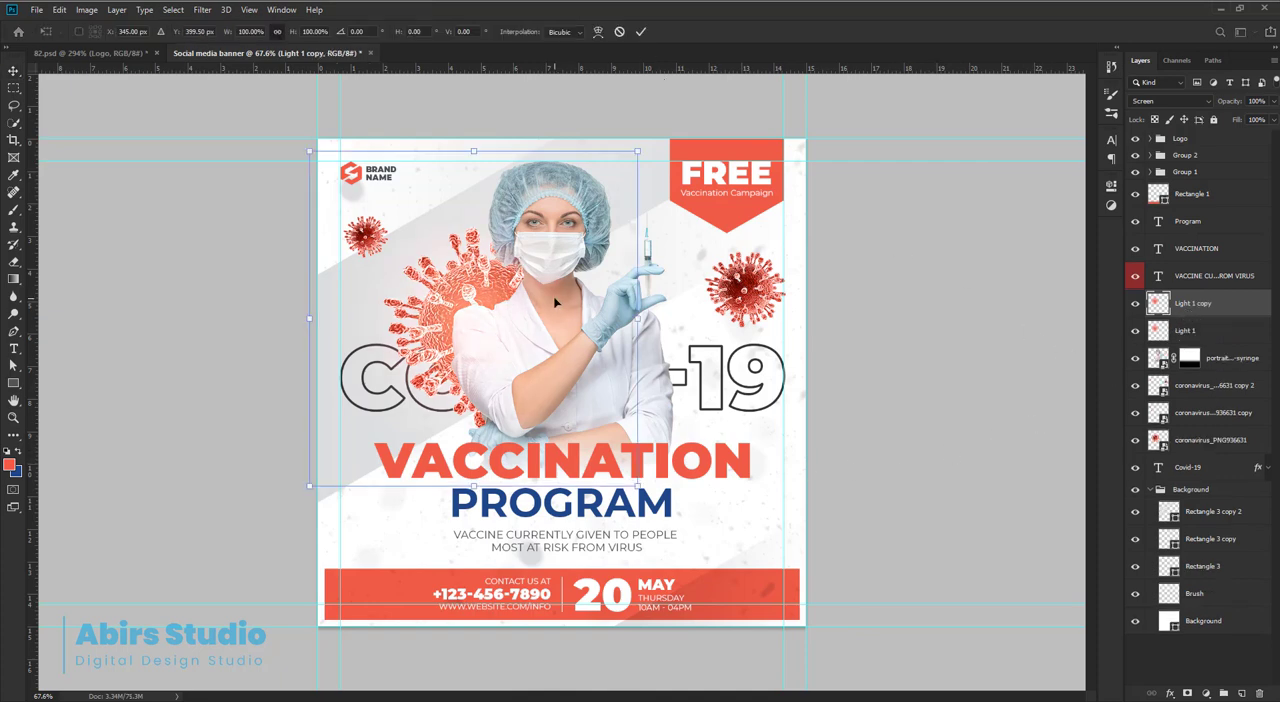
{"action": "left_click_drag", "start_coordinate": [556, 302], "coordinate": [716, 420]}
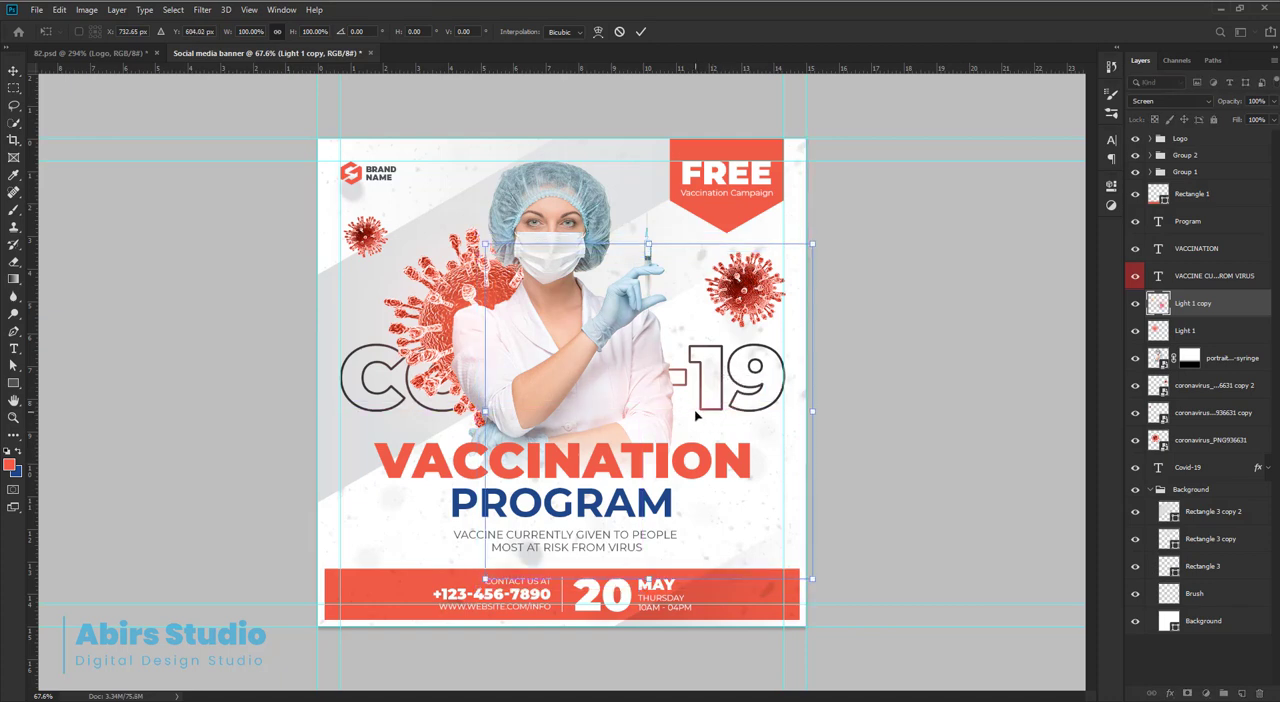
{"action": "key", "text": "Return"}
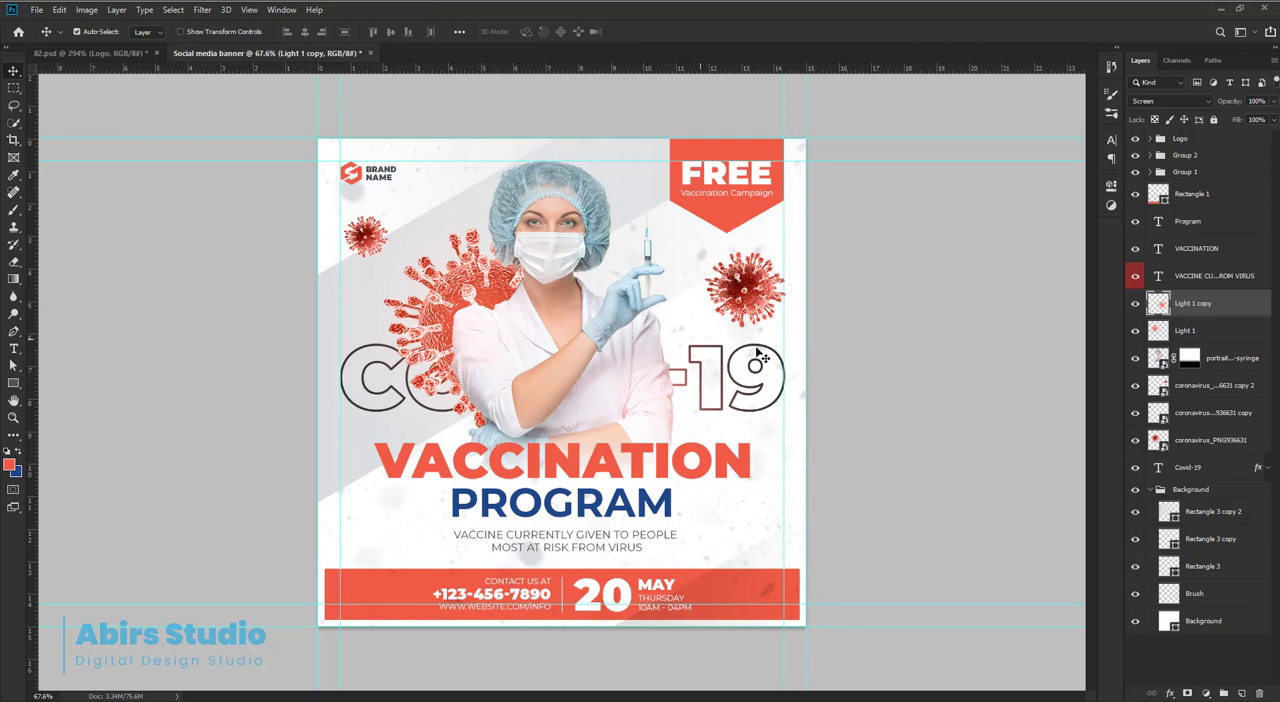
Scale the large virus down to about 70.5% and place its center near X 398 px, Y 403 px behind the nurse.
{"action": "left_click", "coordinate": [471, 240]}
{"action": "left_click", "coordinate": [1189, 438]}
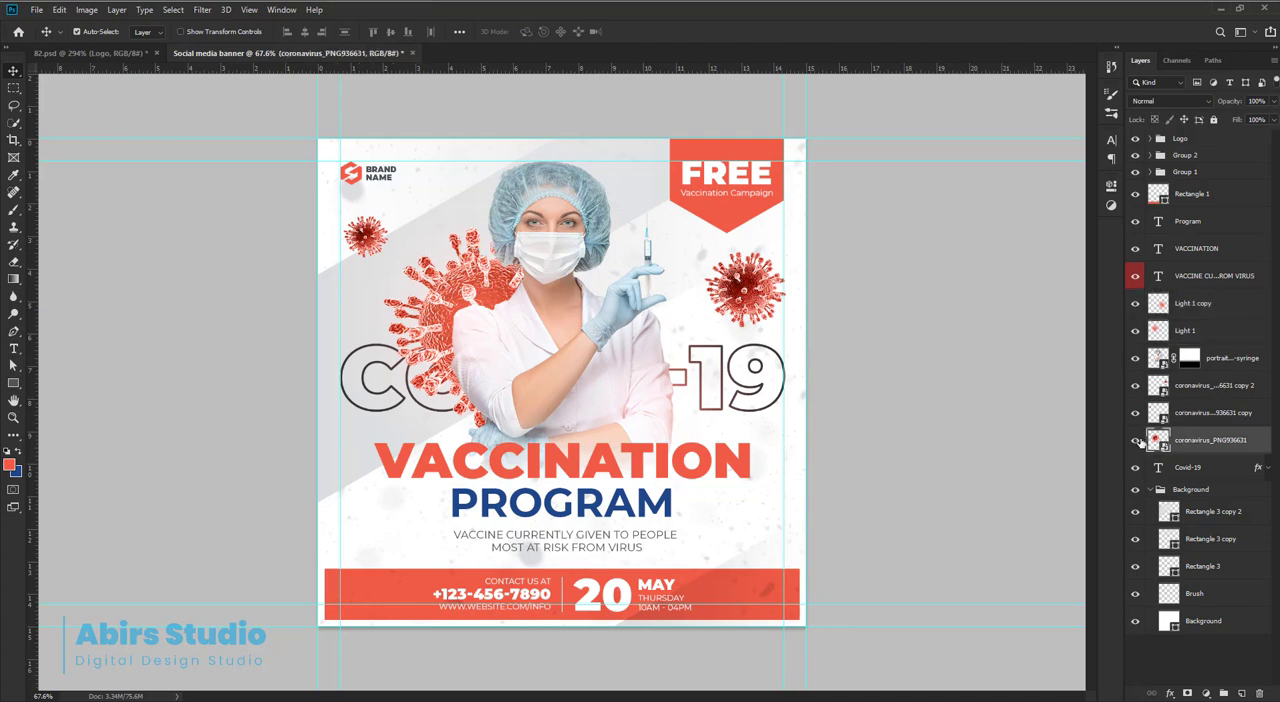
{"action": "key", "text": "ctrl"}
{"action": "left_click_drag", "start_coordinate": [519, 287], "coordinate": [521, 271]}
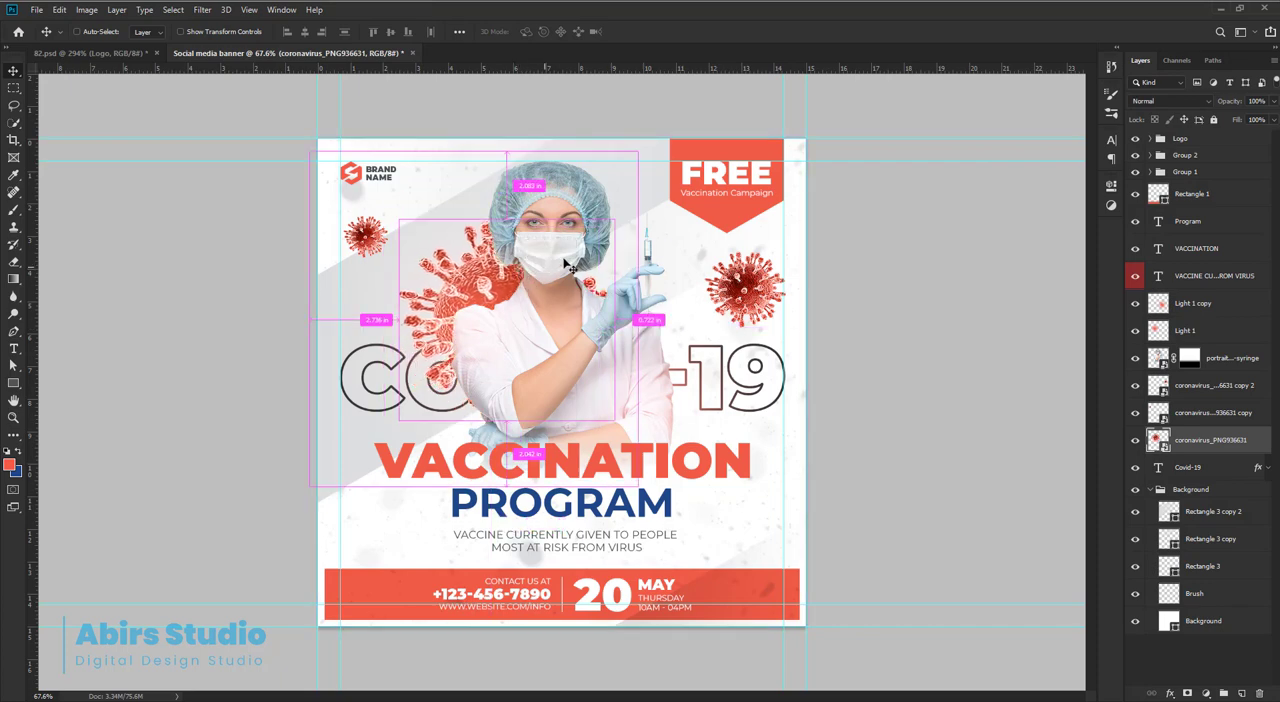
{"action": "key", "text": "ctrl+t"}
{"action": "left_click_drag", "start_coordinate": [611, 214], "coordinate": [598, 228]}
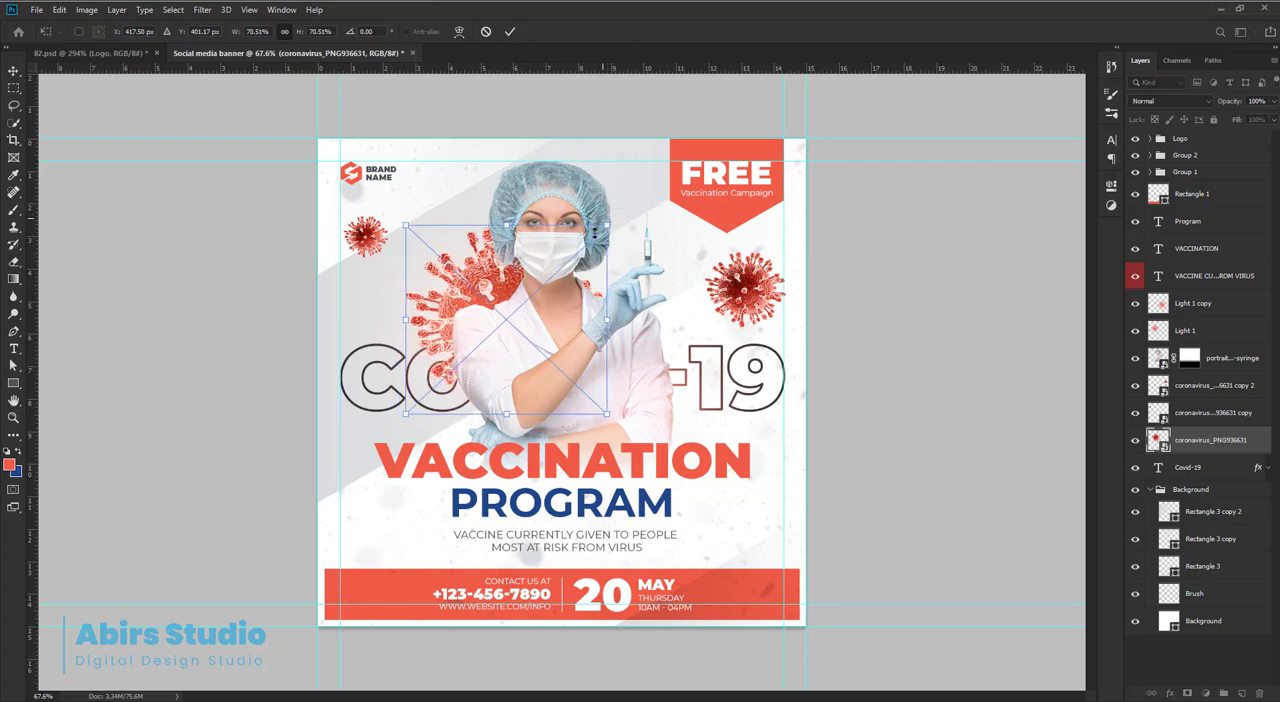
{"action": "left_click_drag", "start_coordinate": [572, 288], "coordinate": [561, 284]}
{"action": "key", "text": "Return"}
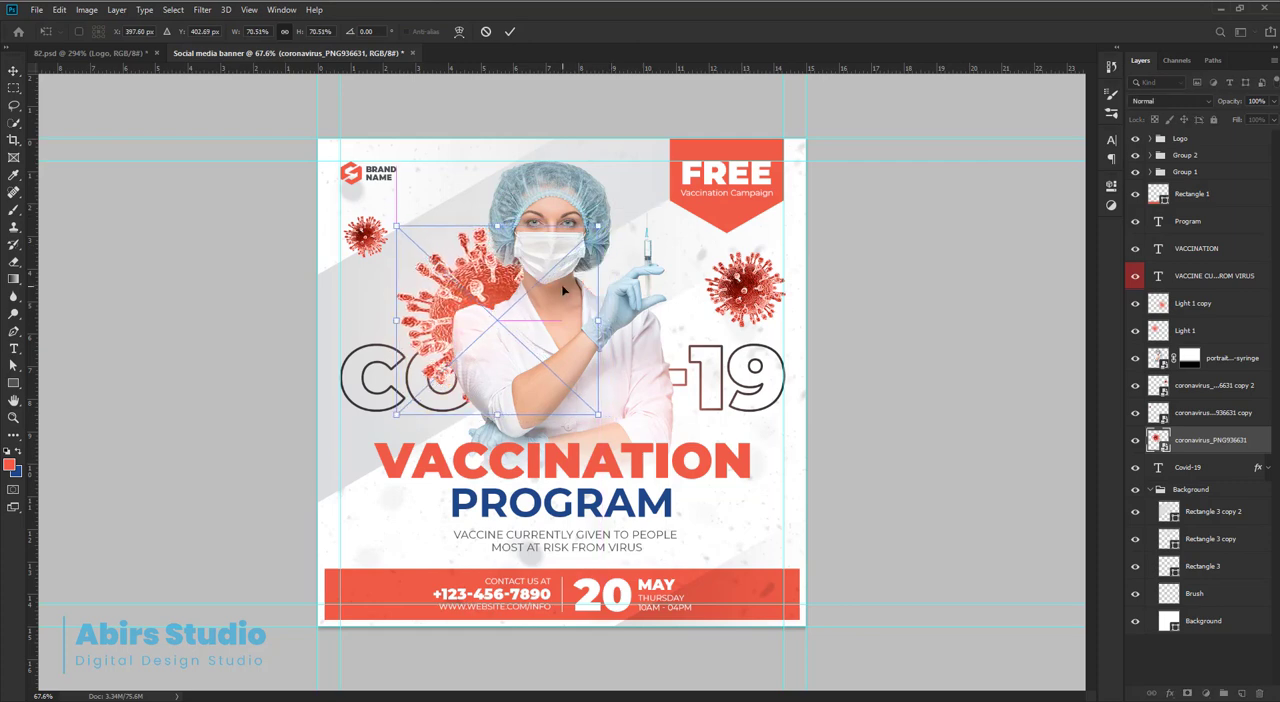
{"action": "scroll", "coordinate": [574, 314], "scroll_direction": "down", "scroll_amount": 2}
{"action": "scroll", "coordinate": [574, 314], "scroll_direction": "up", "scroll_amount": 3}
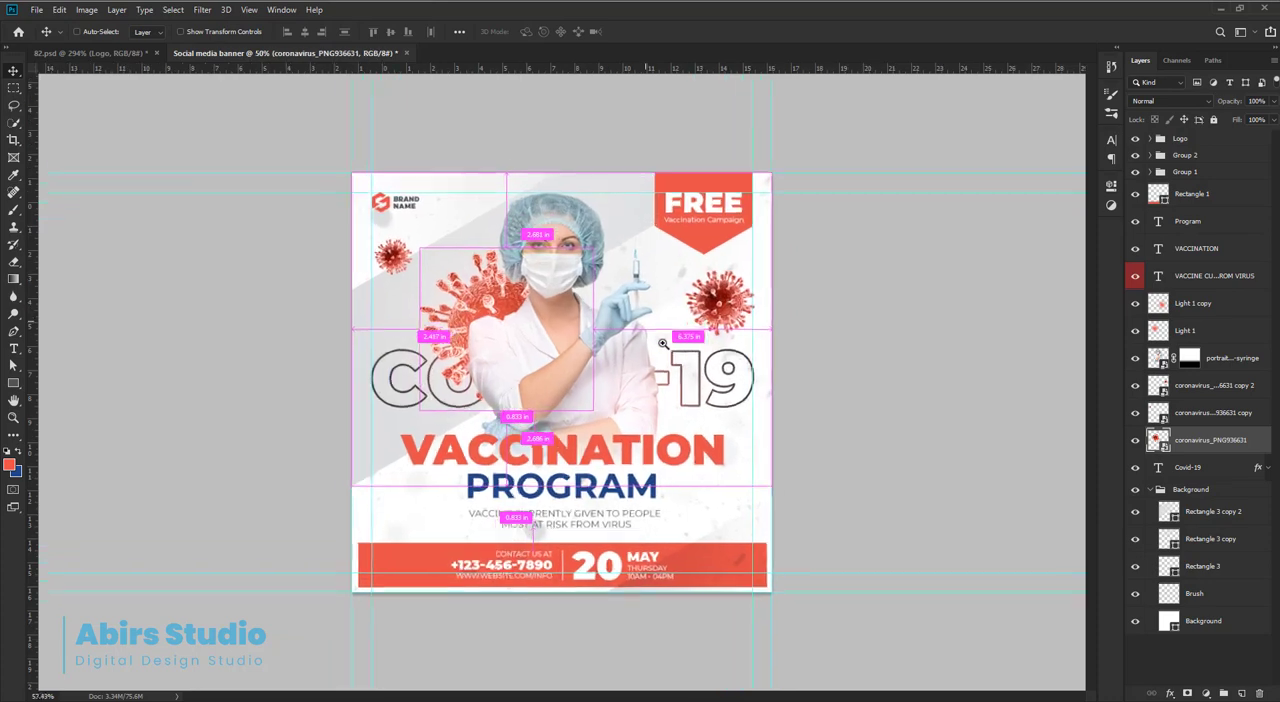
{"action": "left_click", "coordinate": [1010, 476]}
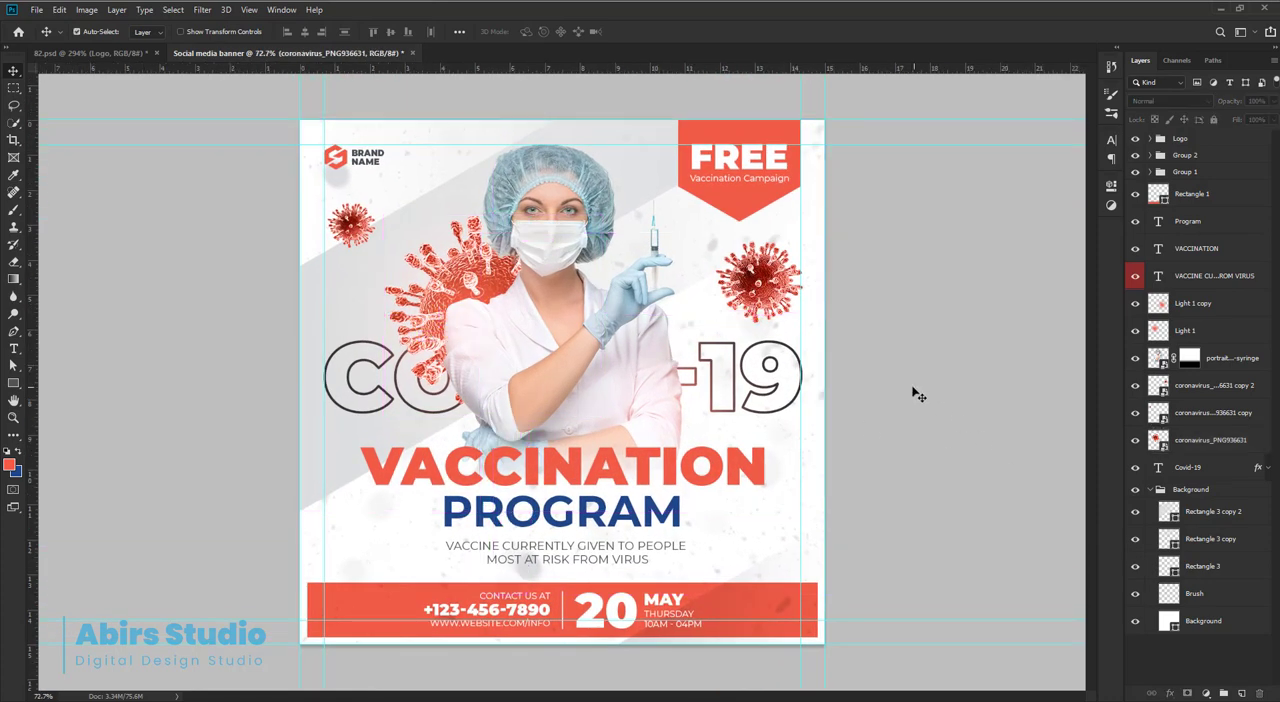
Nudge the virus beside the syringe slightly upward and fine-tune the position of the small virus beneath the logo.
{"action": "key", "text": "ctrl+minus"}
{"action": "left_click_drag", "start_coordinate": [711, 347], "coordinate": [726, 344]}
{"action": "left_click_drag", "start_coordinate": [759, 276], "coordinate": [772, 287]}
{"action": "left_click_drag", "start_coordinate": [772, 283], "coordinate": [772, 276]}
{"action": "left_click", "coordinate": [351, 213], "text": "ctrl"}
{"action": "left_click_drag", "start_coordinate": [351, 213], "coordinate": [352, 217]}
{"action": "left_click", "coordinate": [465, 243], "text": "ctrl"}
{"action": "left_click", "coordinate": [965, 357]}
{"action": "scroll", "coordinate": [674, 501], "scroll_direction": "up", "scroll_amount": 2}
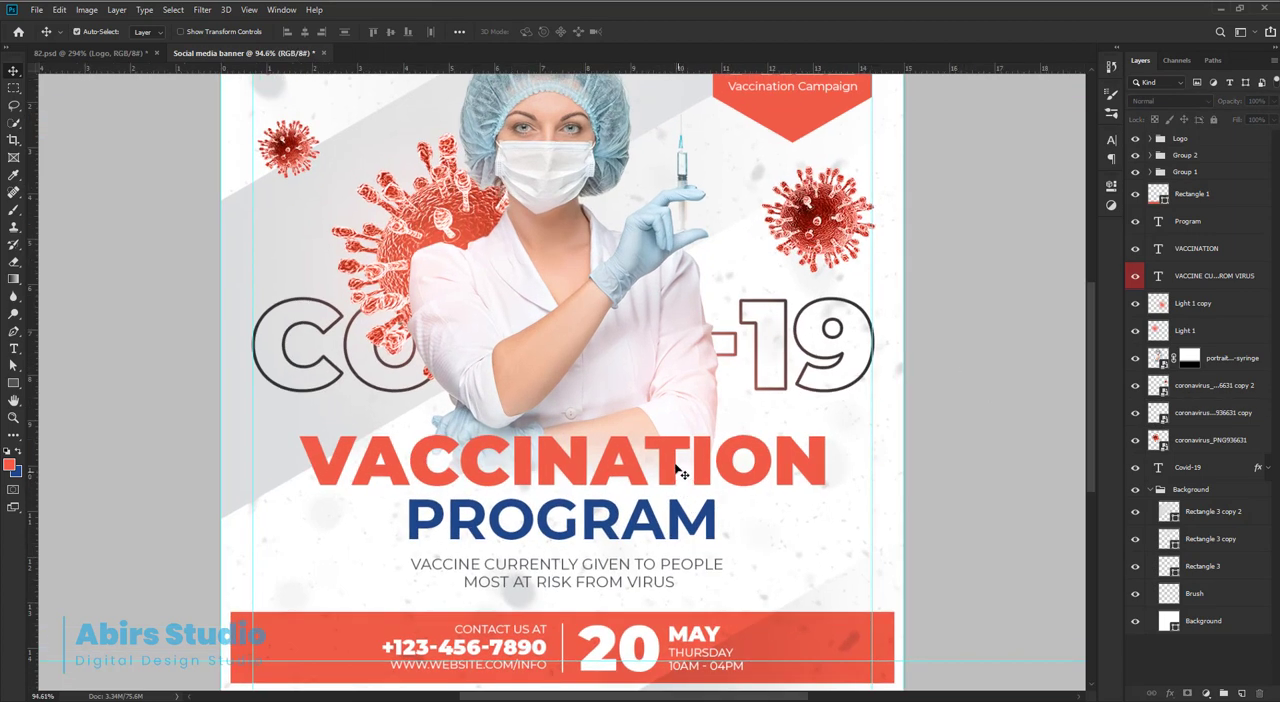
Add a drop shadow to the VACCINATION headline, colored with the PROGRAM text's blue (#204789).
{"action": "left_click", "coordinate": [673, 448]}
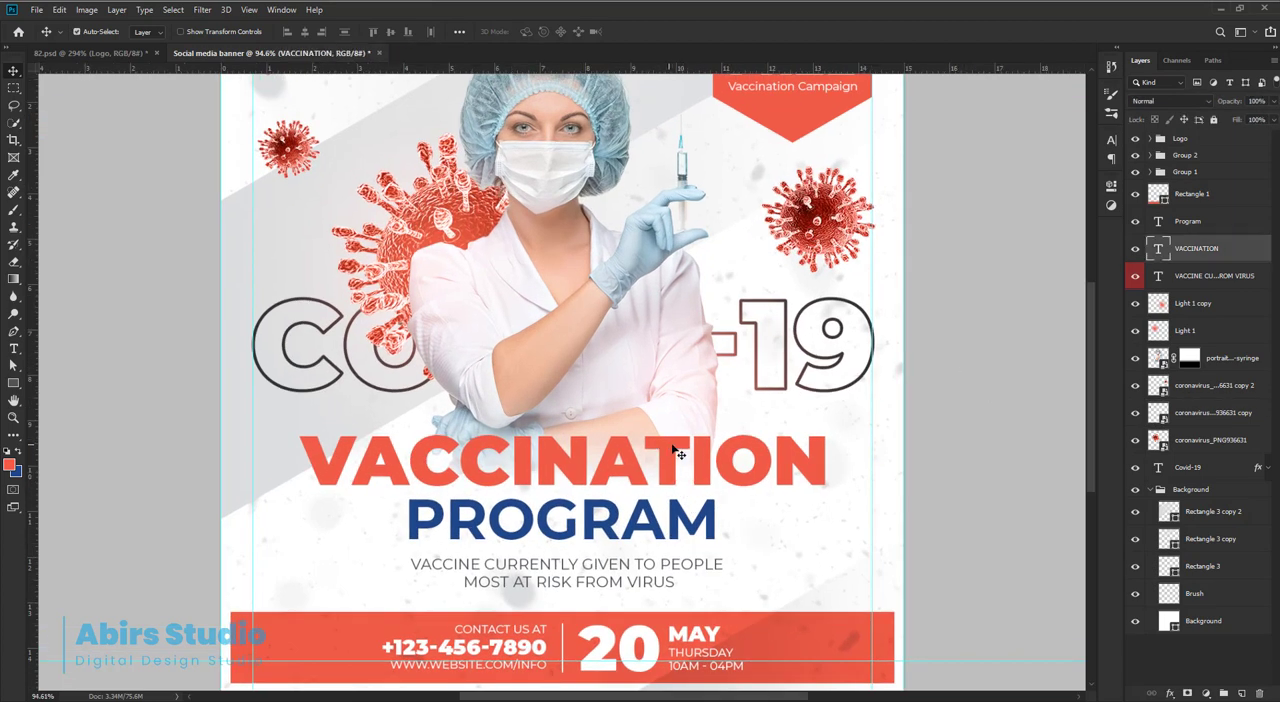
{"action": "double_click", "coordinate": [1263, 253]}
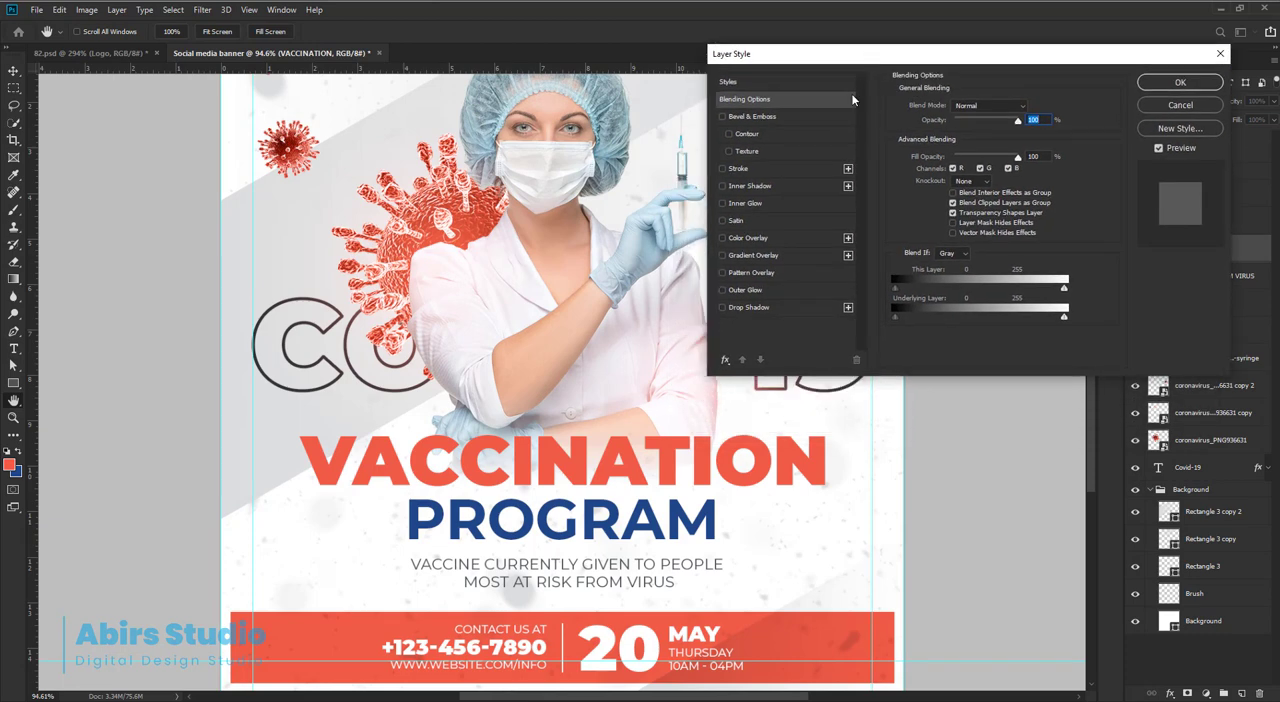
{"action": "left_click", "coordinate": [736, 306]}
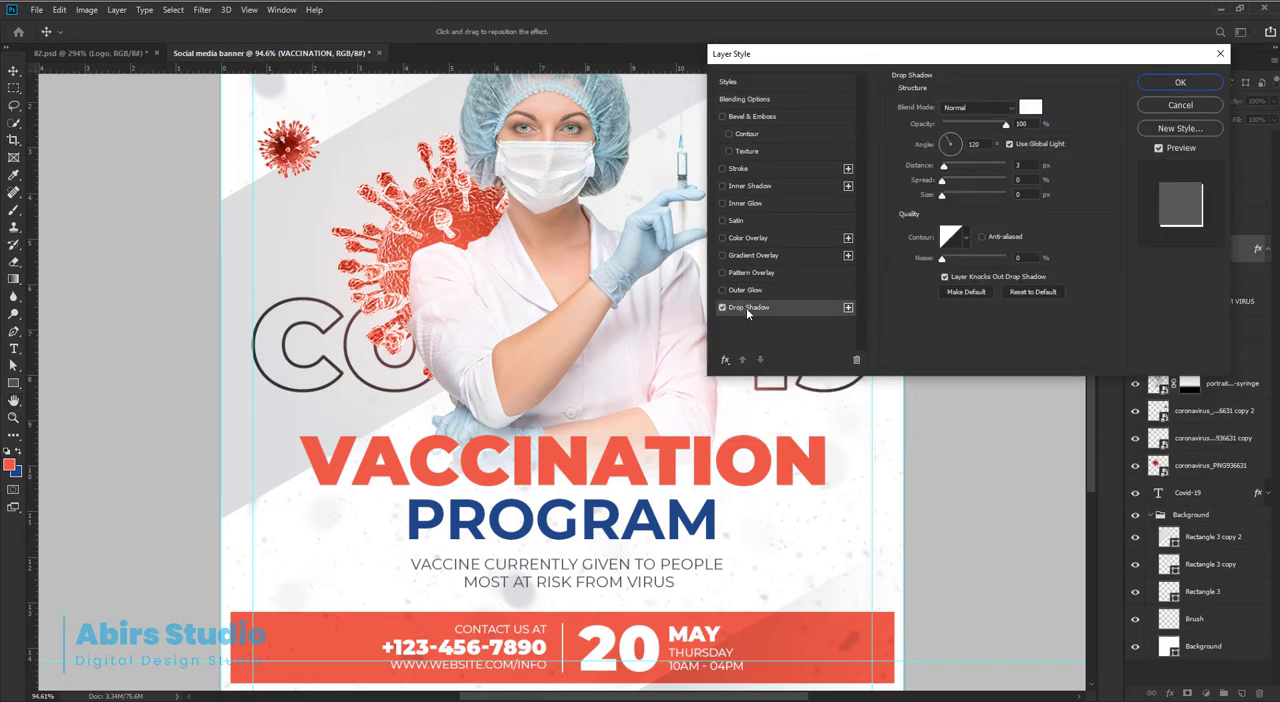
{"action": "left_click", "coordinate": [1029, 108]}
{"action": "left_click_drag", "start_coordinate": [545, 538], "coordinate": [495, 520]}
{"action": "left_click", "coordinate": [536, 490]}
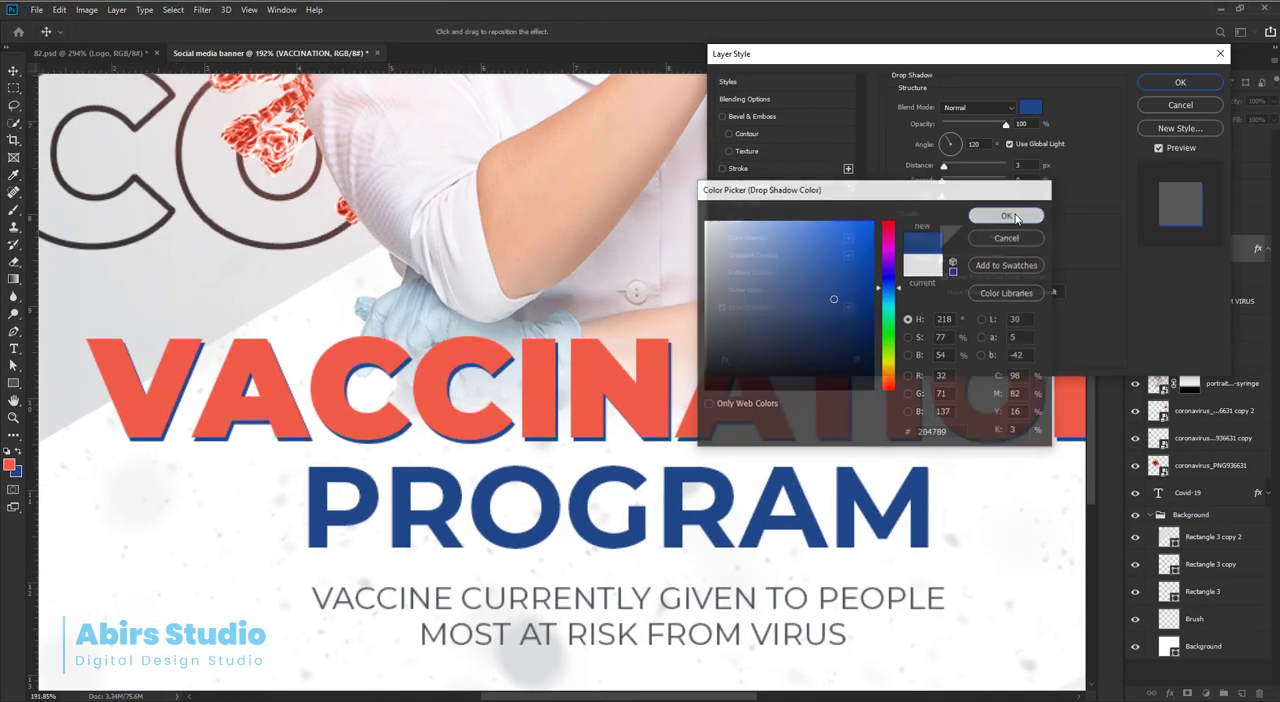
{"action": "left_click", "coordinate": [1007, 215]}
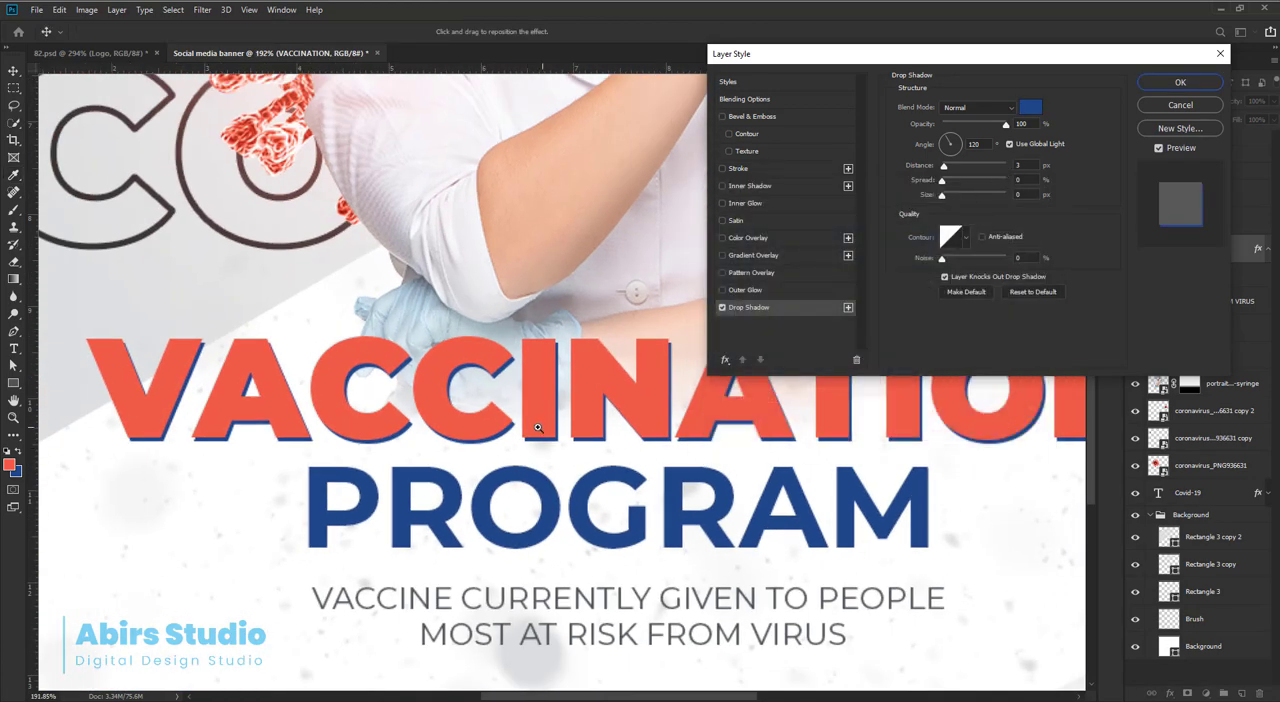
Set the VACCINATION drop shadow's angle to 180° and distance to 5 px, so it falls to the right of the letters.
{"action": "left_click_drag", "start_coordinate": [539, 428], "coordinate": [872, 492]}
{"action": "scroll", "coordinate": [398, 426], "scroll_direction": "up", "scroll_amount": 1}
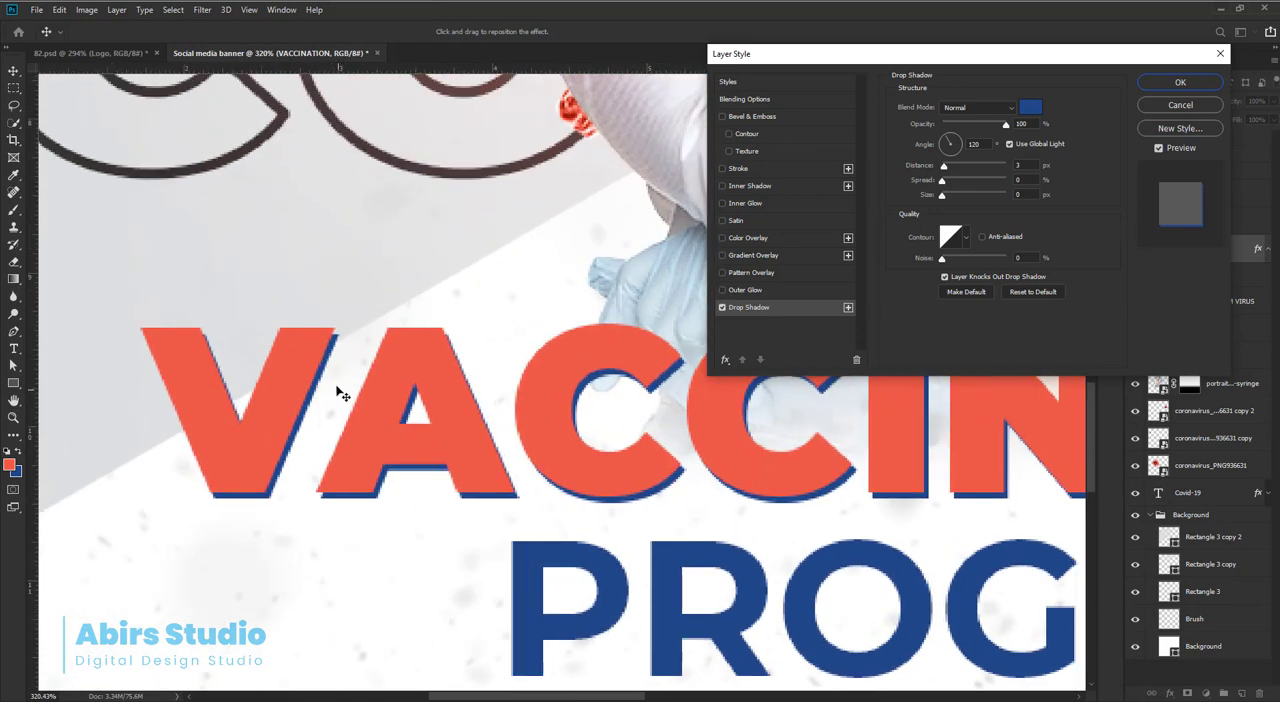
{"action": "left_click_drag", "start_coordinate": [326, 371], "coordinate": [334, 366]}
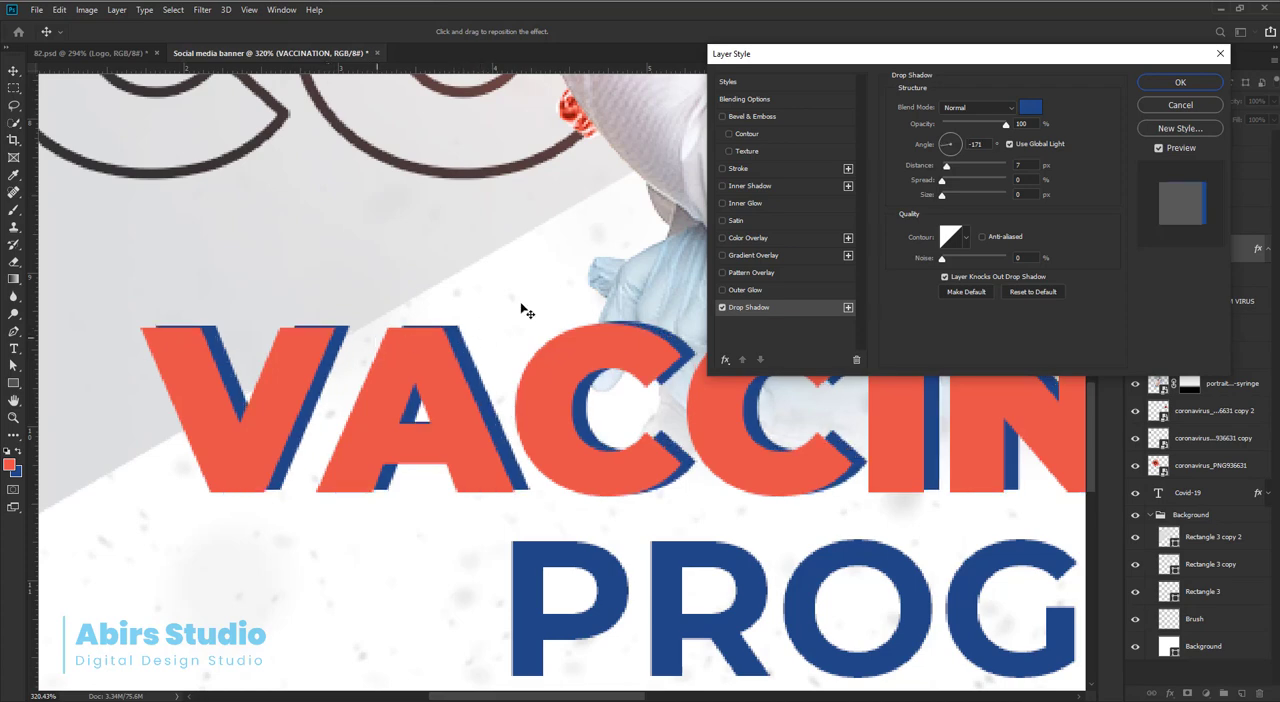
{"action": "left_click_drag", "start_coordinate": [990, 145], "coordinate": [961, 149]}
{"action": "type", "text": "0"}
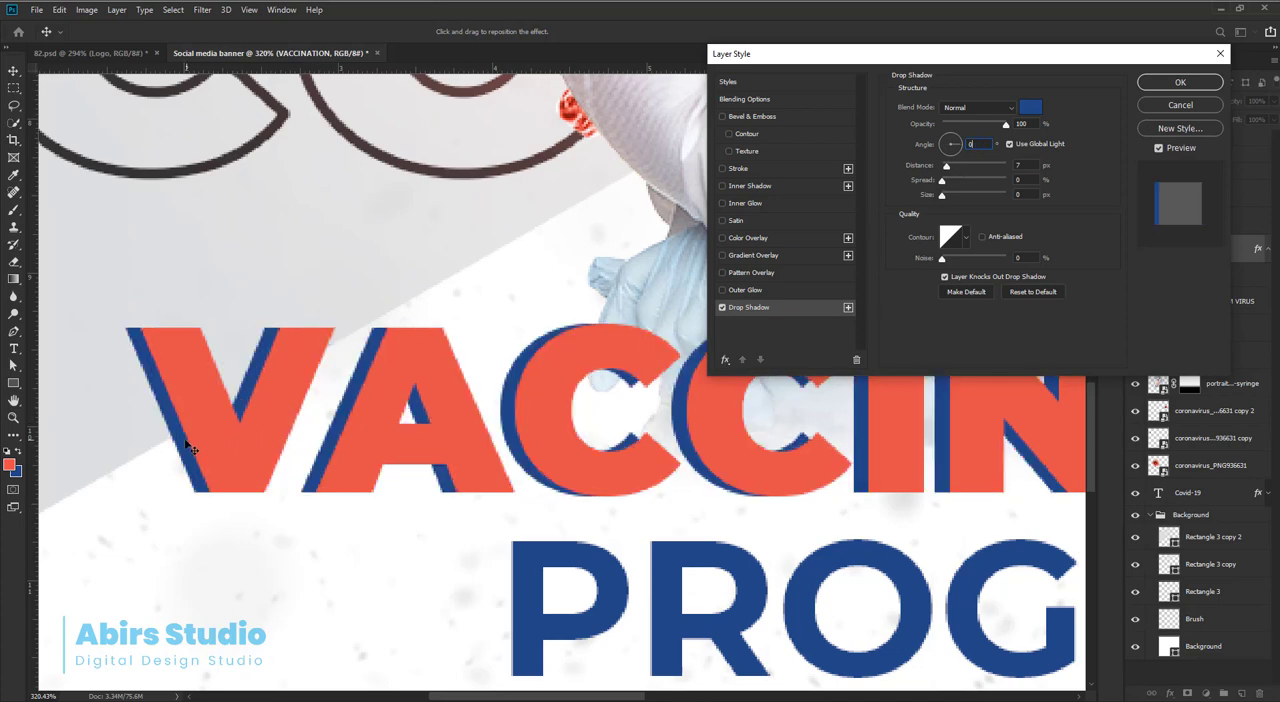
{"action": "left_click_drag", "start_coordinate": [190, 448], "coordinate": [215, 451]}
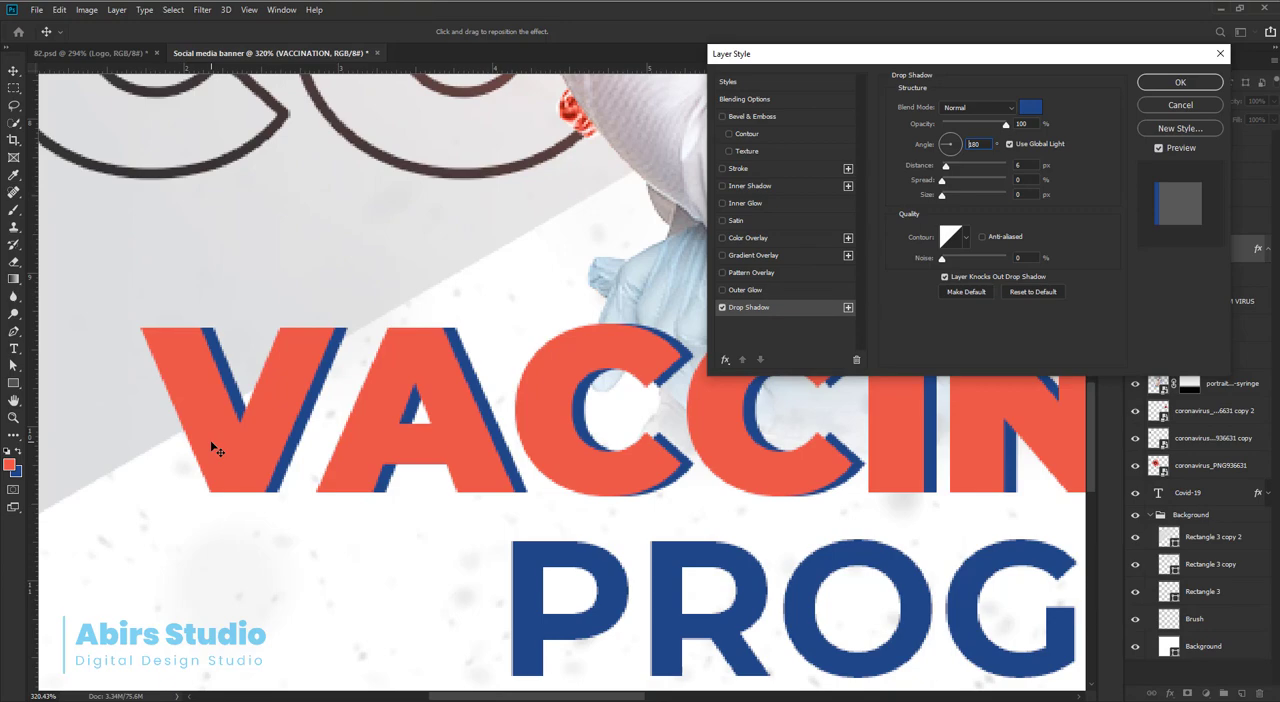
{"action": "left_click_drag", "start_coordinate": [215, 451], "coordinate": [210, 449]}
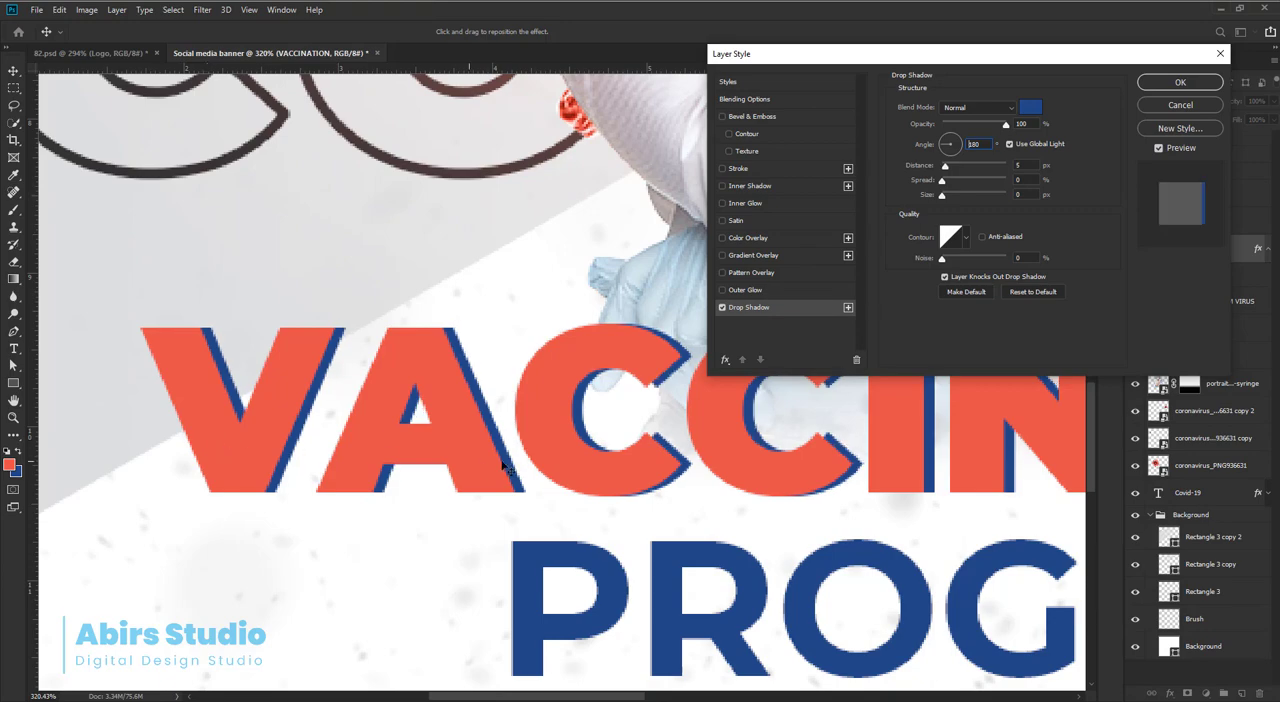
{"action": "scroll", "coordinate": [540, 455], "scroll_direction": "down", "scroll_amount": 5}
{"action": "scroll", "coordinate": [560, 459], "scroll_direction": "down", "scroll_amount": 4}
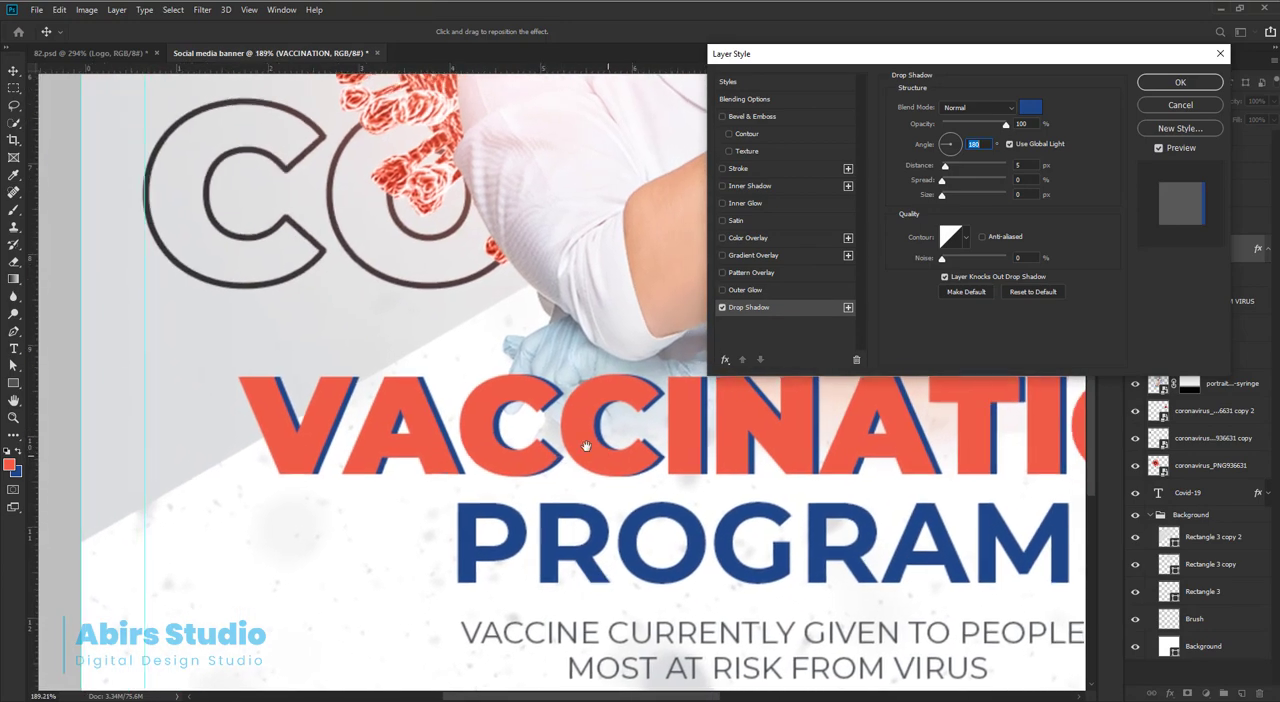
{"action": "scroll", "coordinate": [990, 440], "scroll_direction": "up", "scroll_amount": 1}
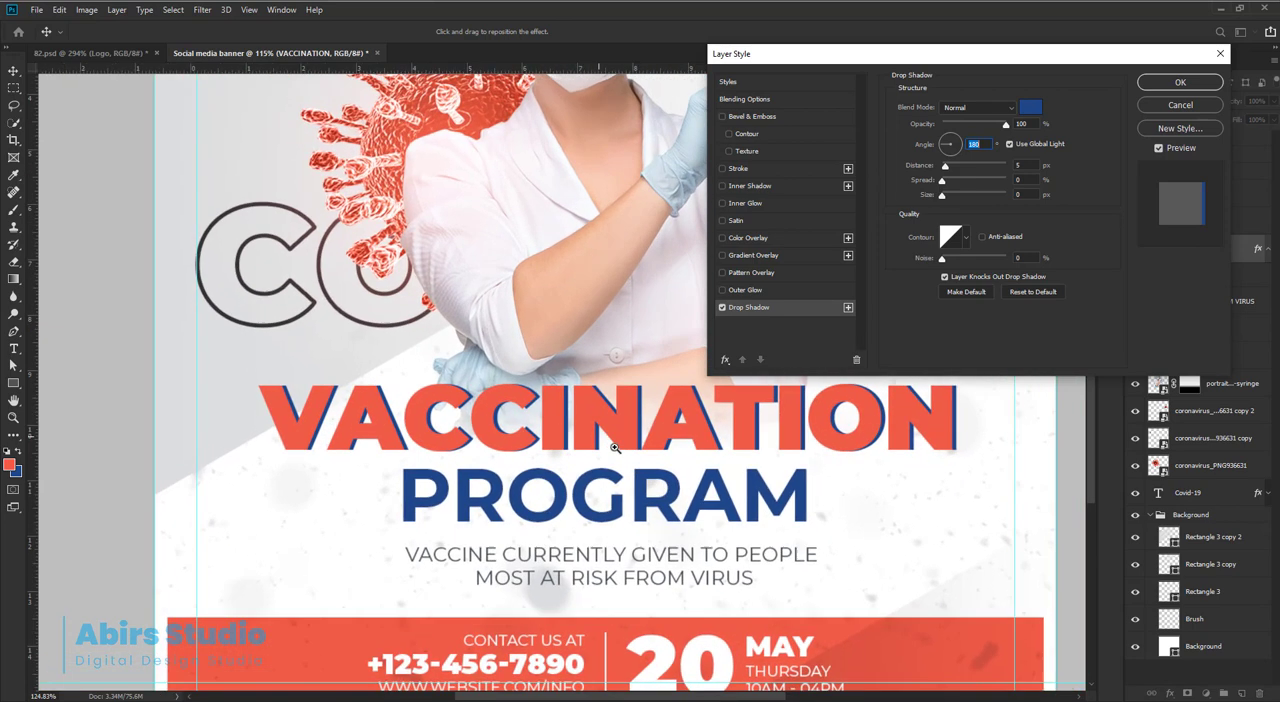
{"action": "left_click", "coordinate": [1180, 84]}
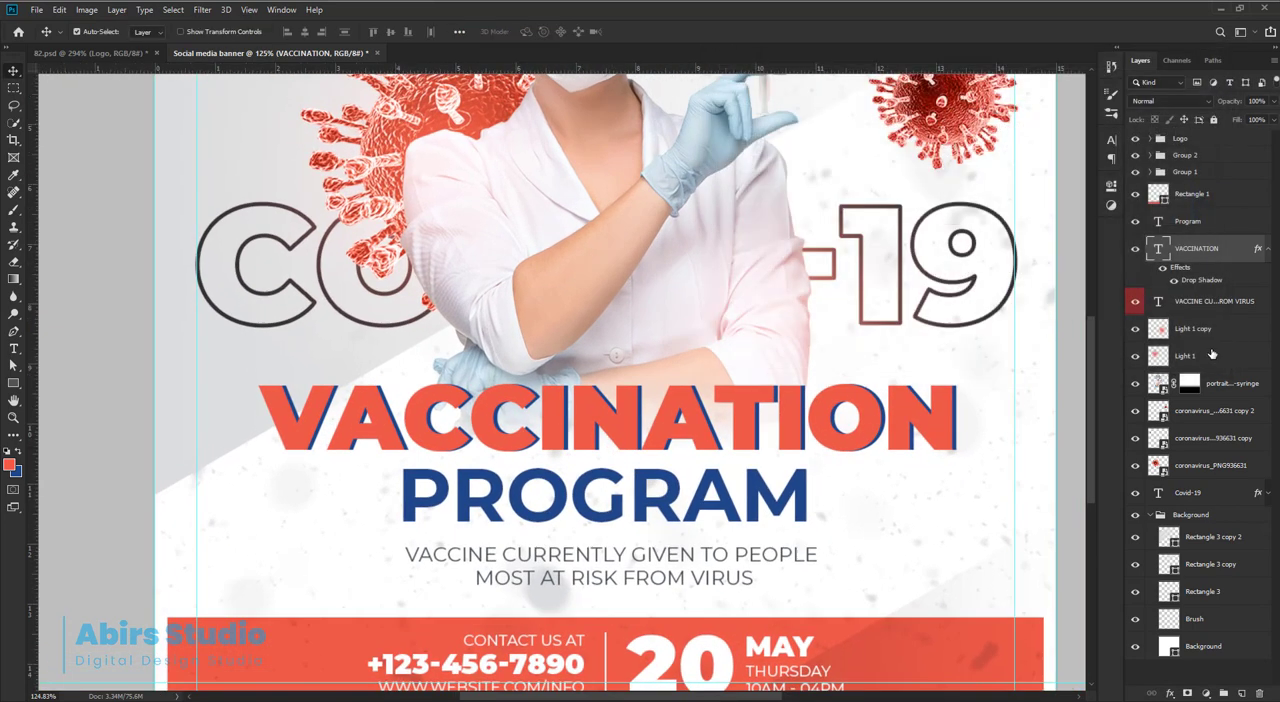
Copy the VACCINATION layer's style onto the Program text layer.
{"action": "right_click", "coordinate": [1239, 260]}
{"action": "left_click", "coordinate": [1110, 543]}
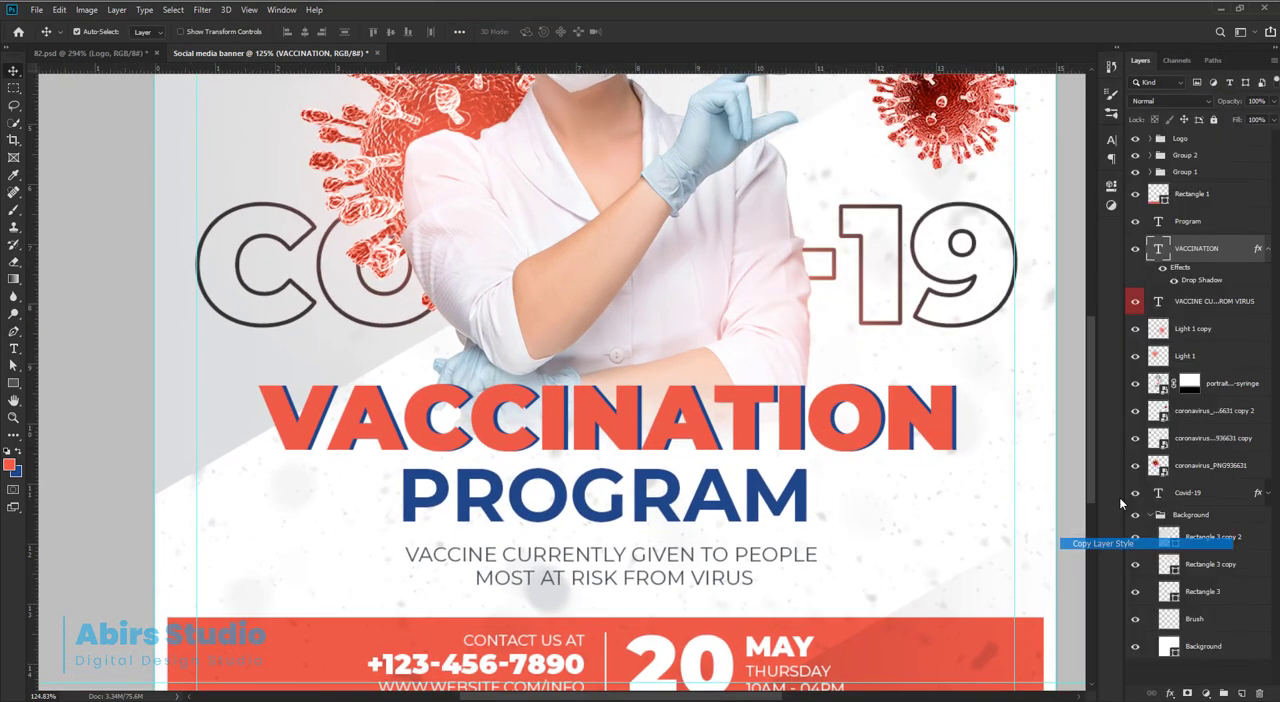
{"action": "left_click", "coordinate": [1268, 249]}
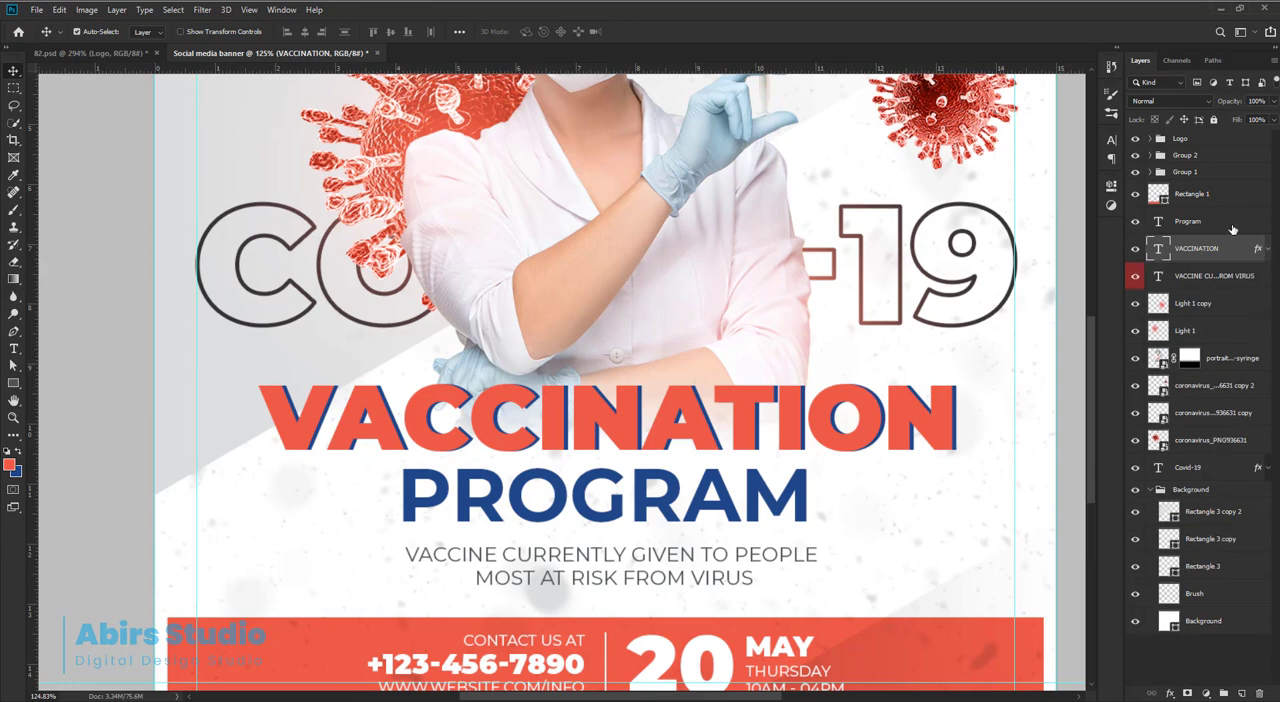
{"action": "right_click", "coordinate": [1232, 229]}
{"action": "left_click", "coordinate": [1100, 555]}
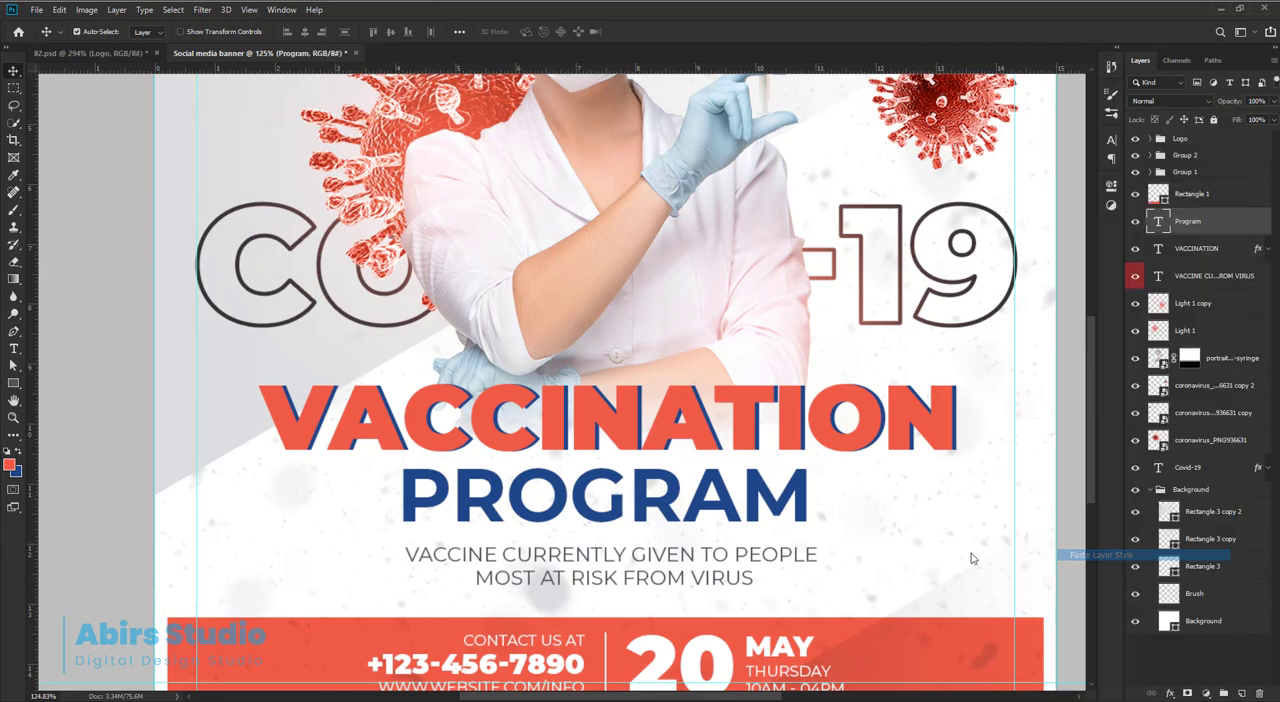
Recolor the PROGRAM text's drop shadow with the headline's red (#f15b47).
{"action": "scroll", "coordinate": [840, 500], "scroll_direction": "up", "scroll_amount": 5}
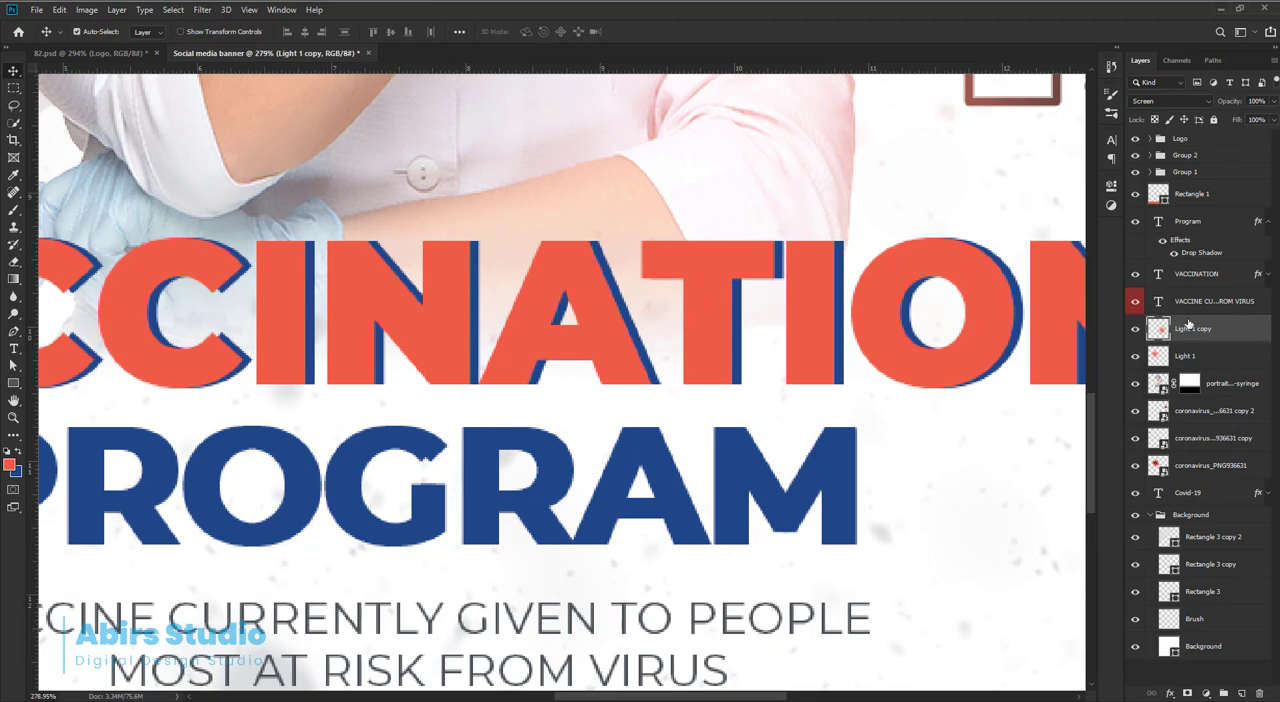
{"action": "left_click", "coordinate": [686, 526]}
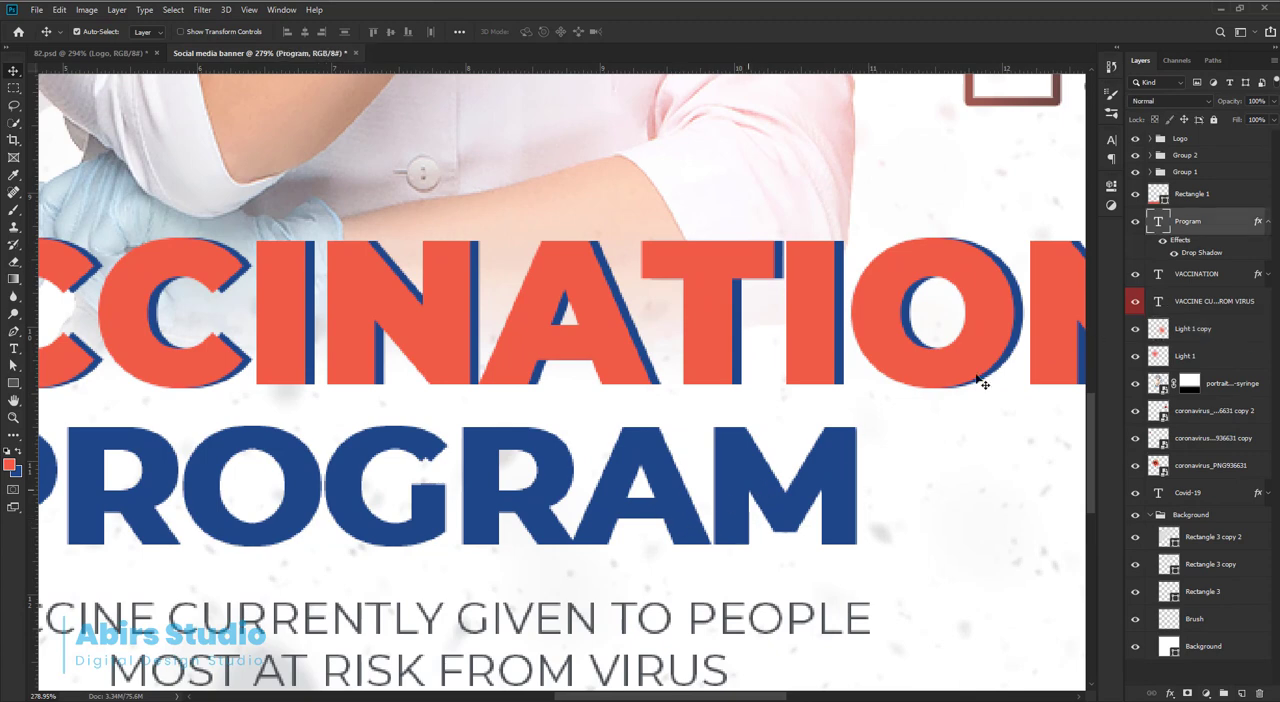
{"action": "double_click", "coordinate": [1260, 221]}
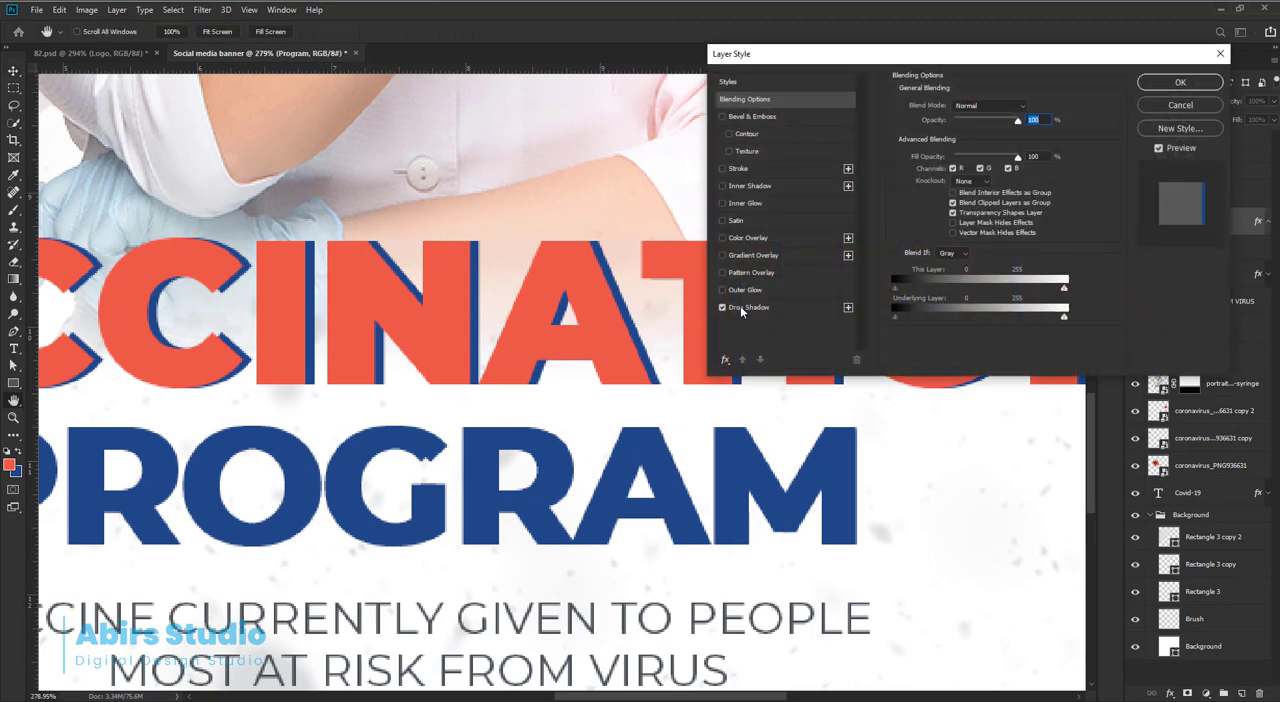
{"action": "left_click", "coordinate": [745, 307]}
{"action": "left_click", "coordinate": [1036, 113]}
{"action": "left_click", "coordinate": [594, 256]}
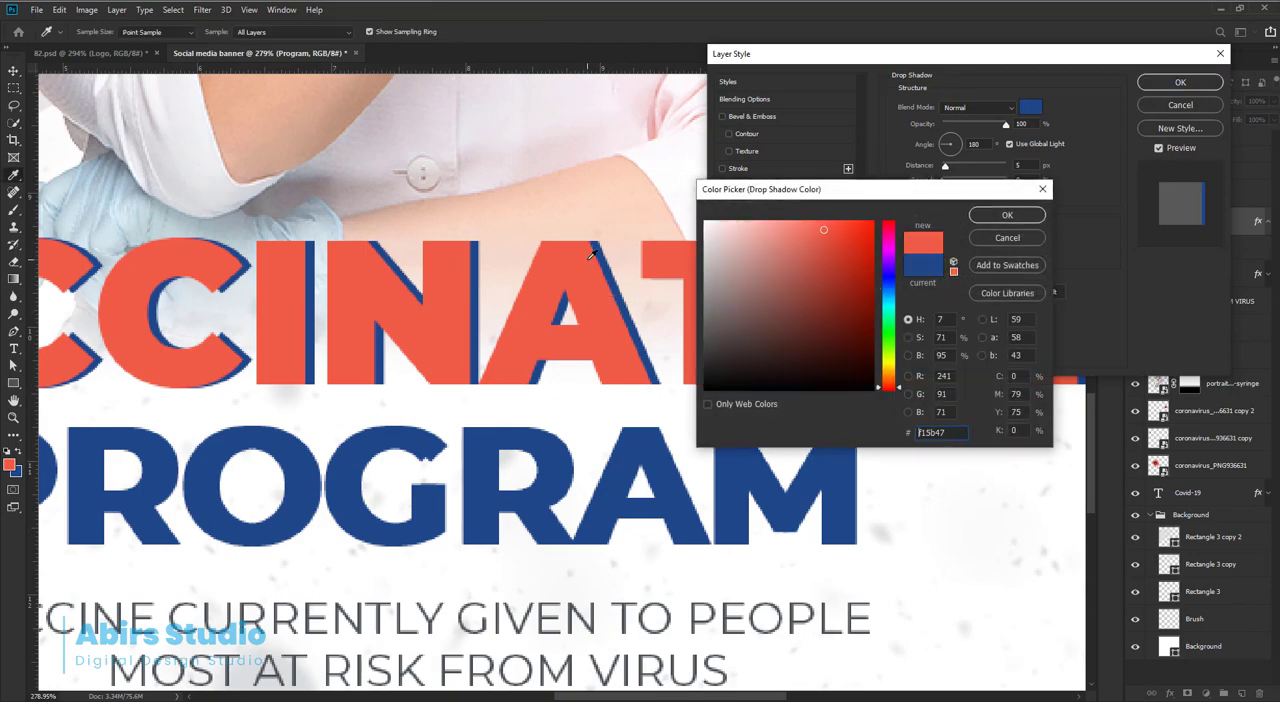
{"action": "left_click", "coordinate": [1007, 215]}
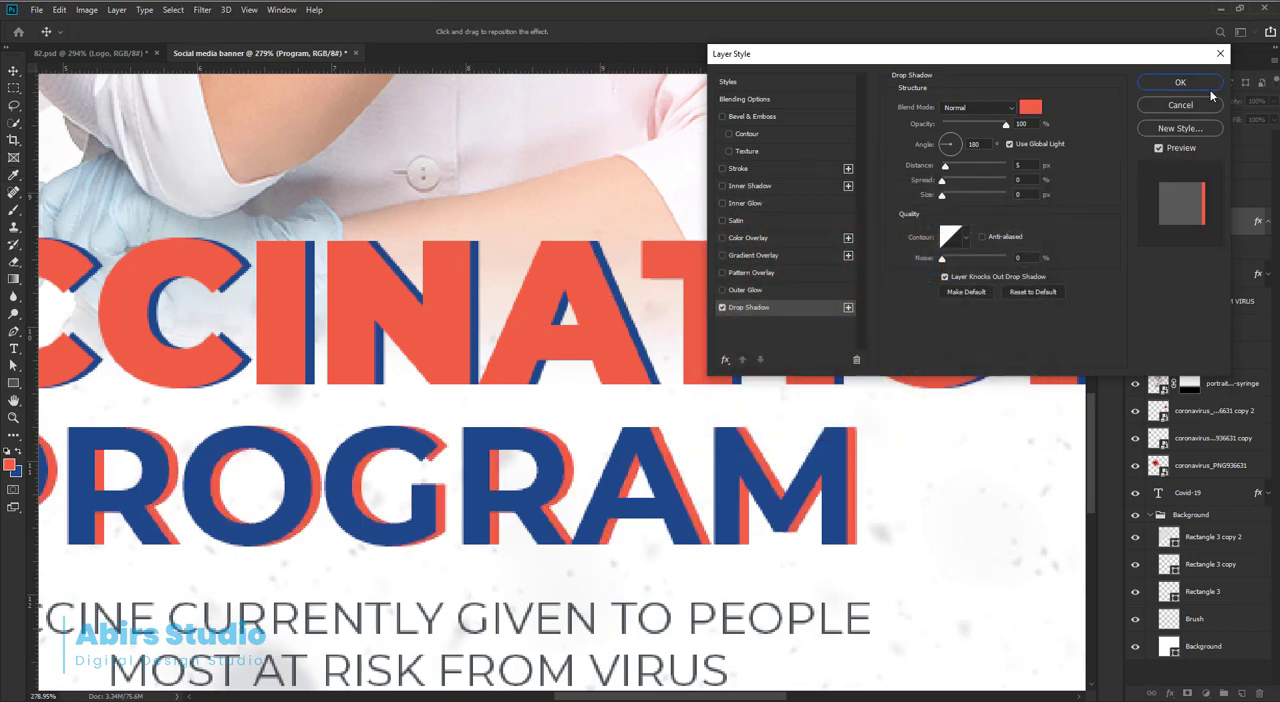
{"action": "left_click", "coordinate": [1180, 82]}
{"action": "left_click_drag", "start_coordinate": [685, 271], "coordinate": [590, 290]}
{"action": "mouse_move", "coordinate": [770, 334]}
{"action": "left_mouse_down"}
{"action": "mouse_move", "coordinate": [804, 340]}
{"action": "mouse_move", "coordinate": [766, 334]}
{"action": "mouse_move", "coordinate": [776, 343]}
{"action": "left_mouse_up"}
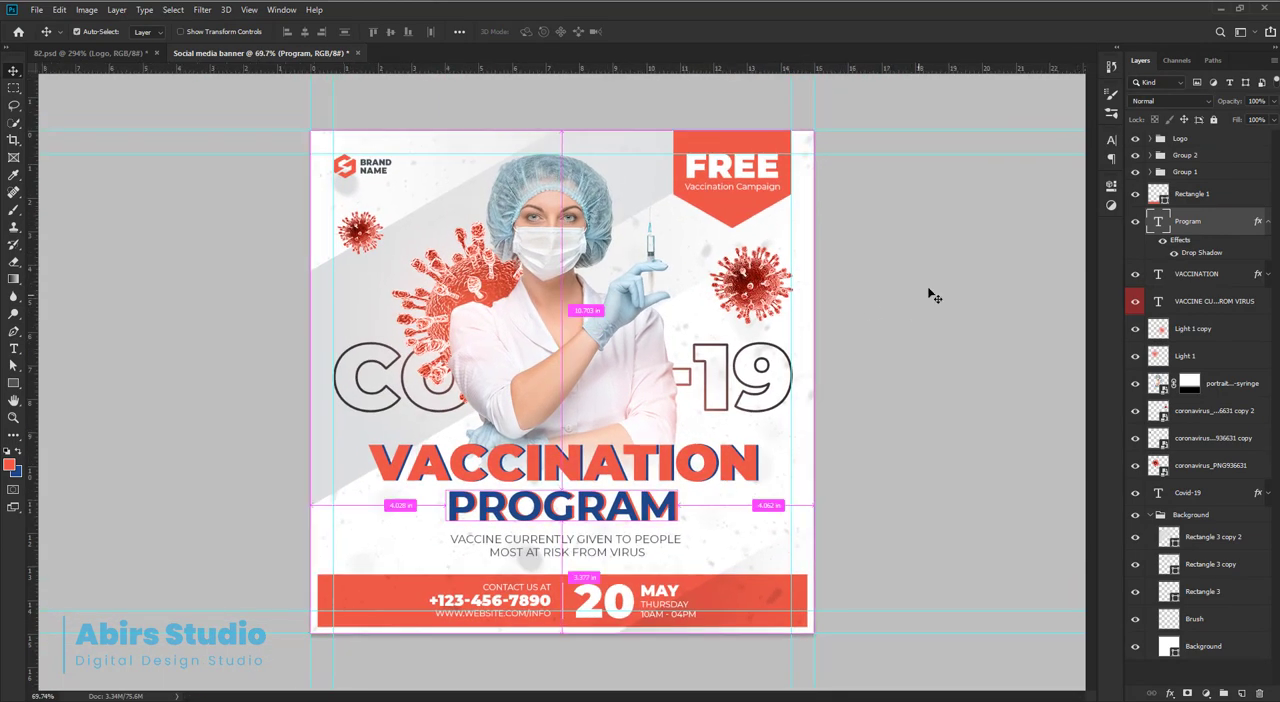
{"action": "left_click", "coordinate": [983, 254]}
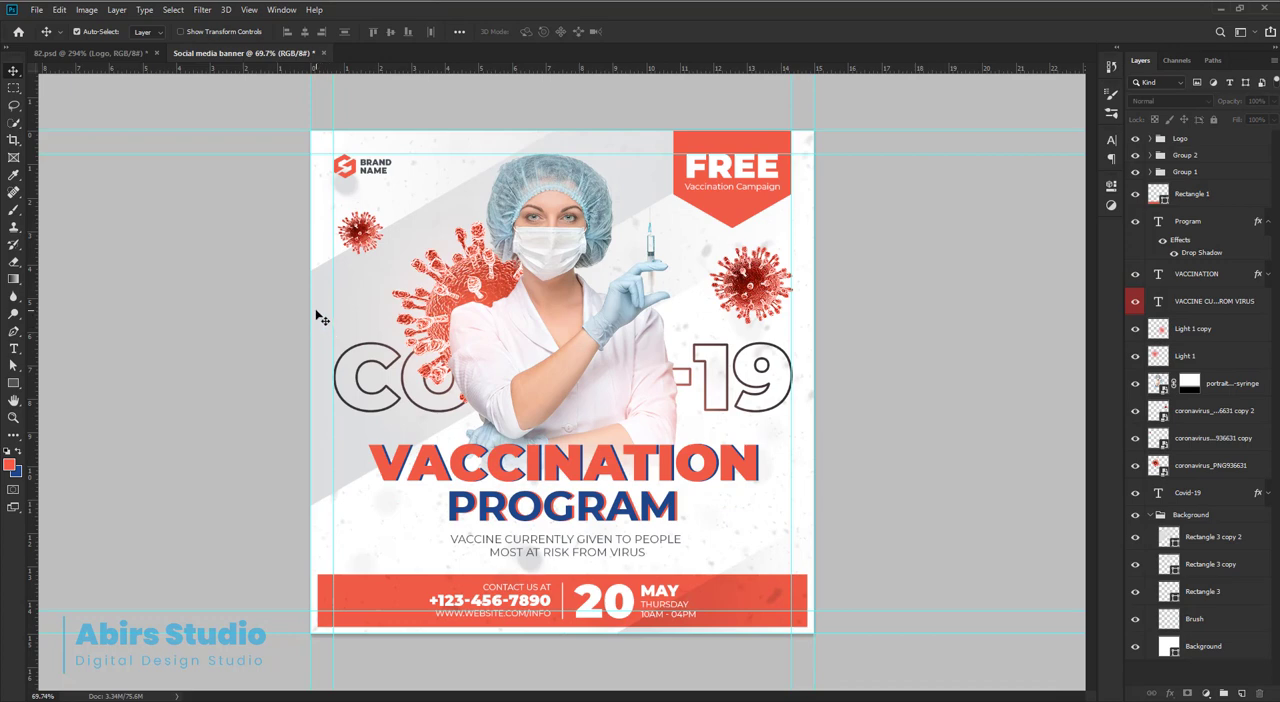
Try shifting the slanted gradient band behind the nurse downward, and undo the move.
{"action": "left_click_drag", "start_coordinate": [314, 312], "coordinate": [317, 350]}
{"action": "key", "text": "ctrl+t"}
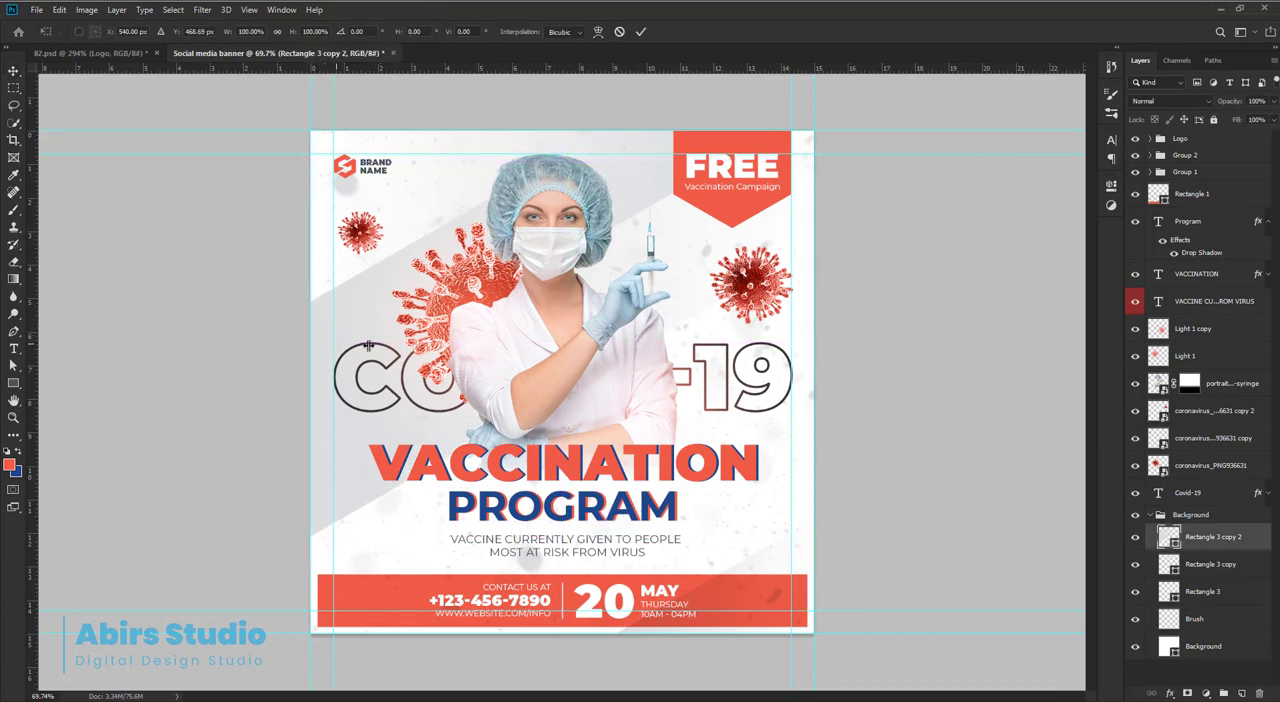
{"action": "left_click", "coordinate": [621, 31]}
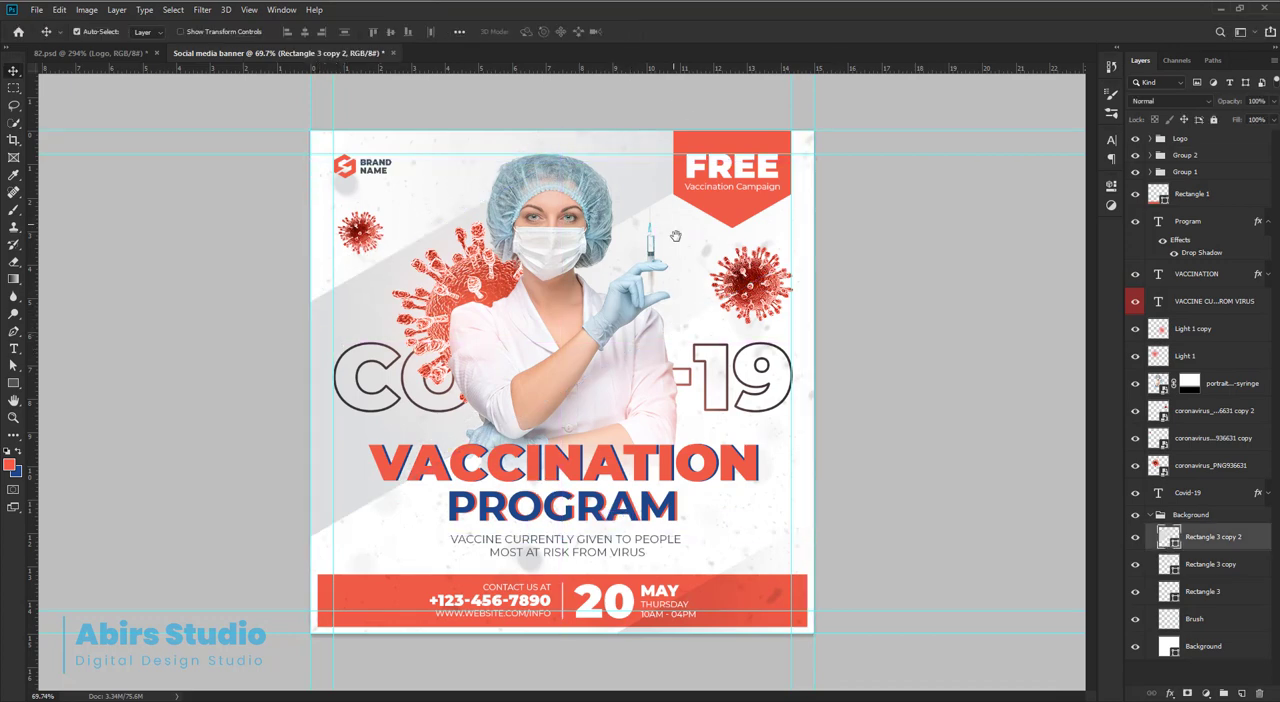
{"action": "key", "text": "ctrl+z"}
Move the small virus beneath the logo down about 0.36 in and hide the guides.
{"action": "mouse_move", "coordinate": [849, 272]}
{"action": "left_mouse_down"}
{"action": "mouse_move", "coordinate": [828, 260]}
{"action": "mouse_move", "coordinate": [834, 271]}
{"action": "left_mouse_up"}
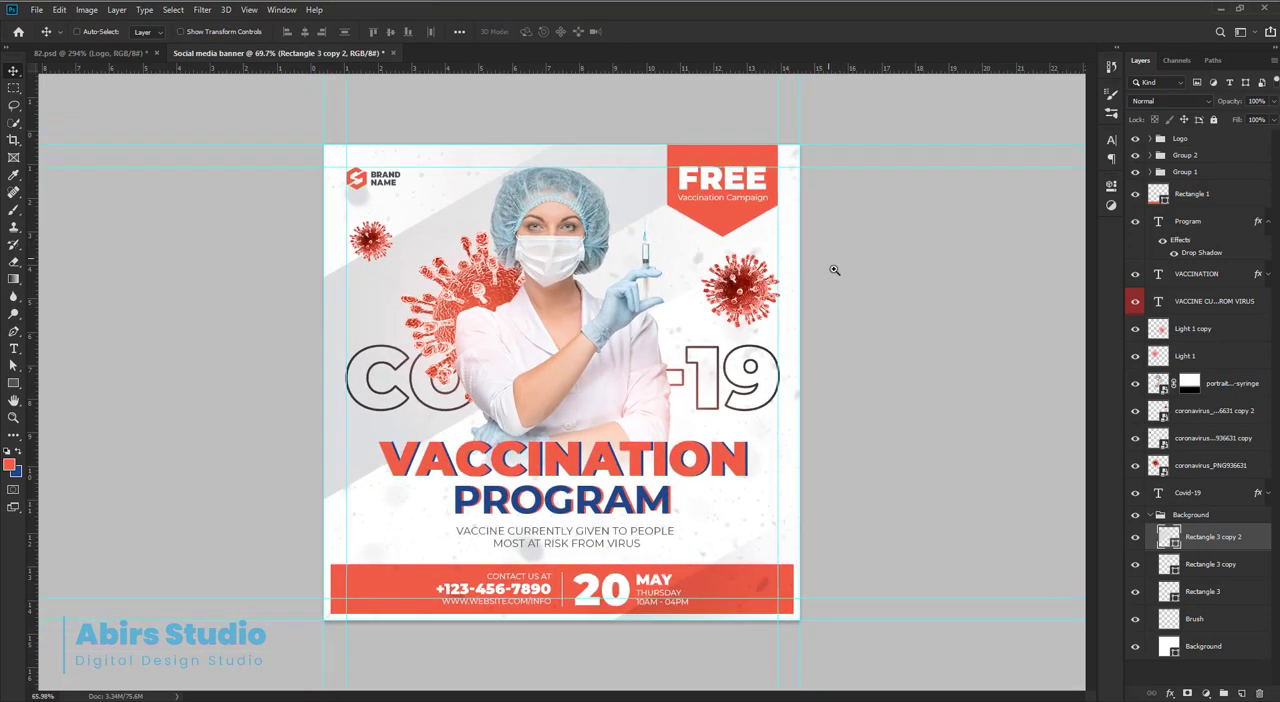
{"action": "left_click", "coordinate": [809, 260]}
{"action": "mouse_move", "coordinate": [848, 448]}
{"action": "left_mouse_down"}
{"action": "mouse_move", "coordinate": [855, 459]}
{"action": "mouse_move", "coordinate": [858, 446]}
{"action": "left_mouse_up"}
{"action": "left_click", "coordinate": [958, 372], "text": "ctrl"}
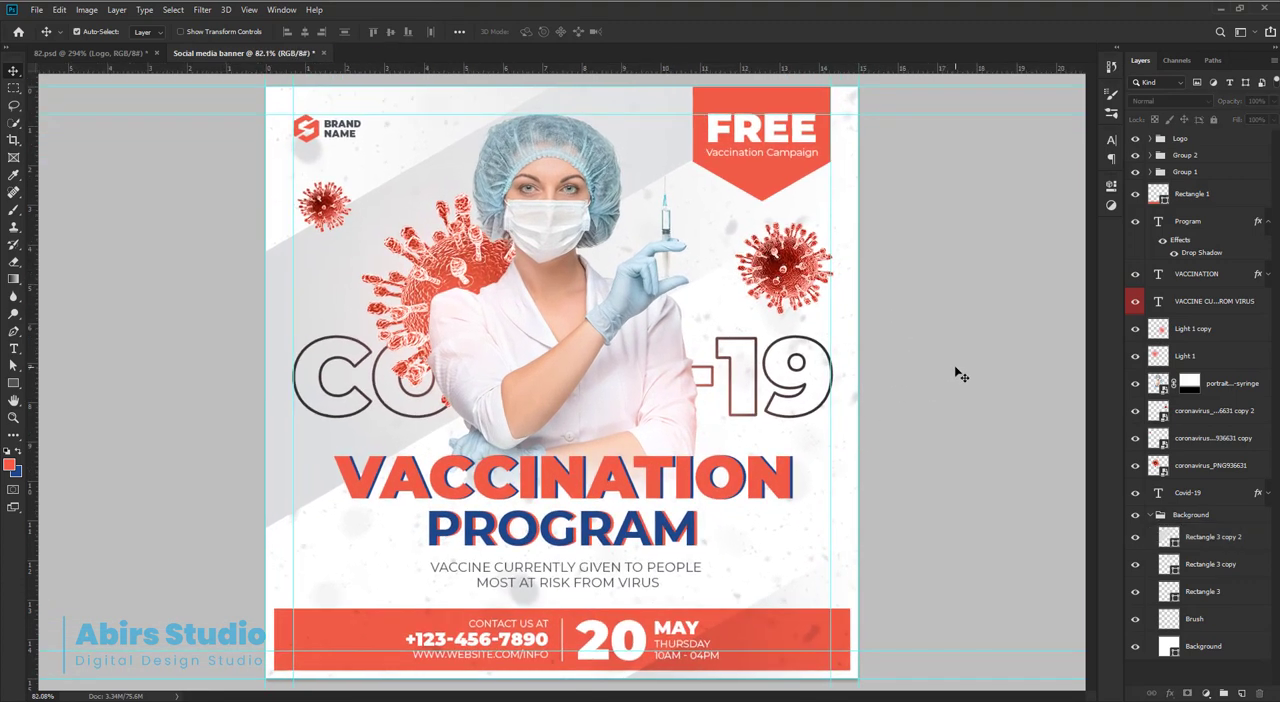
{"action": "mouse_move", "coordinate": [324, 205]}
{"action": "left_mouse_down"}
{"action": "mouse_move", "coordinate": [322, 236]}
{"action": "mouse_move", "coordinate": [323, 215]}
{"action": "left_mouse_up"}
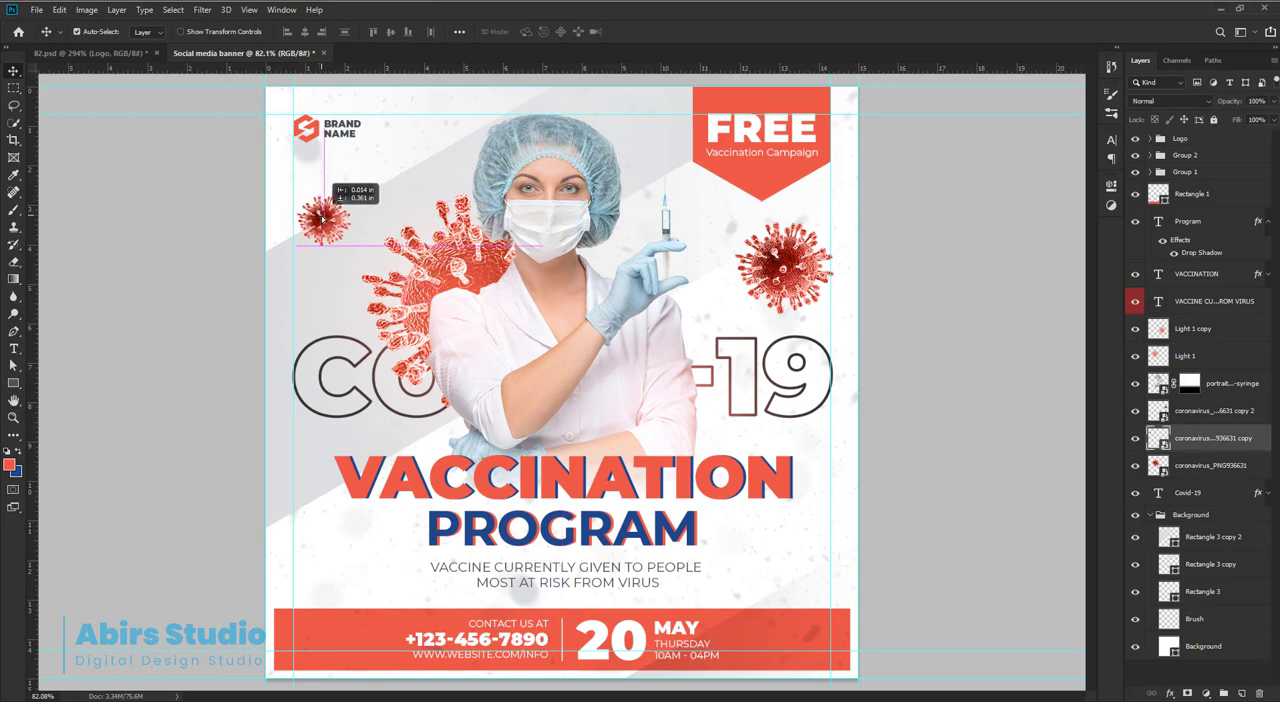
{"action": "left_click", "coordinate": [966, 314]}
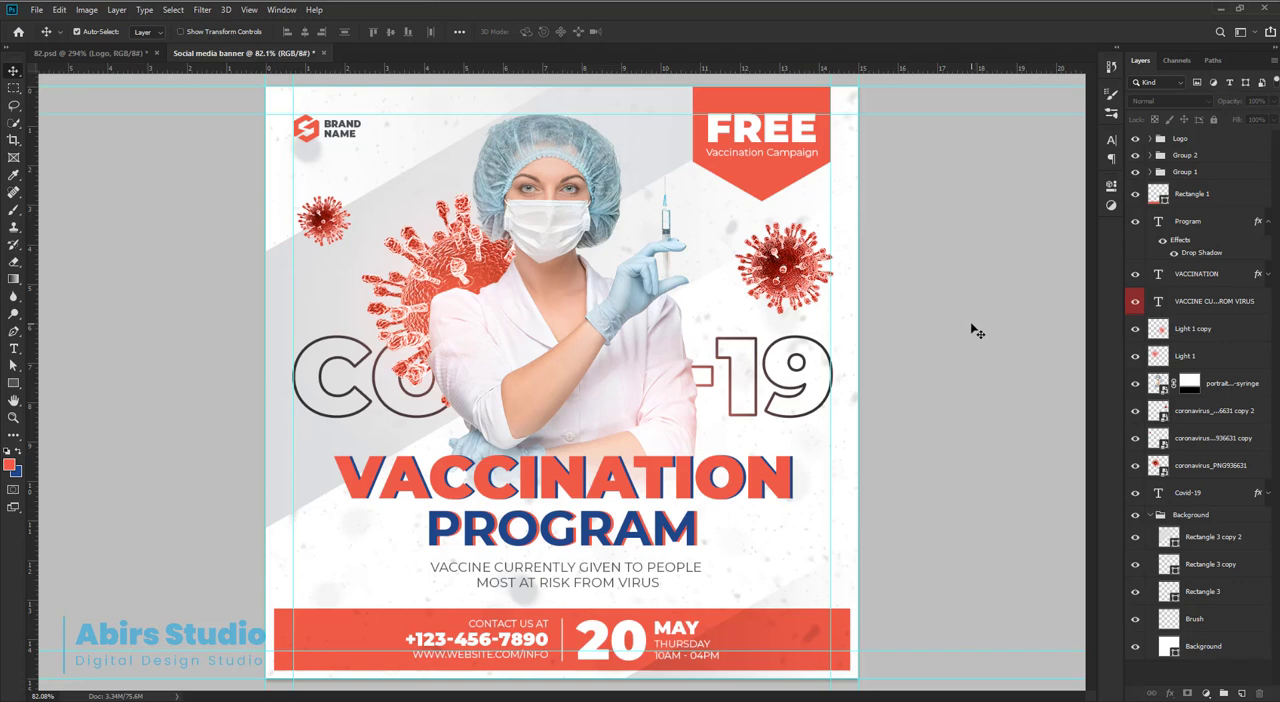
{"action": "key", "text": "ctrl+semicolon"}
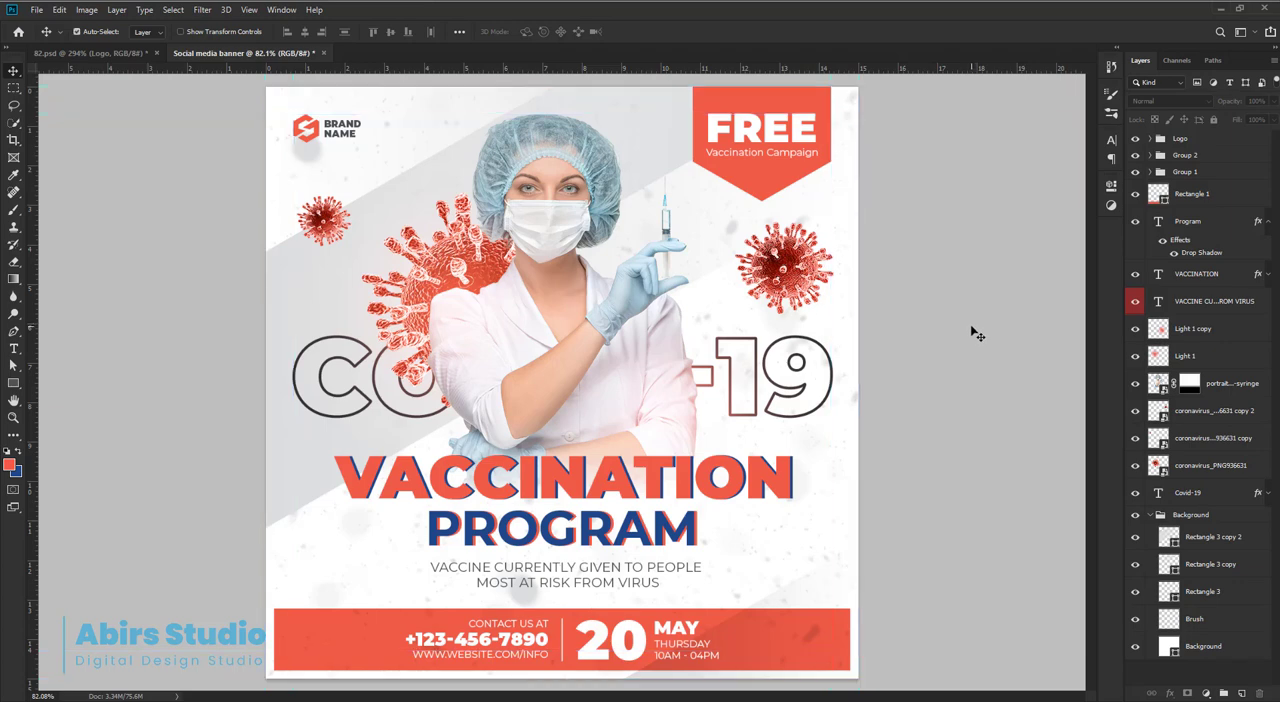